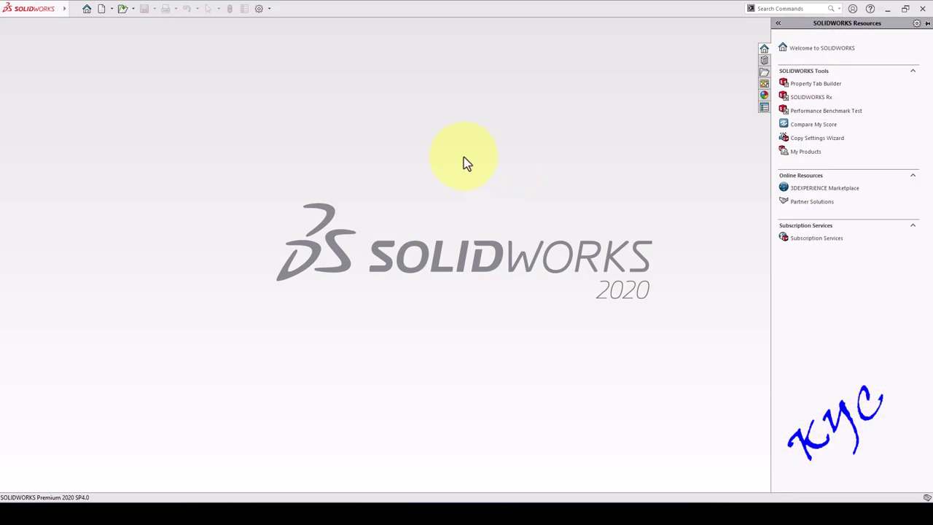
Create a new part document and start a sketch on the Top Plane.
{"action": "left_click", "coordinate": [101, 8]}
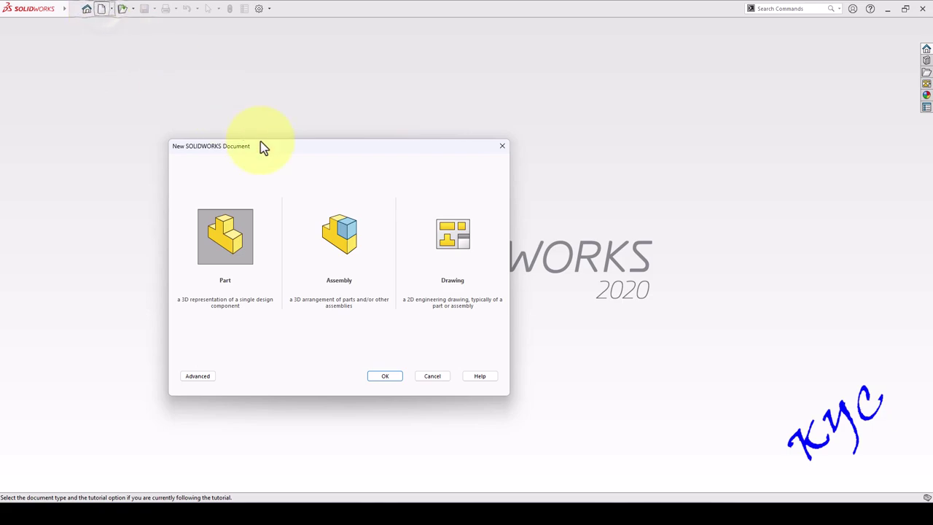
{"action": "left_click", "coordinate": [225, 247]}
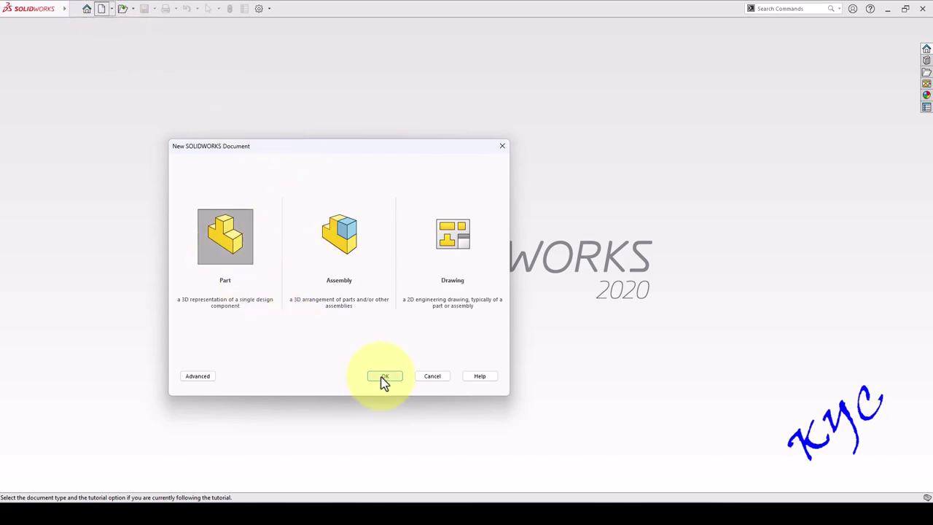
{"action": "left_click", "coordinate": [384, 377]}
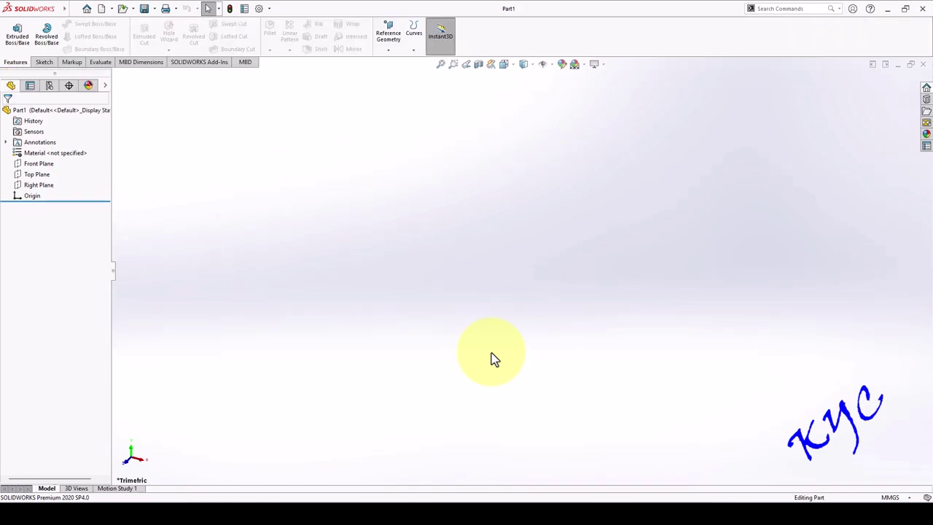
{"action": "left_click", "coordinate": [37, 175]}
{"action": "right_click", "coordinate": [50, 169]}
{"action": "left_click", "coordinate": [49, 161]}
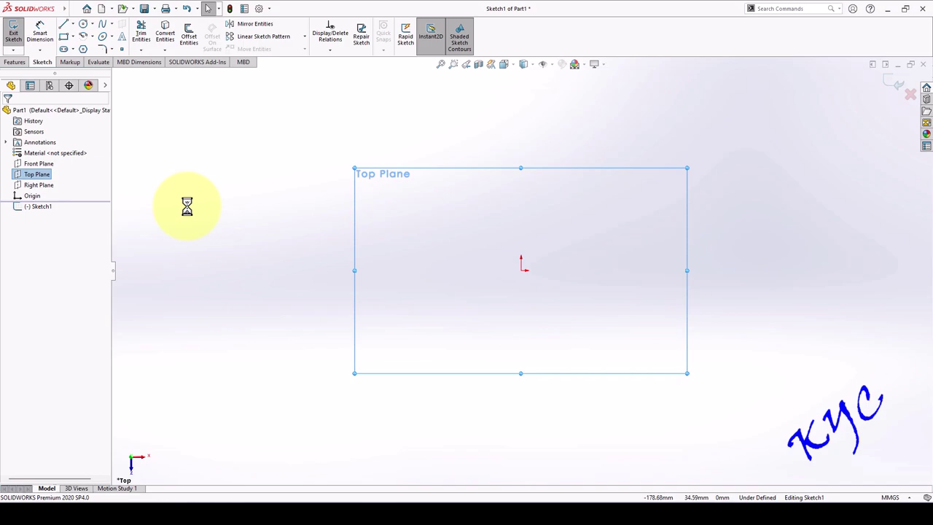
Sketch two concentric circles centred on the origin, with radii of about 31 mm and 16 mm.
{"action": "left_click", "coordinate": [84, 25]}
{"action": "left_click", "coordinate": [520, 270]}
{"action": "left_click", "coordinate": [537, 324]}
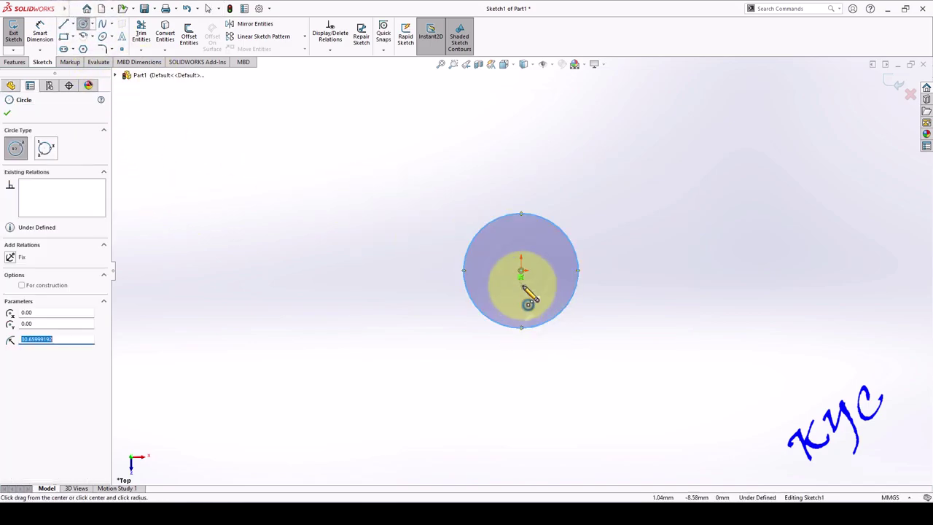
{"action": "left_click", "coordinate": [527, 300]}
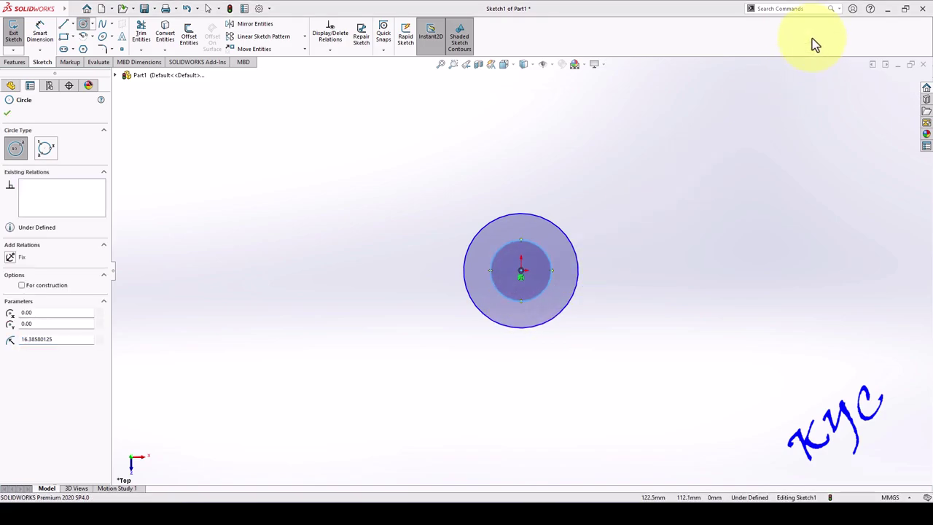
Dimension the outer circle's diameter as 40 mm and the inner circle's diameter as 16 mm.
{"action": "left_click", "coordinate": [40, 35]}
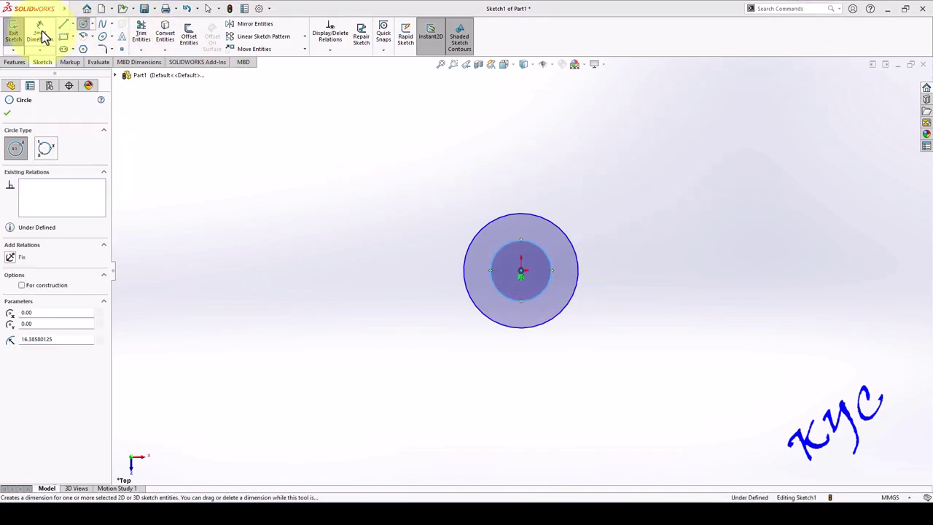
{"action": "left_click", "coordinate": [530, 329]}
{"action": "left_click", "coordinate": [519, 377]}
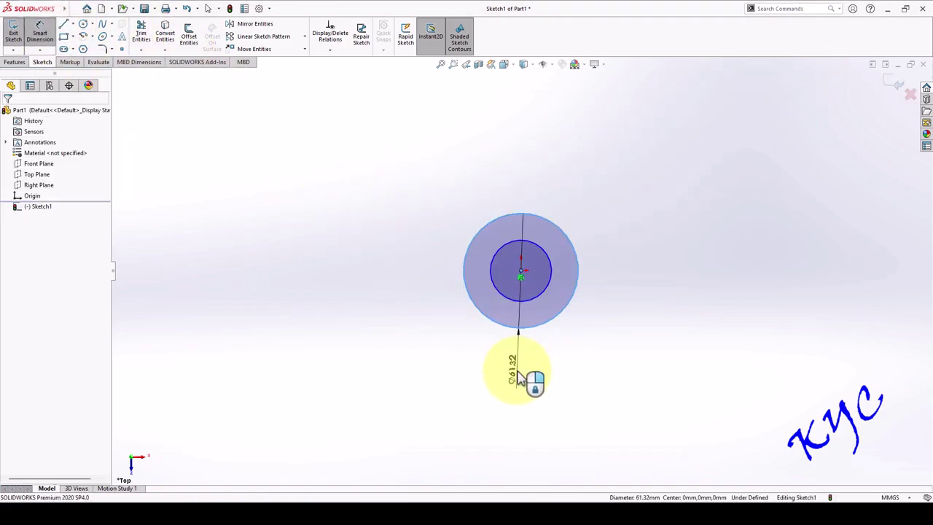
{"action": "type", "text": "40"}
{"action": "key", "text": "Return"}
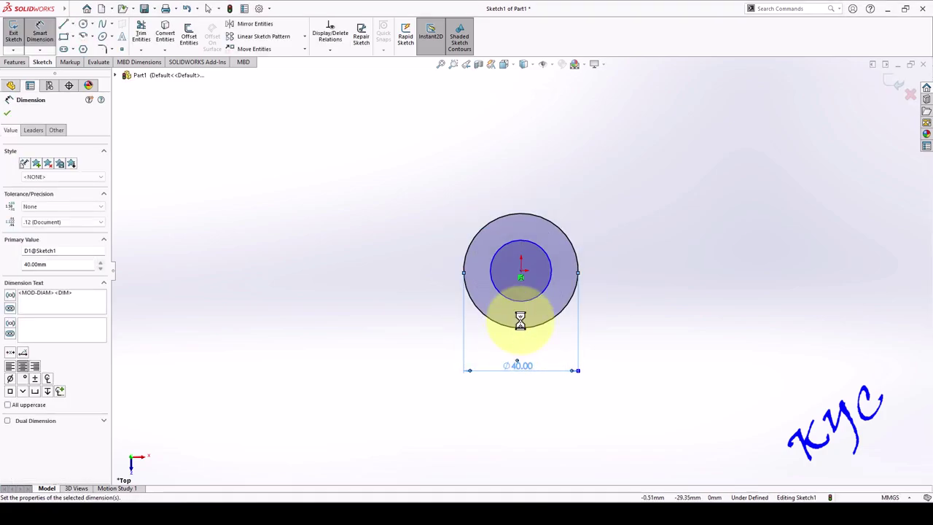
{"action": "left_click", "coordinate": [522, 302]}
{"action": "left_click", "coordinate": [526, 352]}
{"action": "type", "text": "16"}
{"action": "key", "text": "Return"}
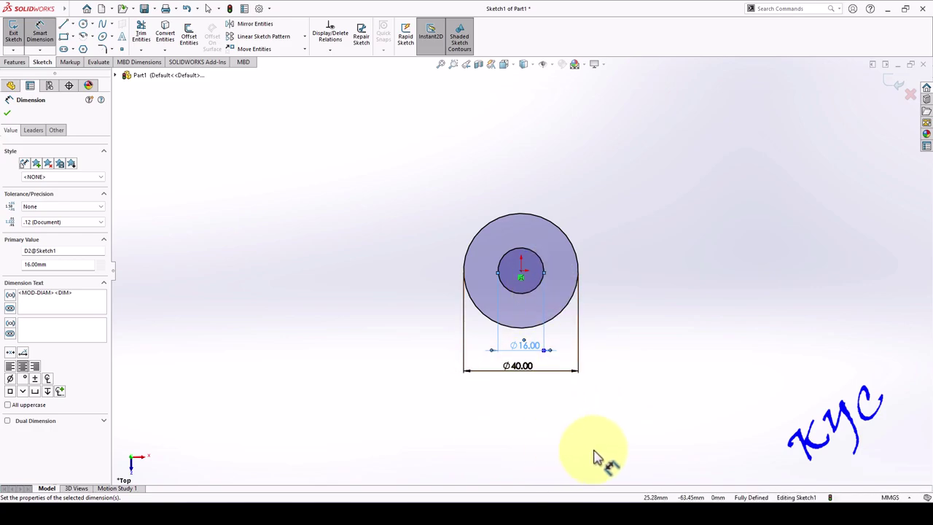
{"action": "key", "text": "Escape"}
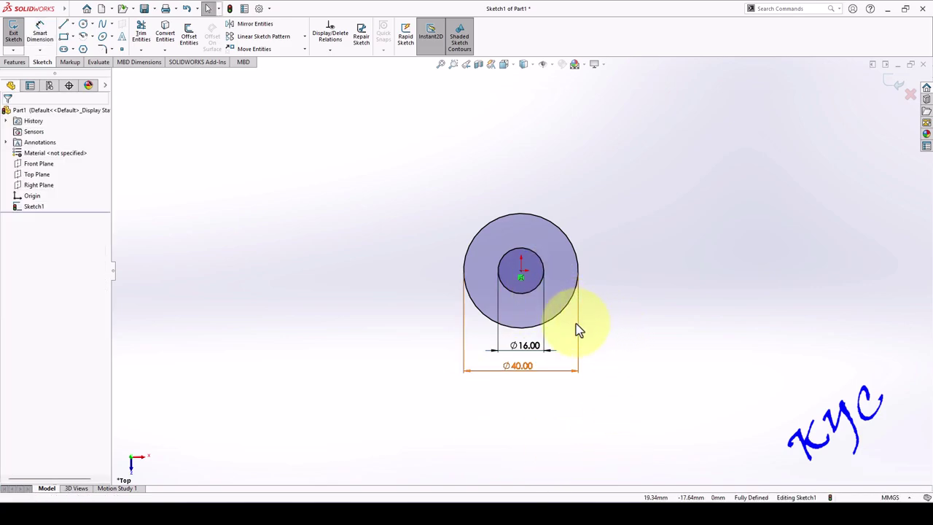
Display the outer circle's dimension as a radius and place it outside the circle at its upper right.
{"action": "left_click", "coordinate": [519, 369]}
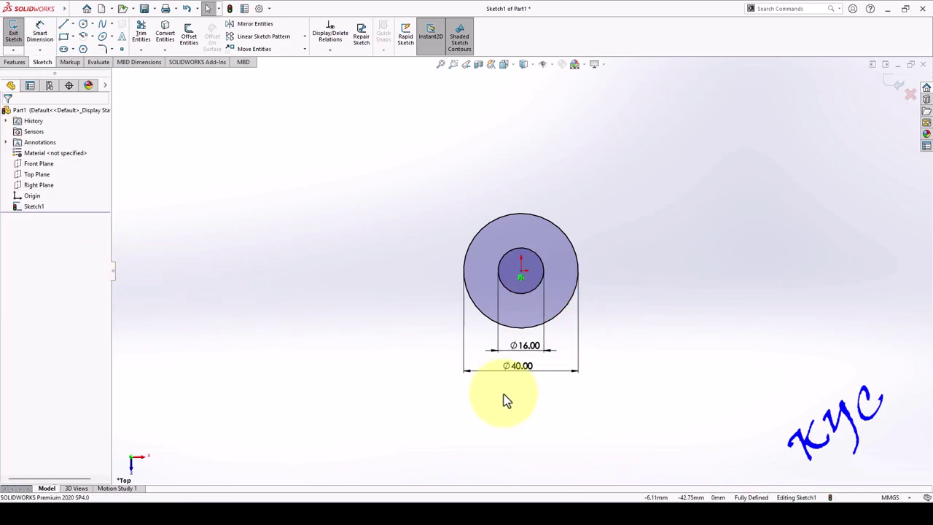
{"action": "left_click", "coordinate": [568, 373]}
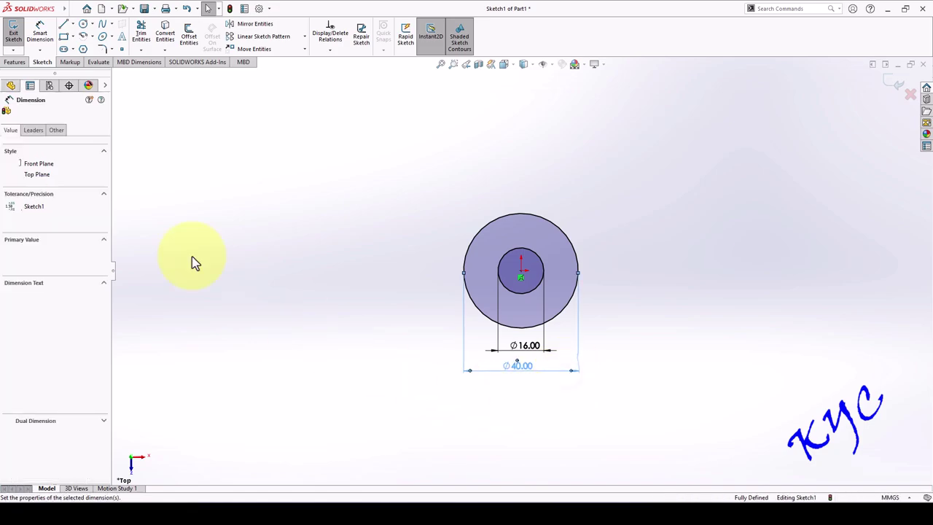
{"action": "left_click", "coordinate": [35, 132]}
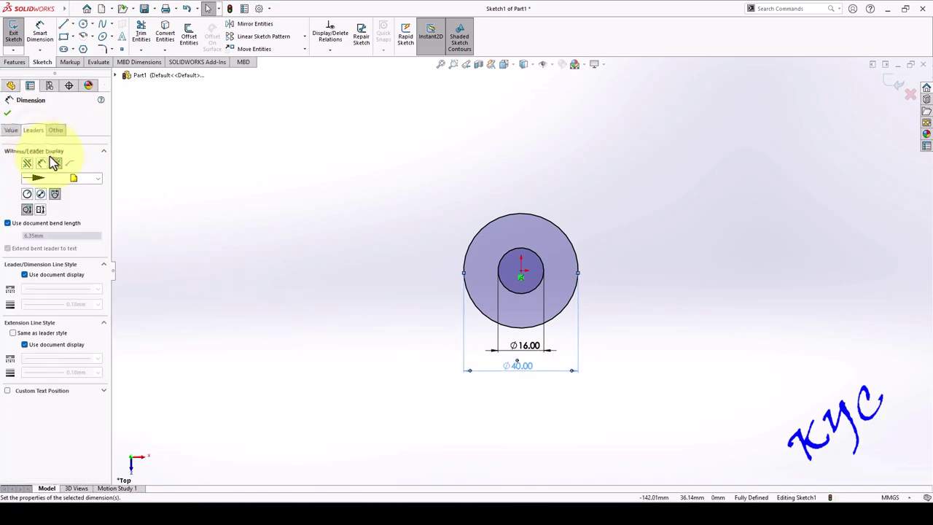
{"action": "left_click", "coordinate": [27, 202]}
{"action": "left_click", "coordinate": [522, 386]}
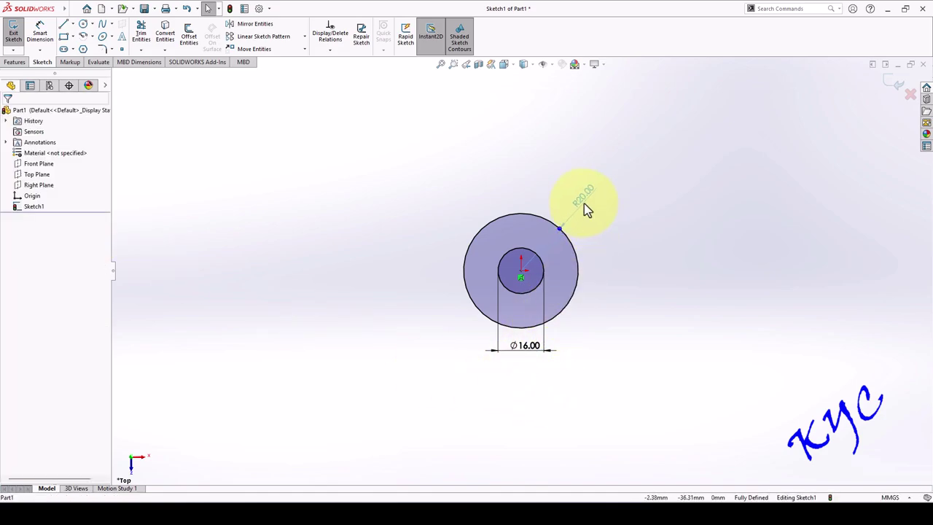
{"action": "left_click", "coordinate": [584, 205]}
{"action": "left_click", "coordinate": [639, 287]}
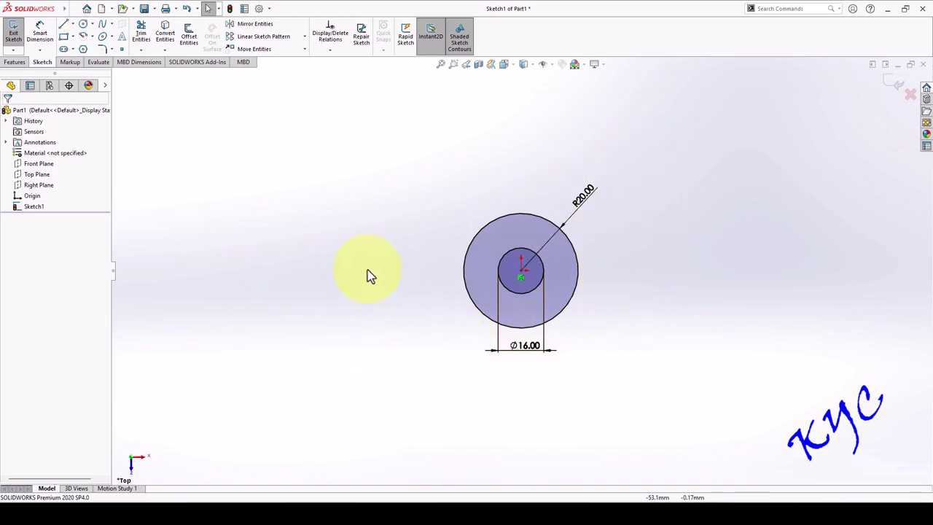
Sketch a vertical midpoint line about 57 mm long to the left of the circles, centred level with the origin.
{"action": "left_click", "coordinate": [65, 27]}
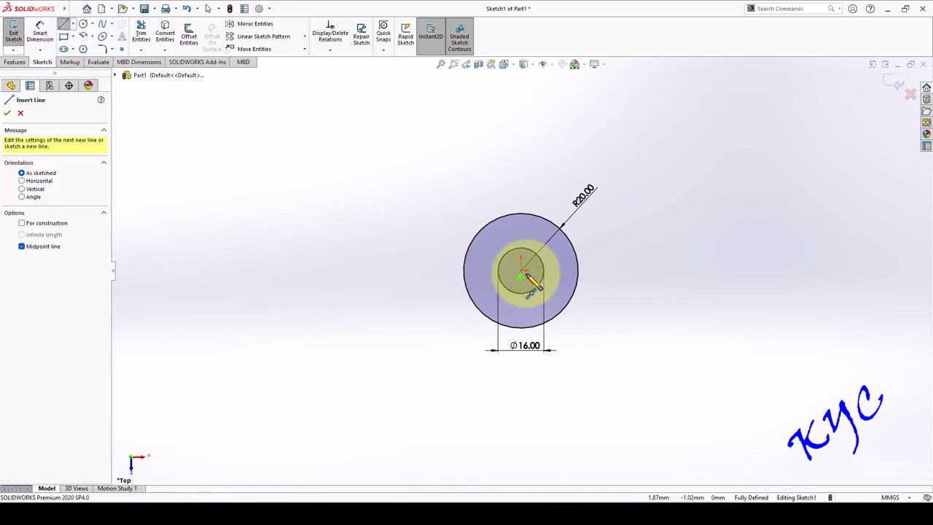
{"action": "left_click", "coordinate": [441, 271]}
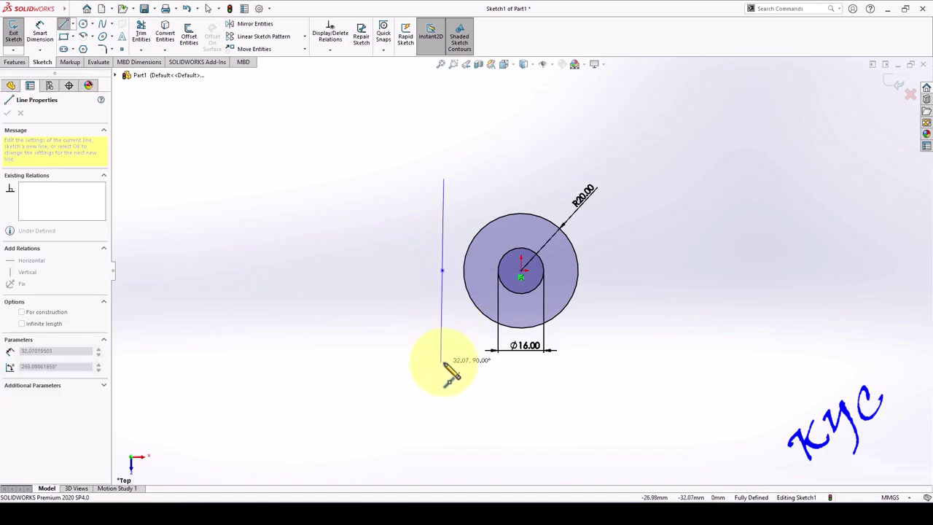
{"action": "left_click", "coordinate": [442, 352]}
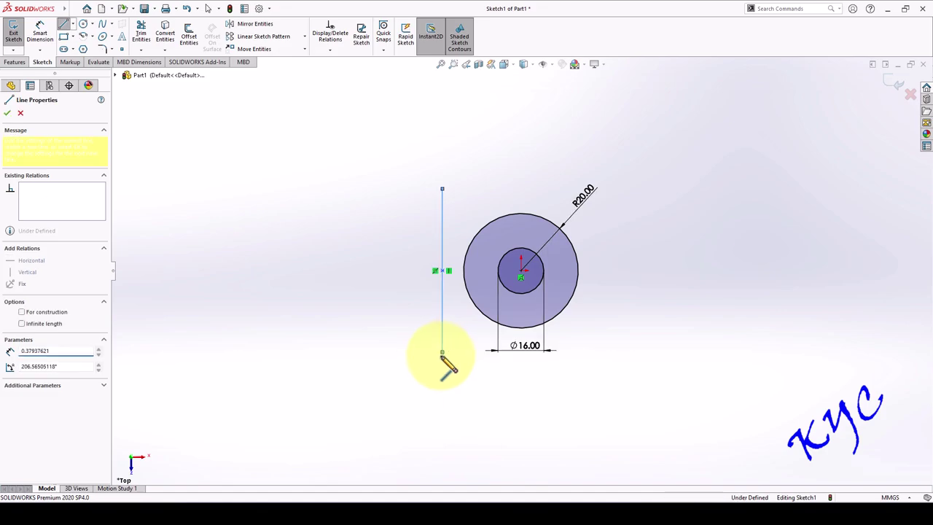
{"action": "key", "text": "Escape"}
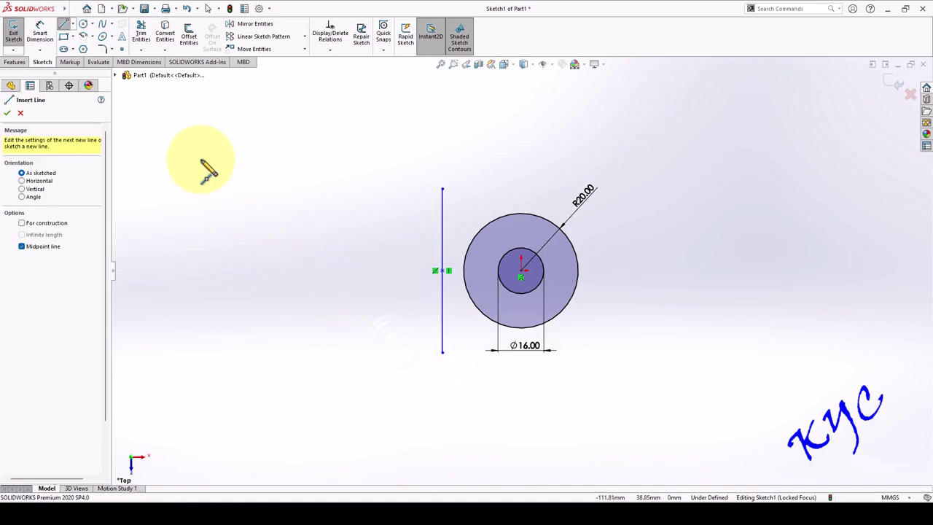
Dimension the horizontal distance between the origin and the vertical line as 18 mm.
{"action": "left_click", "coordinate": [45, 38]}
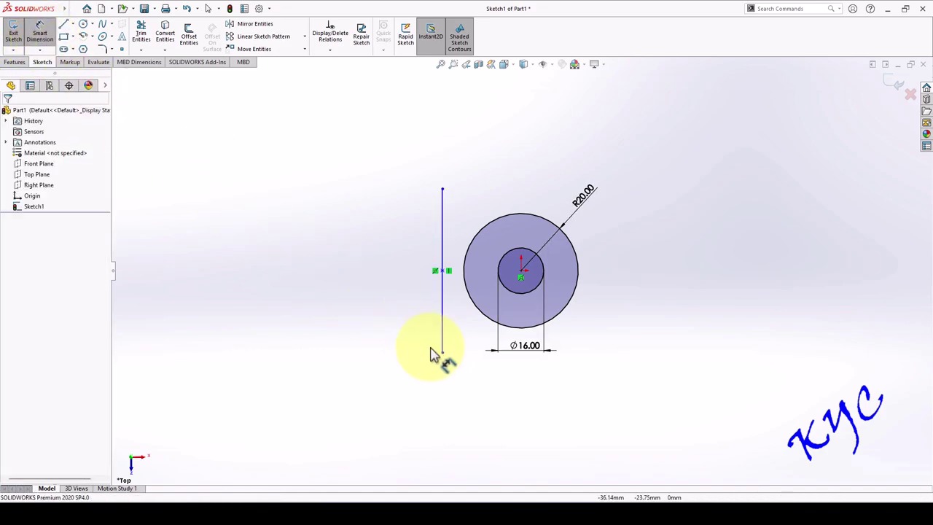
{"action": "left_click", "coordinate": [521, 271]}
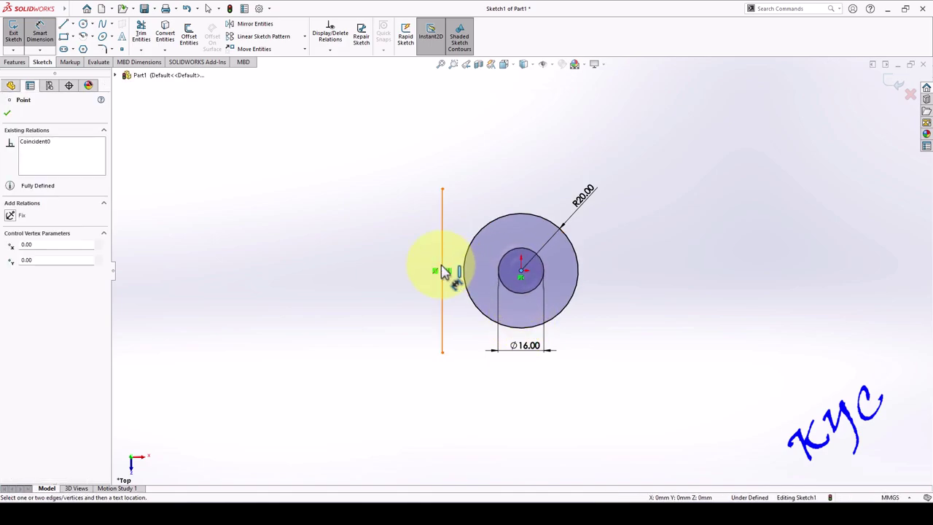
{"action": "left_click", "coordinate": [443, 269]}
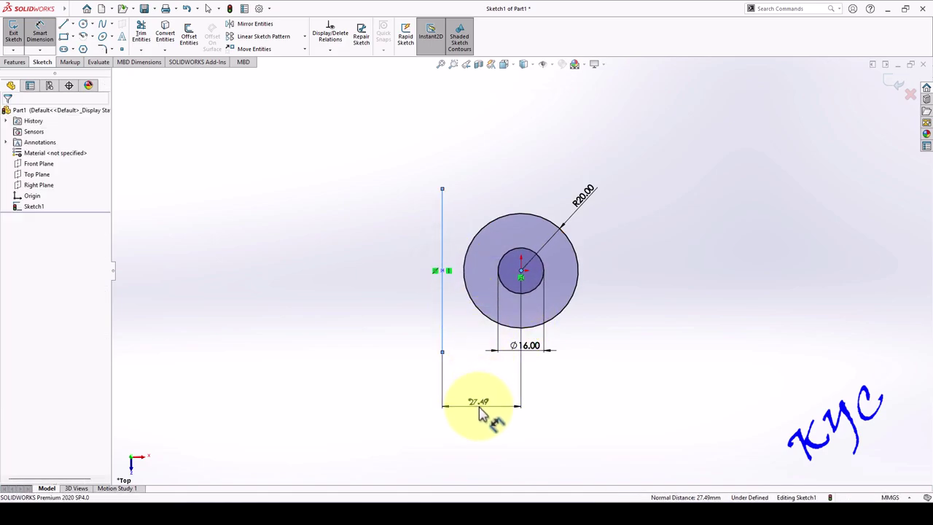
{"action": "left_click", "coordinate": [479, 408]}
{"action": "type", "text": "18"}
{"action": "key", "text": "Return"}
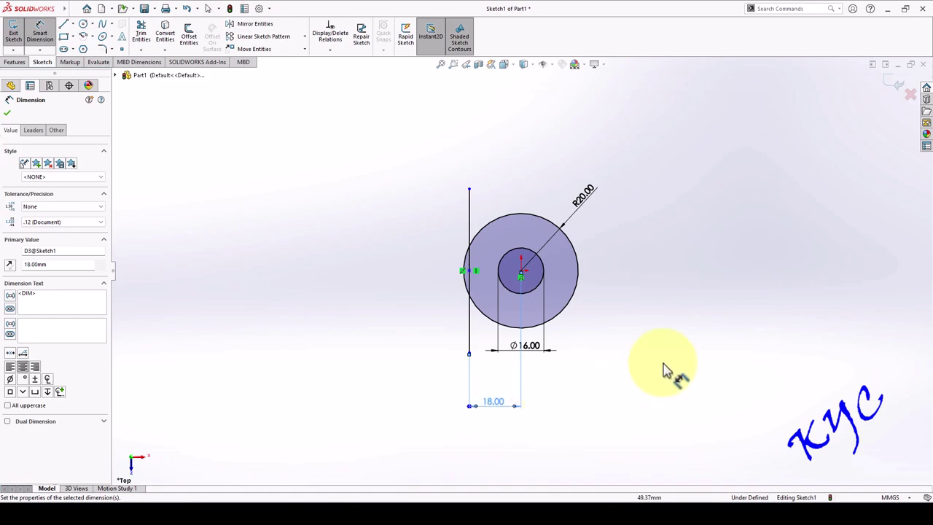
{"action": "key", "text": "Escape"}
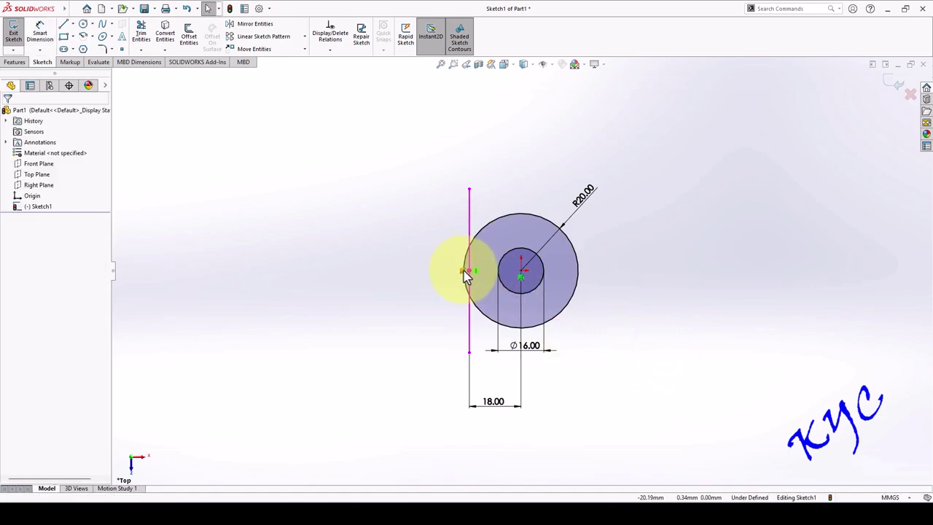
Add a horizontal relation between the vertical line's midpoint and the circles' centre.
{"action": "left_click", "coordinate": [469, 270]}
{"action": "left_click", "coordinate": [520, 270], "text": "ctrl"}
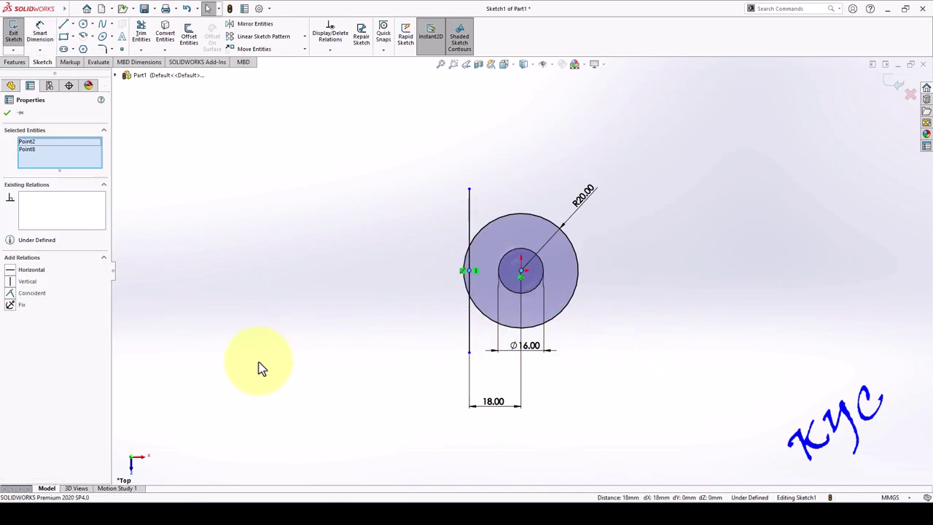
{"action": "left_click", "coordinate": [17, 271]}
{"action": "left_click", "coordinate": [698, 315]}
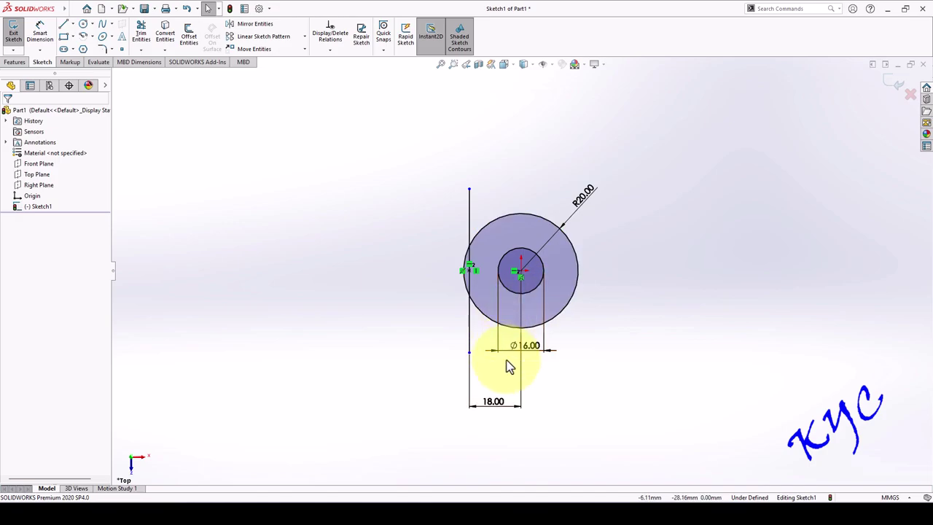
Offset the vertical line by 16 mm to the side away from the circles, with the offset dimension added.
{"action": "left_click", "coordinate": [188, 38]}
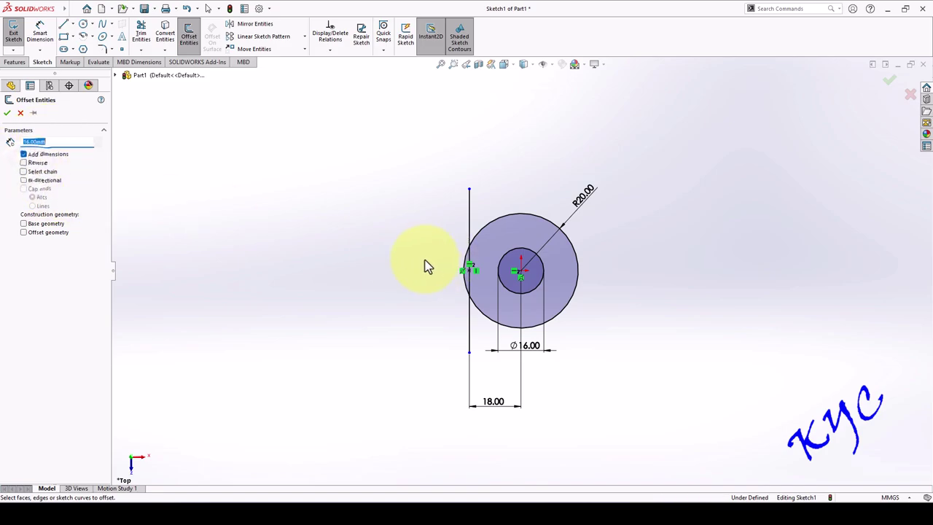
{"action": "left_click", "coordinate": [469, 227]}
{"action": "left_click", "coordinate": [388, 271]}
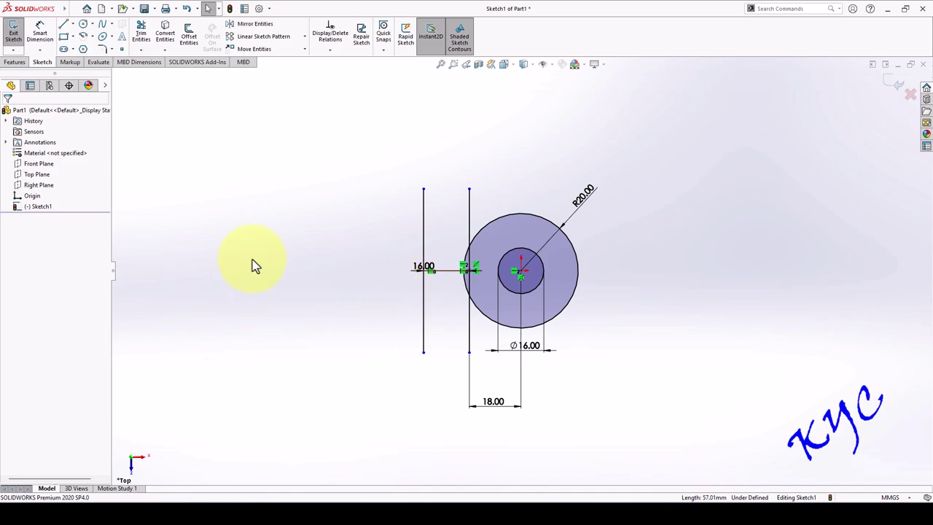
Dimension the length of the vertical line nearest the circles as 57 mm.
{"action": "left_click", "coordinate": [38, 35]}
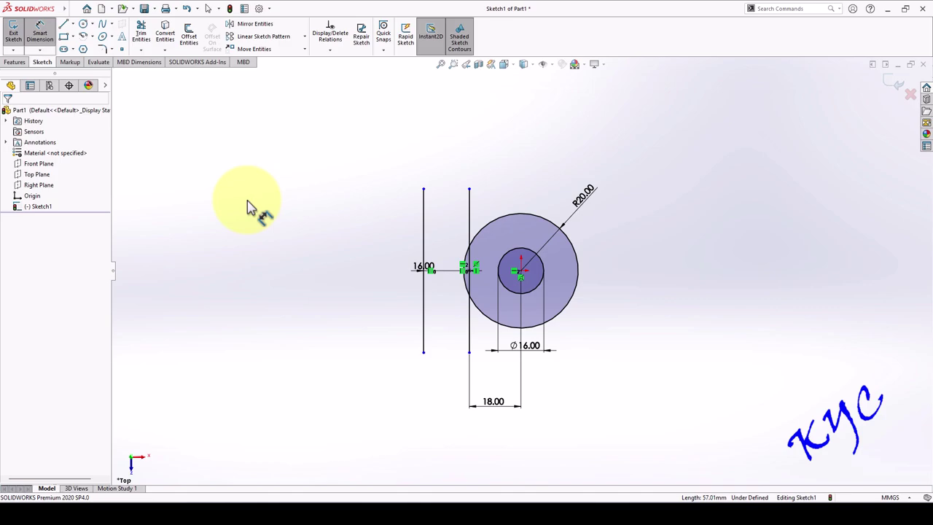
{"action": "left_click", "coordinate": [470, 231]}
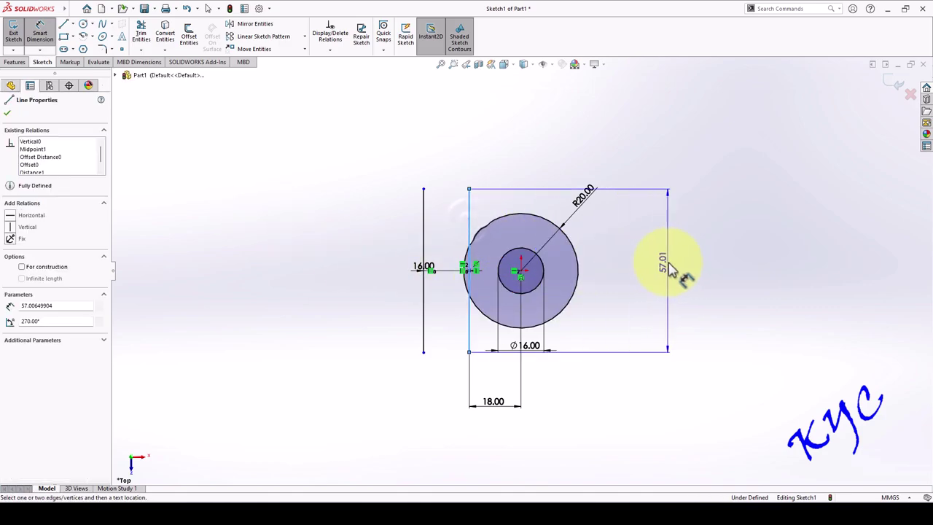
{"action": "left_click", "coordinate": [316, 262]}
{"action": "type", "text": "57"}
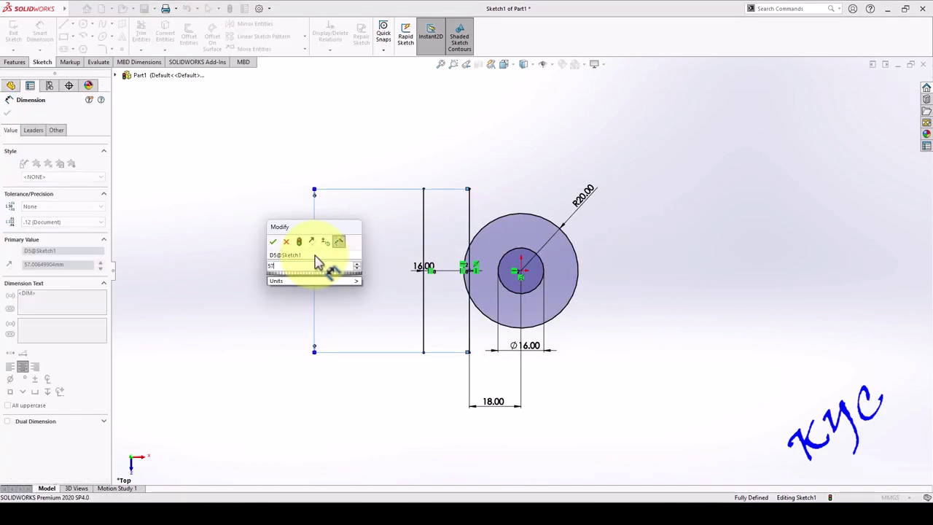
{"action": "key", "text": "Return"}
{"action": "left_click", "coordinate": [695, 304]}
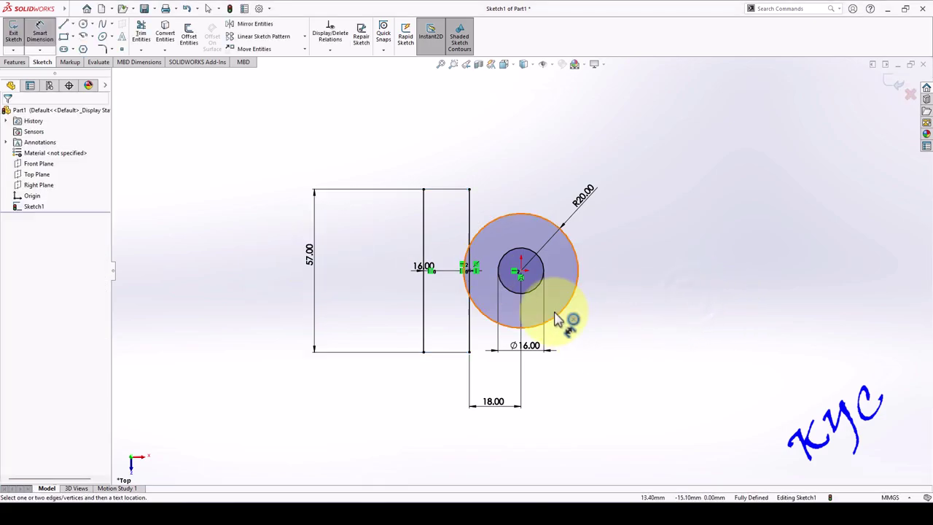
{"action": "key", "text": "Escape"}
Add an equal relation between the two vertical lines.
{"action": "left_click", "coordinate": [425, 241]}
{"action": "left_click", "coordinate": [471, 226], "text": "ctrl"}
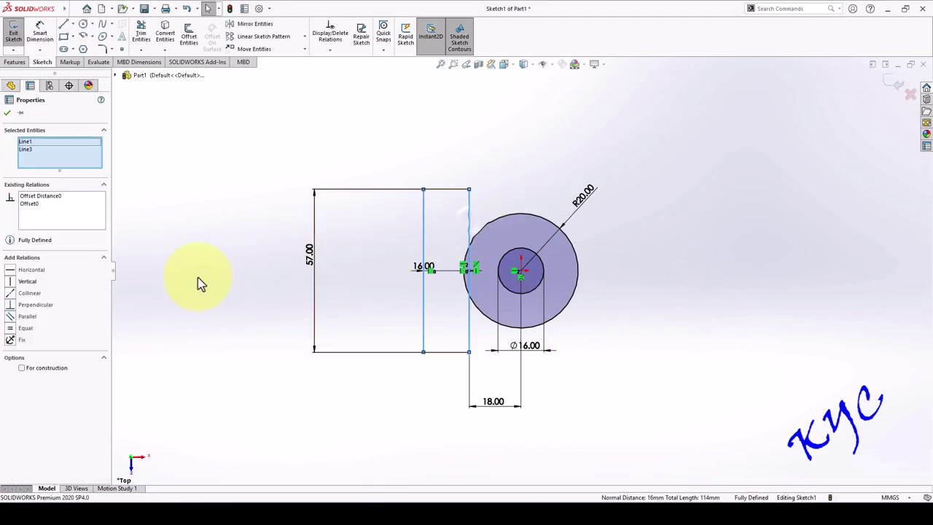
{"action": "left_click", "coordinate": [705, 328]}
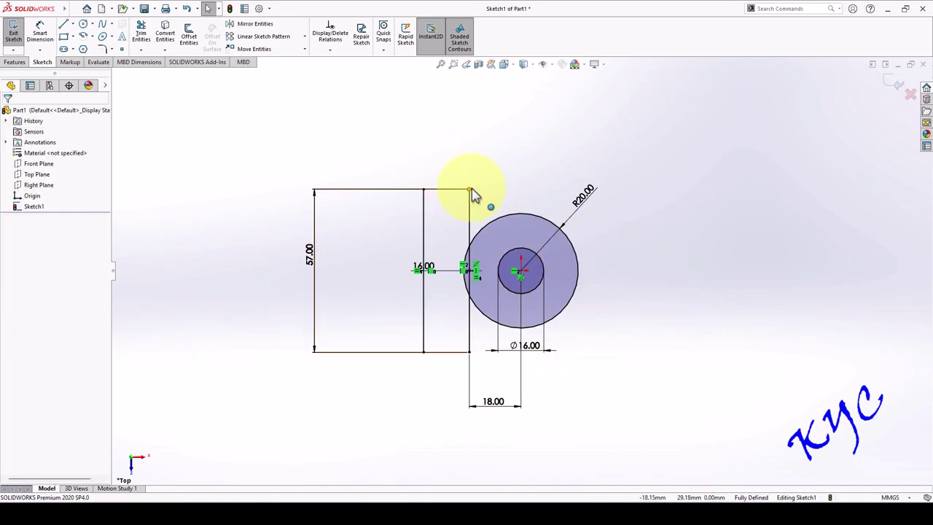
Draw two lines from the ends of the vertical line nearest the circles, each tangent to the outer circle.
{"action": "left_click", "coordinate": [63, 25]}
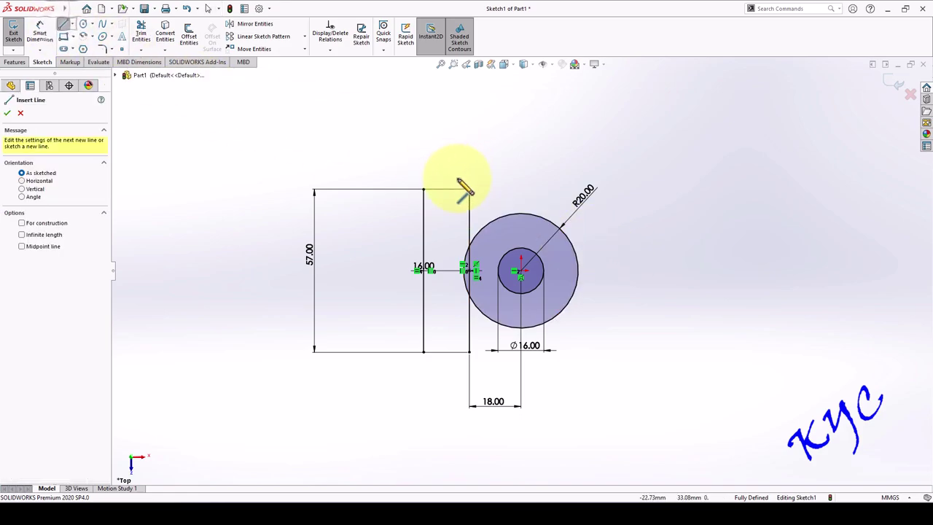
{"action": "left_click", "coordinate": [469, 189]}
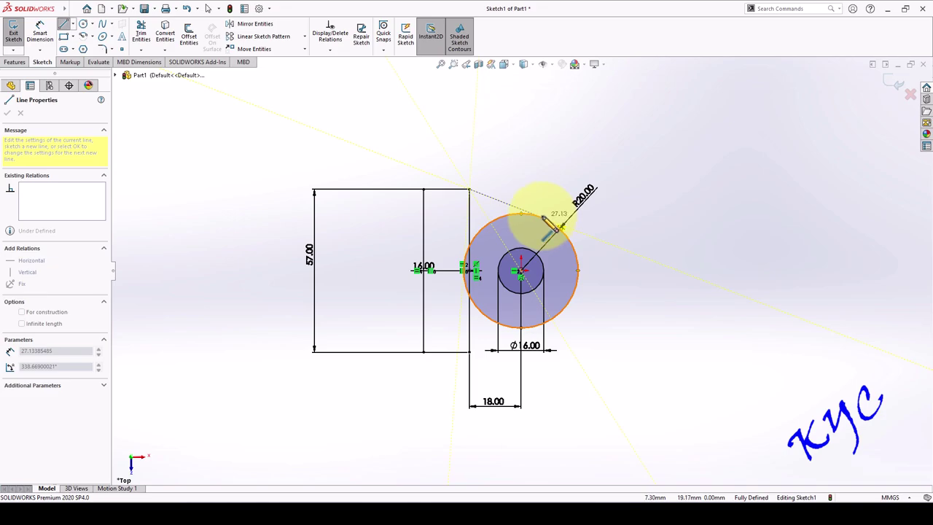
{"action": "left_click", "coordinate": [542, 219]}
{"action": "key", "text": "Escape"}
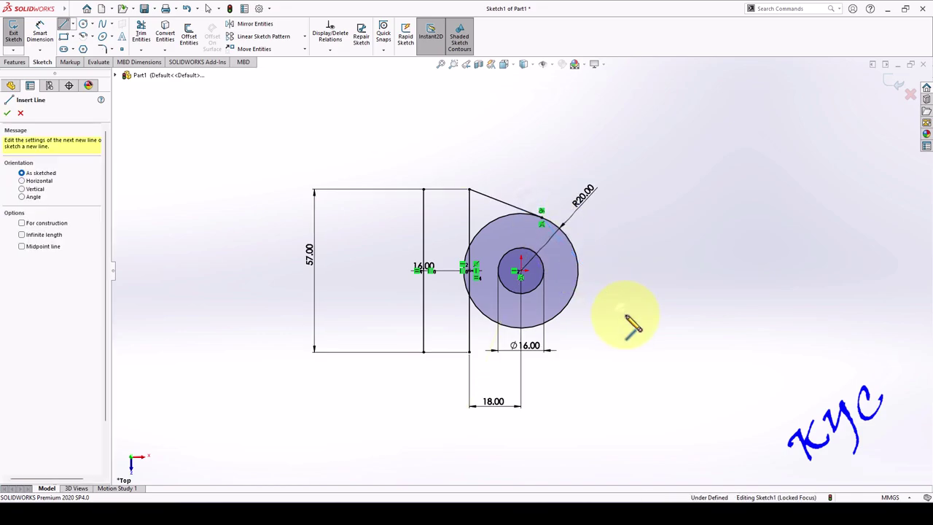
{"action": "left_click", "coordinate": [469, 352]}
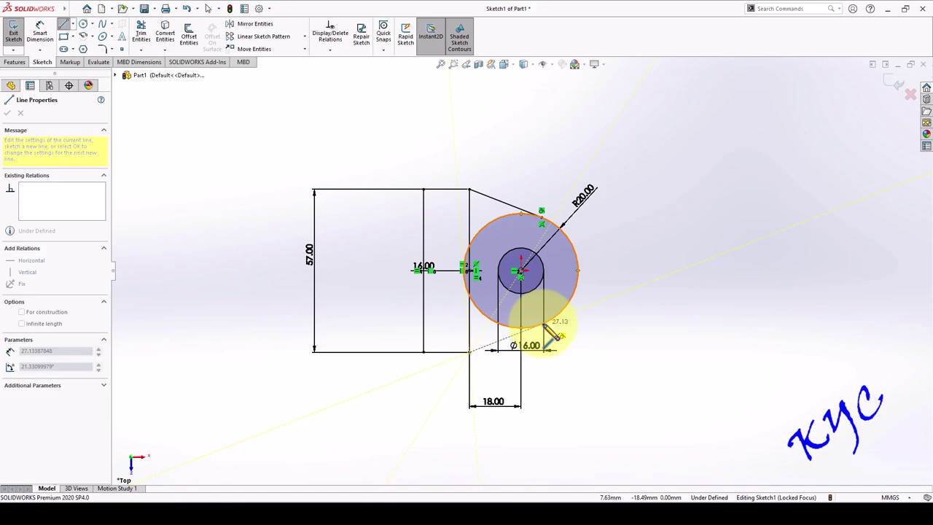
{"action": "left_click", "coordinate": [543, 326]}
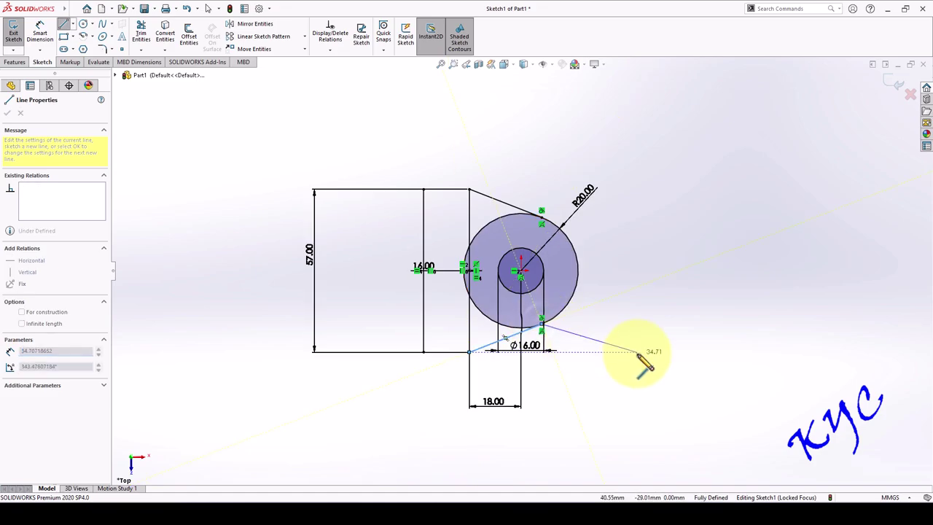
{"action": "key", "text": "Escape"}
Trim the outer circle's arc inside the profile, keeping only the rounded end between the two tangent points.
{"action": "left_click", "coordinate": [145, 45]}
{"action": "mouse_move", "coordinate": [462, 268]}
{"action": "left_mouse_down"}
{"action": "mouse_move", "coordinate": [454, 298]}
{"action": "mouse_move", "coordinate": [469, 280]}
{"action": "left_mouse_up"}
{"action": "mouse_move", "coordinate": [492, 234]}
{"action": "left_mouse_down"}
{"action": "mouse_move", "coordinate": [485, 327]}
{"action": "mouse_move", "coordinate": [656, 327]}
{"action": "left_mouse_up"}
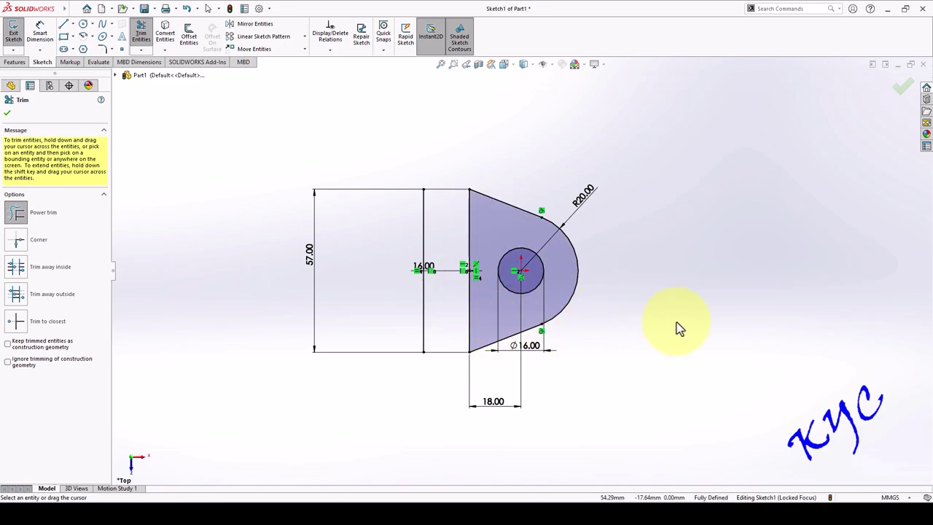
Join the ends of the two vertical lines with horizontal lines to close the rectangle, and exit the sketch.
{"action": "left_click", "coordinate": [63, 24]}
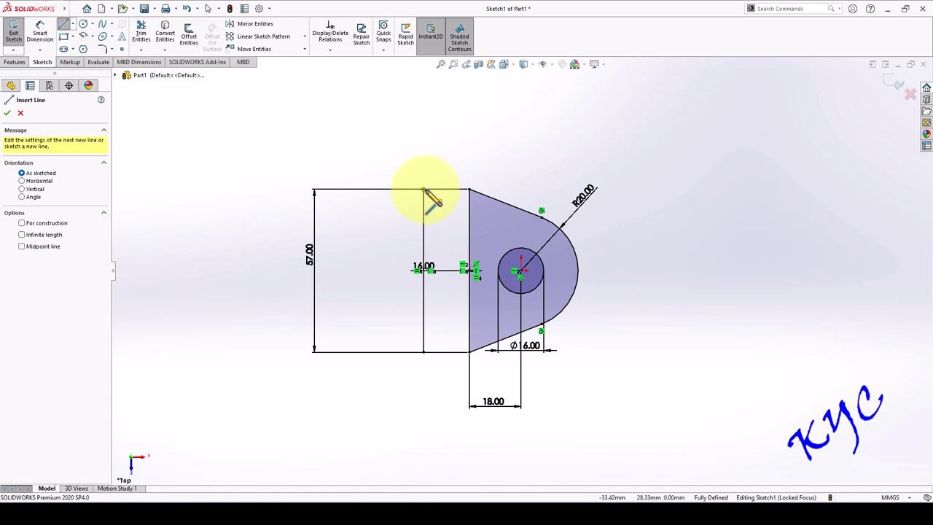
{"action": "left_click_drag", "start_coordinate": [425, 192], "coordinate": [469, 190]}
{"action": "mouse_move", "coordinate": [432, 353]}
{"action": "left_mouse_down"}
{"action": "mouse_move", "coordinate": [424, 354]}
{"action": "mouse_move", "coordinate": [469, 353]}
{"action": "left_mouse_up"}
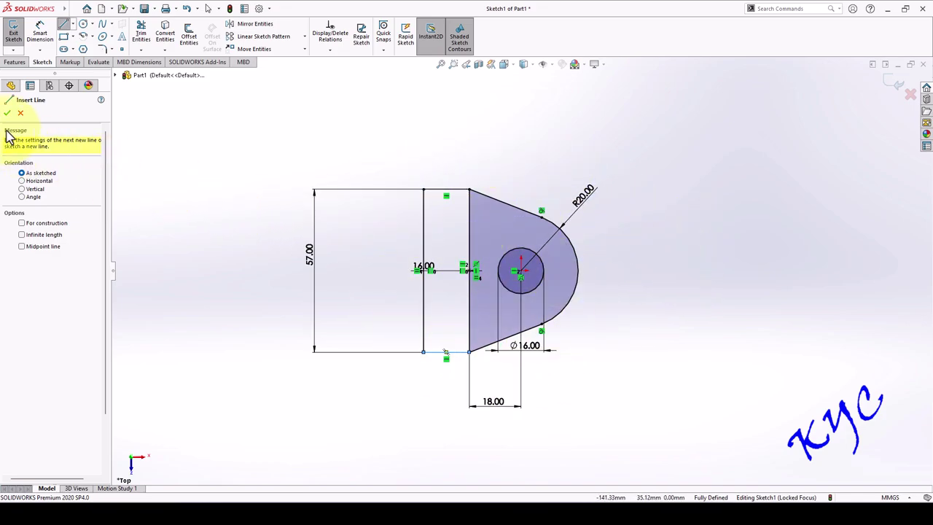
{"action": "left_click", "coordinate": [14, 34]}
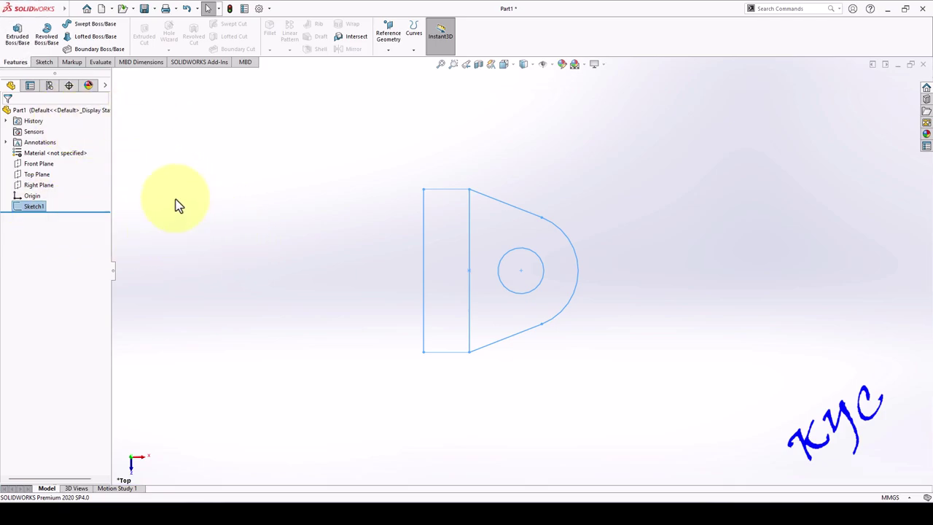
Start a boss extrude of the rounded region around the hole, offset 28 mm from the sketch plane.
{"action": "left_click", "coordinate": [24, 45]}
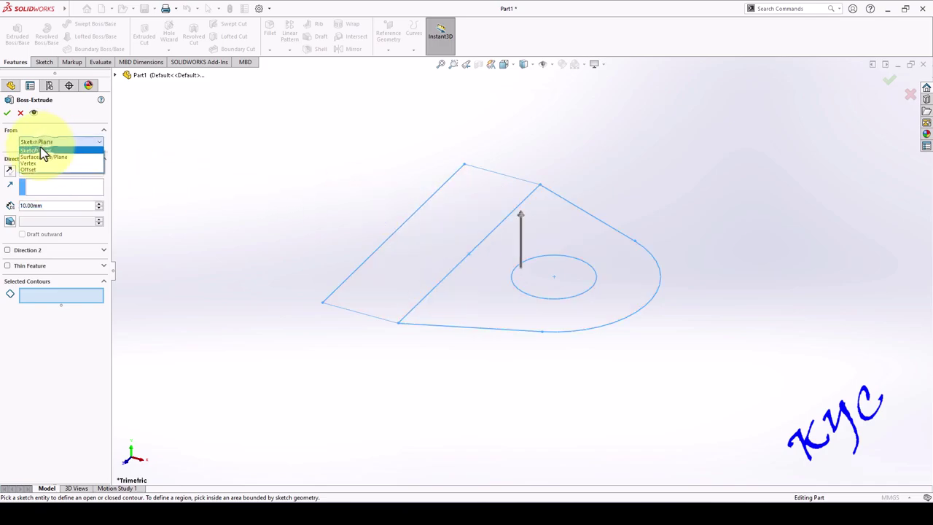
{"action": "left_click", "coordinate": [37, 170]}
{"action": "type", "text": "28"}
{"action": "key", "text": "Return"}
{"action": "left_click", "coordinate": [483, 296]}
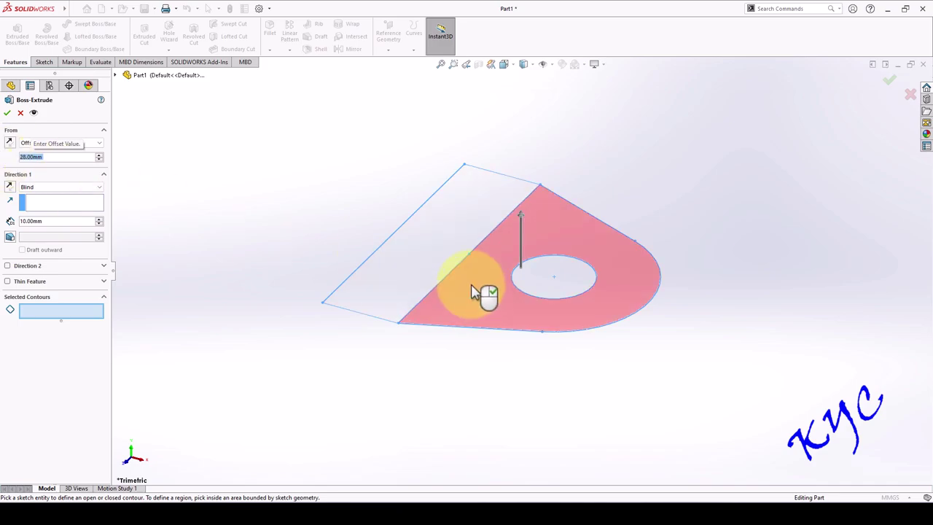
{"action": "left_click", "coordinate": [480, 300]}
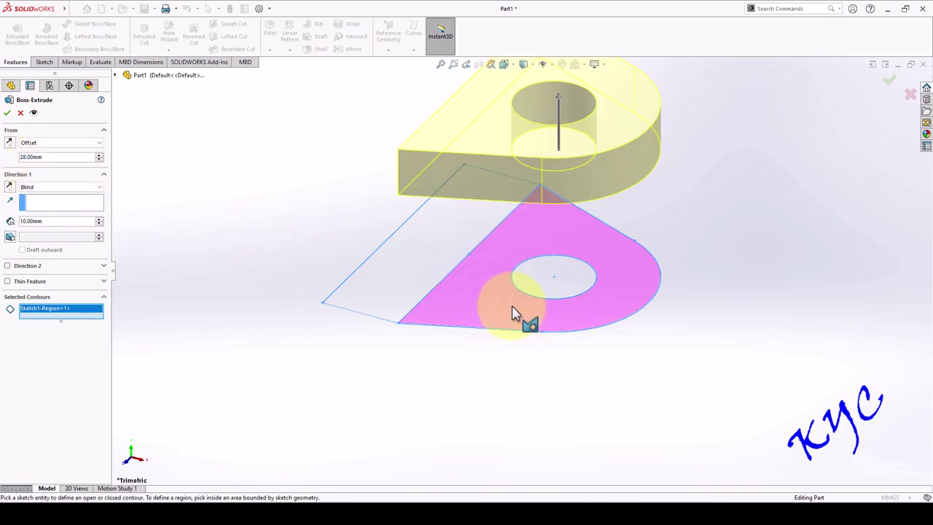
{"action": "mouse_move", "coordinate": [737, 323]}
{"action": "middle_mouse_down"}
{"action": "mouse_move", "coordinate": [739, 240]}
{"action": "mouse_move", "coordinate": [733, 302]}
{"action": "mouse_move", "coordinate": [741, 307]}
{"action": "middle_mouse_up"}
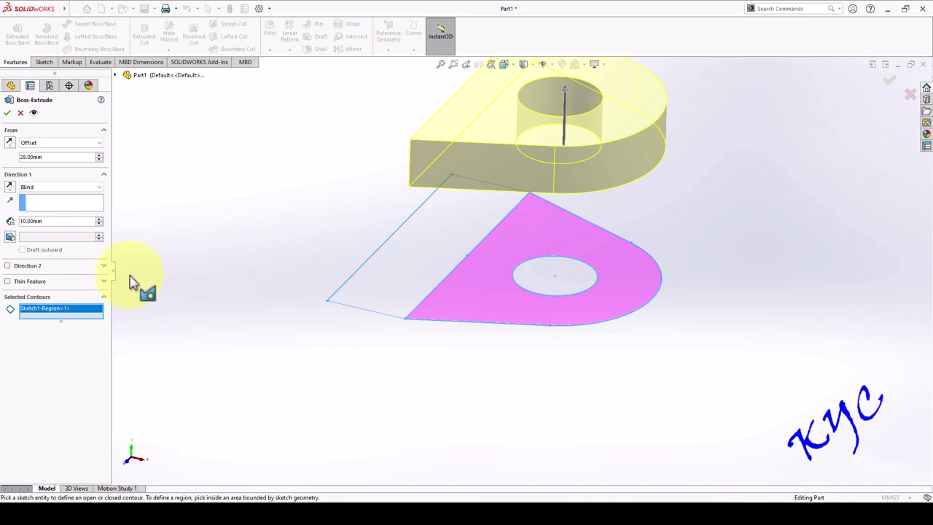
Set the lug's extrusion depth to 14 mm and complete the extrude.
{"action": "left_click_drag", "start_coordinate": [46, 223], "coordinate": [2, 220]}
{"action": "type", "text": "14"}
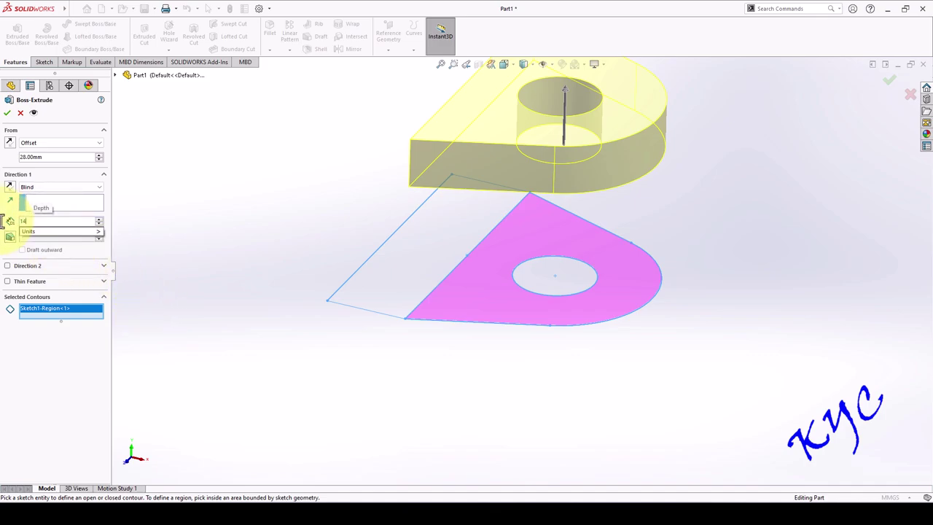
{"action": "key", "text": "Return"}
{"action": "scroll", "coordinate": [674, 195], "scroll_direction": "down", "scroll_amount": 3}
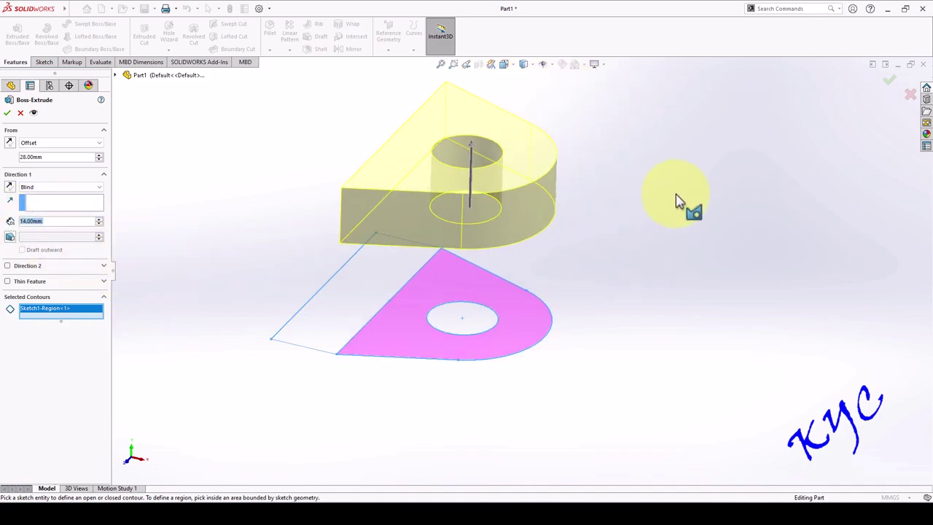
{"action": "left_click", "coordinate": [7, 113]}
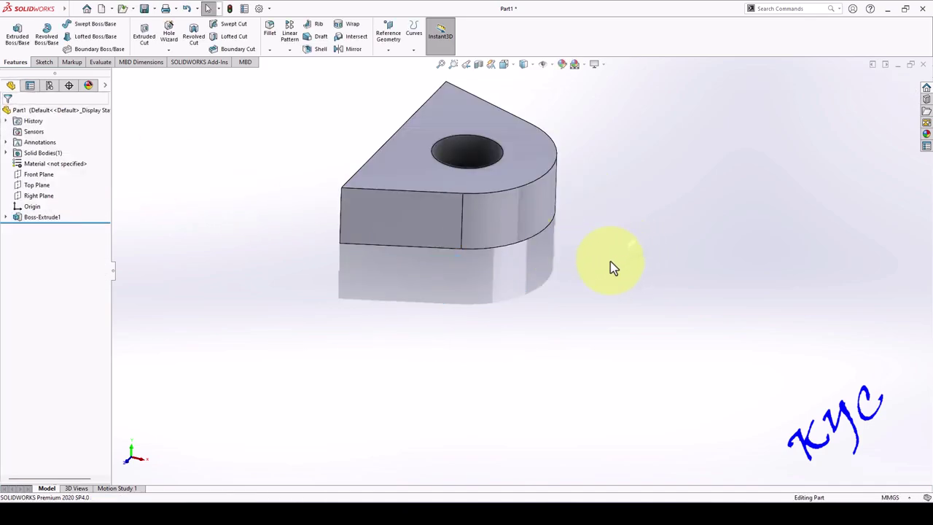
Start another boss extrude from the same sketch, offset 28 mm to the opposite side of the sketch plane.
{"action": "scroll", "coordinate": [510, 273], "scroll_direction": "up", "scroll_amount": 2}
{"action": "left_click", "coordinate": [6, 218]}
{"action": "left_click", "coordinate": [34, 228]}
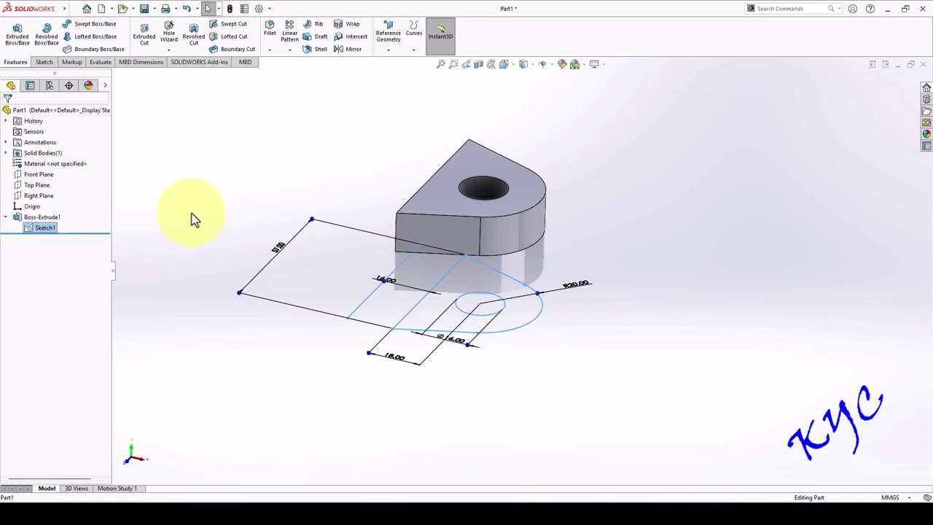
{"action": "left_click", "coordinate": [18, 35]}
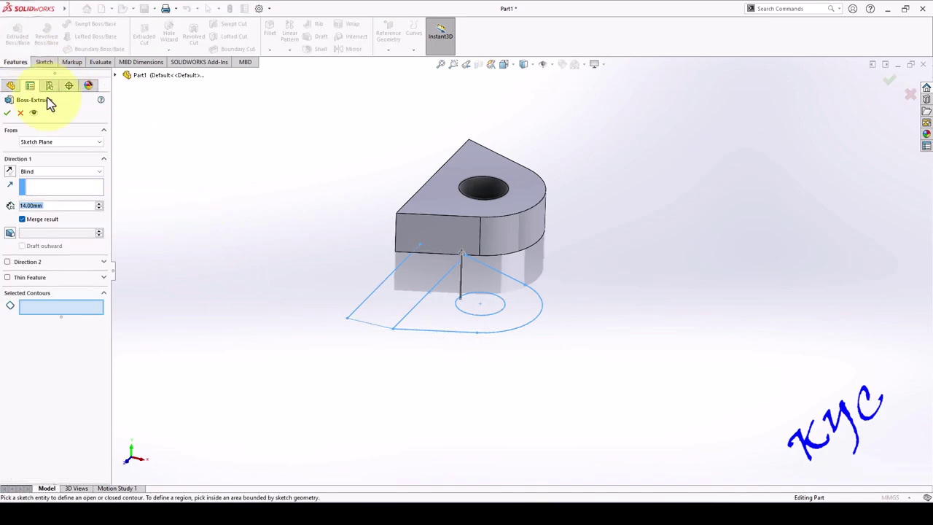
{"action": "left_click", "coordinate": [43, 143]}
{"action": "left_click", "coordinate": [35, 166]}
{"action": "left_click_drag", "start_coordinate": [46, 157], "coordinate": [10, 157]}
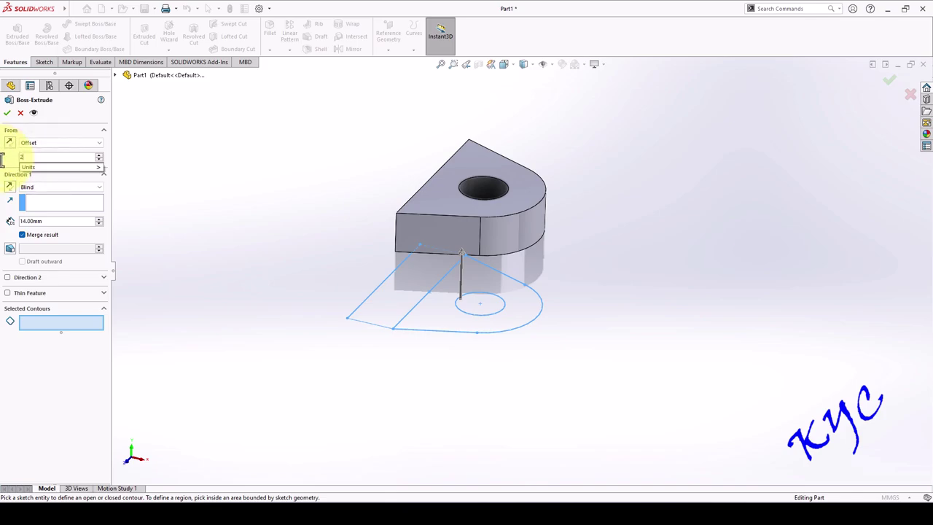
{"action": "type", "text": "28"}
{"action": "key", "text": "Return"}
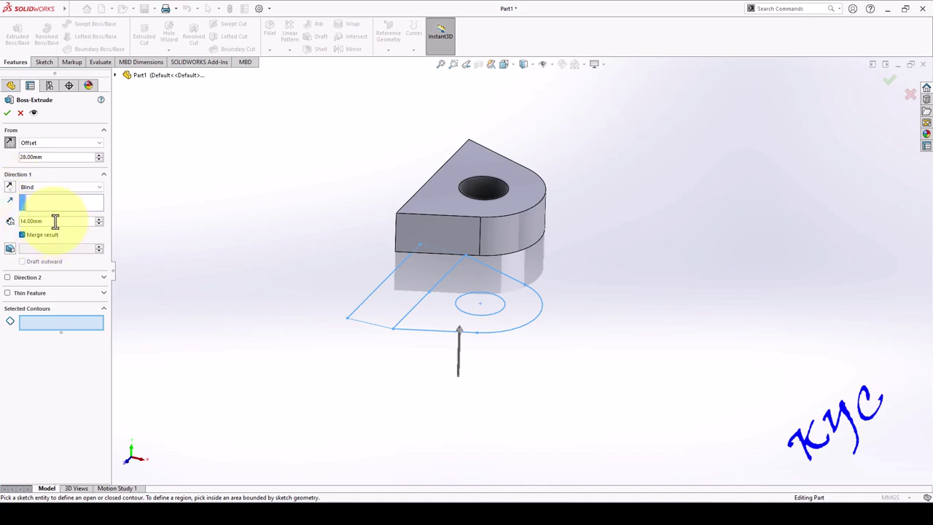
Extrude the rounded region around the hole 14 mm away from the sketch plane as the second, lower lug.
{"action": "left_click", "coordinate": [429, 319]}
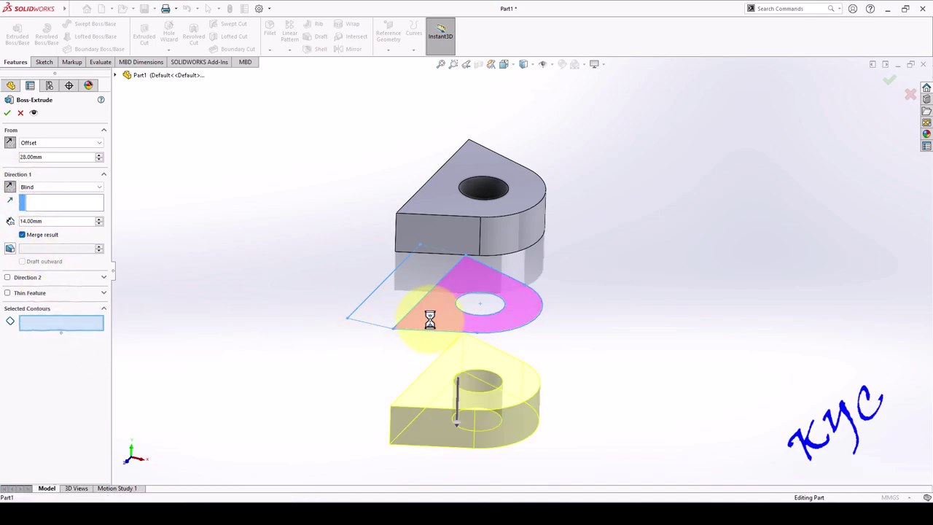
{"action": "mouse_move", "coordinate": [641, 357]}
{"action": "middle_mouse_down"}
{"action": "mouse_move", "coordinate": [639, 277]}
{"action": "mouse_move", "coordinate": [658, 285]}
{"action": "mouse_move", "coordinate": [654, 309]}
{"action": "mouse_move", "coordinate": [627, 305]}
{"action": "middle_mouse_up"}
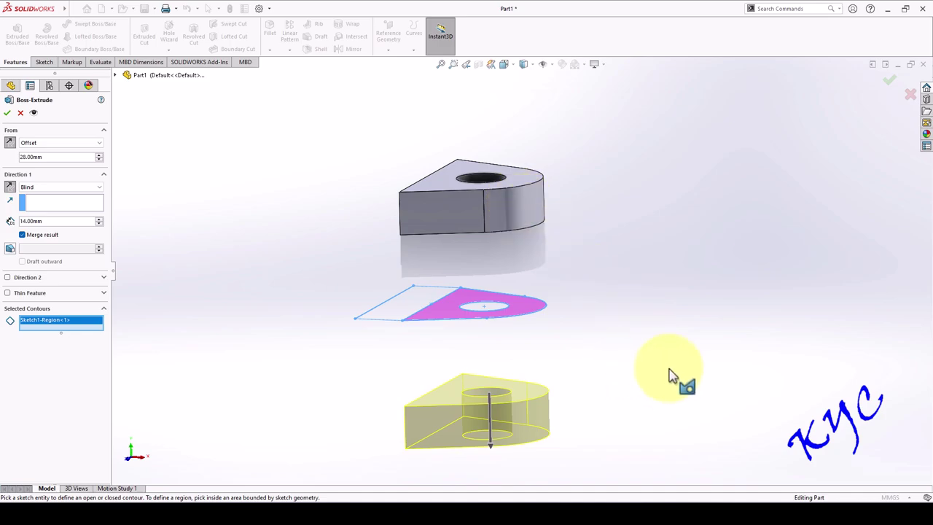
{"action": "middle_click_drag", "start_coordinate": [637, 239], "coordinate": [666, 249]}
{"action": "left_click", "coordinate": [7, 112]}
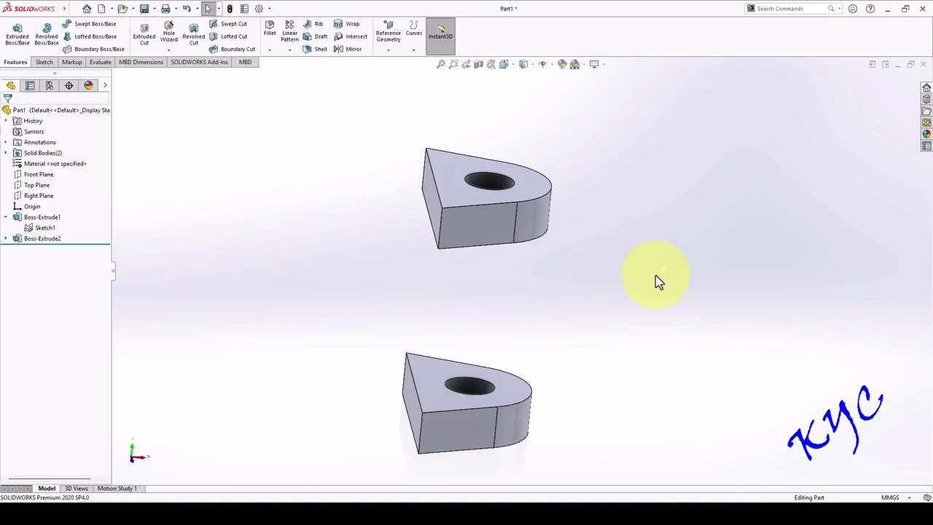
Extrude the first sketch's rectangular region 84 mm with the Mid Plane end condition, merging it with the two lugs.
{"action": "left_click", "coordinate": [42, 227]}
{"action": "left_click", "coordinate": [23, 37]}
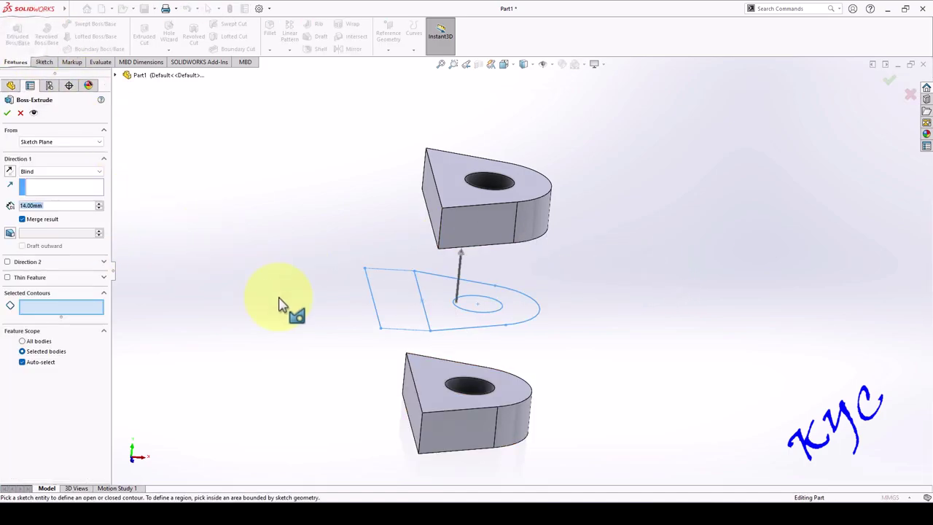
{"action": "left_click", "coordinate": [408, 314]}
{"action": "left_click", "coordinate": [37, 172]}
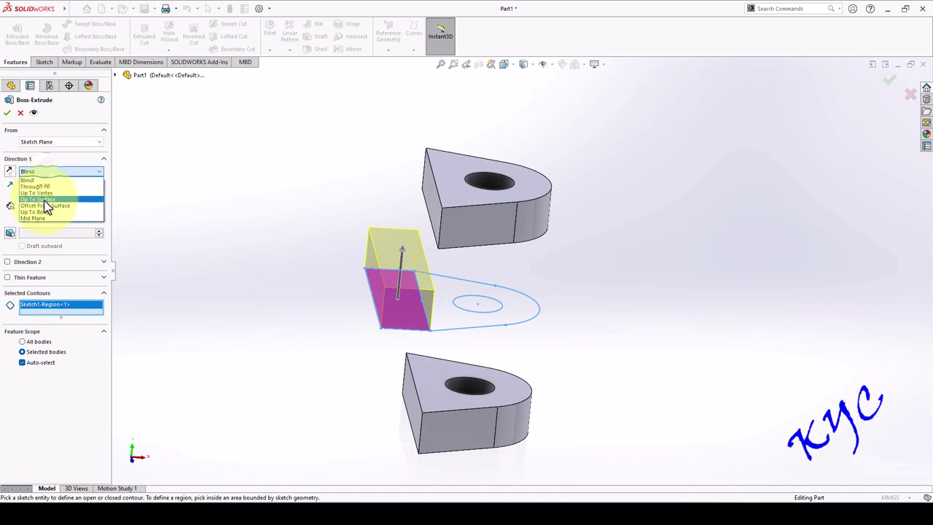
{"action": "left_click", "coordinate": [44, 218]}
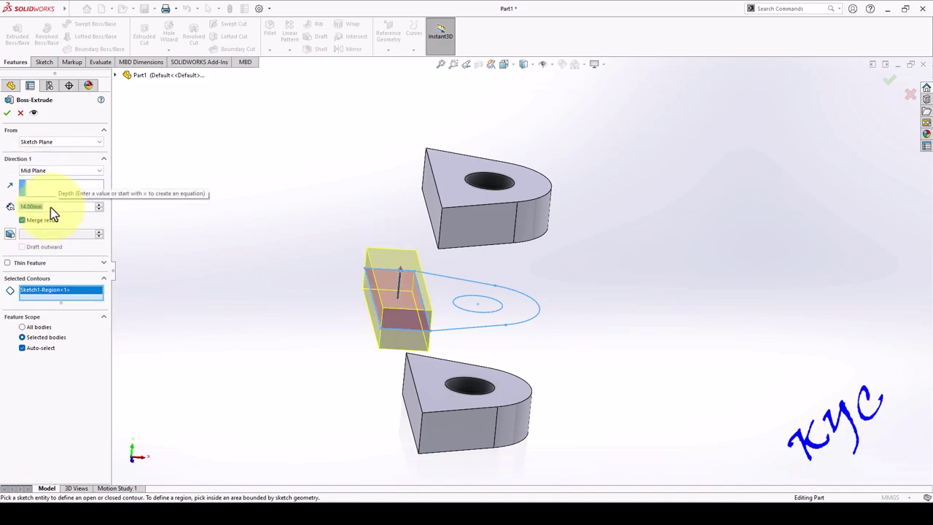
{"action": "type", "text": "84"}
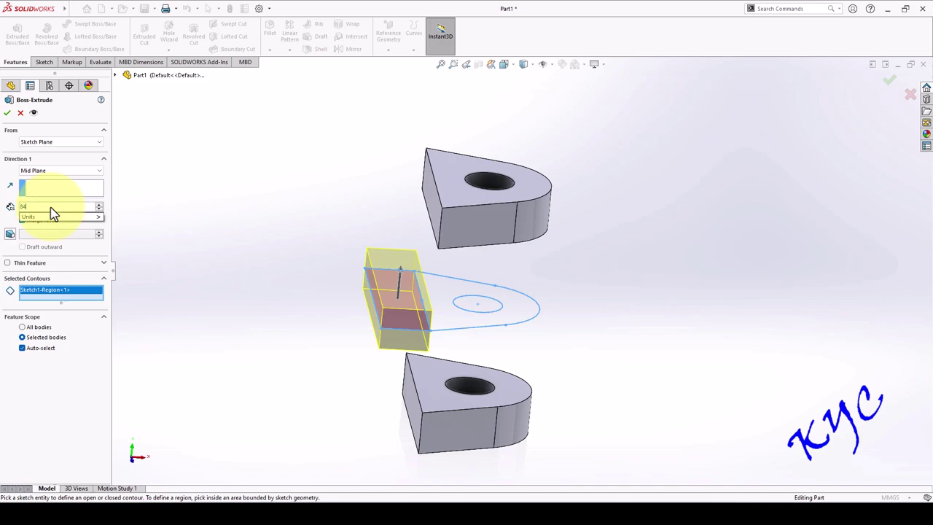
{"action": "key", "text": "Return"}
{"action": "mouse_move", "coordinate": [572, 239]}
{"action": "middle_mouse_down"}
{"action": "mouse_move", "coordinate": [604, 233]}
{"action": "mouse_move", "coordinate": [581, 252]}
{"action": "mouse_move", "coordinate": [641, 172]}
{"action": "mouse_move", "coordinate": [617, 174]}
{"action": "mouse_move", "coordinate": [579, 297]}
{"action": "middle_mouse_up"}
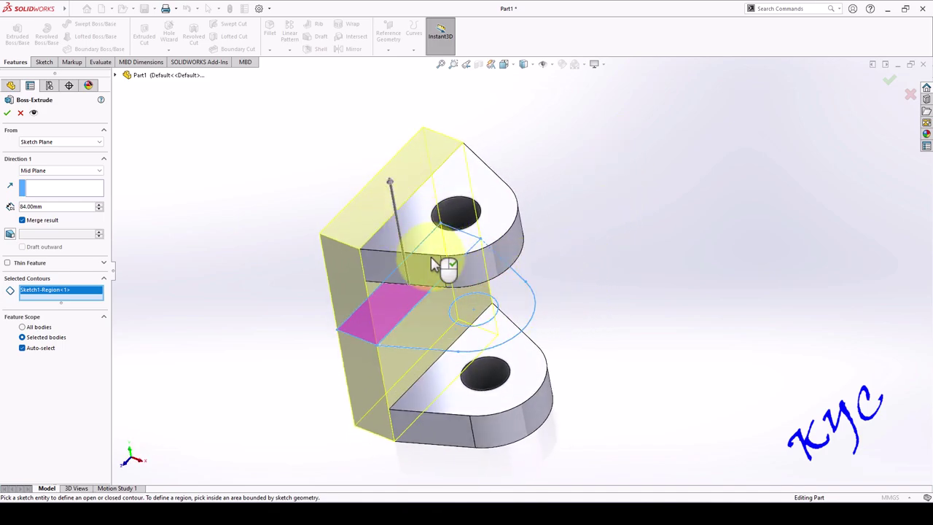
{"action": "left_click", "coordinate": [8, 114]}
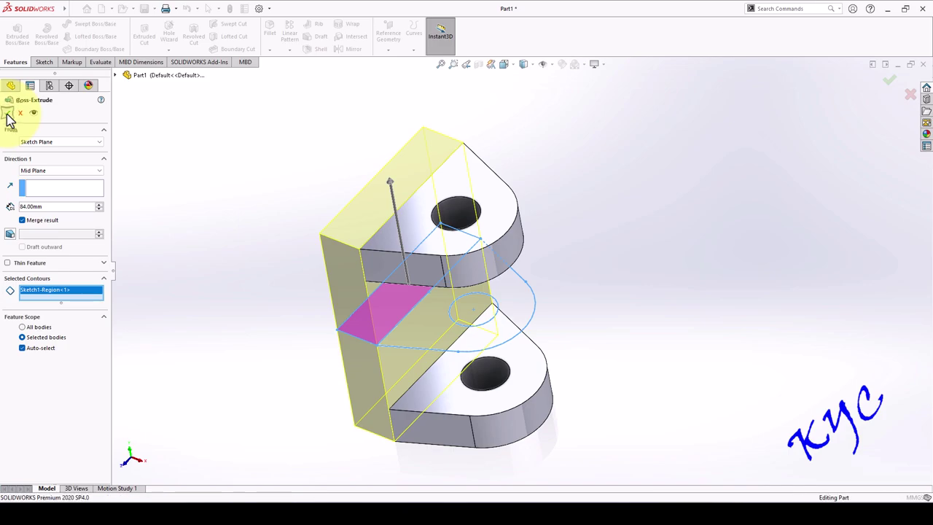
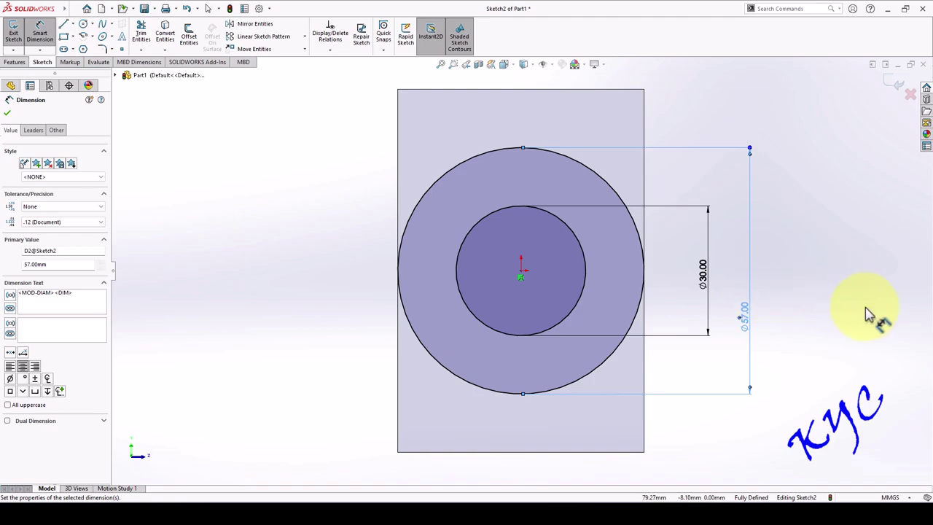
Move the 57 mm diameter dimension text to the middle of its dimension line and exit the circle sketch.
{"action": "left_click_drag", "start_coordinate": [754, 327], "coordinate": [751, 262]}
{"action": "key", "text": "f"}
{"action": "middle_click_drag", "start_coordinate": [755, 249], "coordinate": [716, 297]}
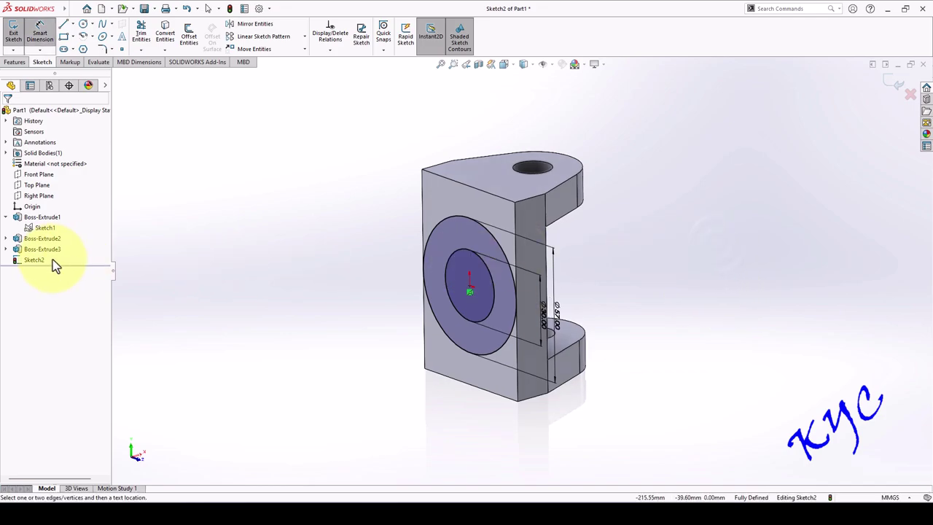
{"action": "left_click", "coordinate": [13, 33]}
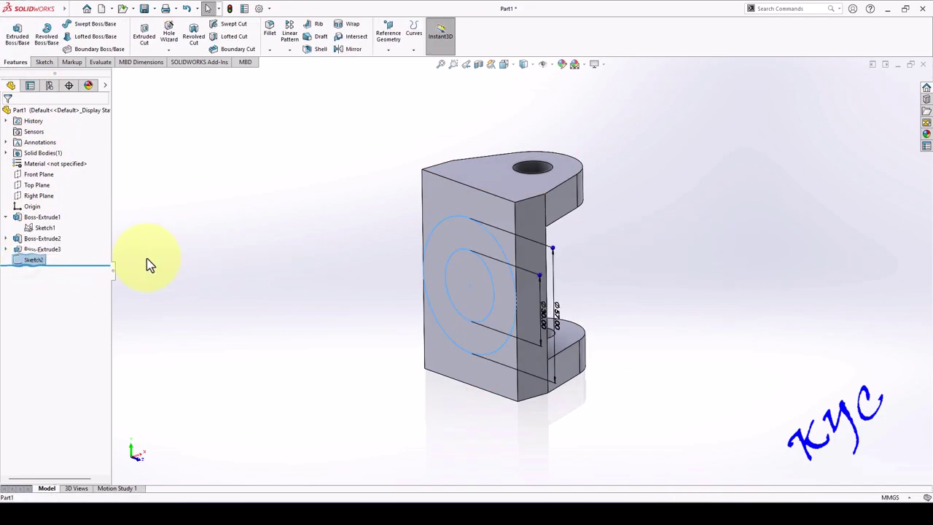
Extrude both regions of the two-circle sketch 38 mm outward from the block's back face as a solid round boss.
{"action": "left_click", "coordinate": [55, 248]}
{"action": "left_click", "coordinate": [18, 50]}
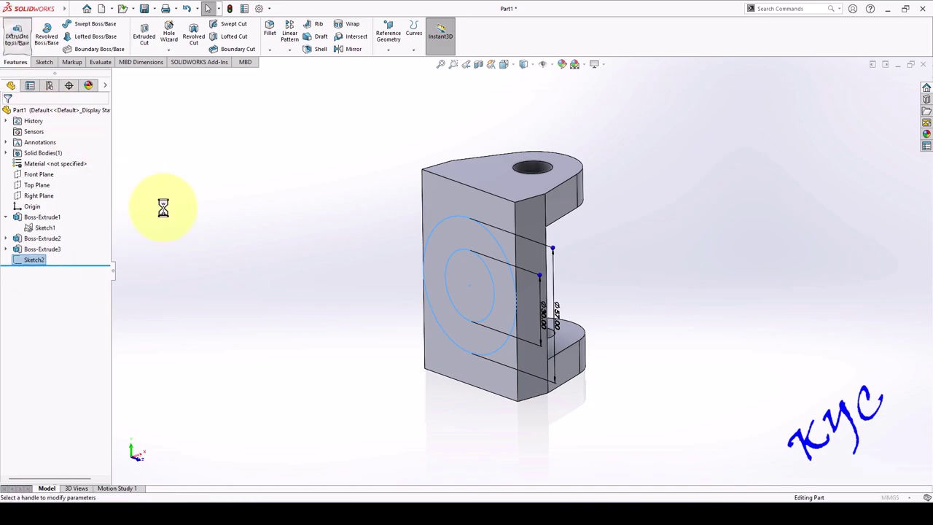
{"action": "left_click", "coordinate": [64, 294]}
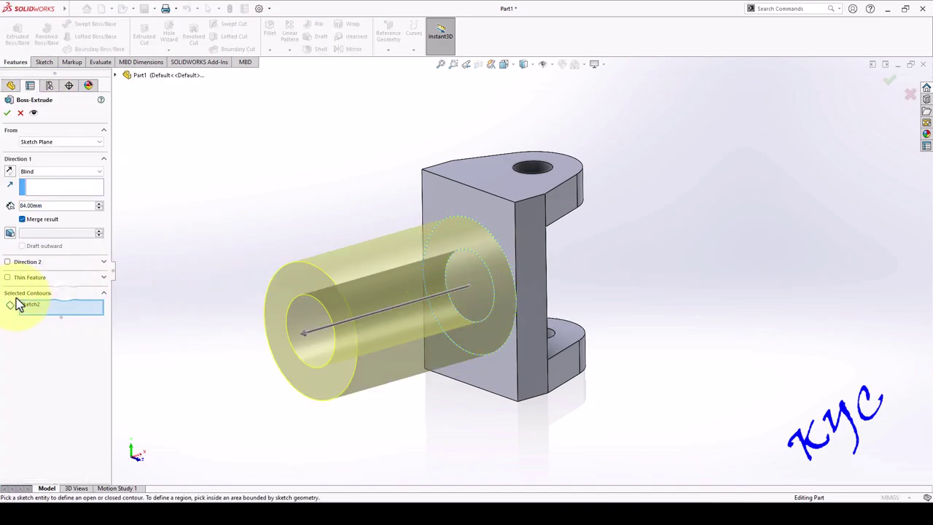
{"action": "left_click", "coordinate": [511, 291]}
{"action": "left_click", "coordinate": [477, 292]}
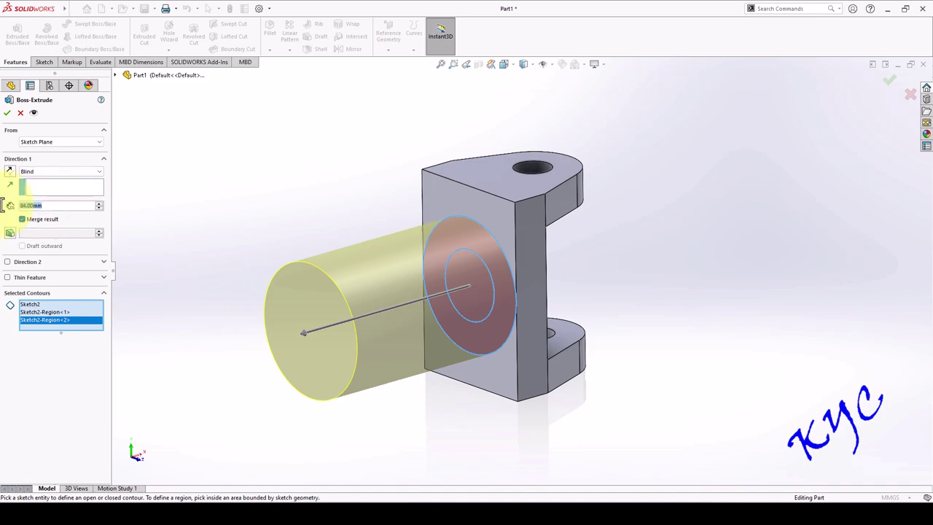
{"action": "type", "text": "38"}
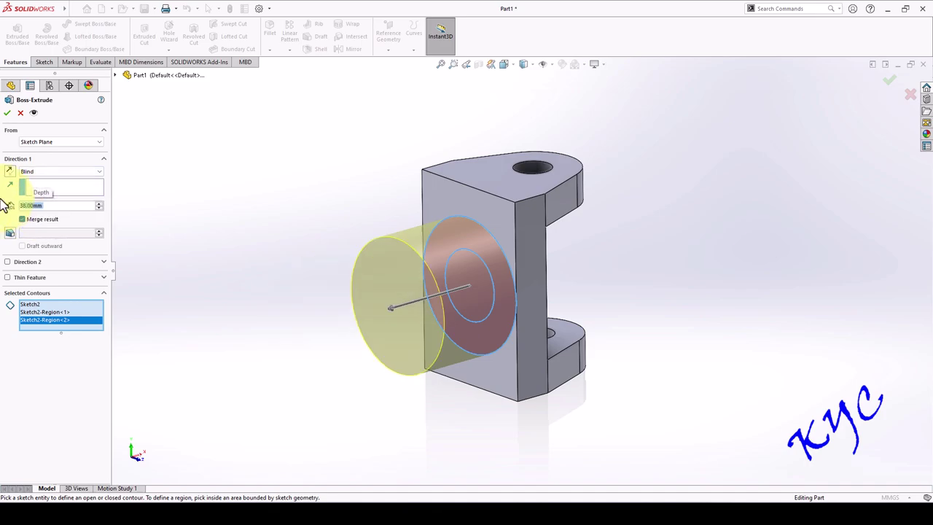
{"action": "left_click", "coordinate": [9, 111]}
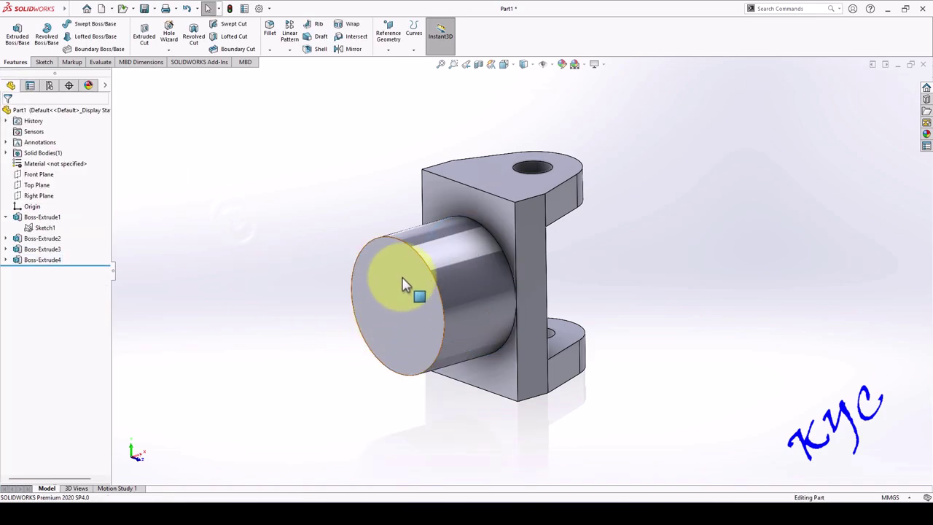
Cut the inner circle region of the boss sketch 38 mm Blind with the direction reversed, boring through the boss.
{"action": "left_click", "coordinate": [6, 260]}
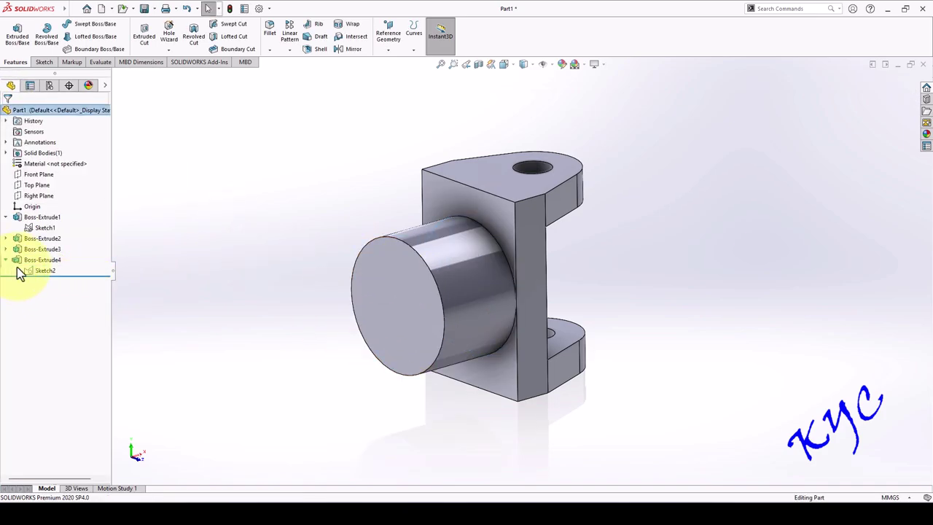
{"action": "left_click", "coordinate": [44, 270]}
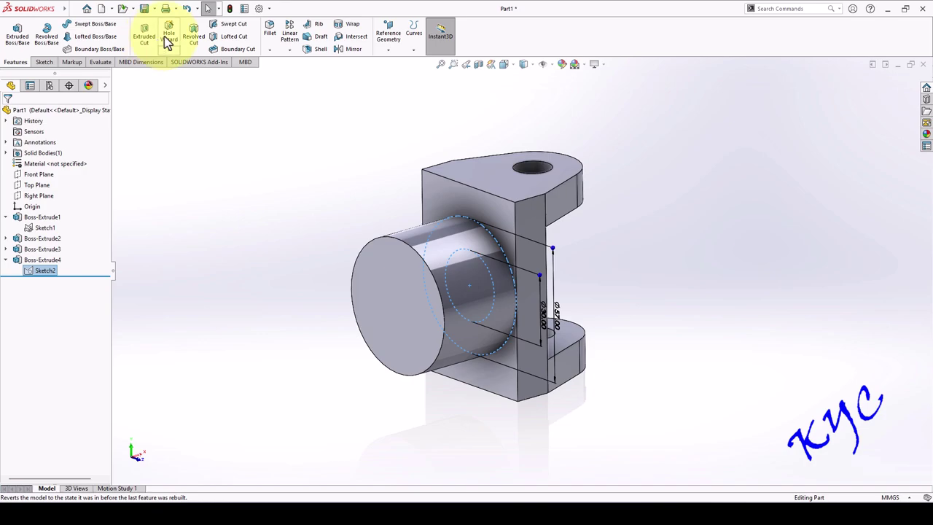
{"action": "left_click", "coordinate": [142, 38]}
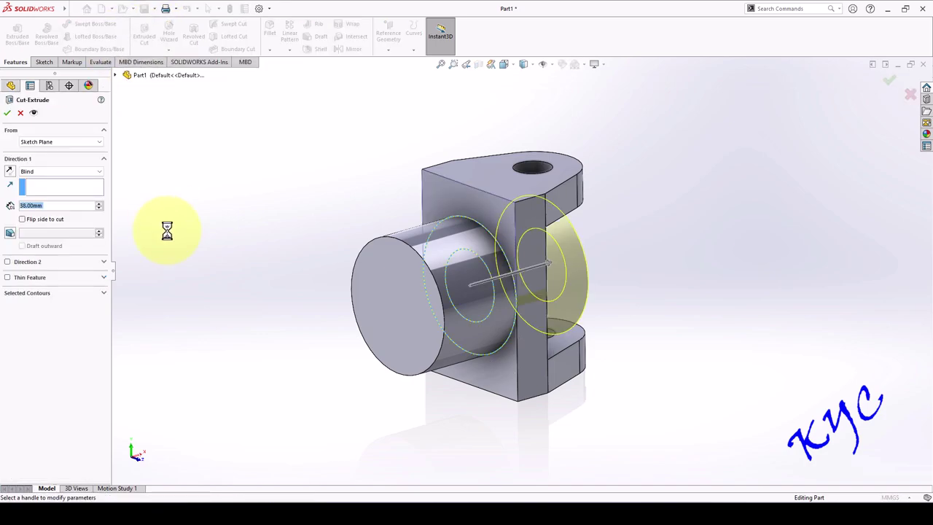
{"action": "left_click", "coordinate": [57, 293]}
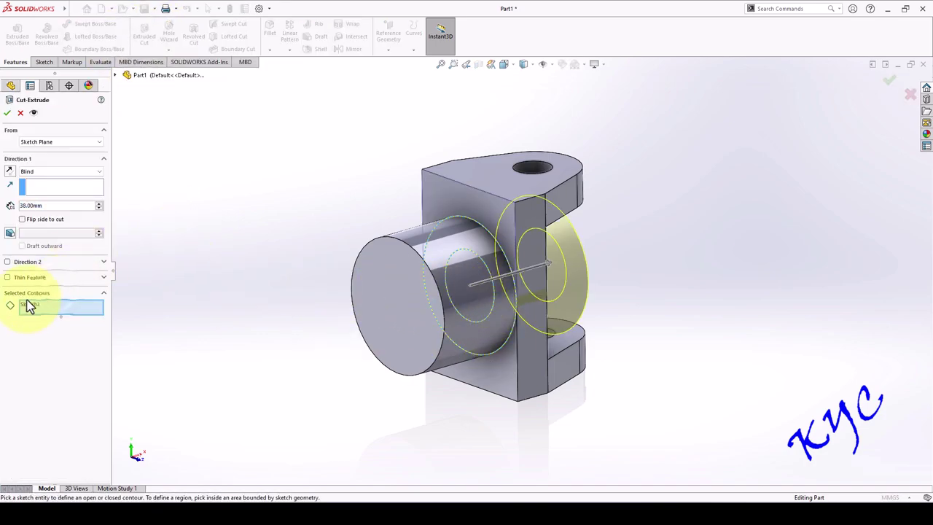
{"action": "left_click", "coordinate": [483, 309]}
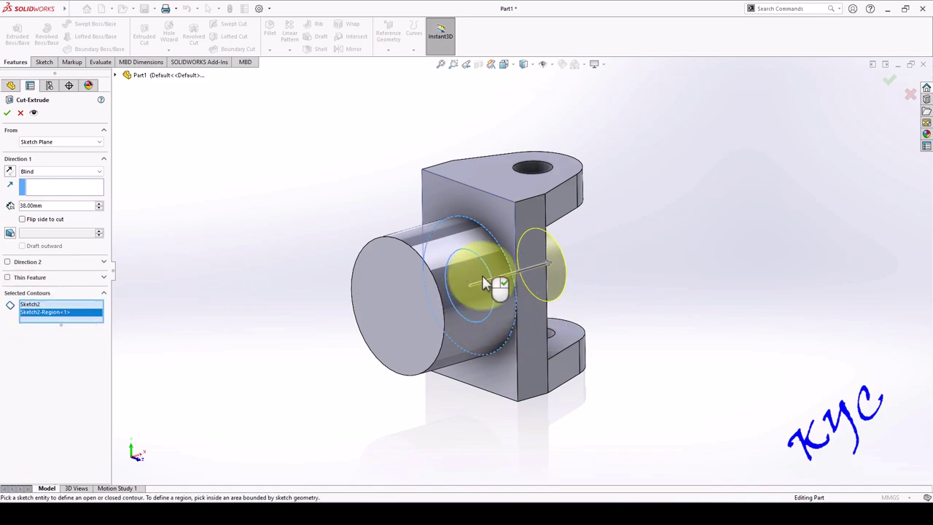
{"action": "left_click", "coordinate": [11, 173]}
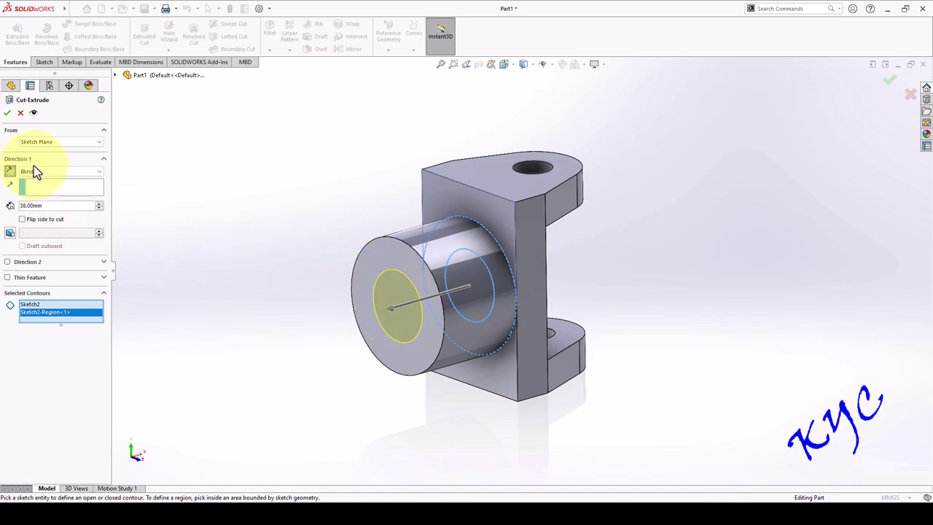
{"action": "middle_click_drag", "start_coordinate": [566, 316], "coordinate": [520, 306]}
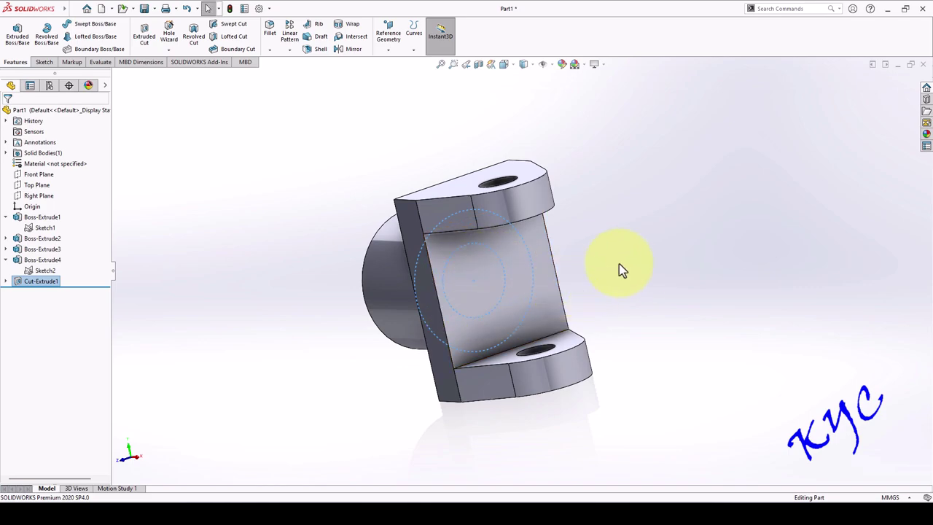
Edit the bore's cut feature and set its end condition to Through All - Both so it also passes through the block.
{"action": "scroll", "coordinate": [583, 264], "scroll_direction": "down", "scroll_amount": 4}
{"action": "middle_click_drag", "start_coordinate": [586, 262], "coordinate": [646, 298]}
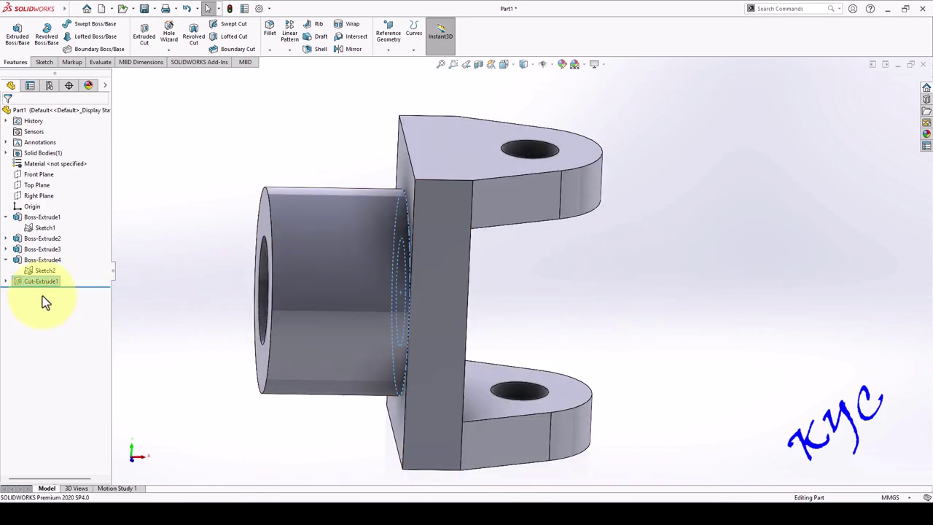
{"action": "right_click", "coordinate": [22, 282]}
{"action": "left_click", "coordinate": [27, 254]}
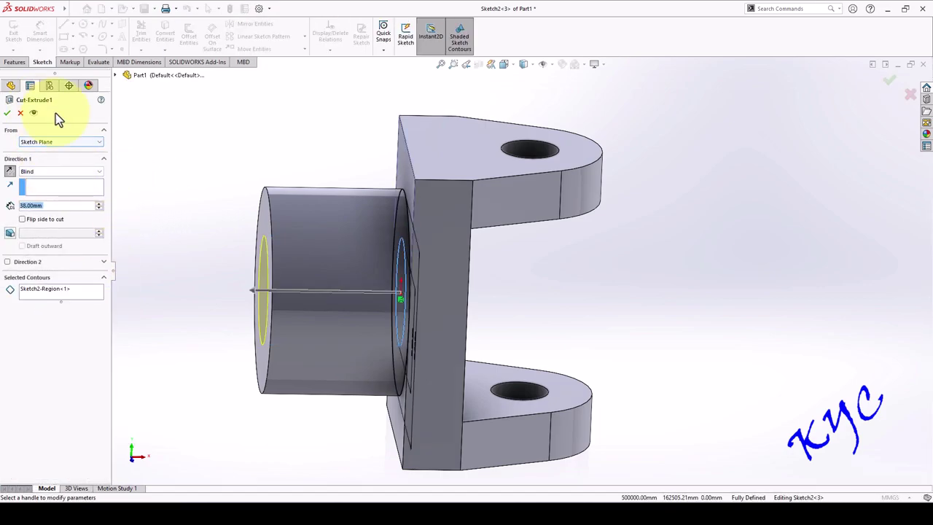
{"action": "left_click", "coordinate": [55, 174]}
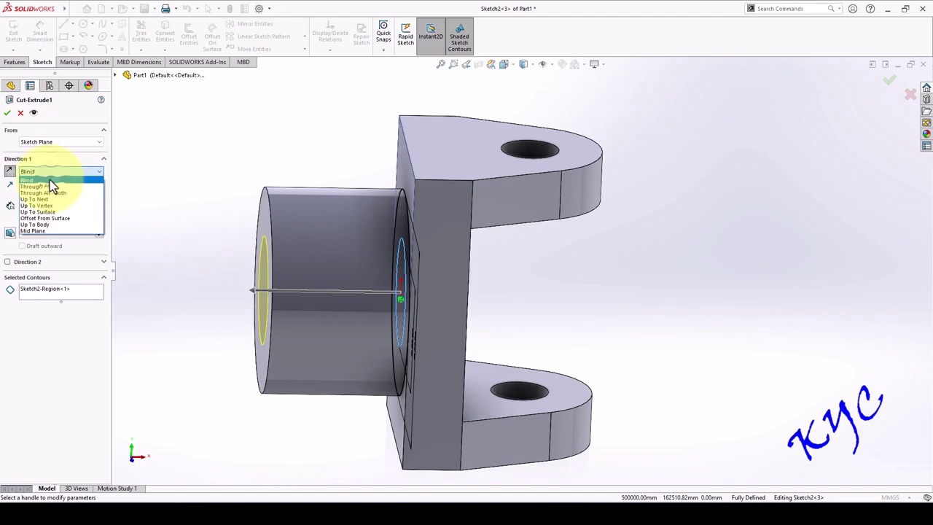
{"action": "left_click", "coordinate": [50, 194]}
{"action": "middle_click_drag", "start_coordinate": [606, 304], "coordinate": [729, 345]}
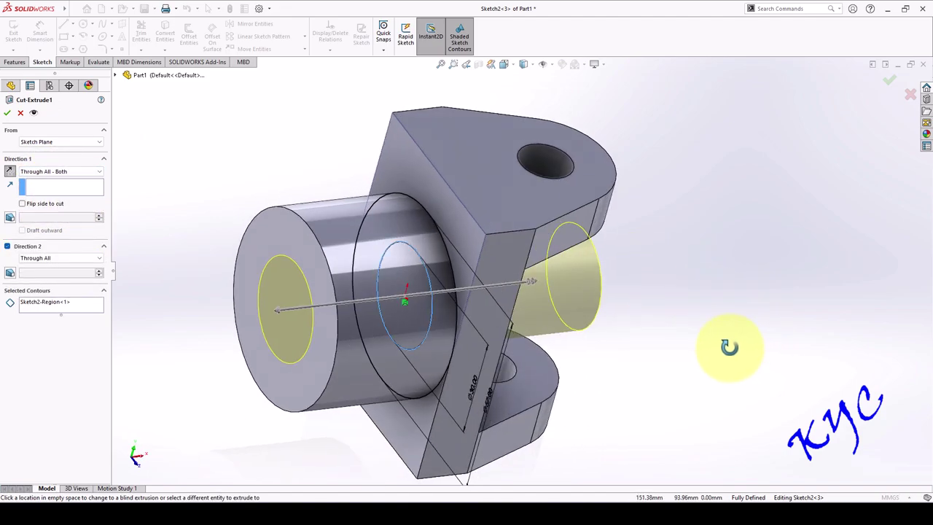
{"action": "left_click", "coordinate": [7, 115]}
Start a new sketch on the boss's ring-shaped end face and orient the view normal to it.
{"action": "middle_click_drag", "start_coordinate": [604, 289], "coordinate": [397, 297]}
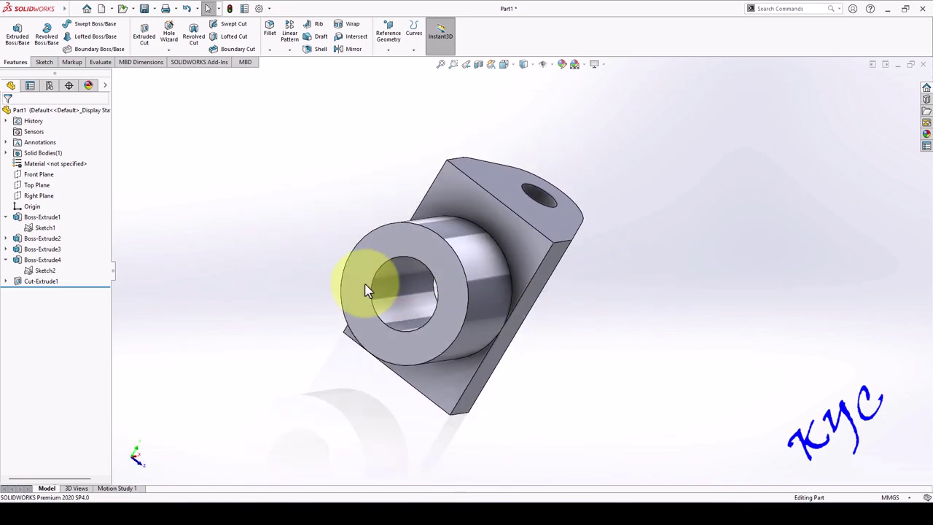
{"action": "middle_click_drag", "start_coordinate": [627, 313], "coordinate": [603, 264]}
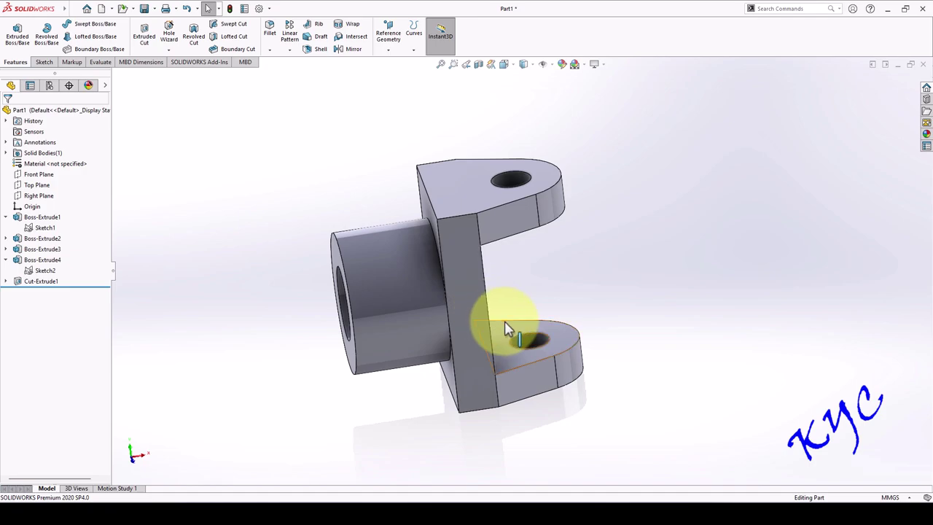
{"action": "mouse_move", "coordinate": [556, 261]}
{"action": "middle_mouse_down"}
{"action": "mouse_move", "coordinate": [547, 253]}
{"action": "mouse_move", "coordinate": [556, 244]}
{"action": "middle_mouse_up"}
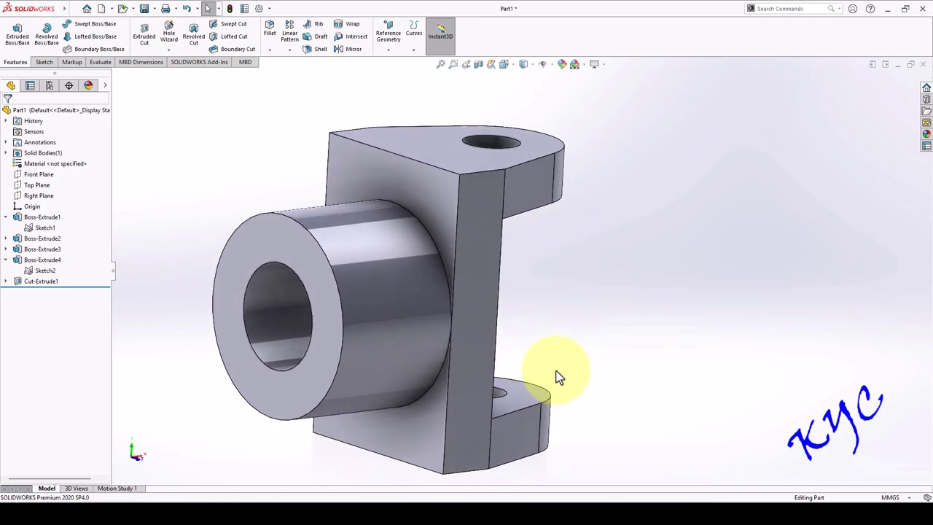
{"action": "key", "text": "ctrl+1"}
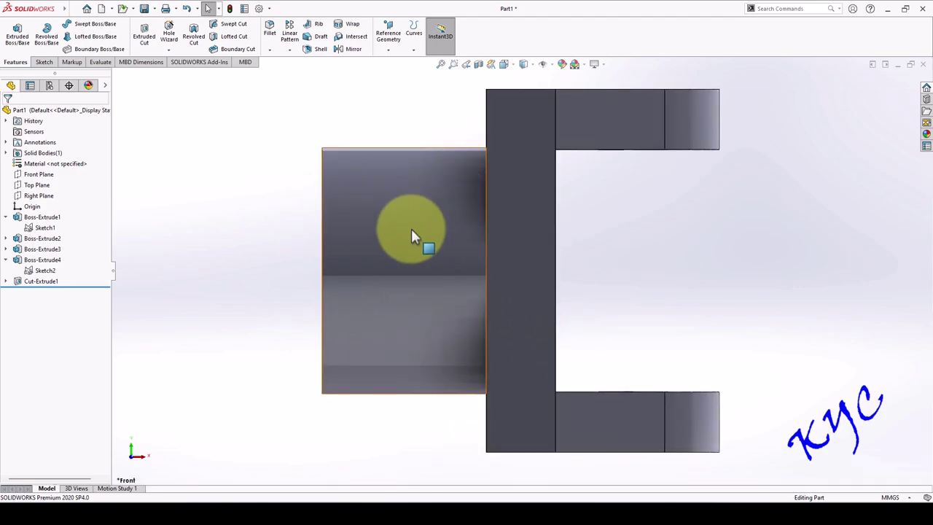
{"action": "middle_click_drag", "start_coordinate": [537, 243], "coordinate": [629, 256]}
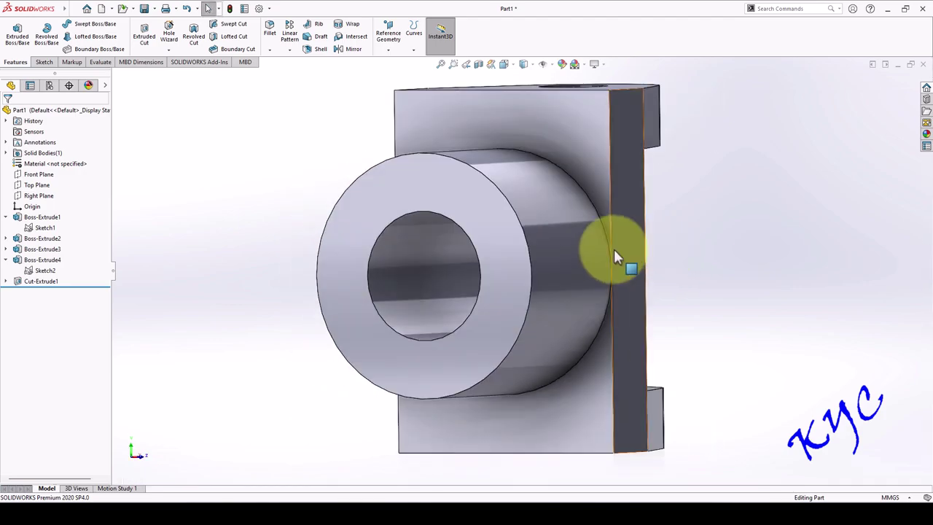
{"action": "right_click", "coordinate": [470, 207]}
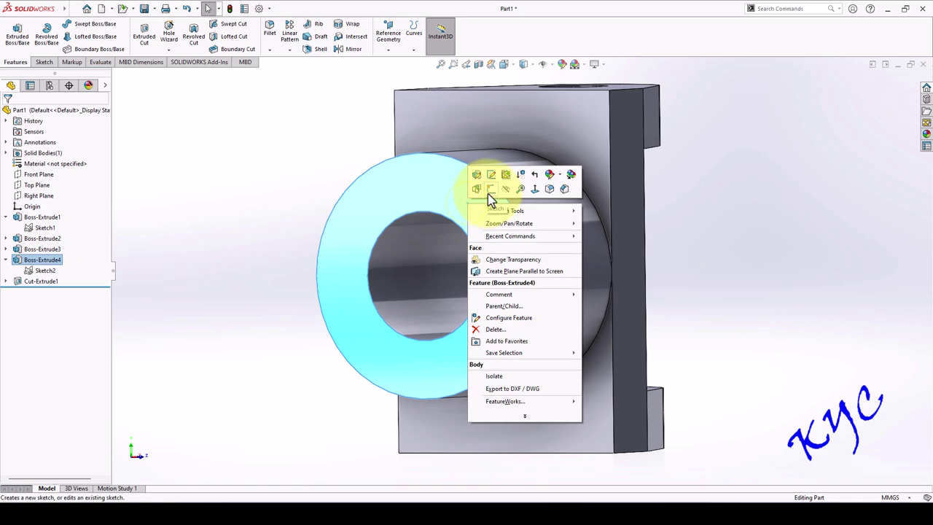
{"action": "left_click", "coordinate": [489, 190]}
{"action": "right_click", "coordinate": [36, 294]}
{"action": "left_click", "coordinate": [86, 274]}
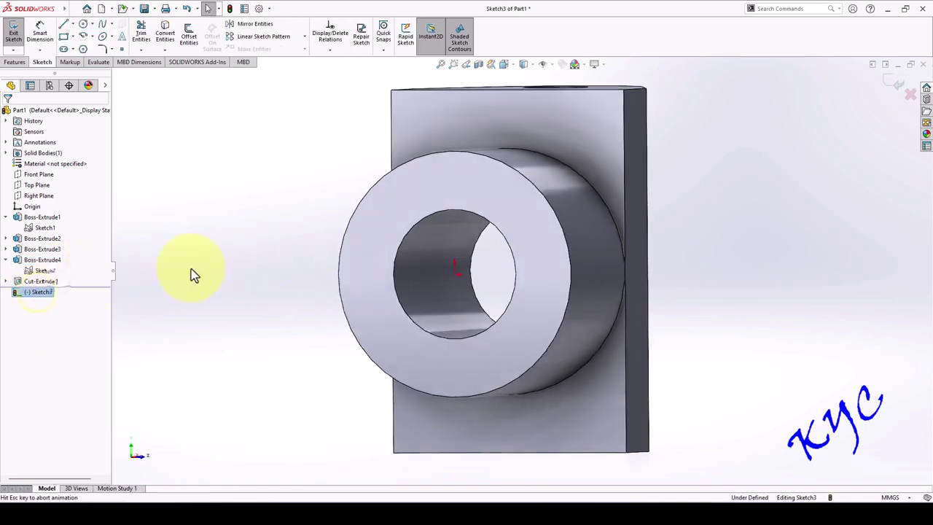
Sketch a keyway rectangle about 9 mm wide and 6 mm high across the bore's upper edge, starting with a horizontal midpoint line centred above the origin.
{"action": "scroll", "coordinate": [569, 252], "scroll_direction": "down", "scroll_amount": 2}
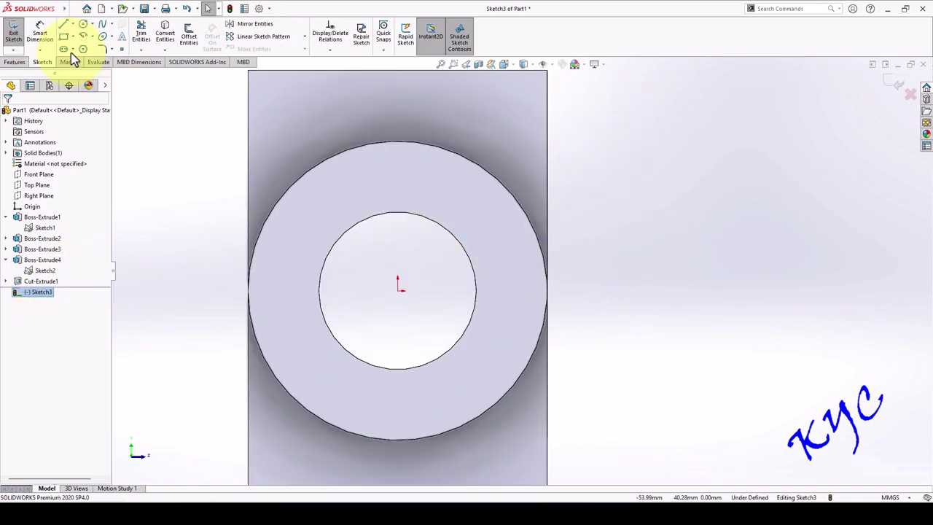
{"action": "left_click", "coordinate": [73, 28]}
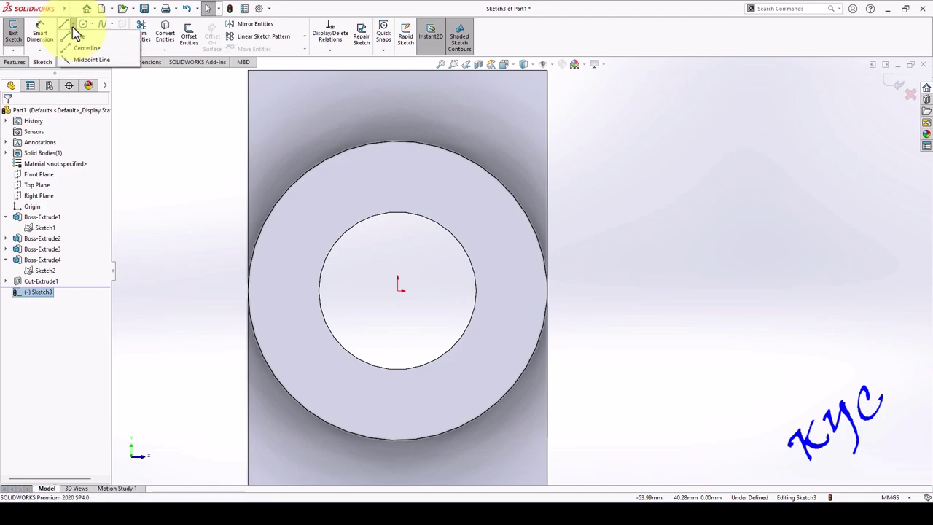
{"action": "left_click", "coordinate": [88, 59]}
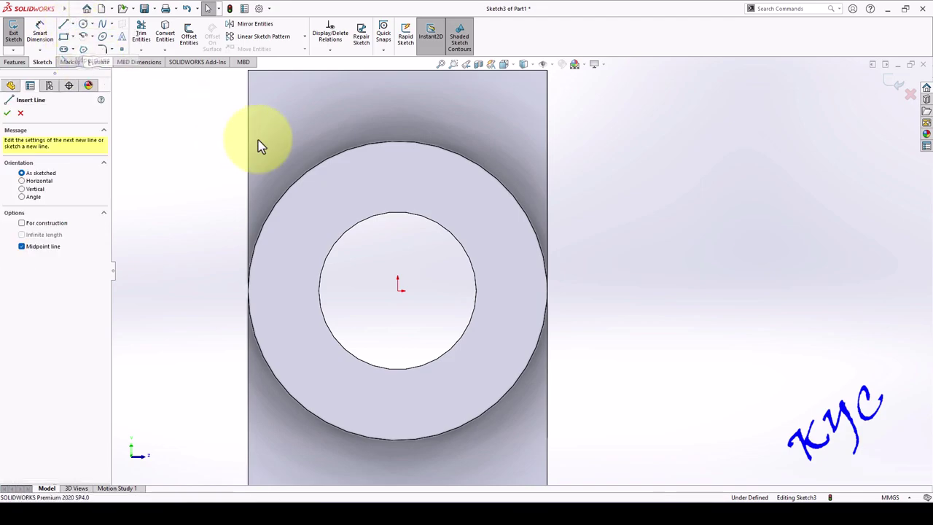
{"action": "left_click", "coordinate": [397, 213]}
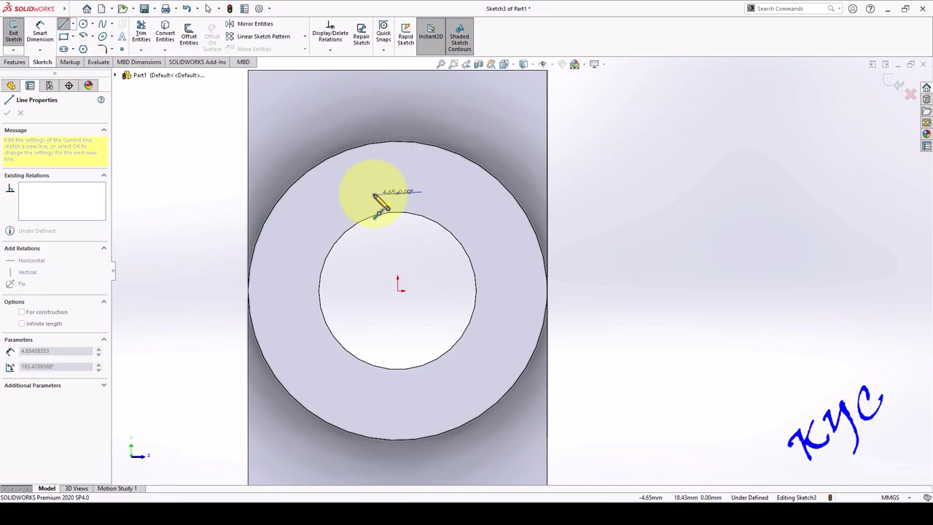
{"action": "left_click", "coordinate": [373, 193]}
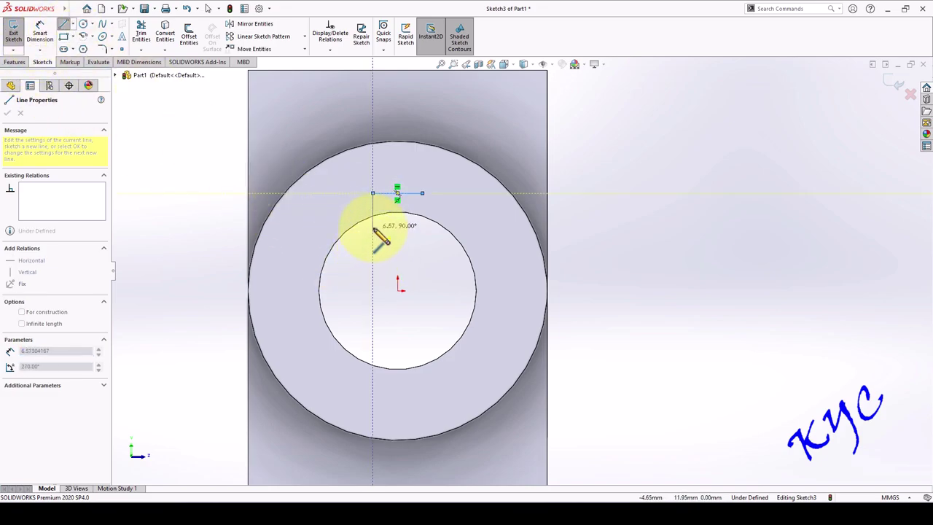
{"action": "left_click", "coordinate": [373, 225]}
{"action": "left_click", "coordinate": [422, 225]}
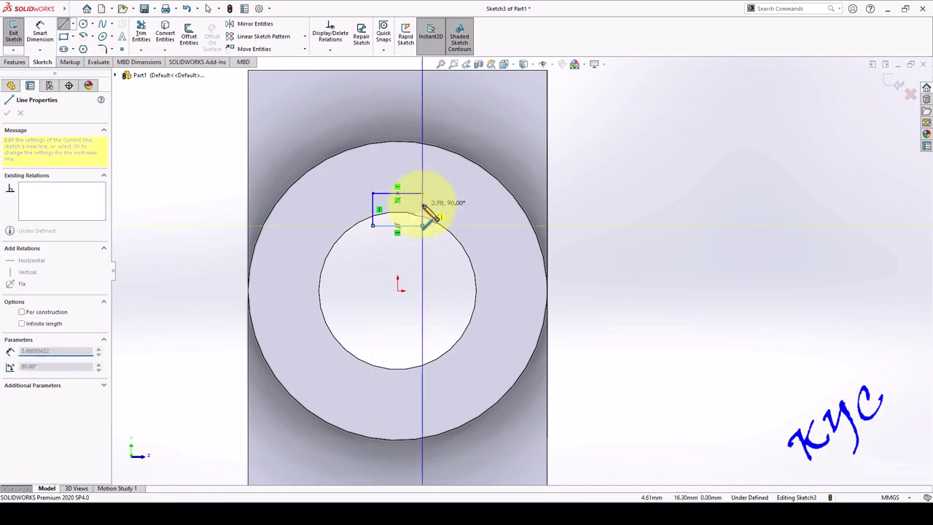
{"action": "left_click", "coordinate": [422, 194]}
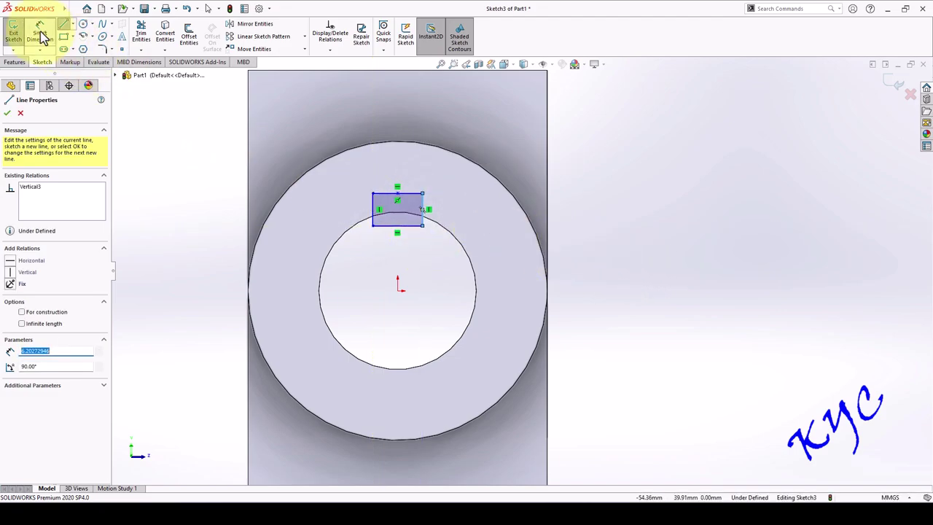
Dimension the vertical distance from the midpoint of the keyway rectangle's upper edge to the origin and close the help window.
{"action": "left_click", "coordinate": [63, 23]}
{"action": "left_click", "coordinate": [397, 193]}
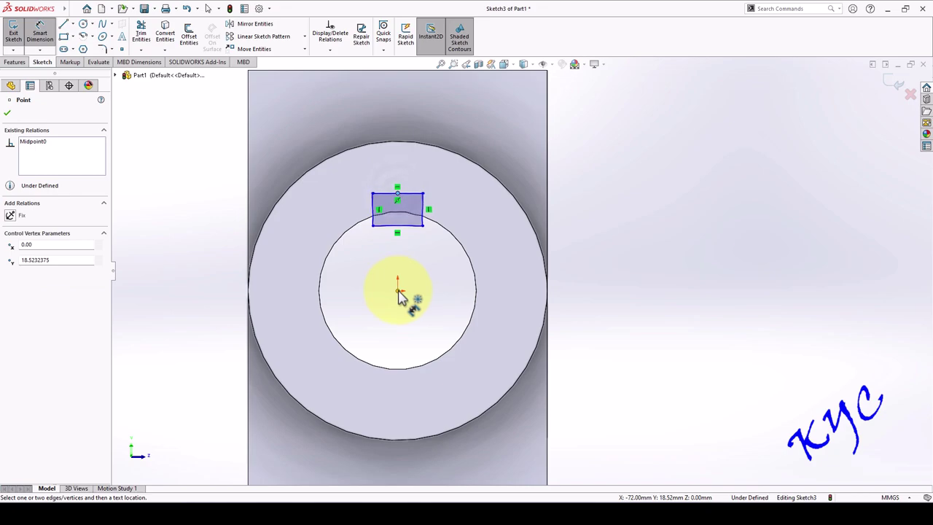
{"action": "left_click", "coordinate": [398, 290]}
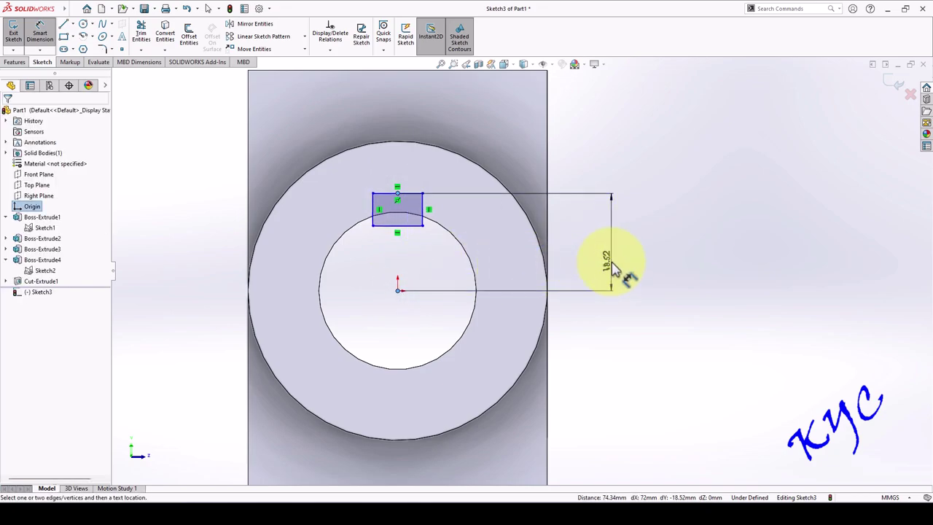
{"action": "left_click", "coordinate": [613, 267]}
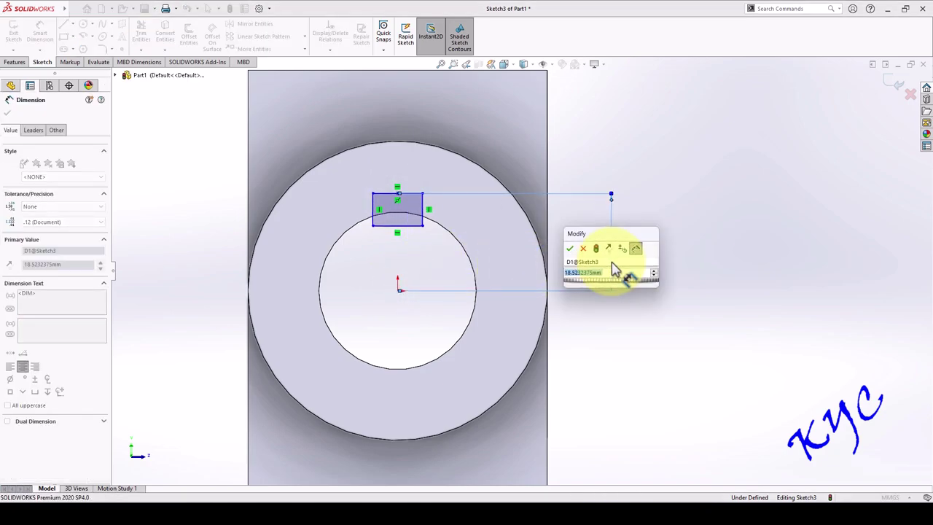
{"action": "key", "text": "F1"}
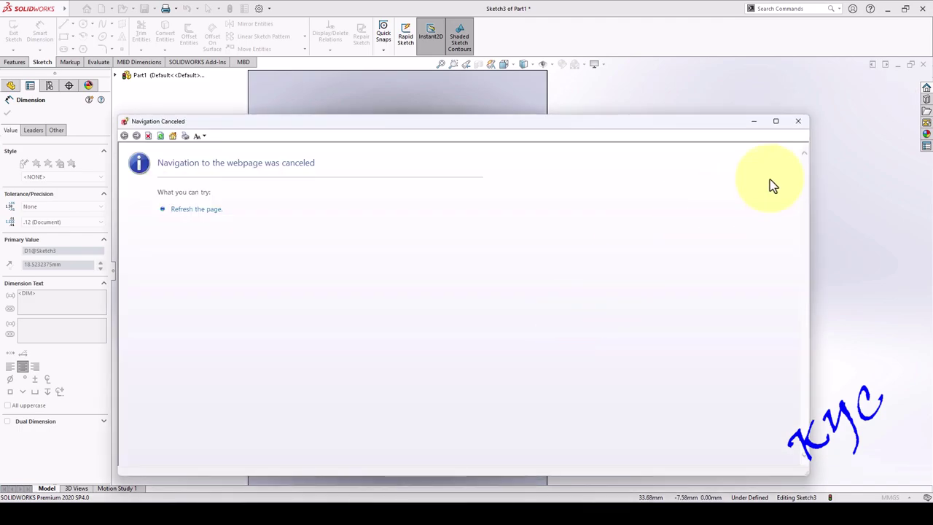
{"action": "left_click", "coordinate": [798, 126]}
{"action": "left_click", "coordinate": [622, 302]}
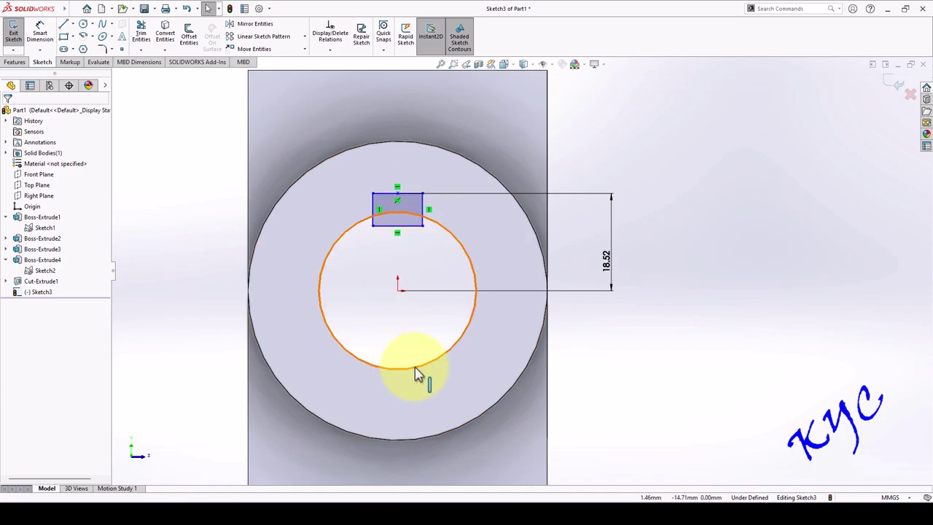
Replace the keyway's vertical dimension to the origin with a 33.5 mm dimension from its upper edge to the bore's lowest point.
{"action": "left_click", "coordinate": [612, 275]}
{"action": "left_click", "coordinate": [665, 337]}
{"action": "key", "text": "Delete"}
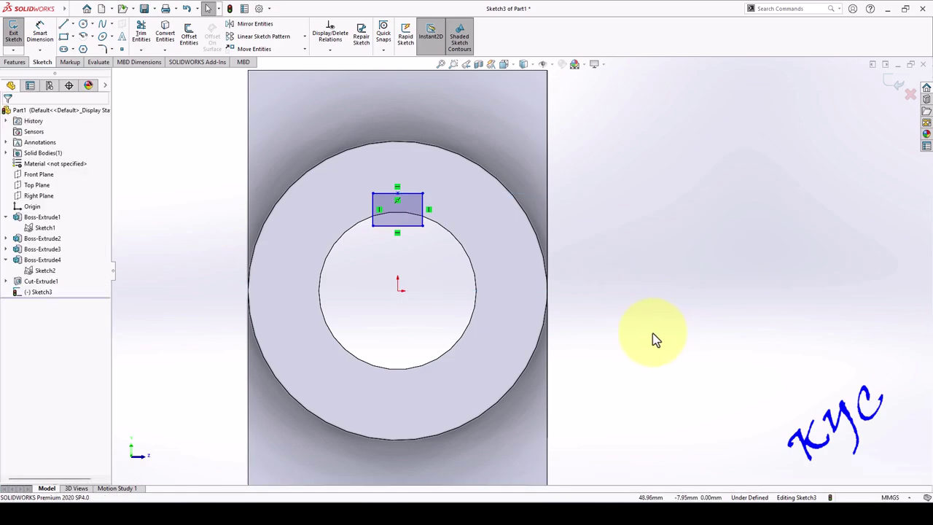
{"action": "left_click", "coordinate": [47, 43]}
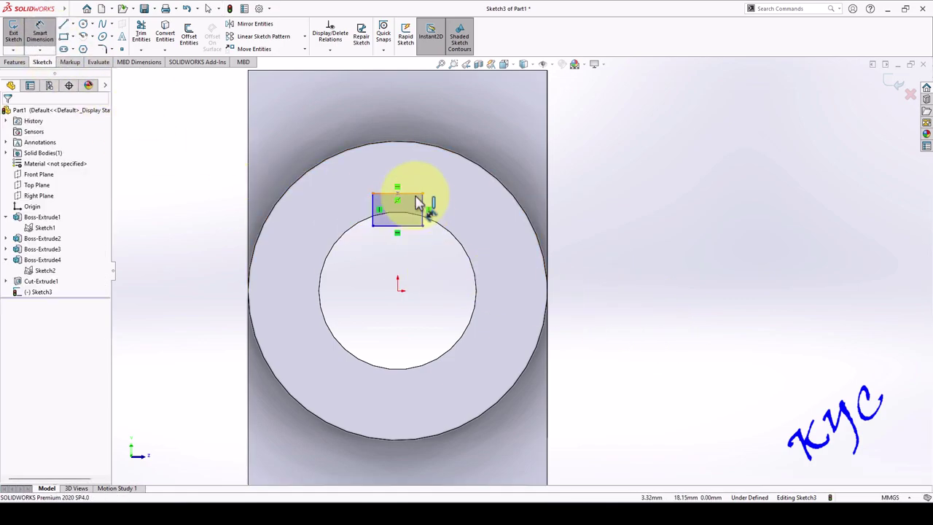
{"action": "left_click", "coordinate": [420, 194]}
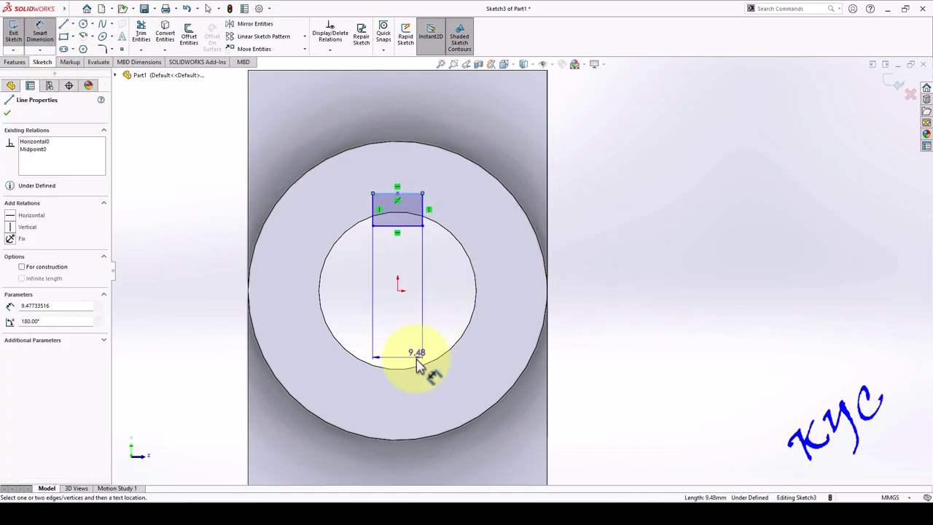
{"action": "left_click", "coordinate": [406, 376]}
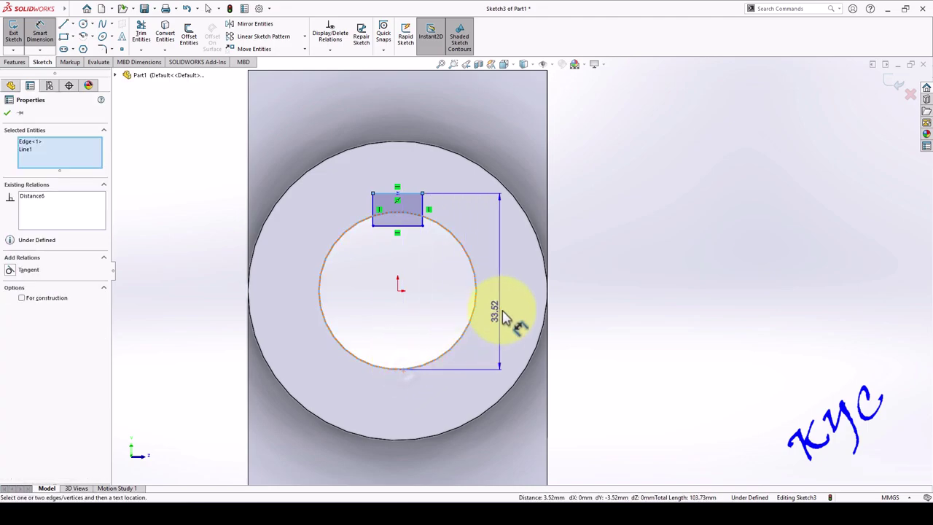
{"action": "left_click", "coordinate": [609, 278]}
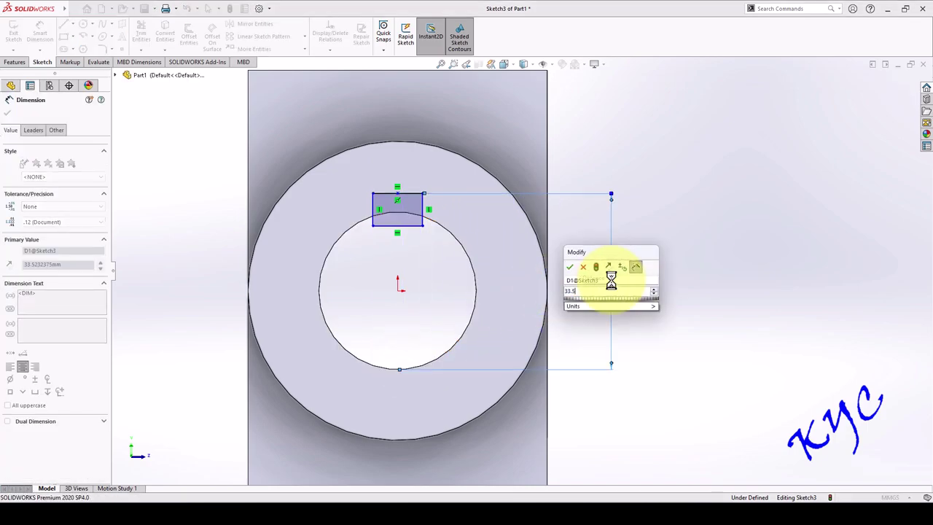
{"action": "key", "text": "Return"}
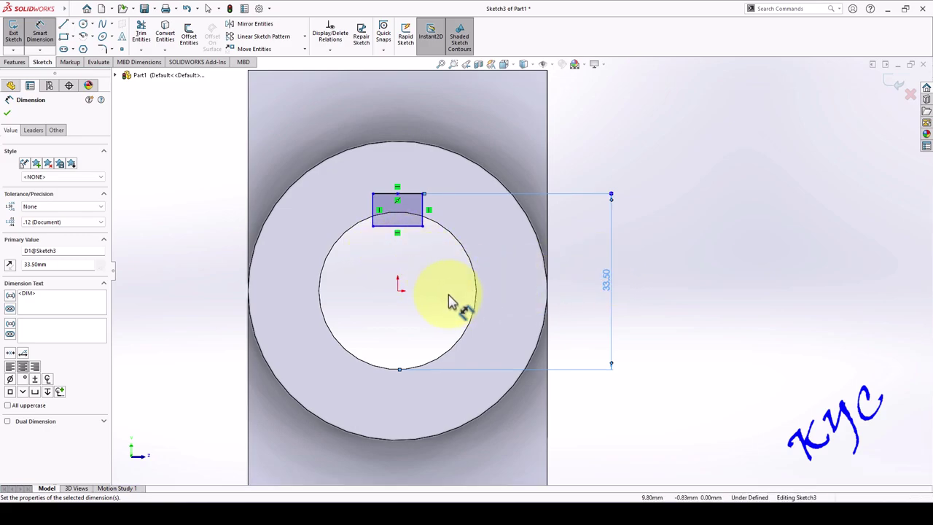
{"action": "key", "text": "Escape"}
Add a Vertical relation between the midpoint of the keyway rectangle's upper edge and the origin.
{"action": "left_click", "coordinate": [399, 195]}
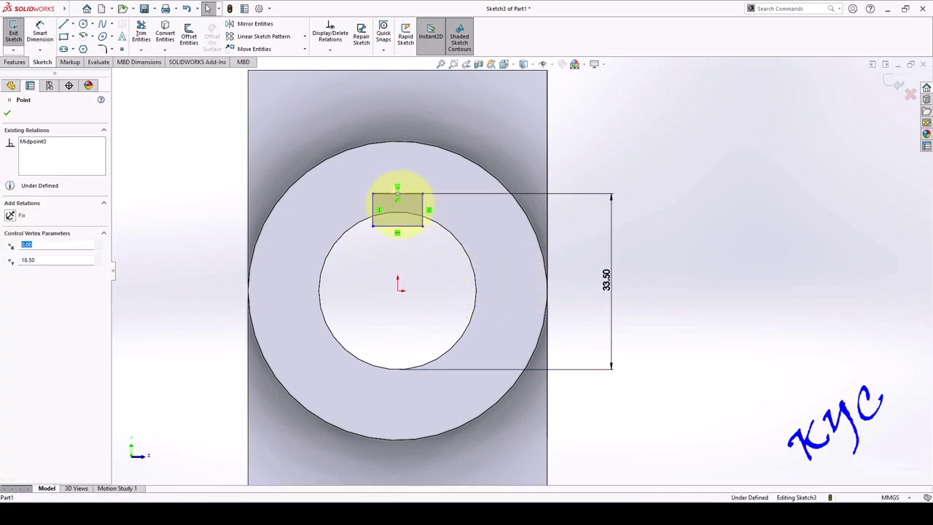
{"action": "left_click", "coordinate": [399, 291], "text": "ctrl"}
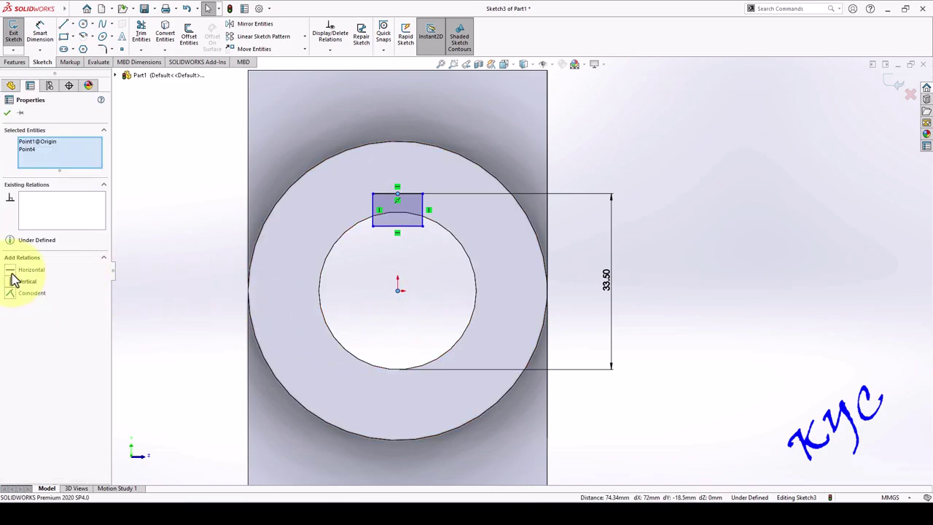
{"action": "left_click", "coordinate": [11, 281]}
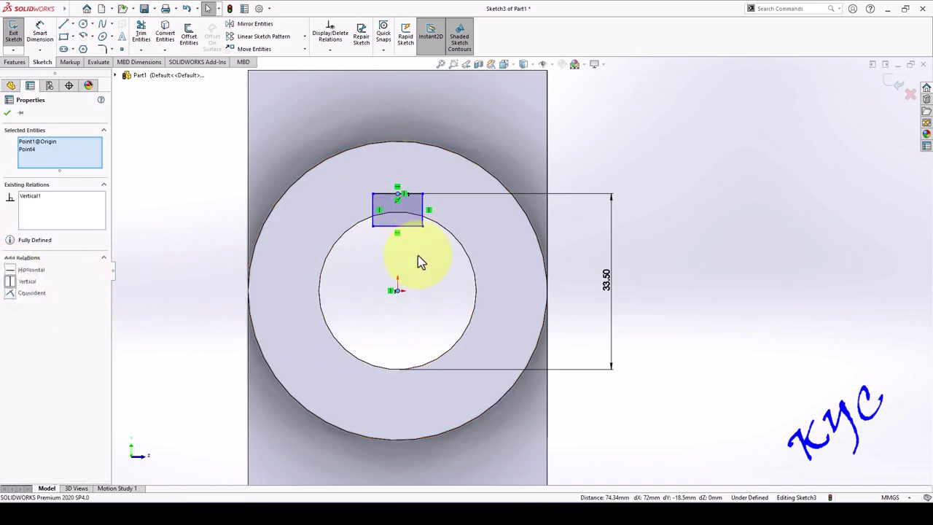
{"action": "left_click", "coordinate": [751, 277]}
Dimension the width of the keyway rectangle's upper edge as 8 mm.
{"action": "left_click", "coordinate": [40, 33]}
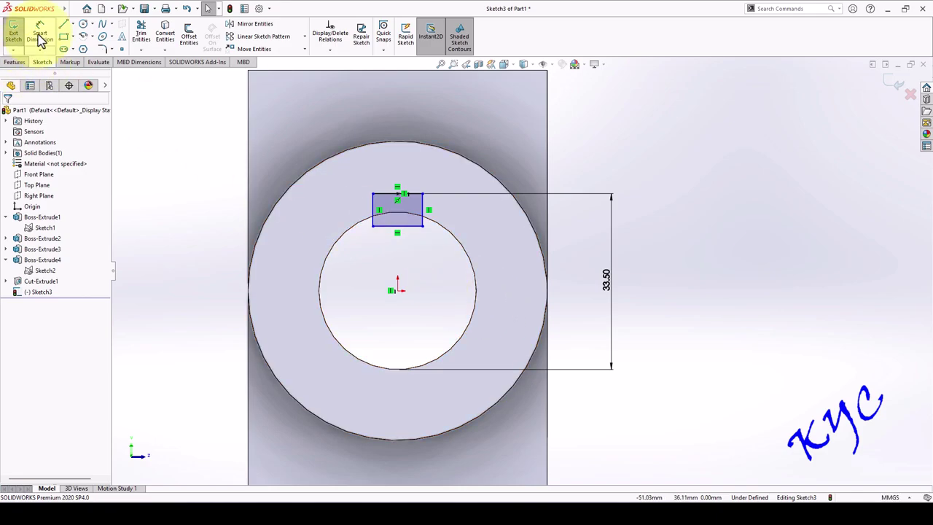
{"action": "left_click", "coordinate": [411, 194]}
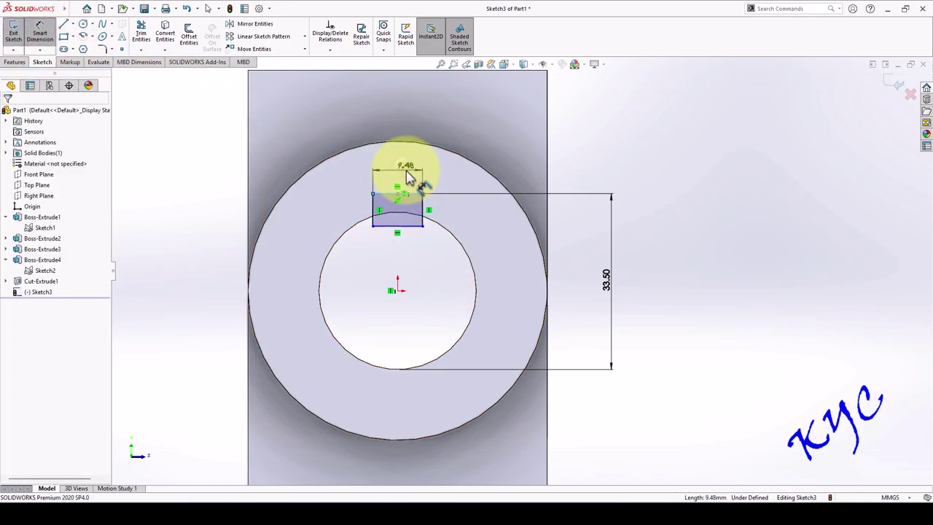
{"action": "left_click", "coordinate": [408, 177]}
{"action": "type", "text": "8"}
{"action": "key", "text": "Return"}
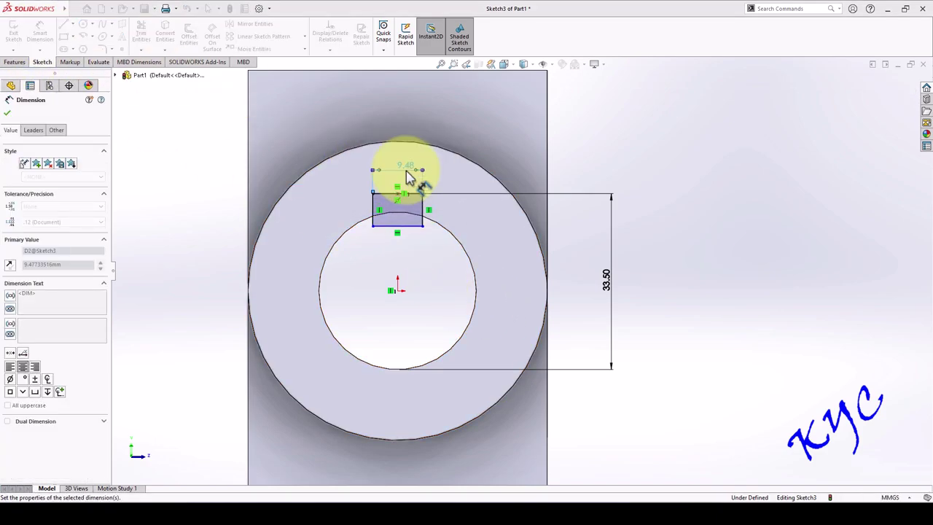
{"action": "left_click", "coordinate": [687, 320]}
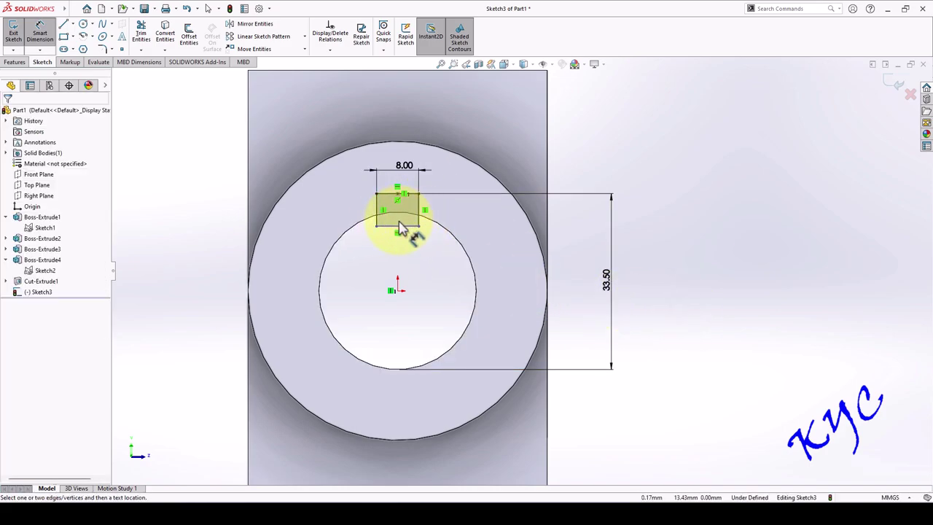
{"action": "key", "text": "Escape"}
Move the keyway rectangle's lower edge slightly further down into the bore and exit the sketch.
{"action": "left_click", "coordinate": [408, 225]}
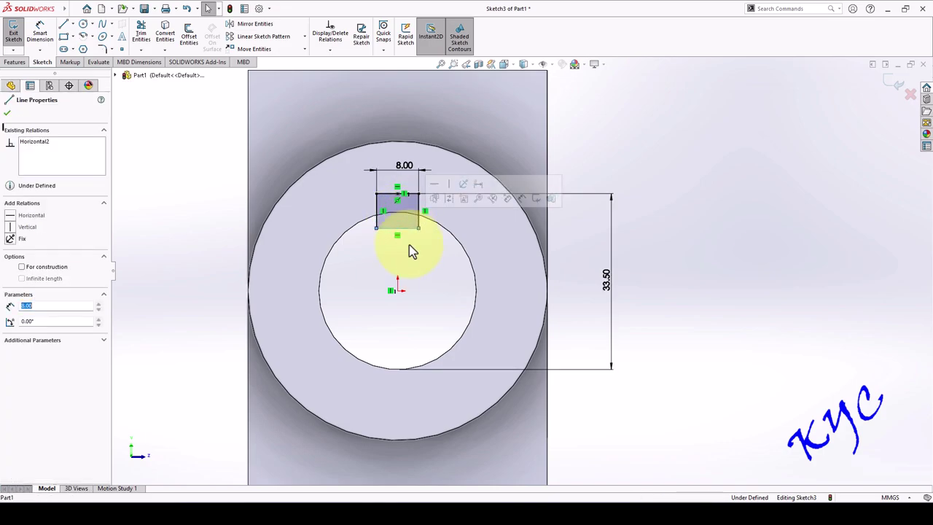
{"action": "left_click", "coordinate": [426, 270]}
{"action": "left_click", "coordinate": [893, 89]}
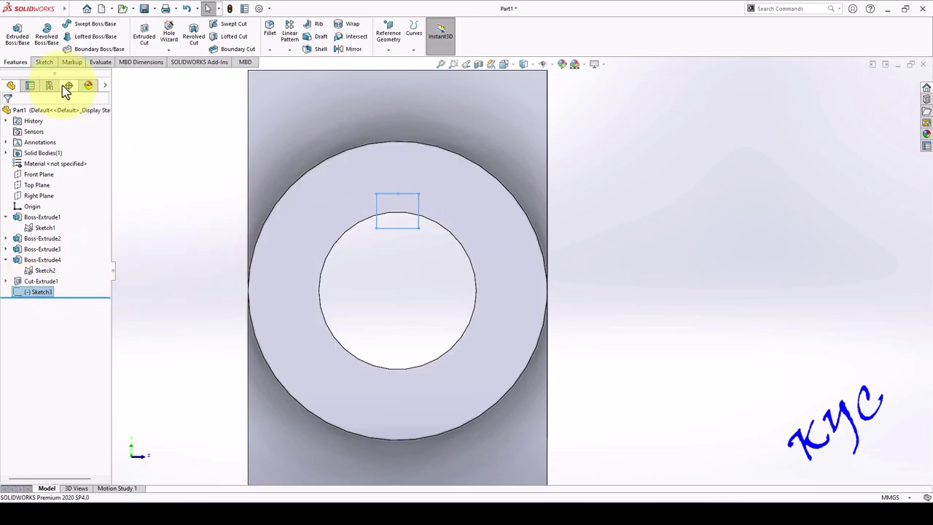
Cut-extrude the keyway rectangle with the end condition Through All - Both.
{"action": "left_click", "coordinate": [144, 37]}
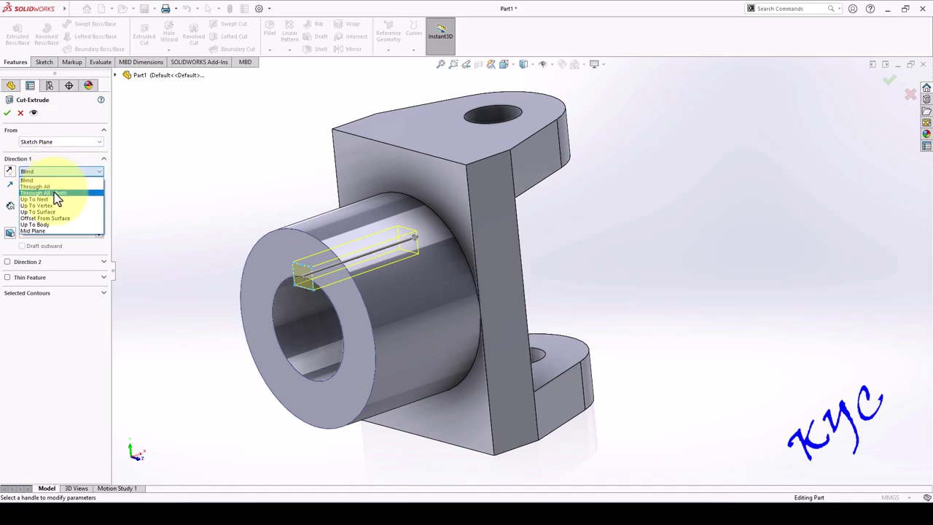
{"action": "left_click", "coordinate": [53, 194]}
{"action": "middle_click_drag", "start_coordinate": [680, 270], "coordinate": [701, 320]}
{"action": "left_click", "coordinate": [8, 112]}
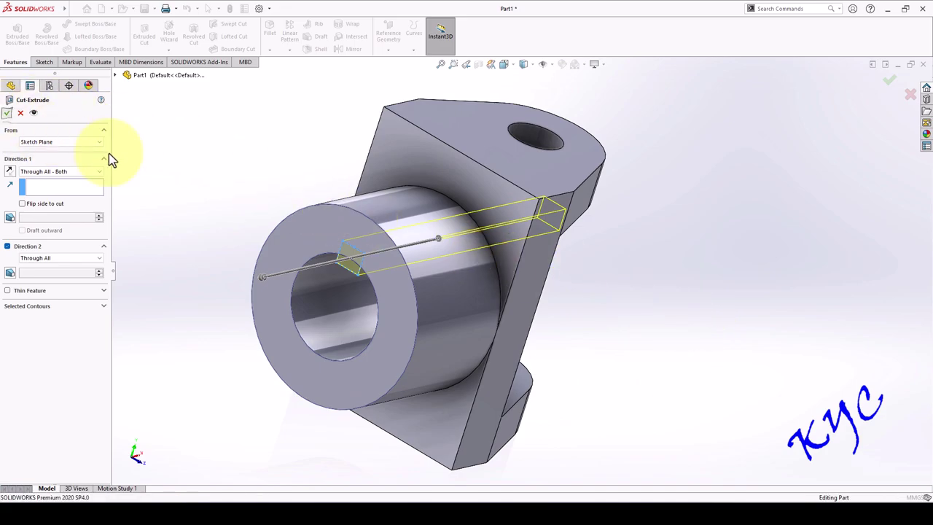
{"action": "middle_click_drag", "start_coordinate": [596, 281], "coordinate": [612, 301]}
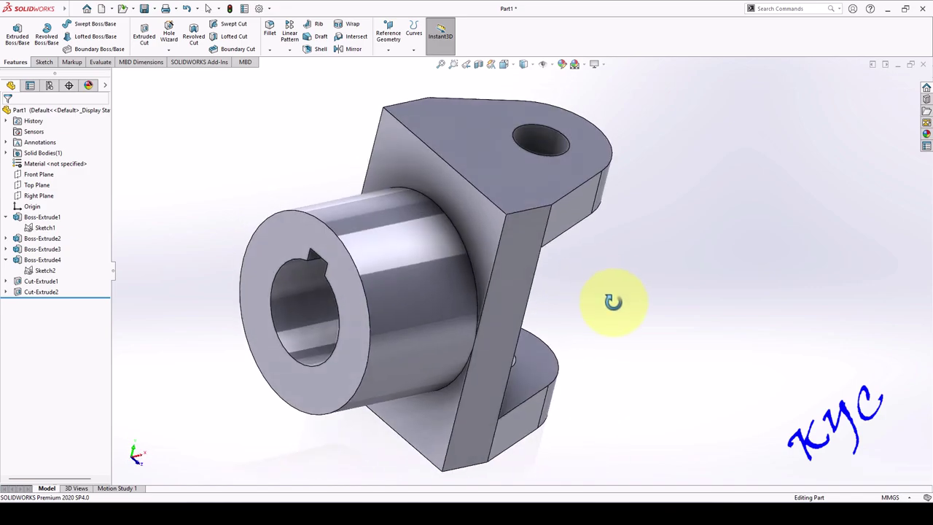
Edit the keyway's cut feature and set its Direction 1 end condition to Through All.
{"action": "right_click", "coordinate": [30, 293]}
{"action": "left_click", "coordinate": [32, 267]}
{"action": "left_click", "coordinate": [66, 171]}
{"action": "left_click", "coordinate": [53, 188]}
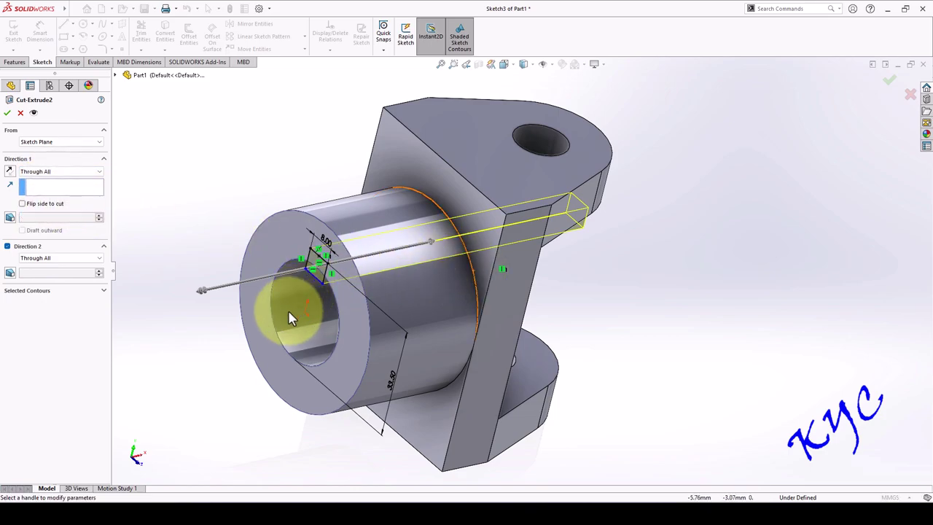
{"action": "left_click", "coordinate": [10, 115]}
{"action": "middle_click_drag", "start_coordinate": [646, 313], "coordinate": [620, 324]}
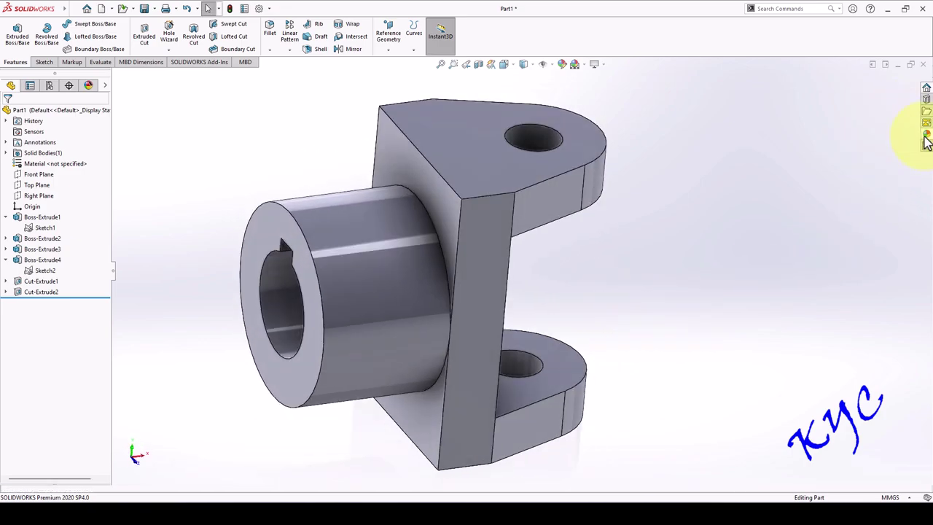
Apply the brushed steel appearance from the Metal > Steel library to the part.
{"action": "left_click", "coordinate": [925, 133]}
{"action": "left_click", "coordinate": [783, 95]}
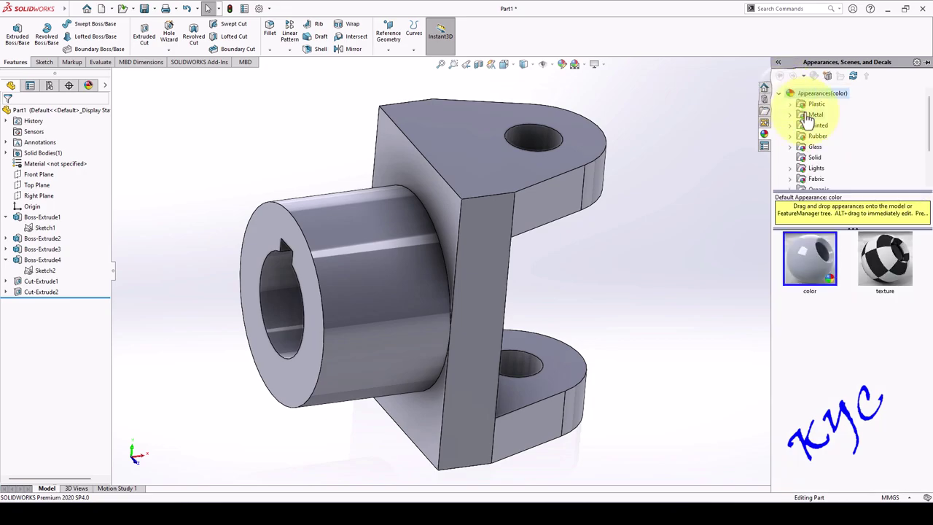
{"action": "left_click", "coordinate": [790, 116]}
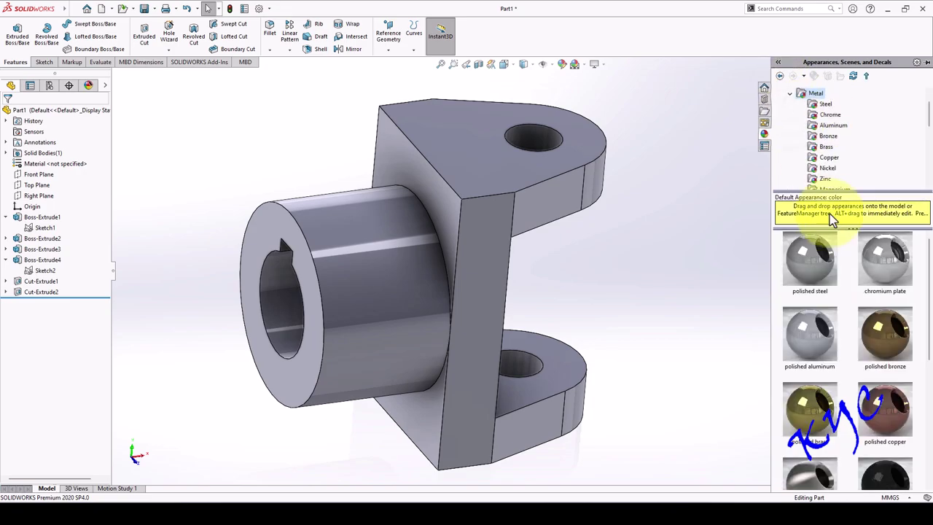
{"action": "left_click", "coordinate": [823, 105]}
{"action": "left_click", "coordinate": [886, 262]}
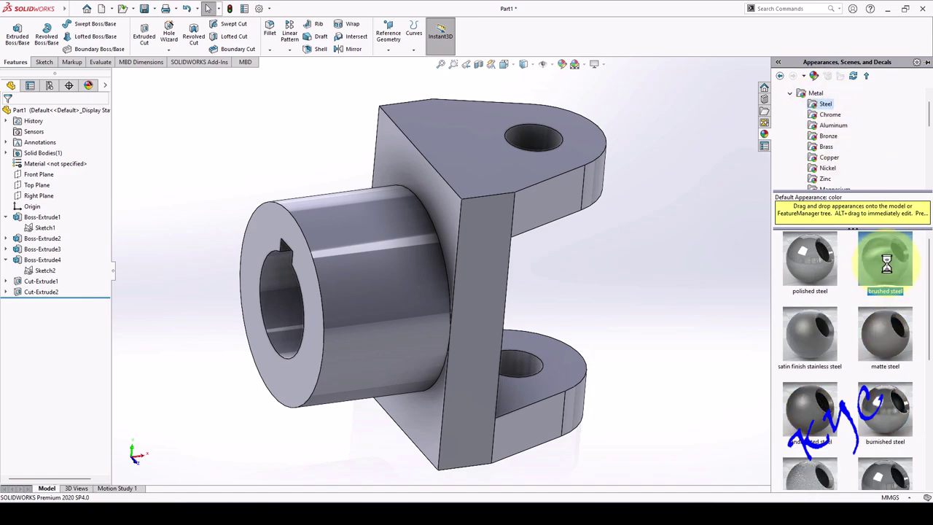
{"action": "mouse_move", "coordinate": [886, 262]}
{"action": "left_mouse_down"}
{"action": "mouse_move", "coordinate": [650, 217]}
{"action": "mouse_move", "coordinate": [620, 277]}
{"action": "mouse_move", "coordinate": [392, 225]}
{"action": "left_mouse_up"}
Save the part as Fork in the Universal Coupling folder.
{"action": "left_click", "coordinate": [145, 9]}
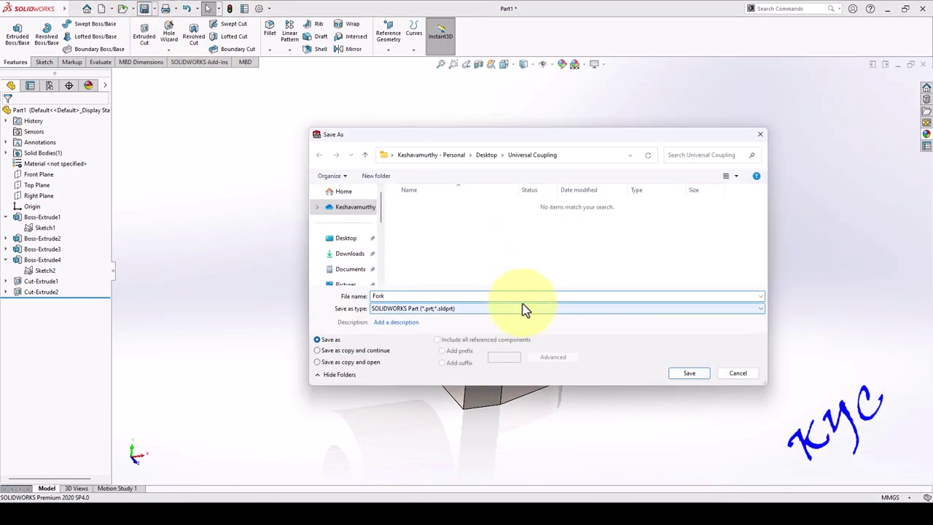
{"action": "key", "text": "Return"}
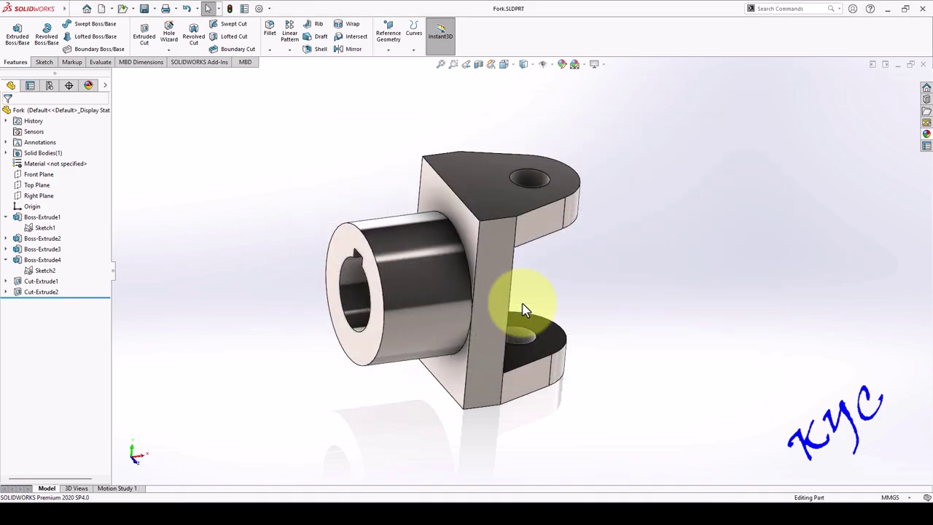
{"action": "scroll", "coordinate": [534, 285], "scroll_direction": "down", "scroll_amount": 3}
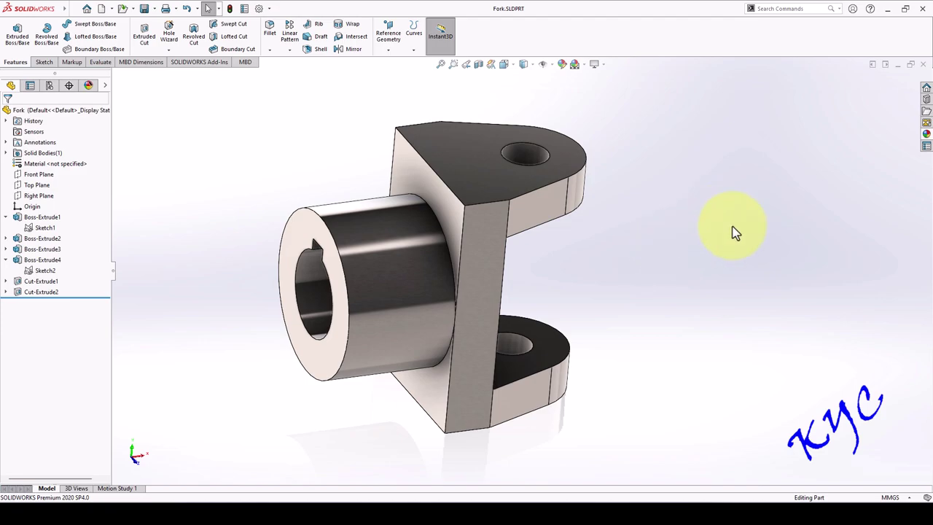
Create a new part and start a sketch on the Top Plane.
{"action": "left_click", "coordinate": [101, 8]}
{"action": "double_click", "coordinate": [230, 240]}
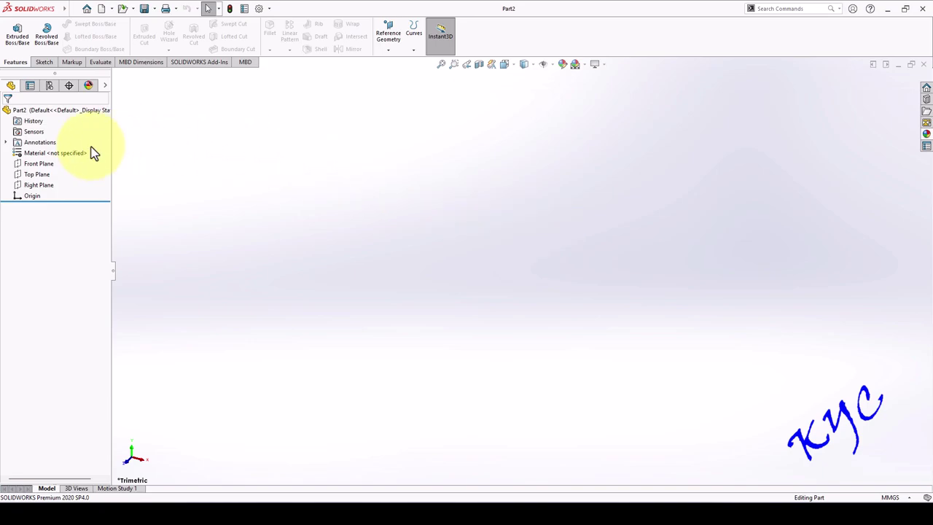
{"action": "right_click", "coordinate": [42, 181]}
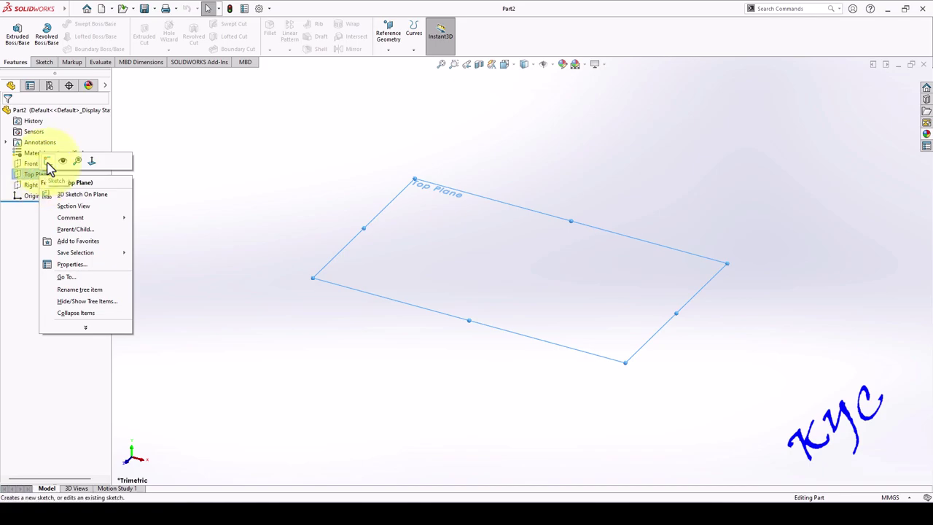
{"action": "left_click", "coordinate": [48, 161]}
Sketch two concentric circles centred on the origin, about 82 mm and 49 mm in diameter.
{"action": "left_click", "coordinate": [83, 23]}
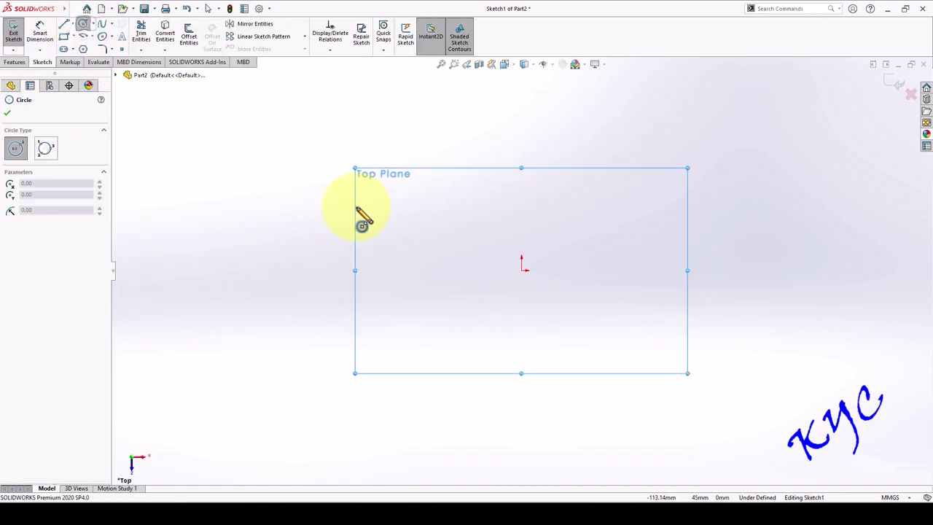
{"action": "left_click", "coordinate": [521, 271]}
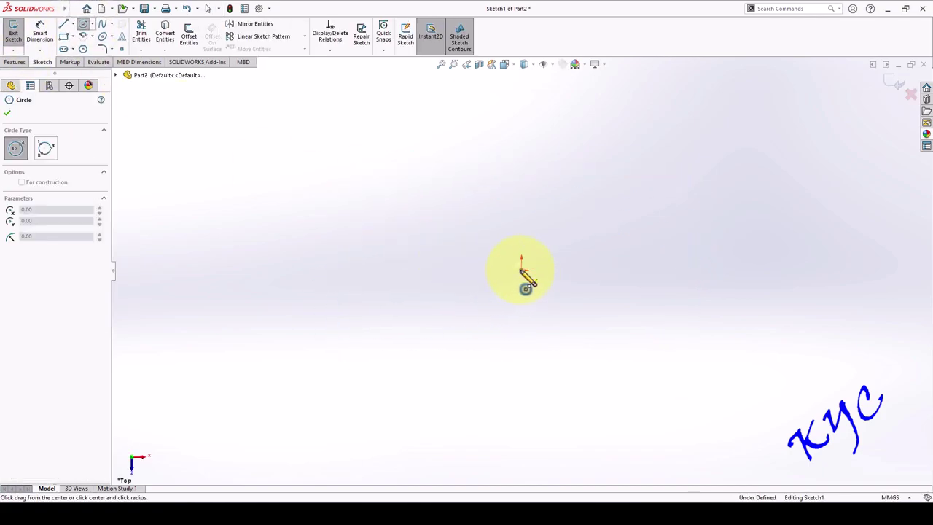
{"action": "left_click", "coordinate": [545, 343]}
{"action": "left_click", "coordinate": [475, 269]}
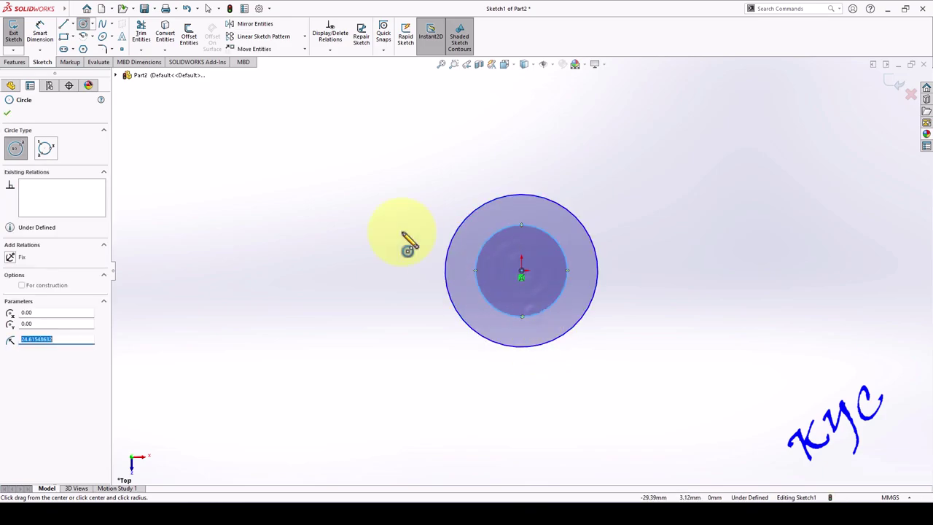
Dimension the outer circle's diameter as 32 mm and the inner circle's diameter as 16 mm.
{"action": "left_click", "coordinate": [40, 33]}
{"action": "left_click", "coordinate": [486, 339]}
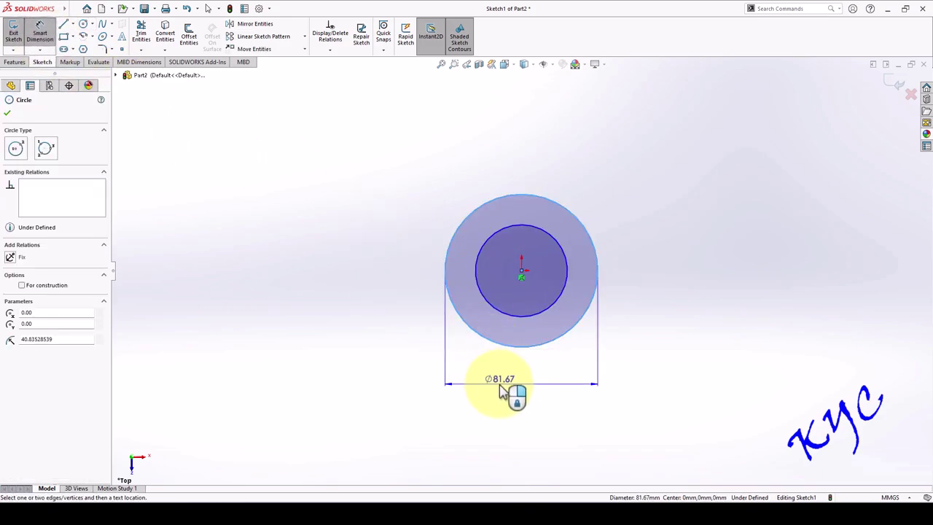
{"action": "left_click", "coordinate": [501, 390]}
{"action": "type", "text": "32"}
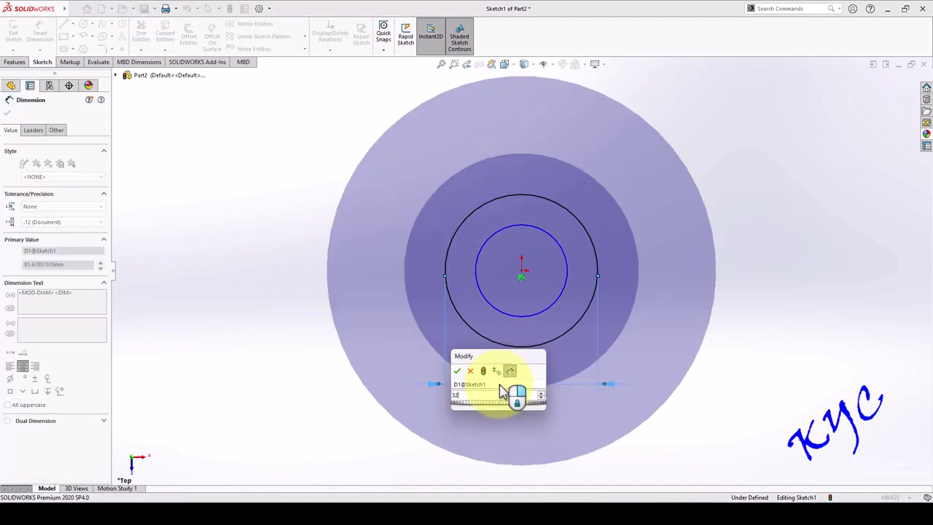
{"action": "key", "text": "Return"}
{"action": "left_click", "coordinate": [519, 319]}
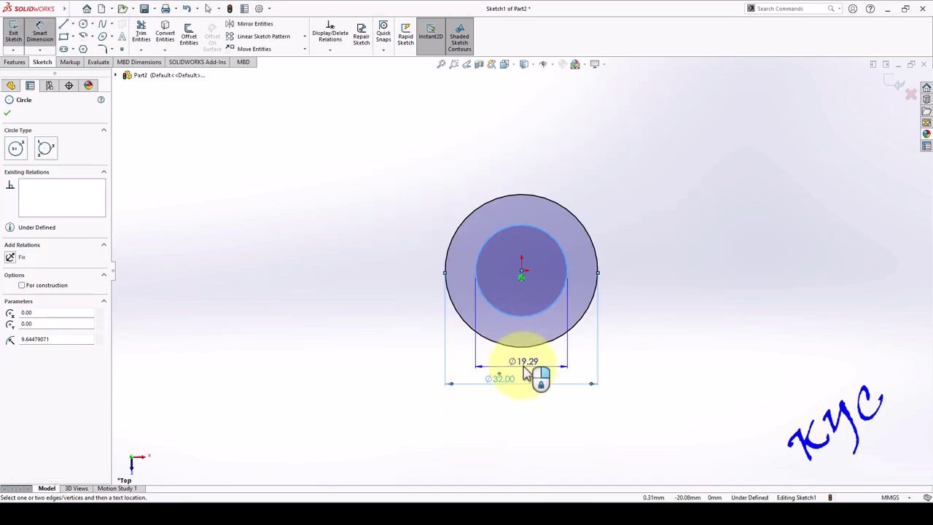
{"action": "left_click", "coordinate": [528, 369]}
{"action": "type", "text": "16"}
{"action": "key", "text": "Return"}
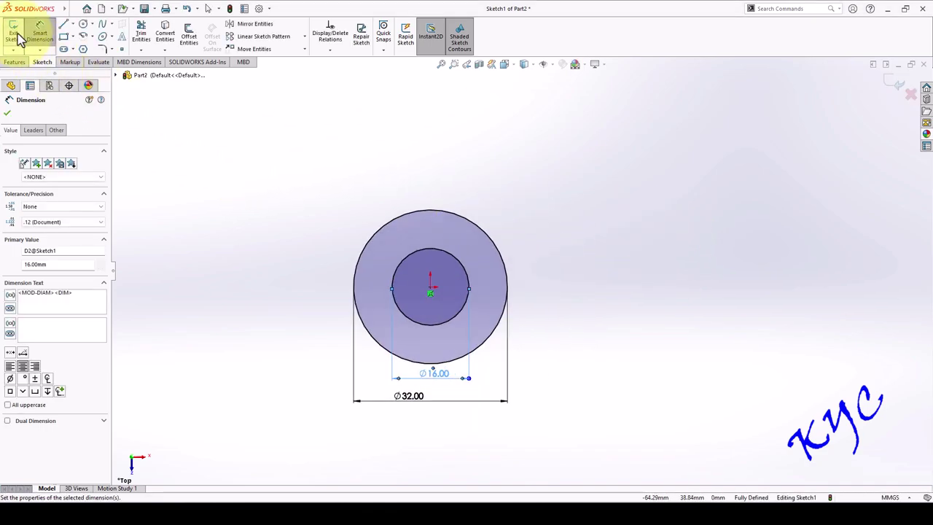
Extrude the ring between the 32 mm and 16 mm circles to a depth of 56 mm with the Mid Plane end condition.
{"action": "left_click", "coordinate": [13, 33]}
{"action": "left_click", "coordinate": [31, 204]}
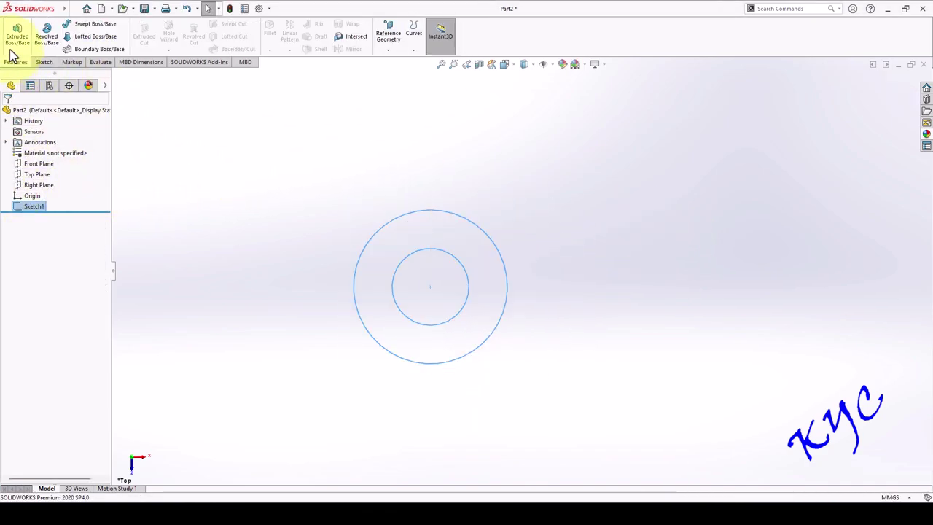
{"action": "left_click", "coordinate": [17, 40]}
{"action": "left_click", "coordinate": [61, 172]}
{"action": "left_click", "coordinate": [44, 211]}
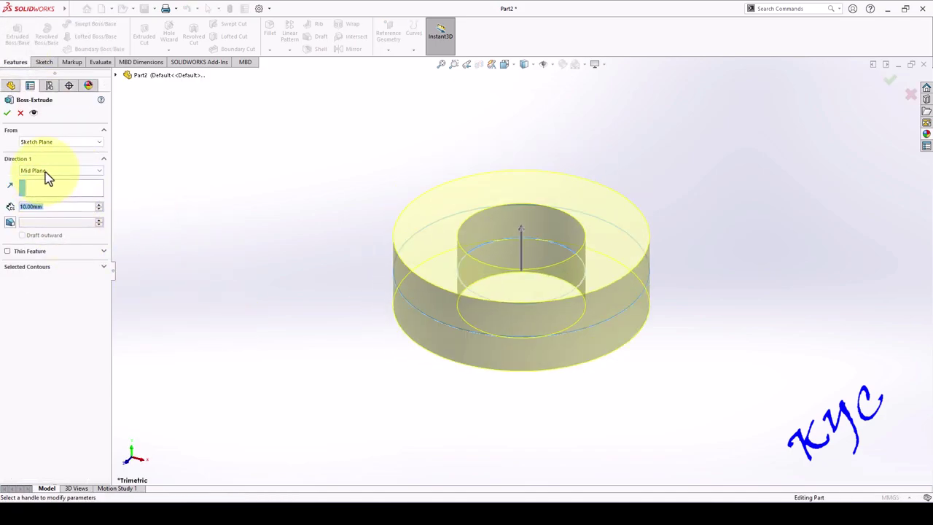
{"action": "type", "text": "56"}
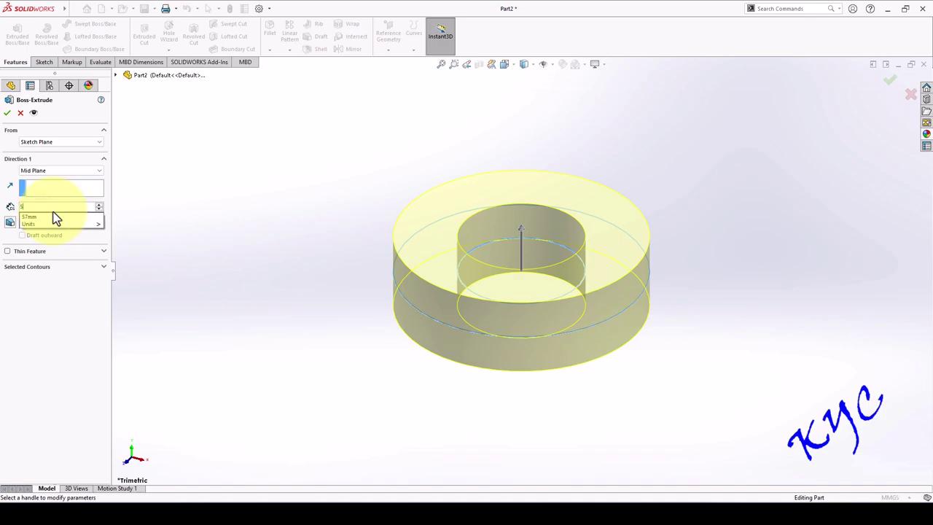
{"action": "key", "text": "Return"}
{"action": "left_click", "coordinate": [8, 114]}
Start a sketch on the Front Plane and orient the view normal to it.
{"action": "scroll", "coordinate": [538, 208], "scroll_direction": "down", "scroll_amount": 3}
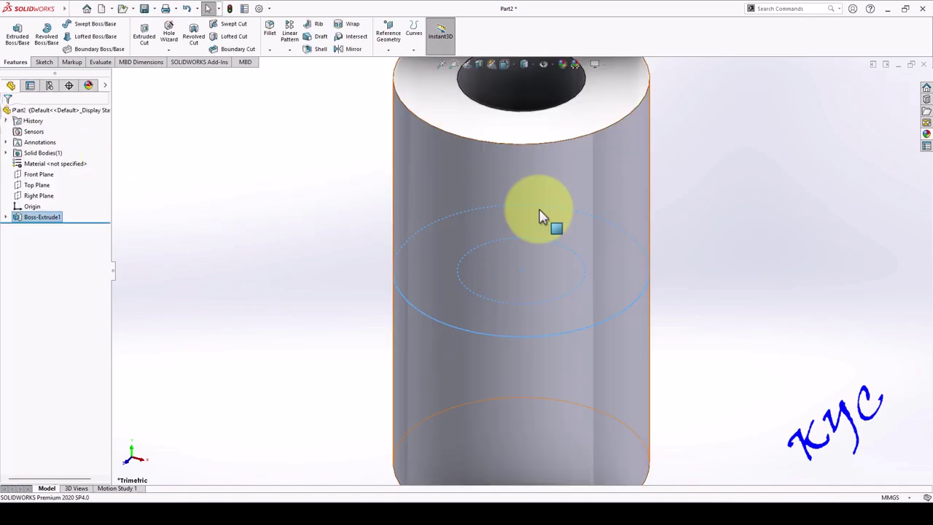
{"action": "scroll", "coordinate": [693, 254], "scroll_direction": "up", "scroll_amount": 8}
{"action": "scroll", "coordinate": [590, 270], "scroll_direction": "down", "scroll_amount": 3}
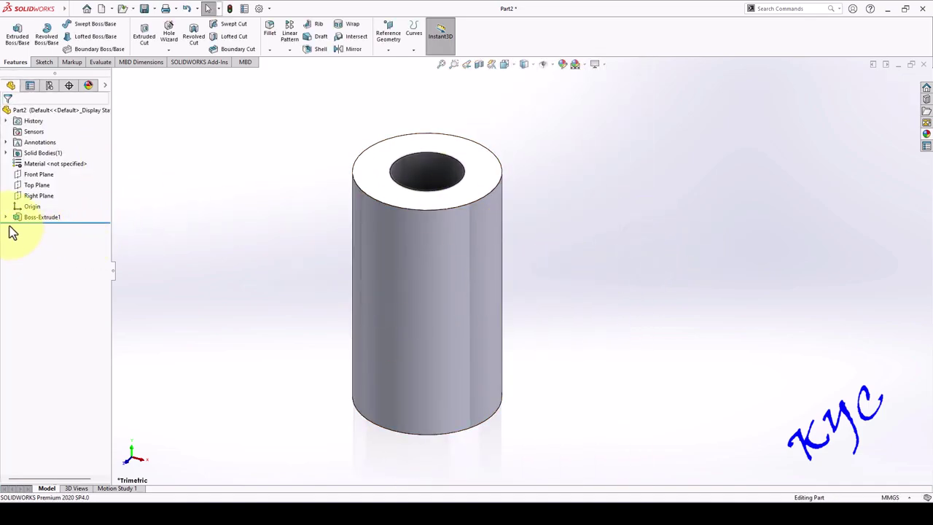
{"action": "right_click", "coordinate": [38, 175]}
{"action": "left_click", "coordinate": [40, 180]}
{"action": "right_click", "coordinate": [40, 174]}
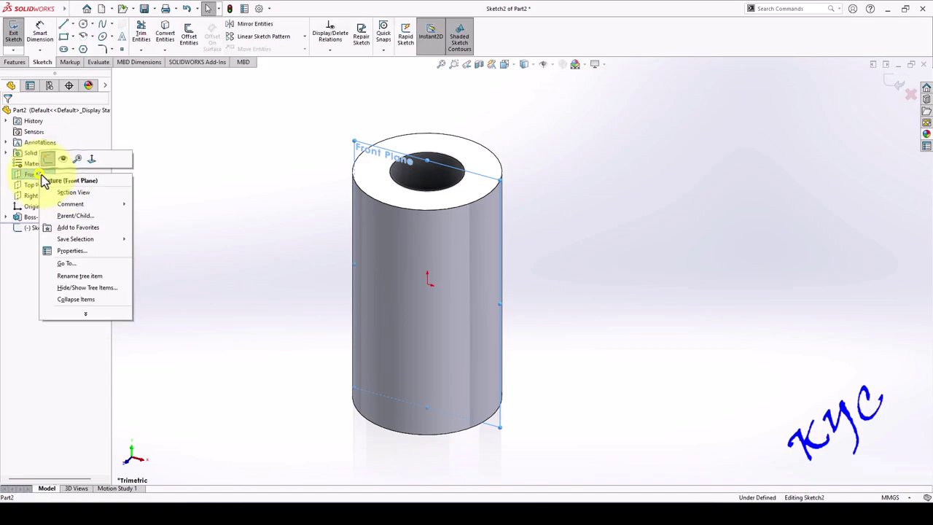
{"action": "left_click", "coordinate": [90, 158]}
{"action": "scroll", "coordinate": [689, 315], "scroll_direction": "down", "scroll_amount": 2}
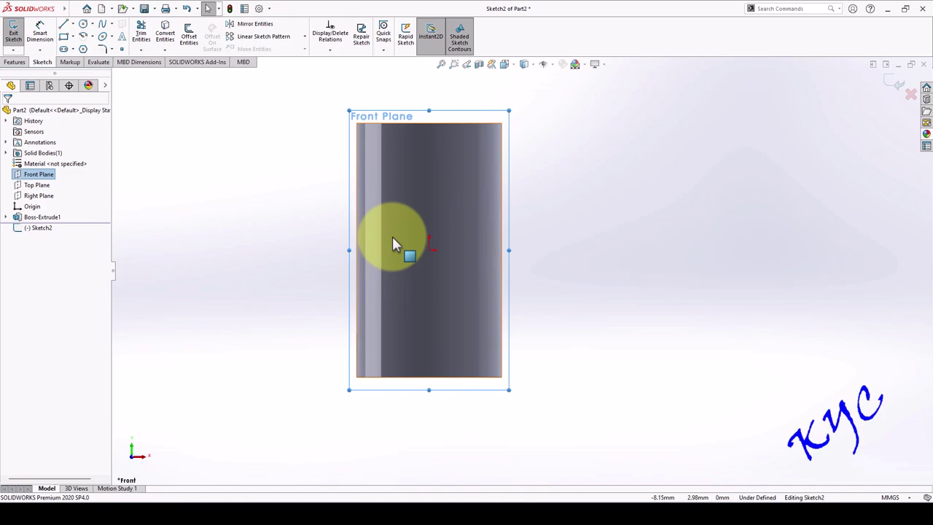
Sketch a horizontal centreline from the origin past the cylinder's right edge and dimension its length as 18 mm.
{"action": "left_click", "coordinate": [72, 24]}
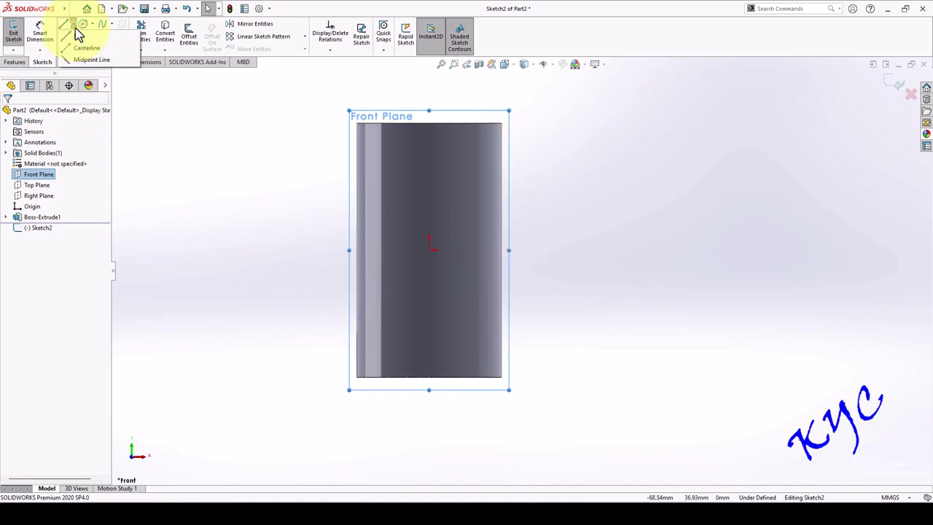
{"action": "left_click", "coordinate": [81, 45]}
{"action": "left_click_drag", "start_coordinate": [430, 252], "coordinate": [536, 255]}
{"action": "left_click", "coordinate": [64, 26]}
{"action": "left_click", "coordinate": [42, 38]}
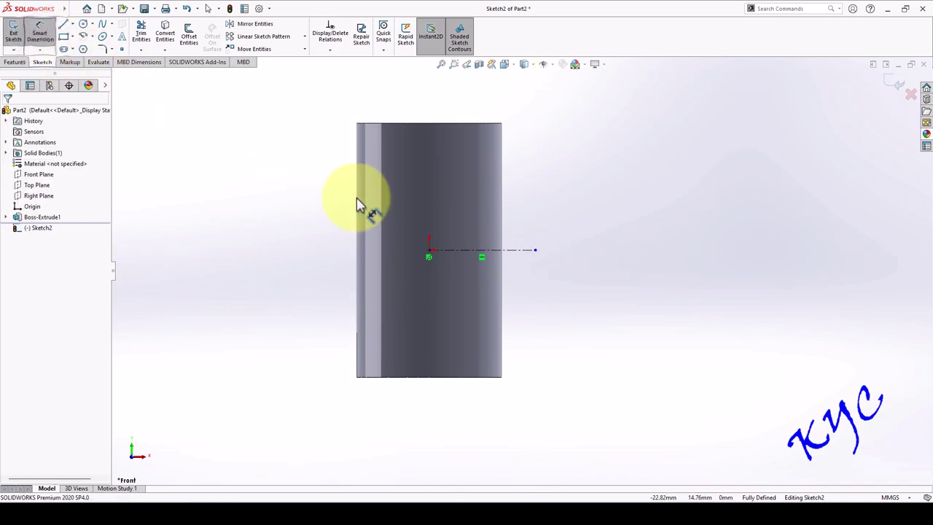
{"action": "left_click", "coordinate": [525, 252]}
{"action": "left_click", "coordinate": [520, 283]}
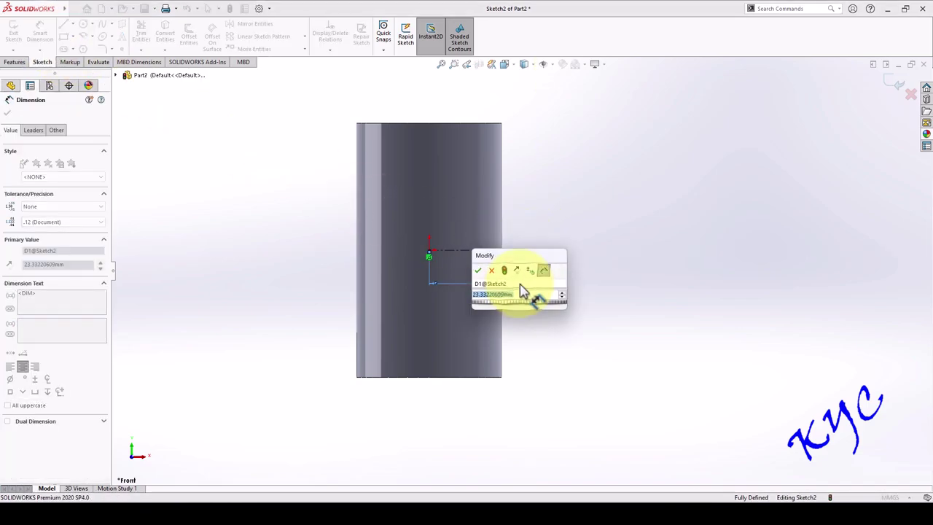
{"action": "key", "text": "Return"}
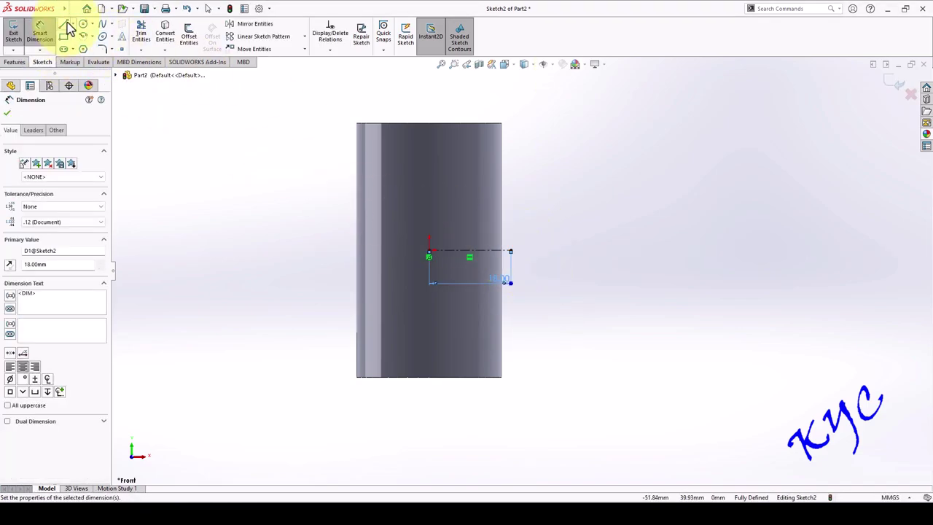
Sketch two concentric circles centred on the centreline's outer end, about 30 mm and 22 mm in diameter.
{"action": "left_click", "coordinate": [83, 25]}
{"action": "left_click", "coordinate": [510, 251]}
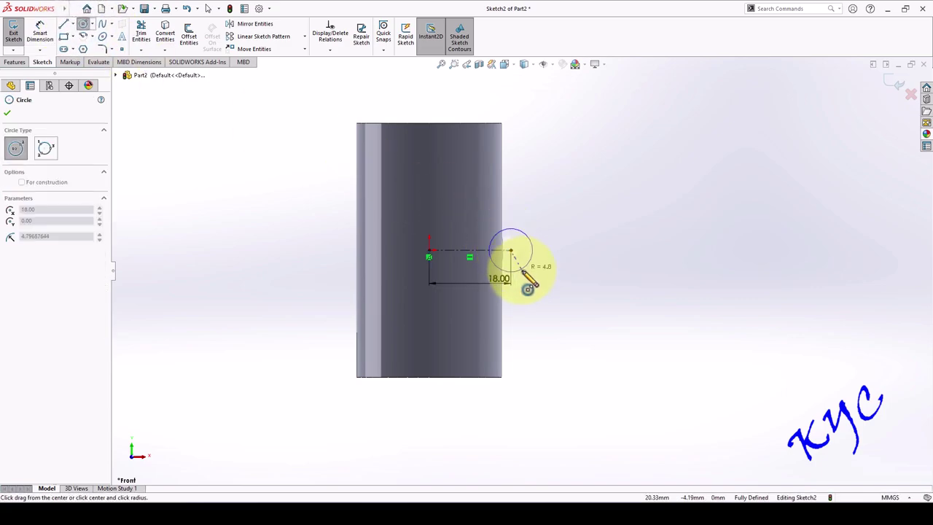
{"action": "left_click", "coordinate": [543, 312]}
{"action": "left_click", "coordinate": [510, 250]}
{"action": "left_click", "coordinate": [522, 298]}
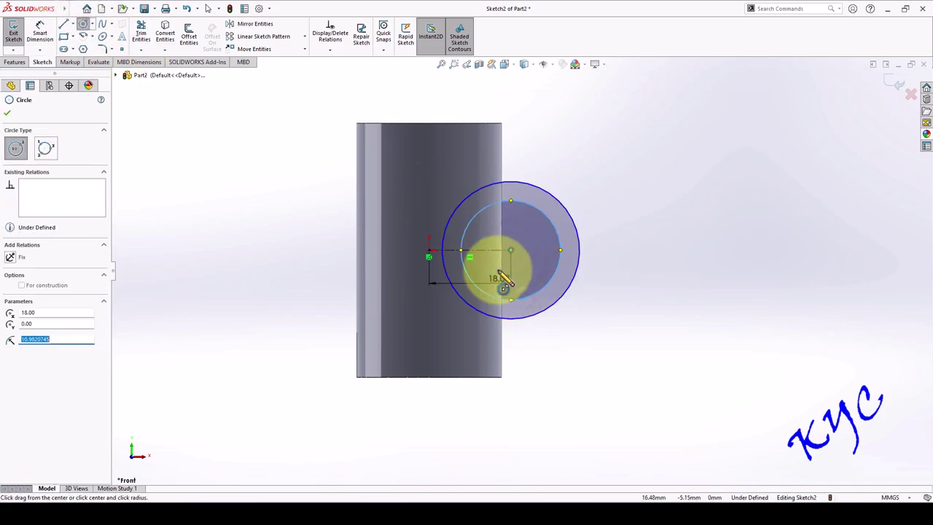
Dimension the outer circle on the Front Plane as 32 mm in diameter and the inner one as 16 mm.
{"action": "left_click", "coordinate": [40, 34]}
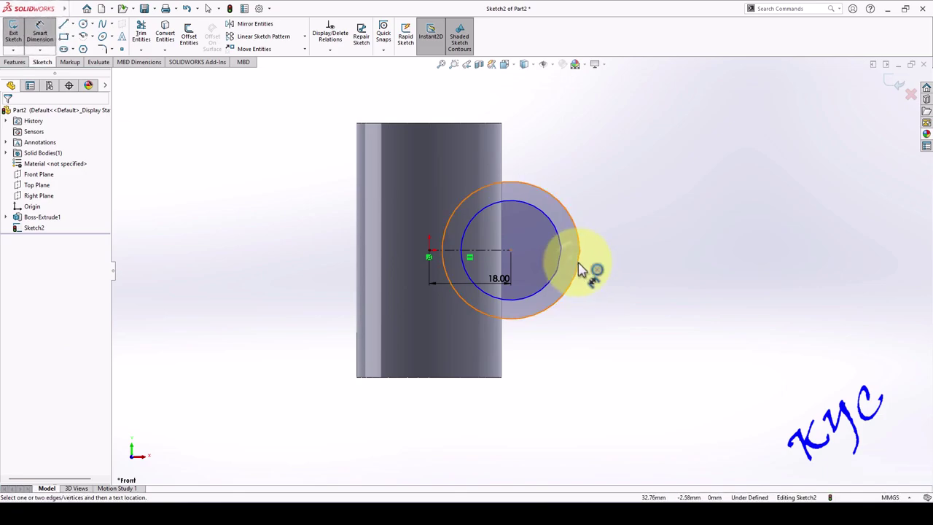
{"action": "left_click", "coordinate": [577, 267]}
{"action": "left_click", "coordinate": [648, 245]}
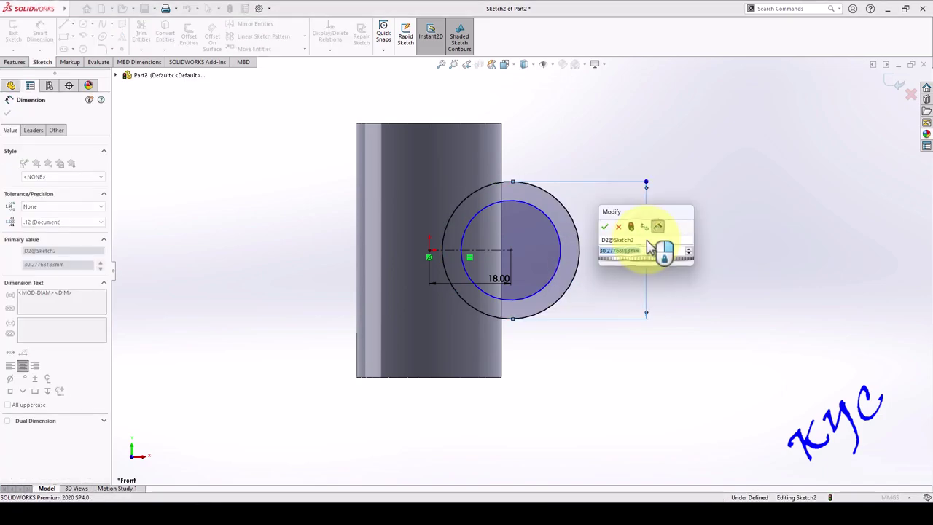
{"action": "type", "text": "32"}
{"action": "key", "text": "Return"}
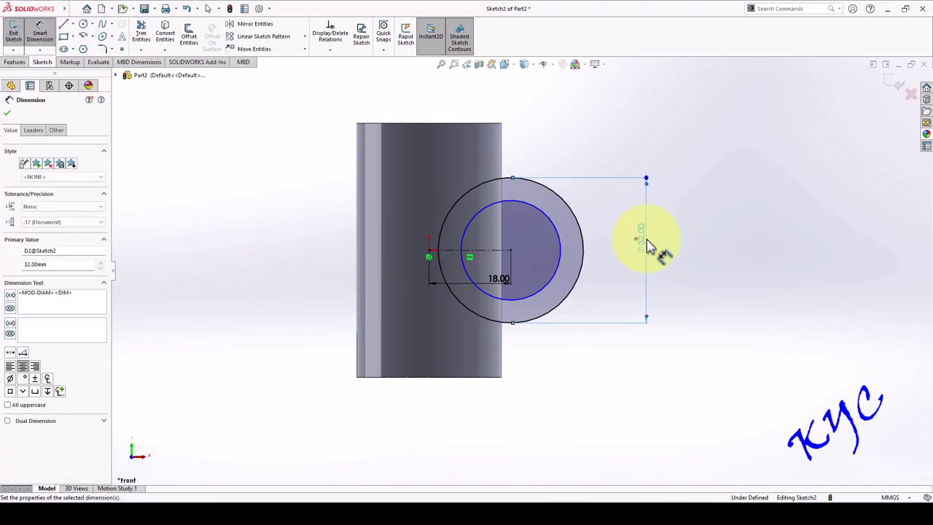
{"action": "left_click", "coordinate": [566, 266]}
{"action": "left_click", "coordinate": [608, 251]}
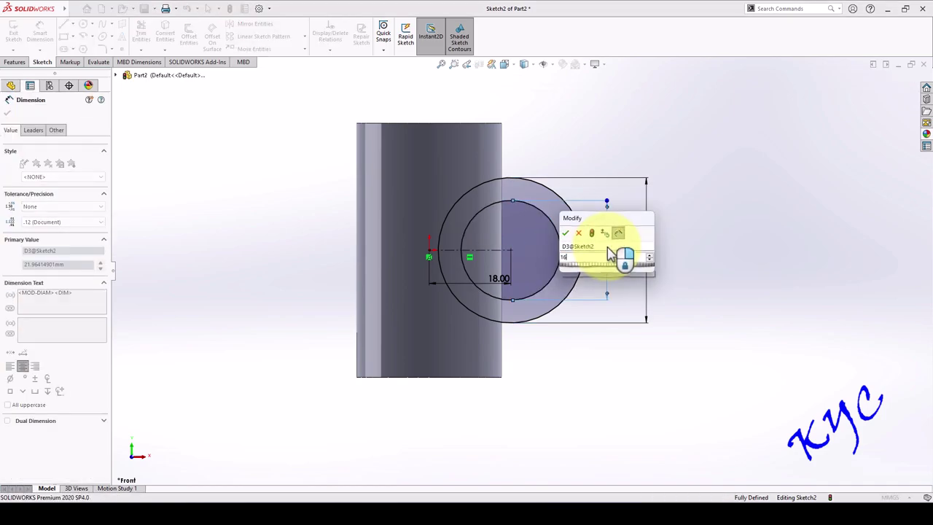
{"action": "type", "text": "16"}
{"action": "key", "text": "Return"}
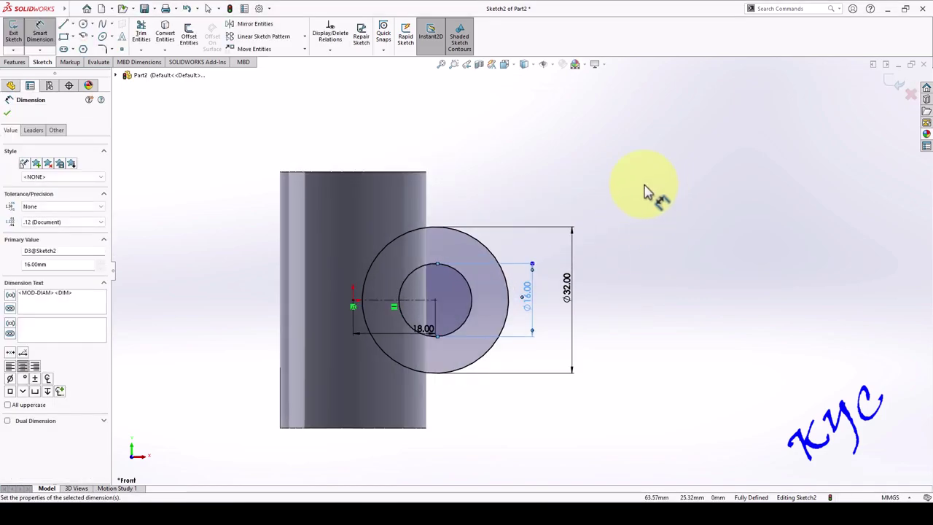
Extrude the Front Plane ring profile 56 mm with the Mid Plane end condition, merging it with the vertical cylinder.
{"action": "left_click", "coordinate": [898, 85]}
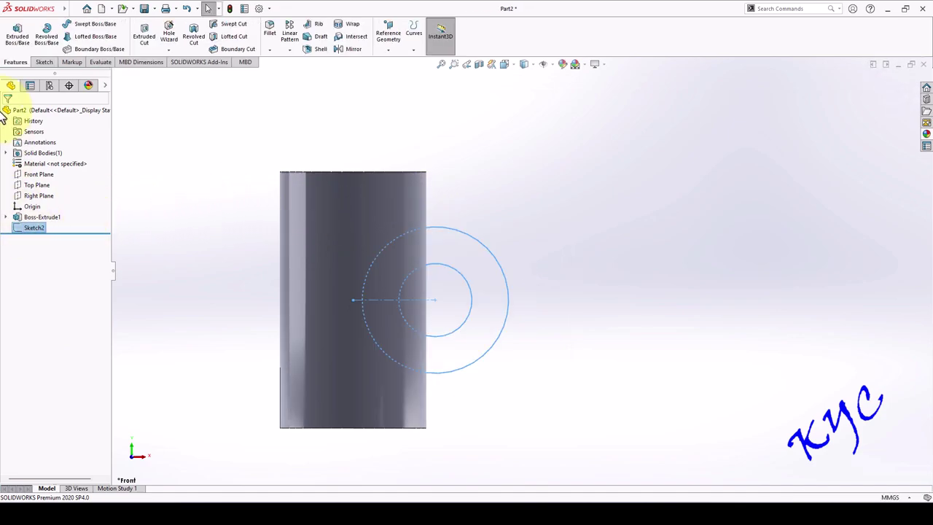
{"action": "left_click", "coordinate": [18, 29]}
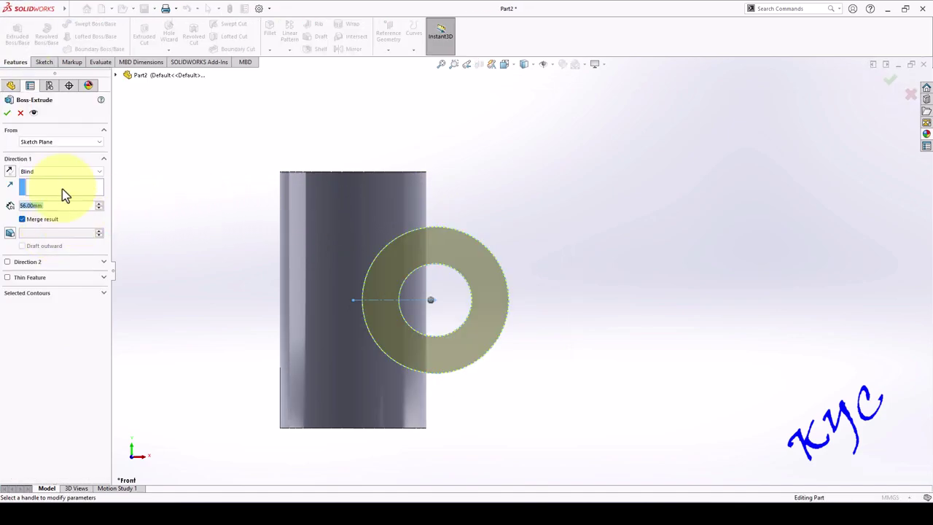
{"action": "left_click", "coordinate": [61, 171]}
{"action": "left_click", "coordinate": [47, 224]}
{"action": "middle_click_drag", "start_coordinate": [552, 245], "coordinate": [568, 314]}
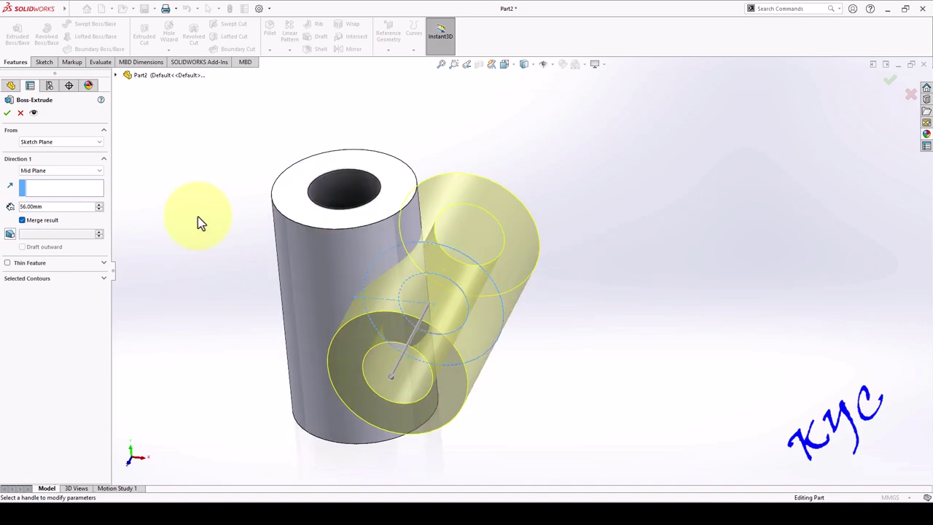
{"action": "left_click", "coordinate": [8, 113]}
Edit the vertical cylinder's extrusion to include both the ring and inner circle contours, making it solid.
{"action": "middle_click_drag", "start_coordinate": [587, 345], "coordinate": [623, 305]}
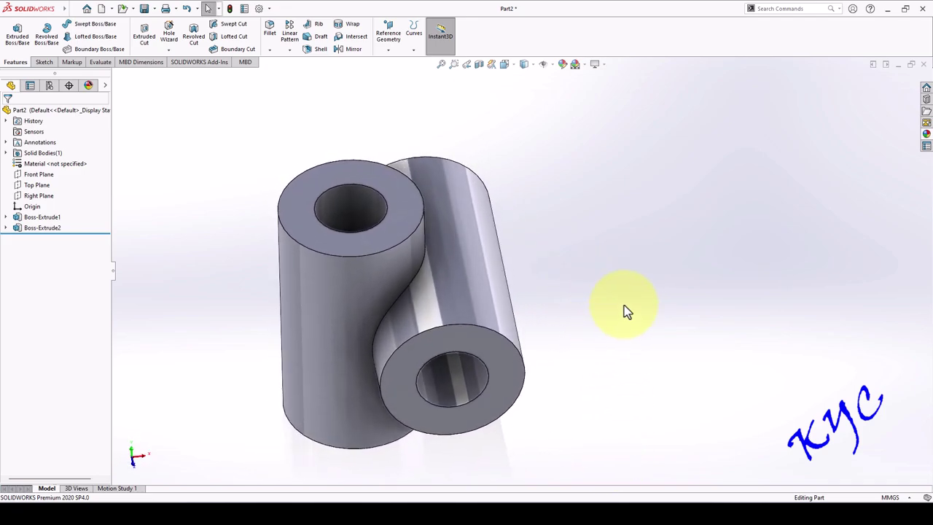
{"action": "left_click", "coordinate": [7, 217]}
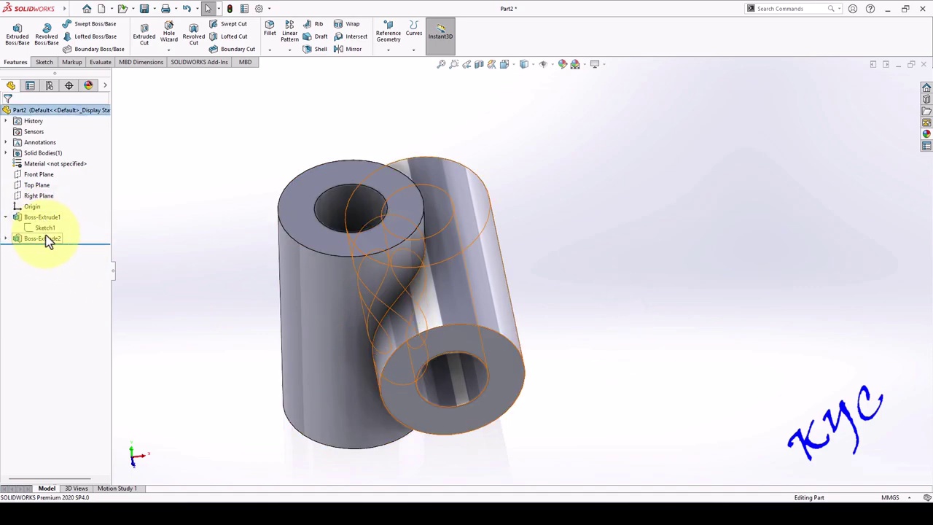
{"action": "right_click", "coordinate": [42, 218]}
{"action": "left_click", "coordinate": [52, 192]}
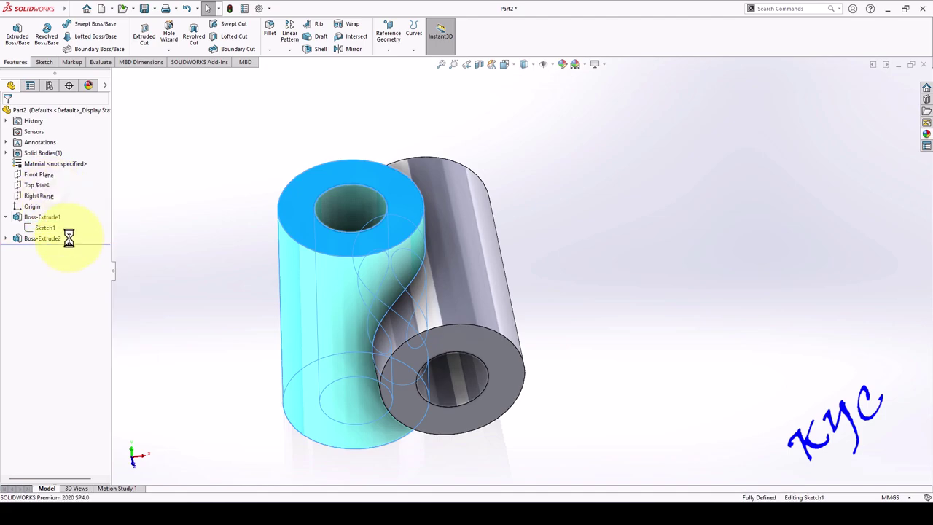
{"action": "left_click", "coordinate": [51, 252]}
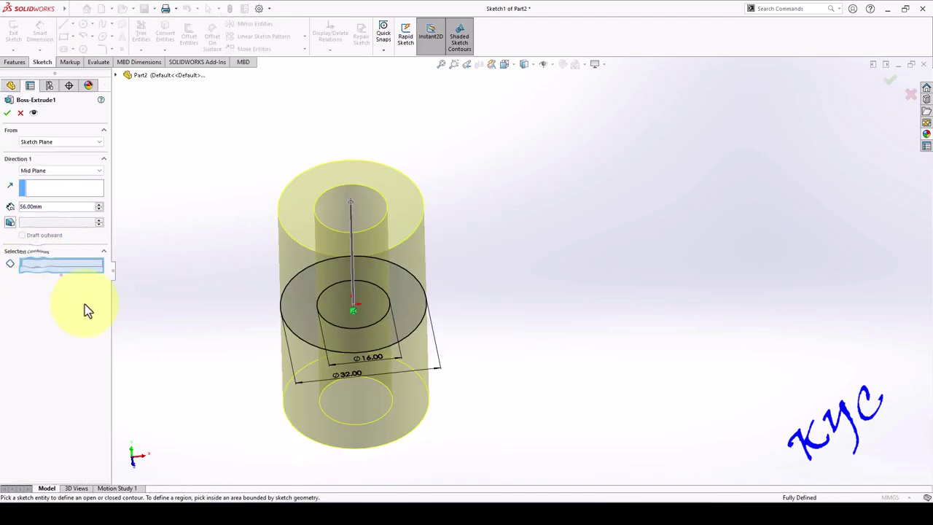
{"action": "left_click", "coordinate": [404, 321]}
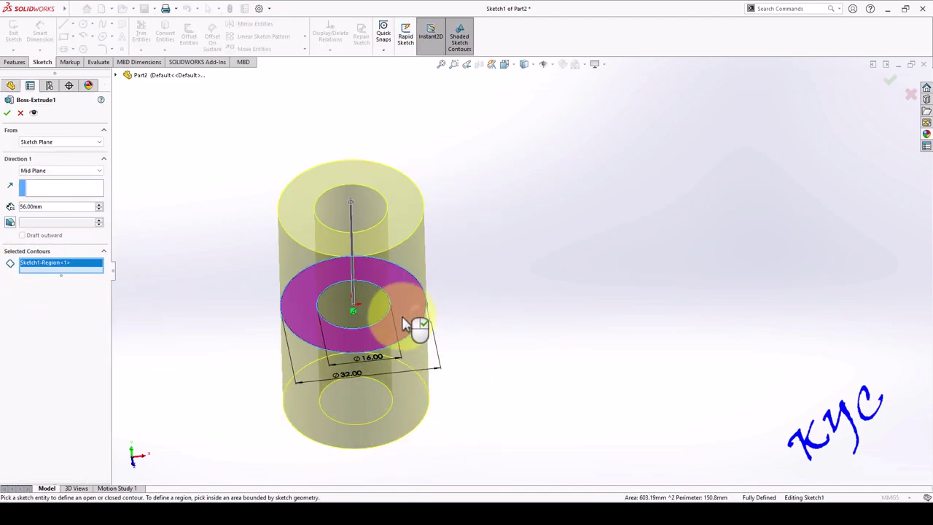
{"action": "left_click", "coordinate": [372, 302]}
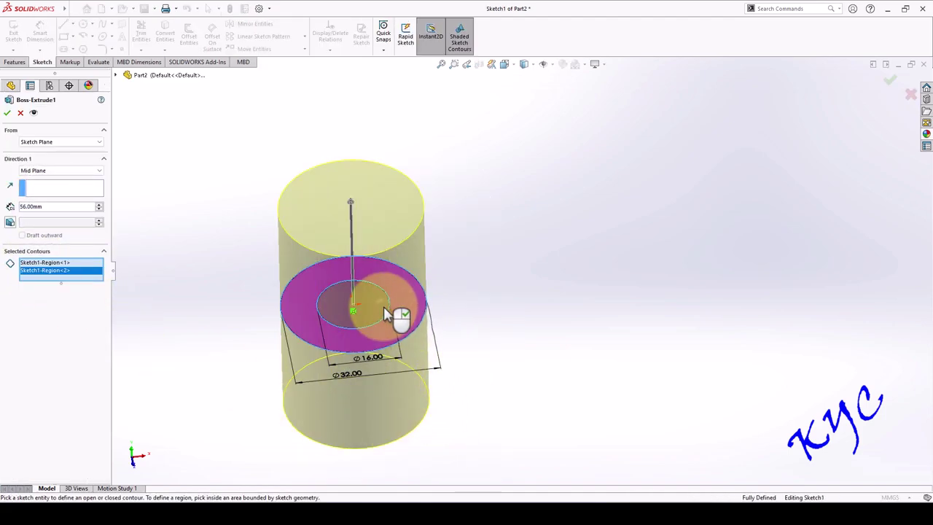
{"action": "left_click", "coordinate": [7, 113]}
Edit the horizontal cylinder's extrusion to include the inner circle and ring regions, making it solid.
{"action": "right_click", "coordinate": [33, 239]}
{"action": "left_click", "coordinate": [46, 211]}
{"action": "left_click", "coordinate": [427, 370]}
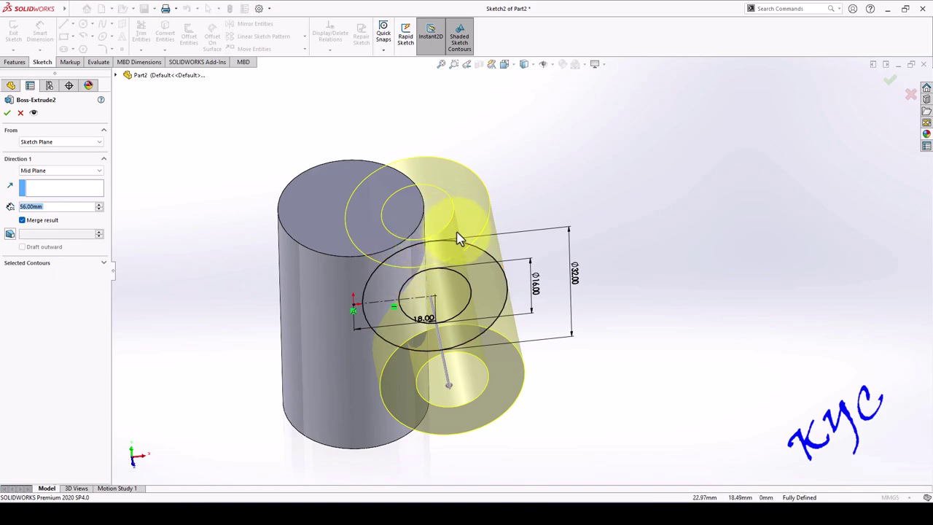
{"action": "left_click", "coordinate": [100, 265]}
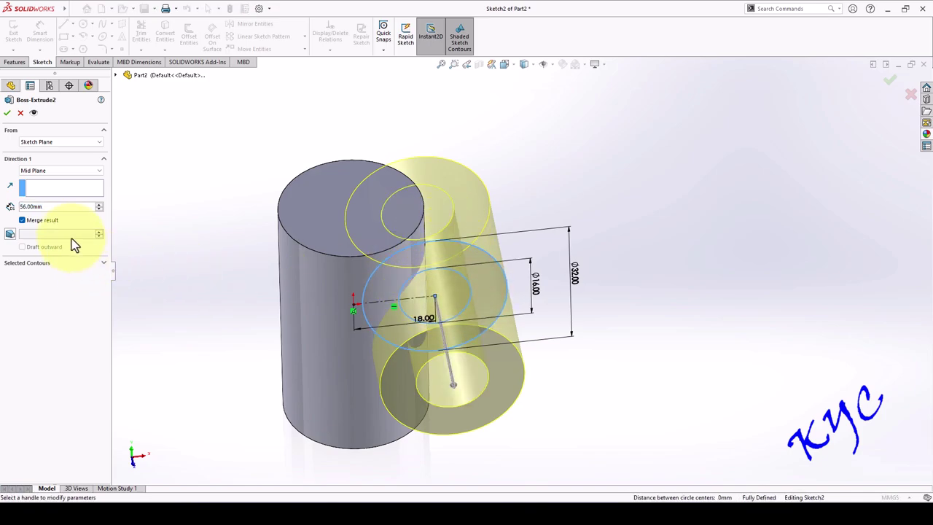
{"action": "left_click", "coordinate": [43, 263]}
{"action": "left_click", "coordinate": [477, 328]}
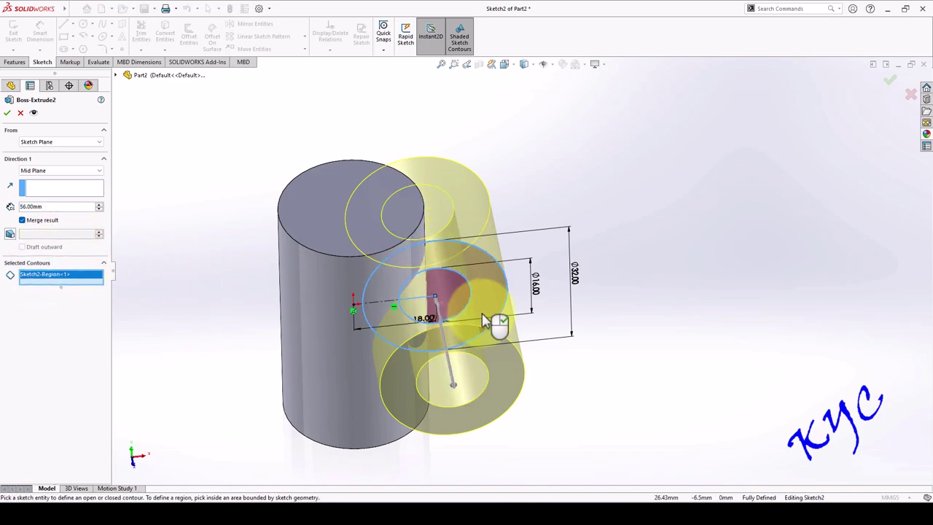
{"action": "left_click", "coordinate": [398, 328]}
{"action": "left_click", "coordinate": [8, 113]}
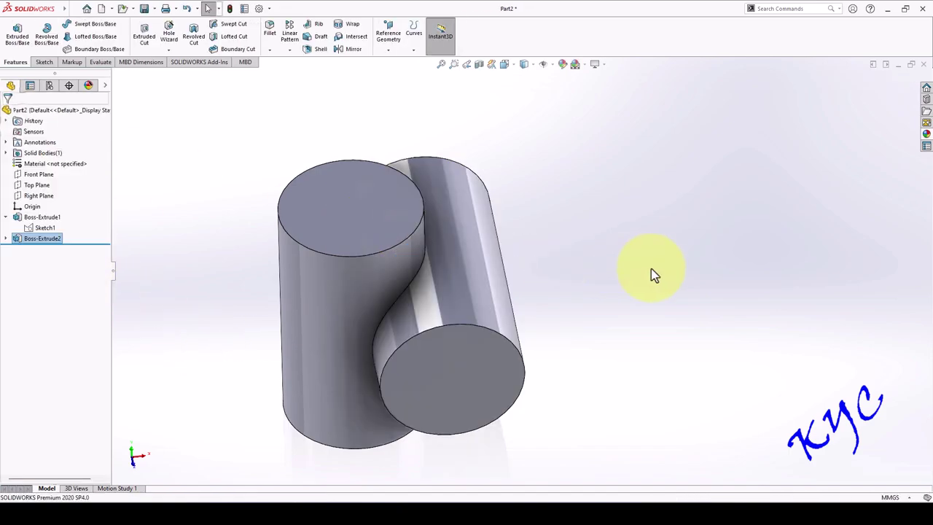
Cut a bore through the vertical cylinder from its sketch's inner circle, using the Mid Plane end condition at 56 mm.
{"action": "left_click", "coordinate": [46, 229]}
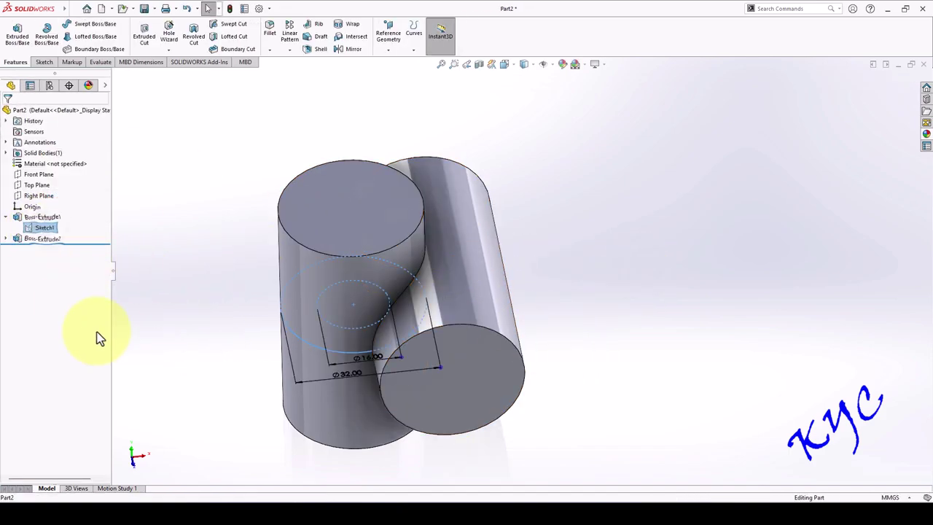
{"action": "left_click", "coordinate": [142, 41]}
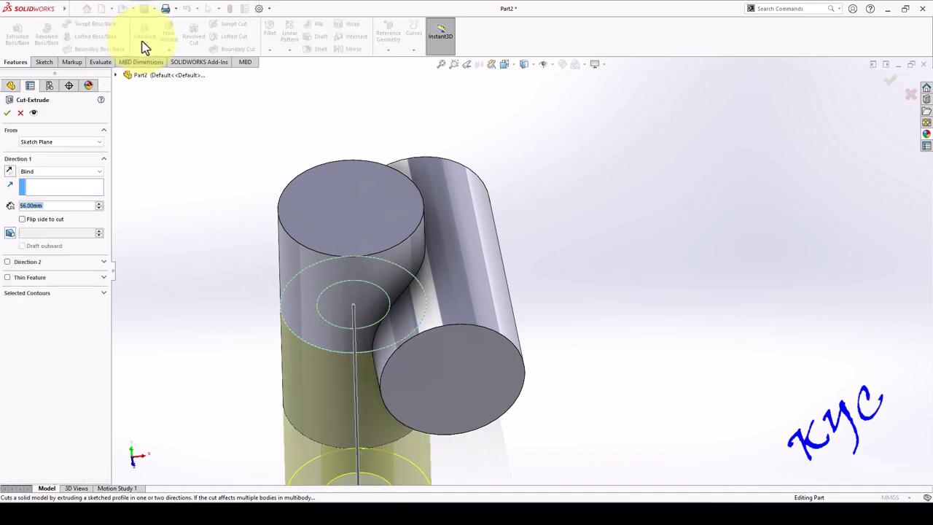
{"action": "left_click", "coordinate": [32, 294]}
{"action": "left_click", "coordinate": [361, 306]}
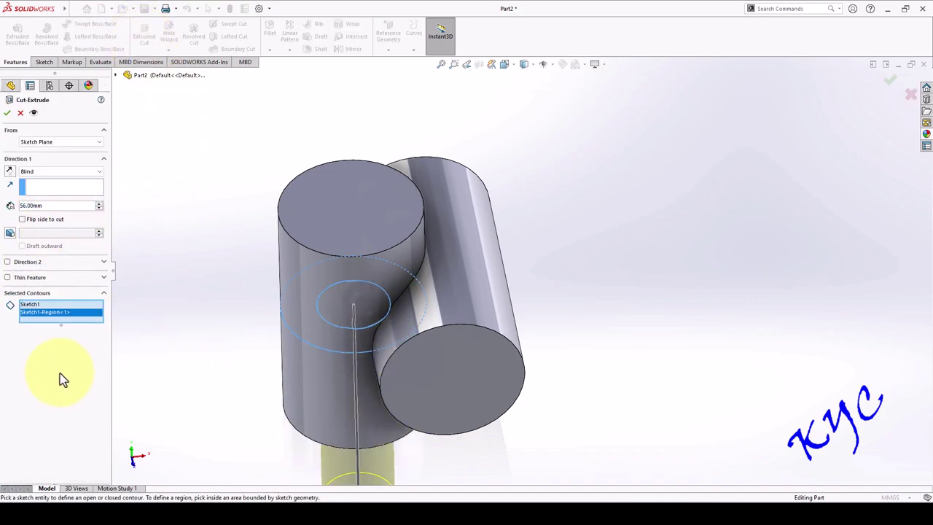
{"action": "left_click", "coordinate": [49, 172]}
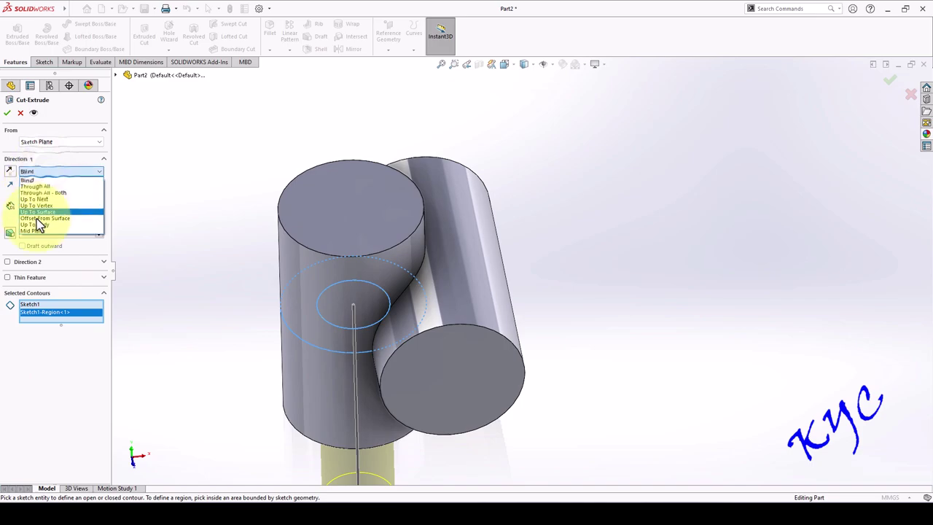
{"action": "left_click", "coordinate": [40, 230]}
{"action": "left_click", "coordinate": [7, 112]}
{"action": "middle_click_drag", "start_coordinate": [609, 253], "coordinate": [543, 244]}
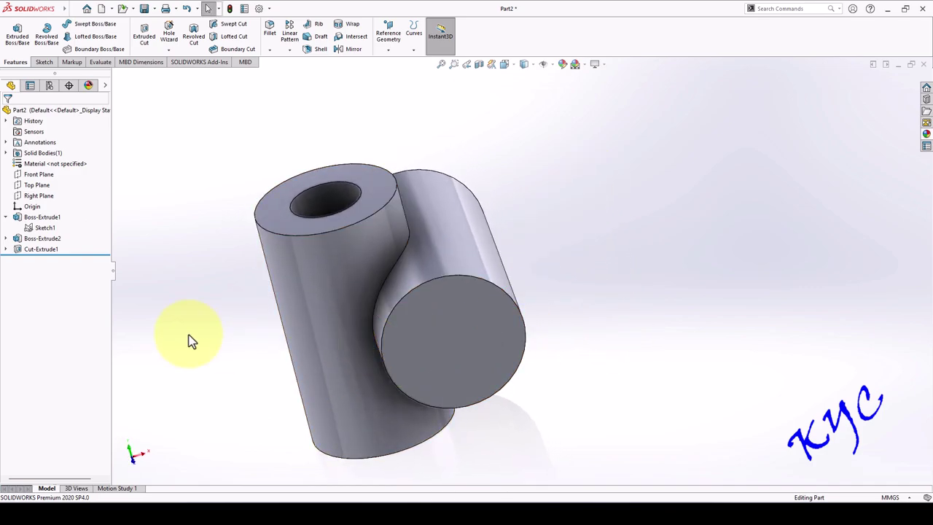
Cut a bore through the horizontal cylinder from its sketch's inner circle, using the Mid Plane end condition at 56 mm.
{"action": "left_click", "coordinate": [5, 239]}
{"action": "left_click", "coordinate": [44, 249]}
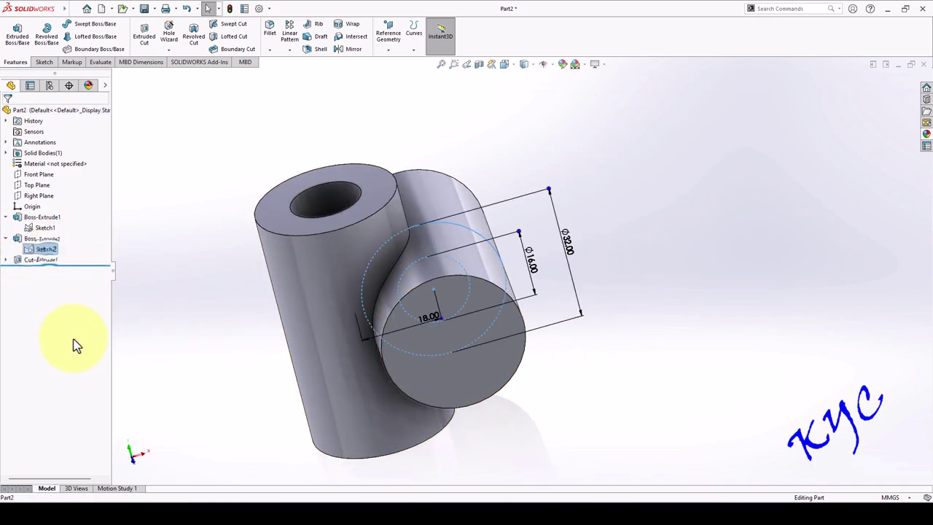
{"action": "left_click", "coordinate": [145, 35]}
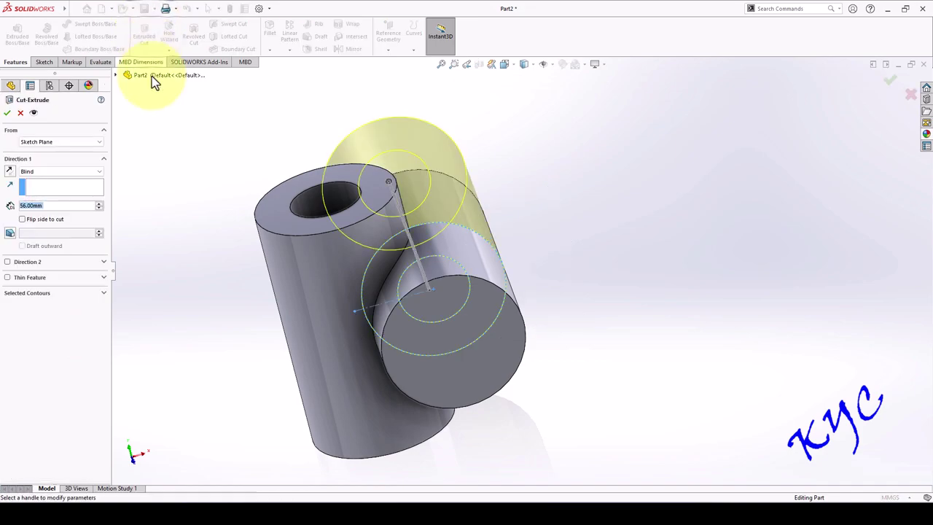
{"action": "left_click", "coordinate": [39, 171]}
{"action": "left_click", "coordinate": [33, 231]}
{"action": "left_click", "coordinate": [37, 280]}
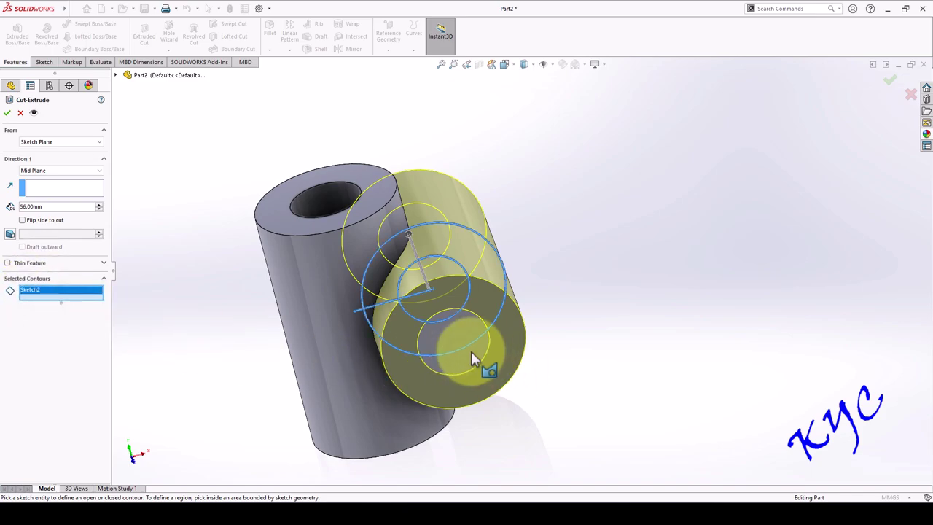
{"action": "left_click", "coordinate": [453, 275]}
{"action": "middle_click_drag", "start_coordinate": [610, 313], "coordinate": [554, 291]}
{"action": "left_click", "coordinate": [8, 114]}
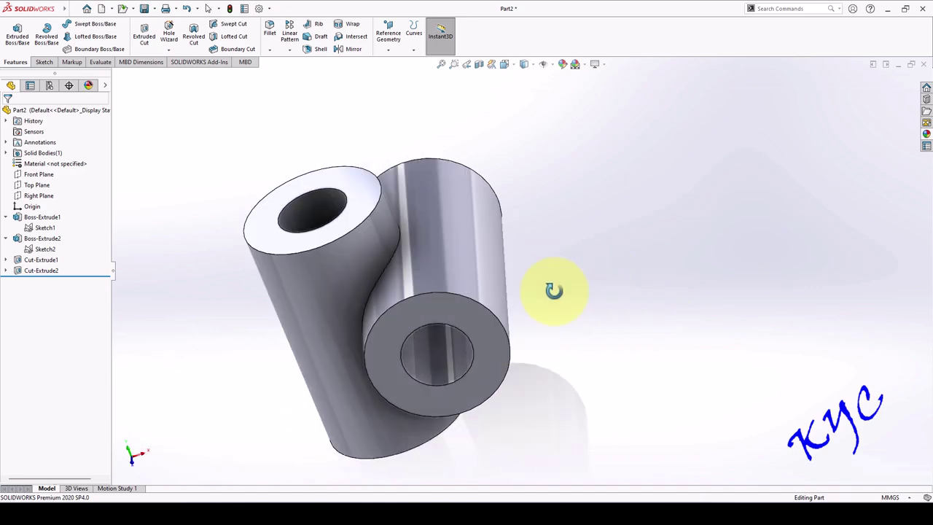
Fillet the edge where the two cylinders intersect with a 1 mm radius.
{"action": "scroll", "coordinate": [575, 320], "scroll_direction": "down", "scroll_amount": 2}
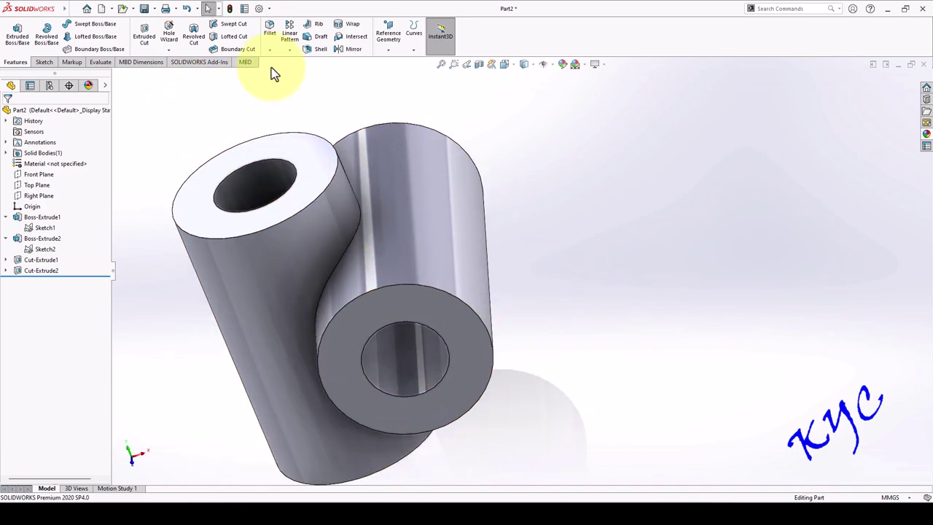
{"action": "left_click", "coordinate": [269, 32]}
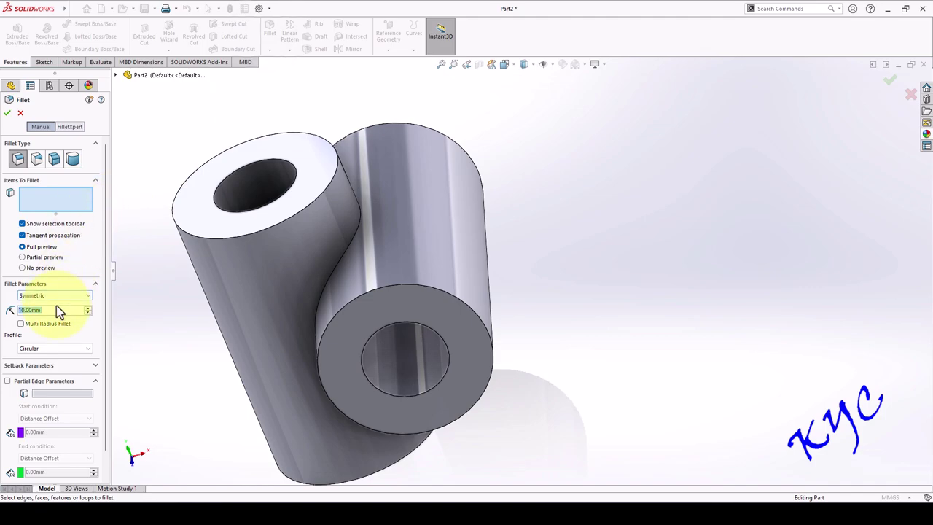
{"action": "left_click", "coordinate": [331, 276]}
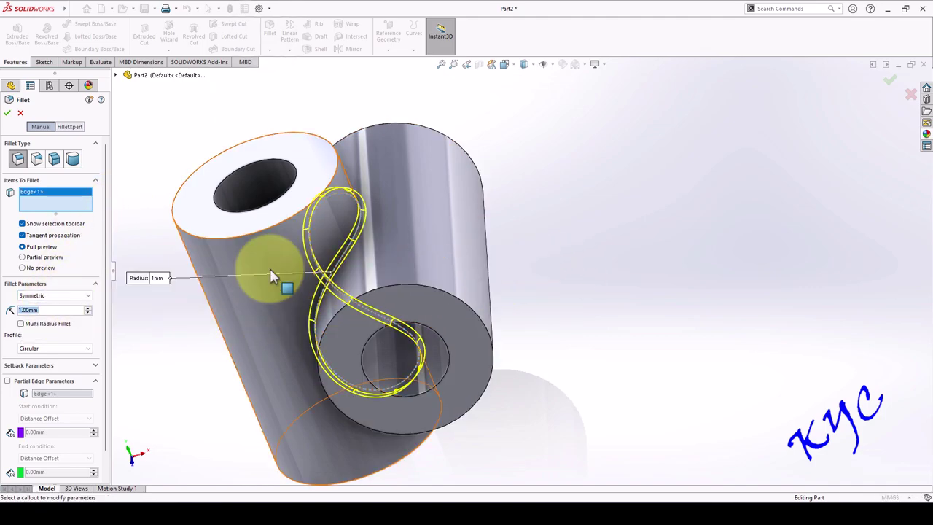
{"action": "left_click", "coordinate": [9, 113]}
{"action": "middle_click_drag", "start_coordinate": [583, 256], "coordinate": [569, 203]}
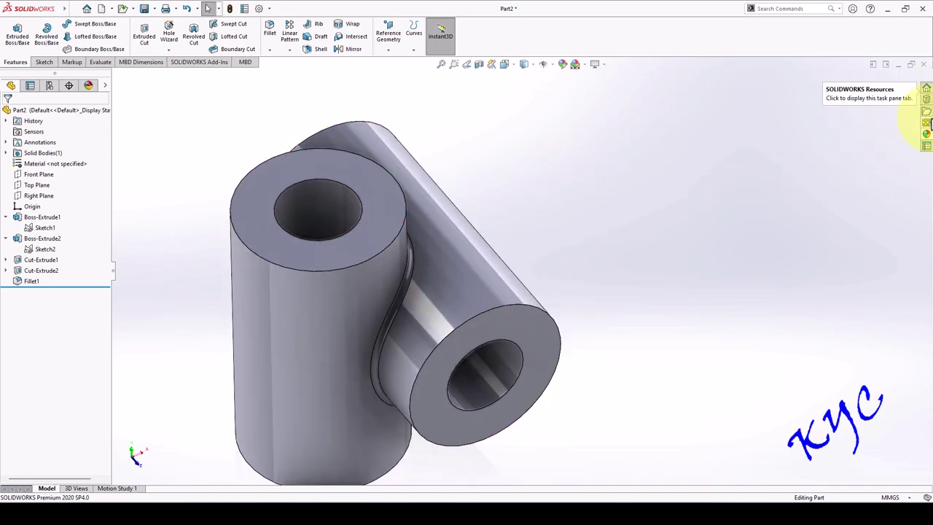
Apply the machined steel appearance from the metal library to the whole part.
{"action": "left_click", "coordinate": [926, 134]}
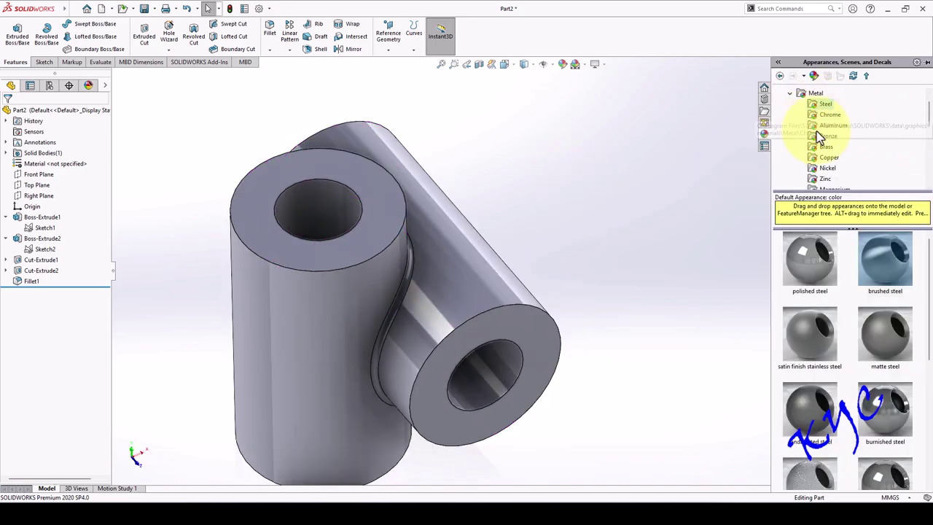
{"action": "scroll", "coordinate": [841, 157], "scroll_direction": "down", "scroll_amount": 1}
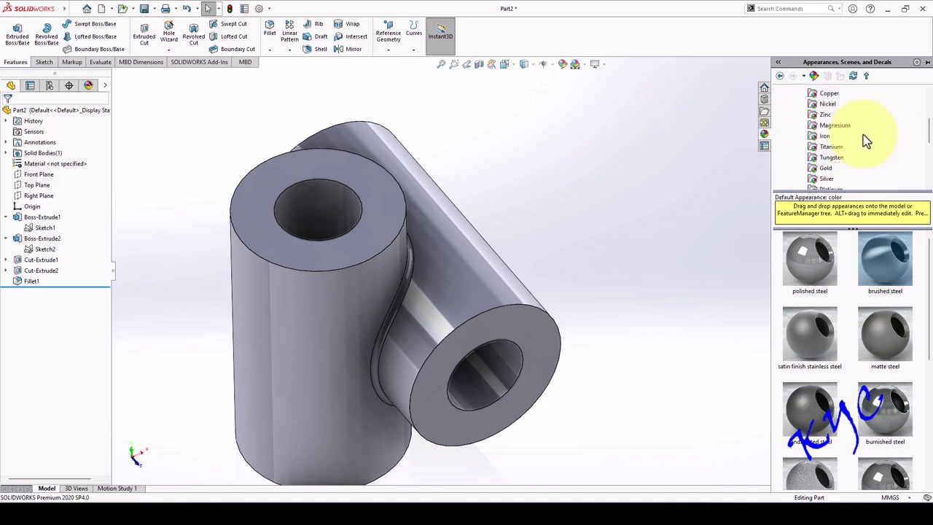
{"action": "scroll", "coordinate": [847, 121], "scroll_direction": "up", "scroll_amount": 2}
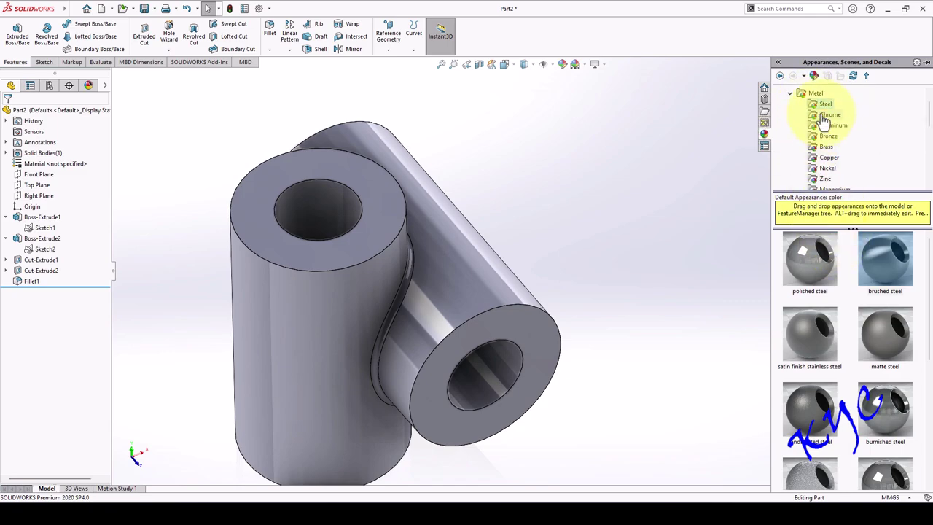
{"action": "scroll", "coordinate": [845, 336], "scroll_direction": "down", "scroll_amount": 5}
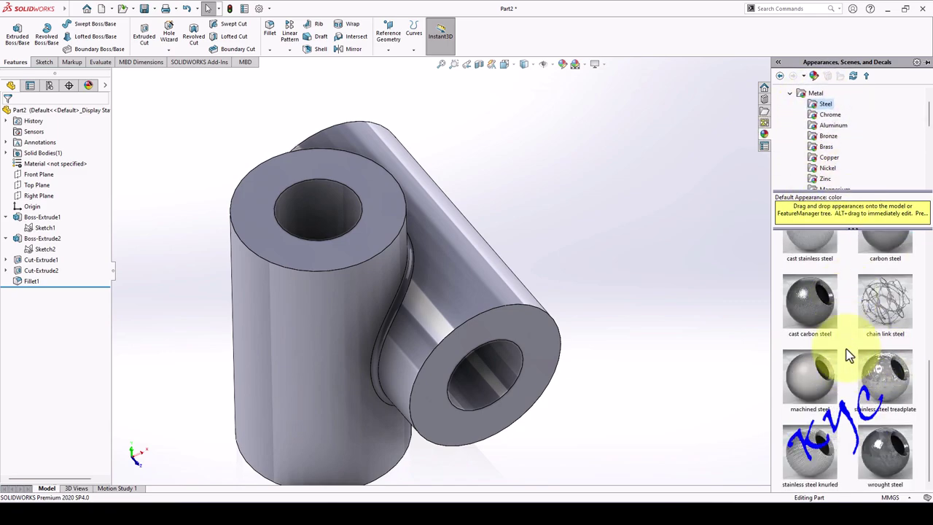
{"action": "double_click", "coordinate": [814, 378]}
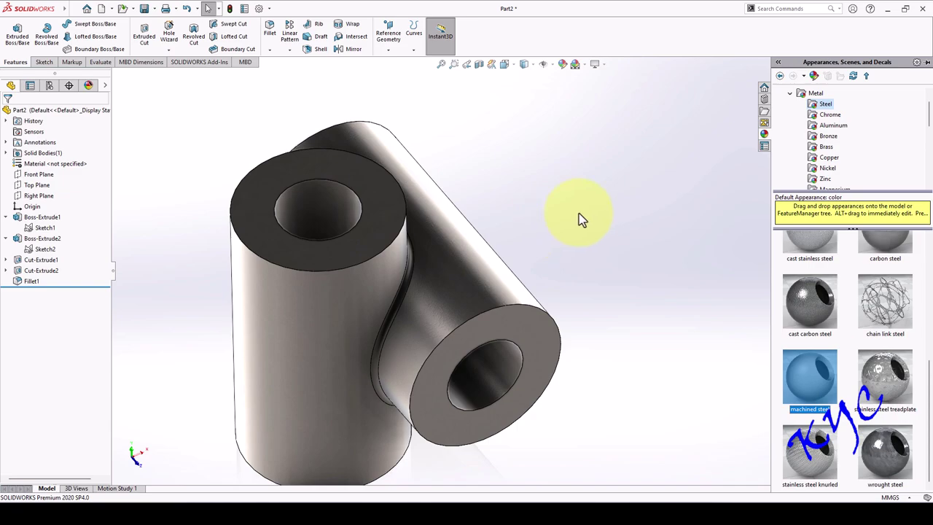
{"action": "left_click", "coordinate": [628, 183]}
Save the part as Centre in the Universal Coupling folder, and close both it and the Fork part.
{"action": "key", "text": "ctrl+s"}
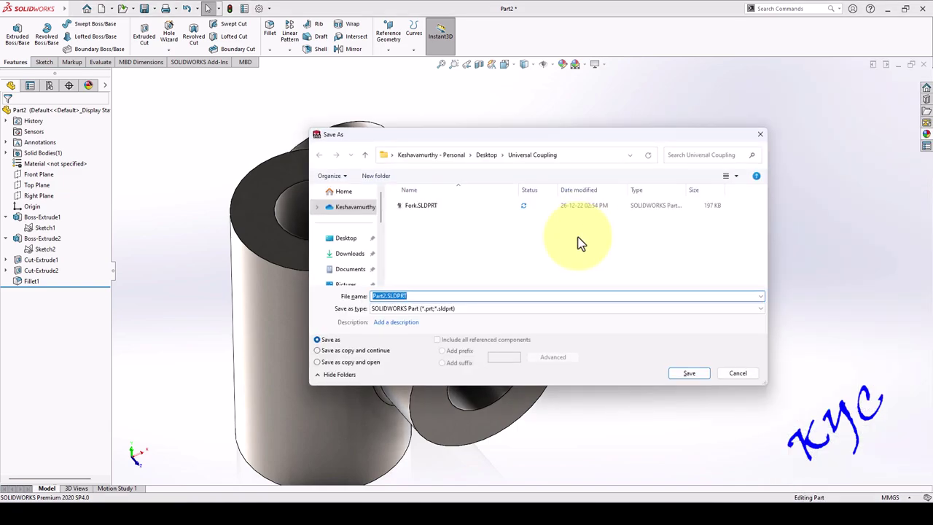
{"action": "key", "text": "Return"}
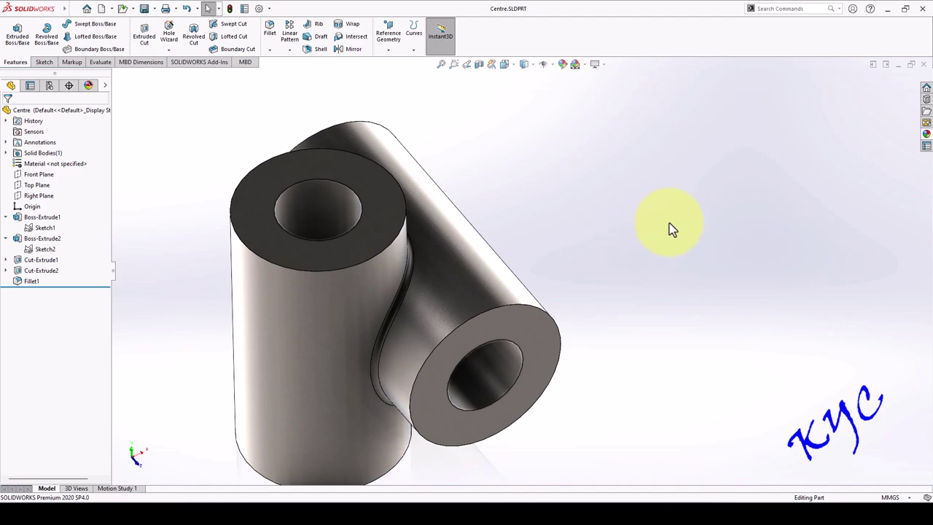
{"action": "left_click", "coordinate": [924, 65]}
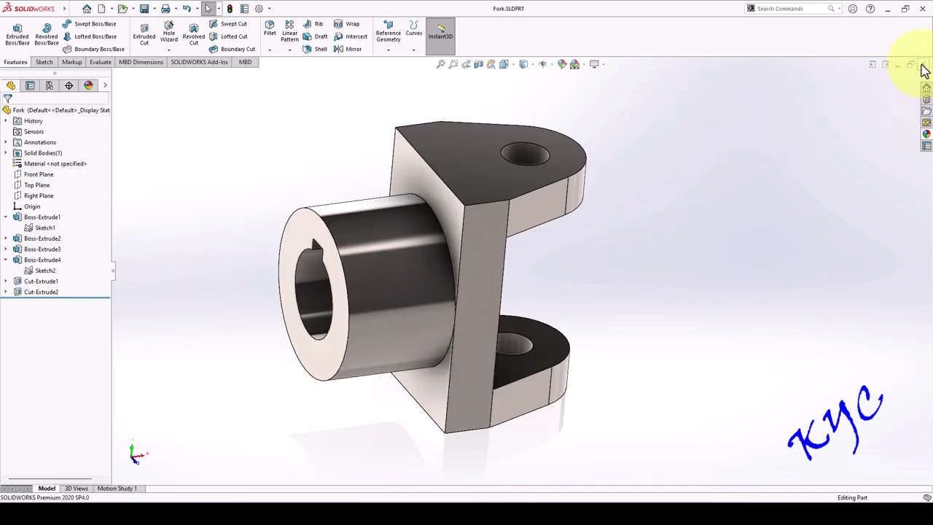
{"action": "left_click", "coordinate": [924, 64]}
Create a new part and sketch a circle of about 51 mm radius centred on the origin on the Right Plane.
{"action": "left_click", "coordinate": [104, 9]}
{"action": "double_click", "coordinate": [229, 258]}
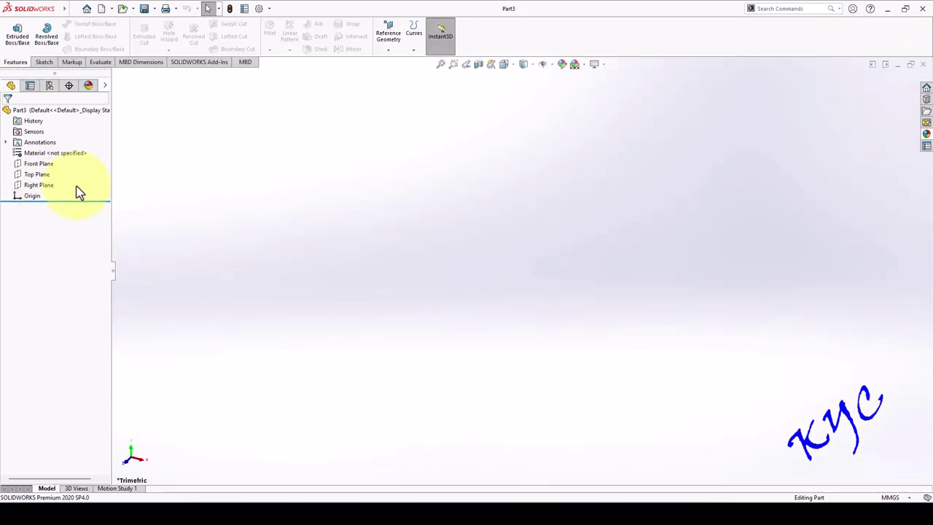
{"action": "right_click", "coordinate": [40, 185]}
{"action": "left_click", "coordinate": [58, 169]}
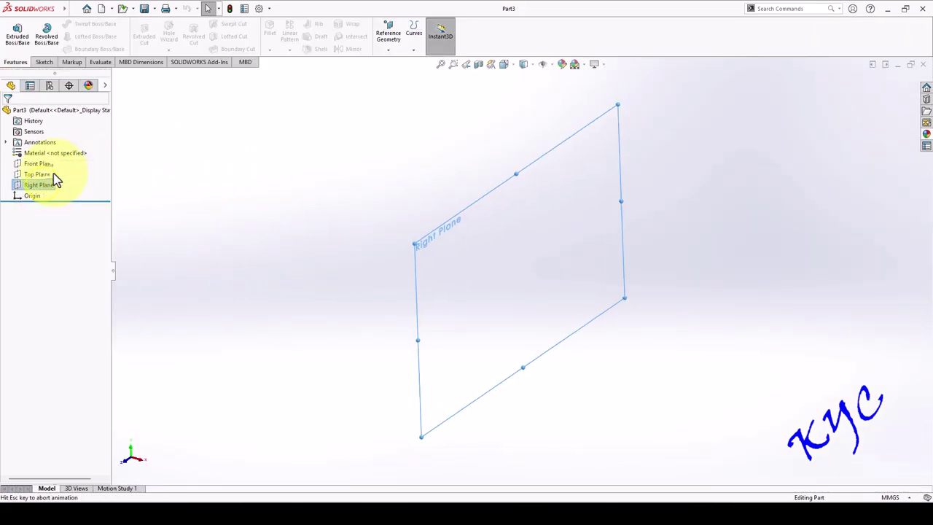
{"action": "left_click", "coordinate": [83, 24]}
{"action": "left_click", "coordinate": [520, 270]}
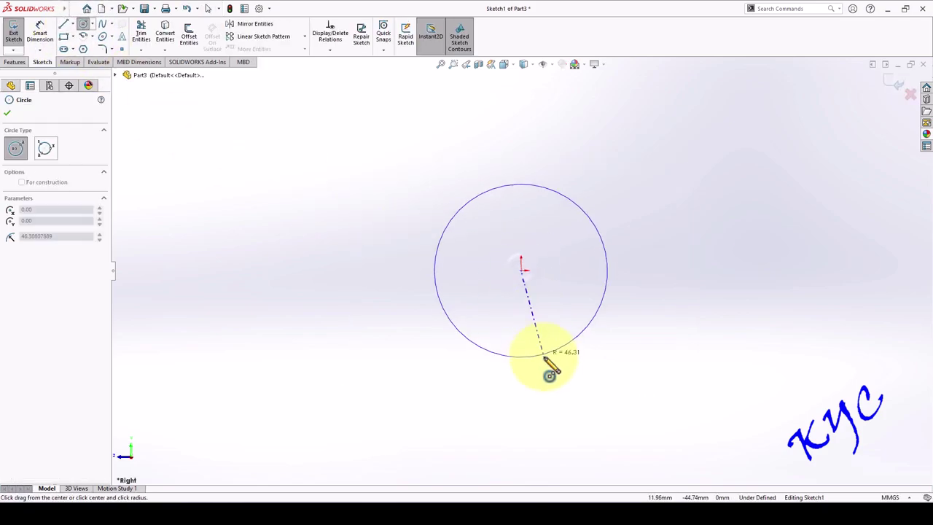
{"action": "left_click", "coordinate": [538, 364]}
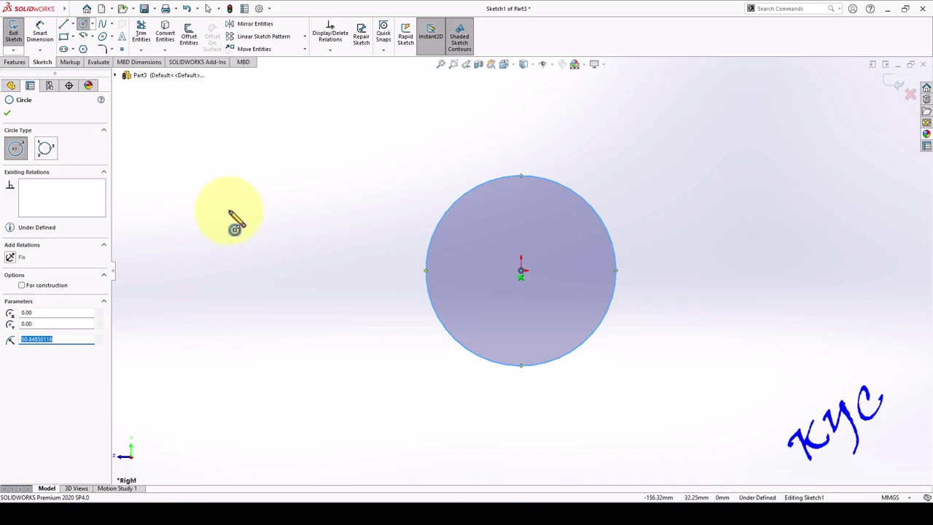
Sketch a horizontal midpoint line inside the circle, centred about 41 mm above the origin.
{"action": "left_click", "coordinate": [73, 24]}
{"action": "left_click", "coordinate": [84, 61]}
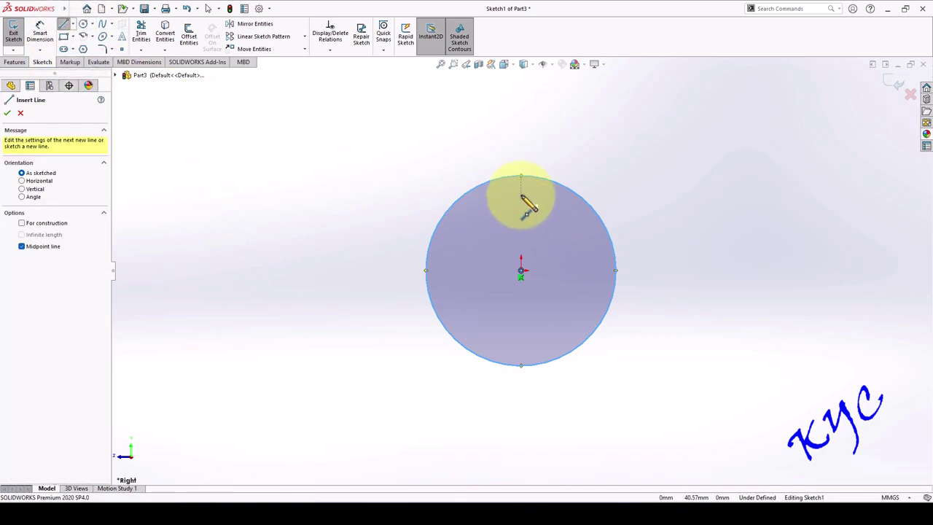
{"action": "left_click", "coordinate": [521, 194]}
{"action": "left_click", "coordinate": [541, 206]}
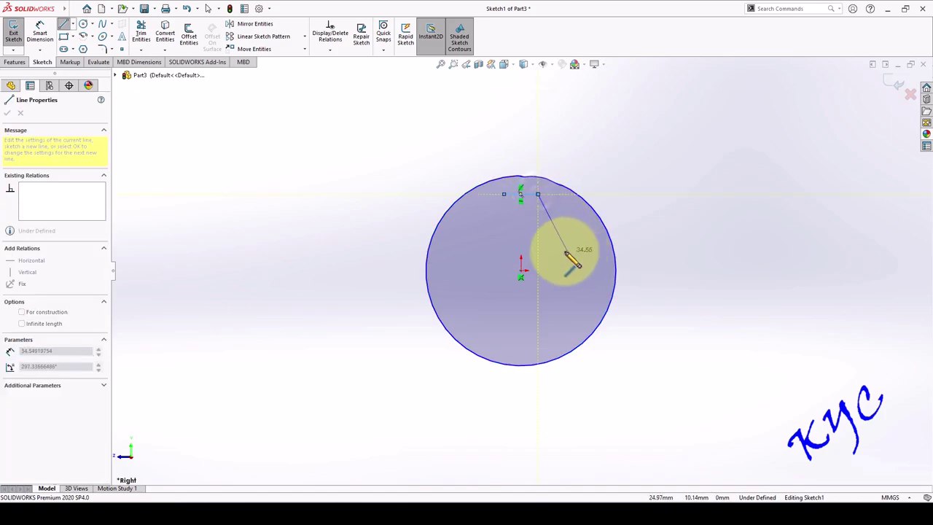
{"action": "key", "text": "Escape"}
{"action": "key", "text": "Escape"}
Add a vertical relation between the line's midpoint and the circle's centre.
{"action": "left_click", "coordinate": [521, 194]}
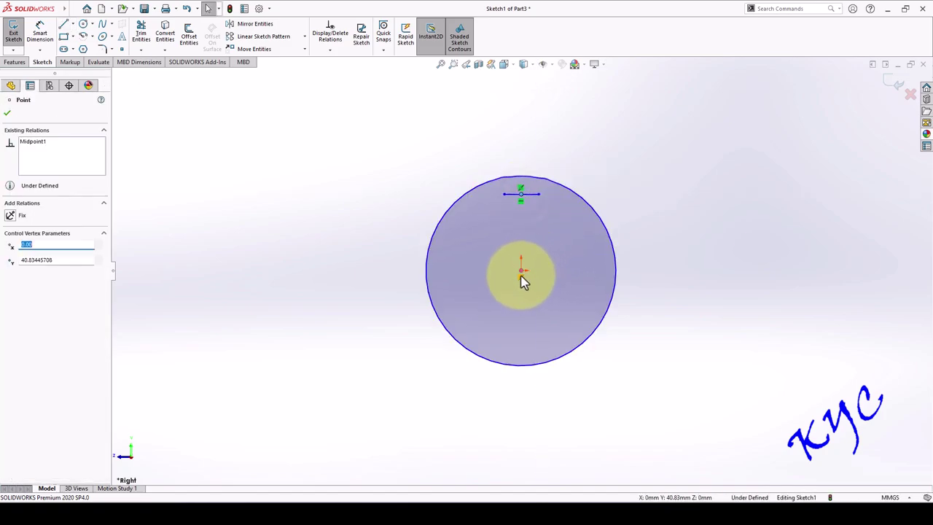
{"action": "left_click", "coordinate": [520, 272], "text": "ctrl"}
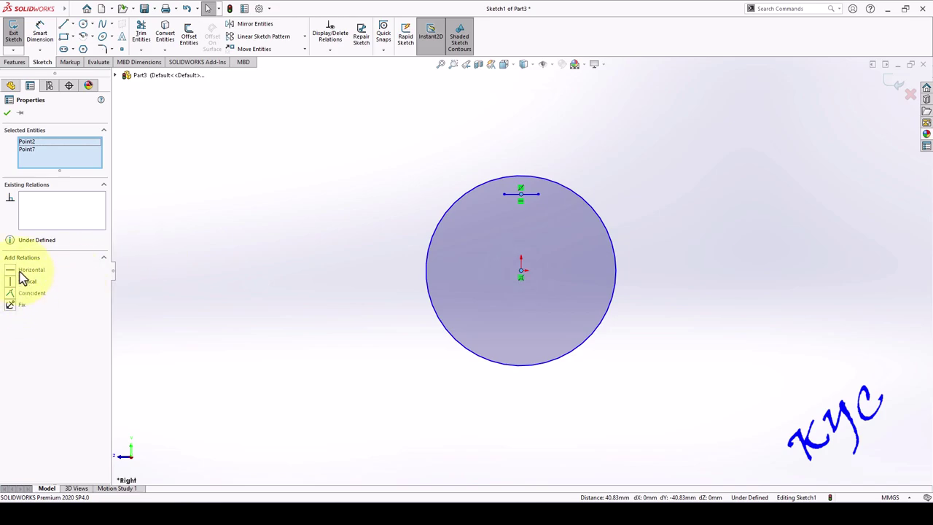
{"action": "left_click", "coordinate": [703, 213]}
Dimension the line's length as 8 mm and the circle's diameter as 30 mm.
{"action": "left_click", "coordinate": [39, 36]}
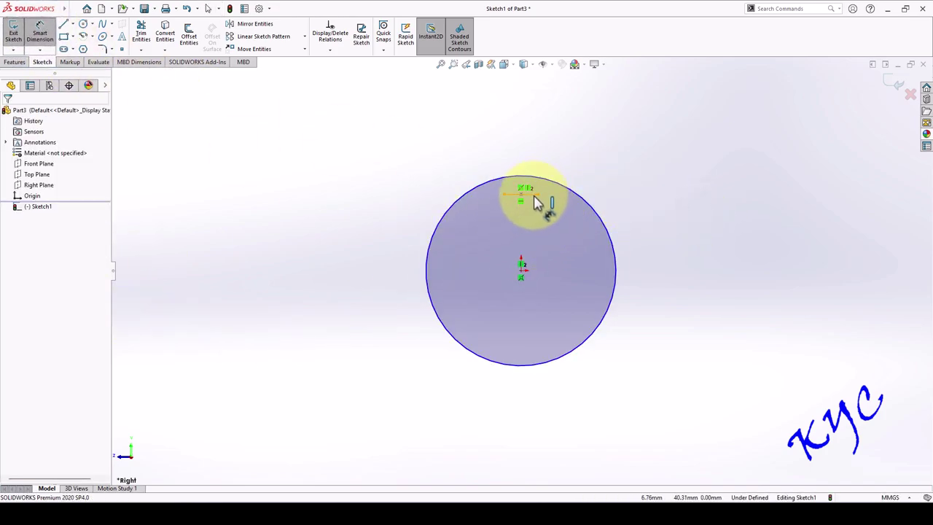
{"action": "left_click", "coordinate": [531, 194]}
{"action": "left_click", "coordinate": [534, 227]}
{"action": "type", "text": "8"}
{"action": "key", "text": "Return"}
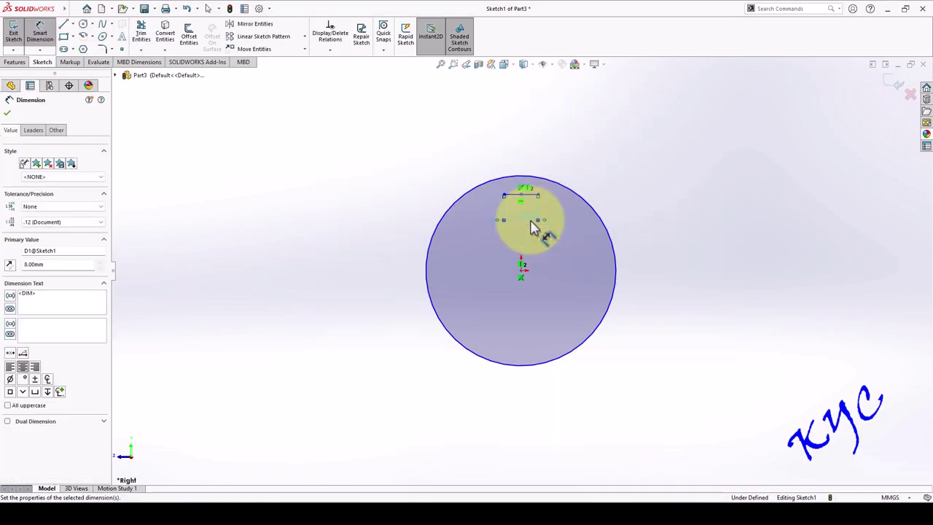
{"action": "left_click", "coordinate": [617, 272]}
{"action": "left_click", "coordinate": [664, 267]}
{"action": "type", "text": "30"}
{"action": "key", "text": "Return"}
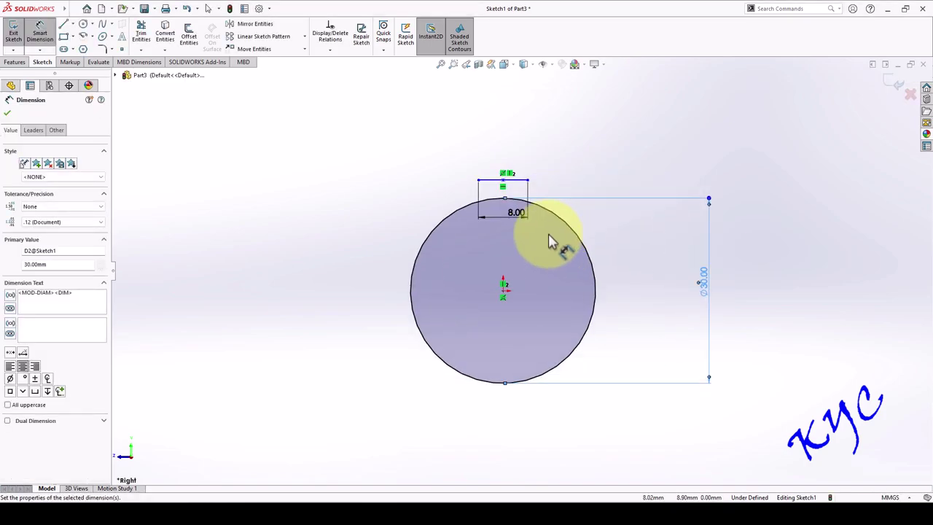
{"action": "key", "text": "Escape"}
Move the 8 mm line inside the circle's upper part and dimension it 26.5 mm from the circle's lowest point.
{"action": "left_click_drag", "start_coordinate": [503, 181], "coordinate": [510, 241]}
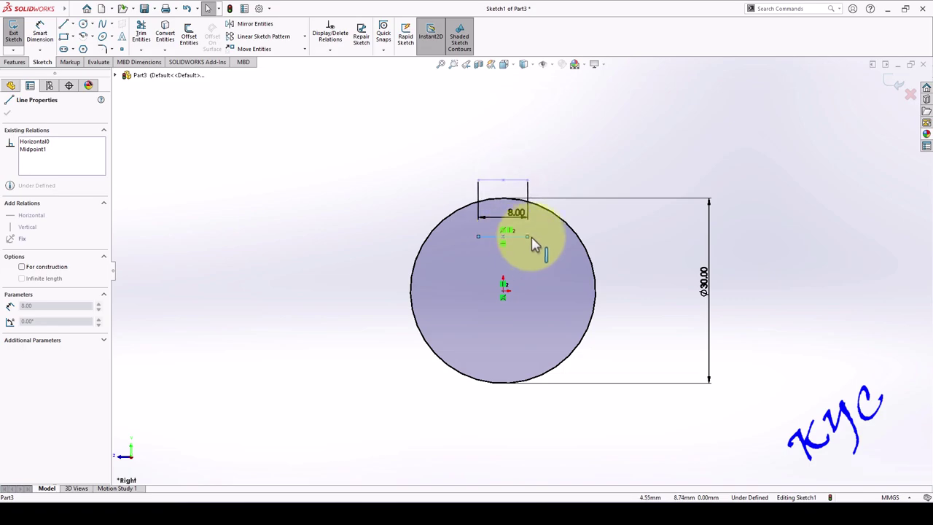
{"action": "left_click", "coordinate": [597, 241]}
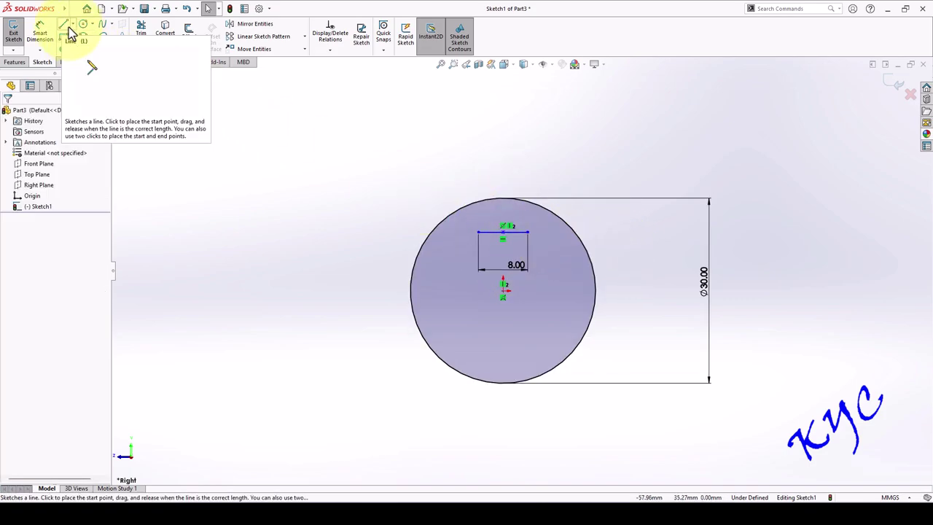
{"action": "left_click", "coordinate": [40, 35]}
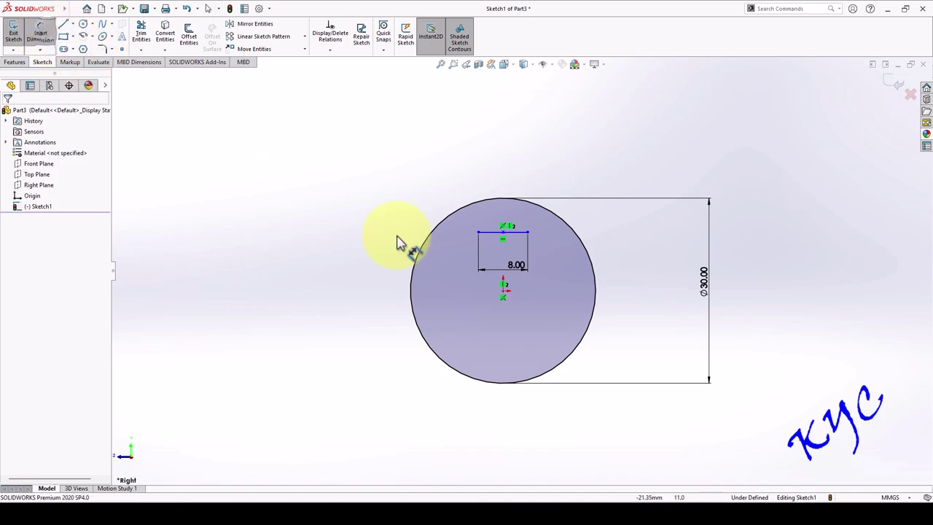
{"action": "left_click", "coordinate": [515, 236]}
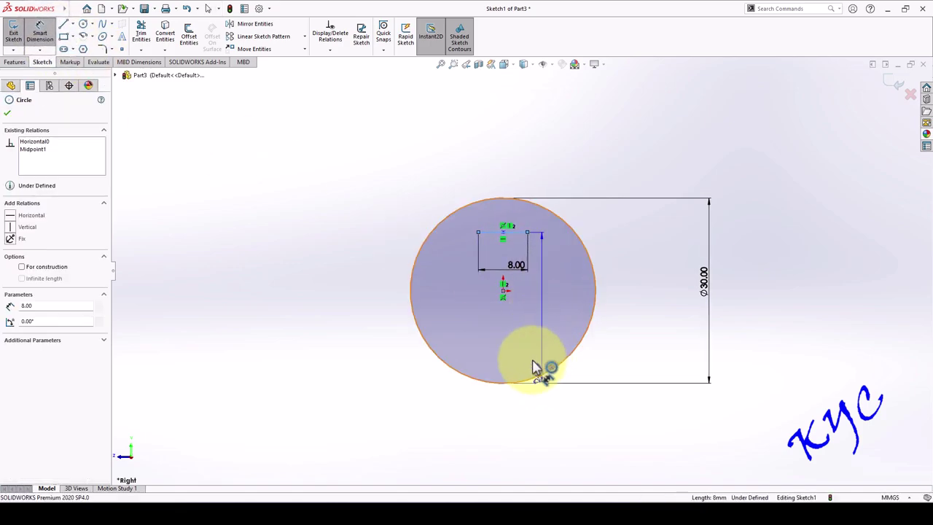
{"action": "left_click", "coordinate": [541, 371]}
{"action": "left_click", "coordinate": [646, 316]}
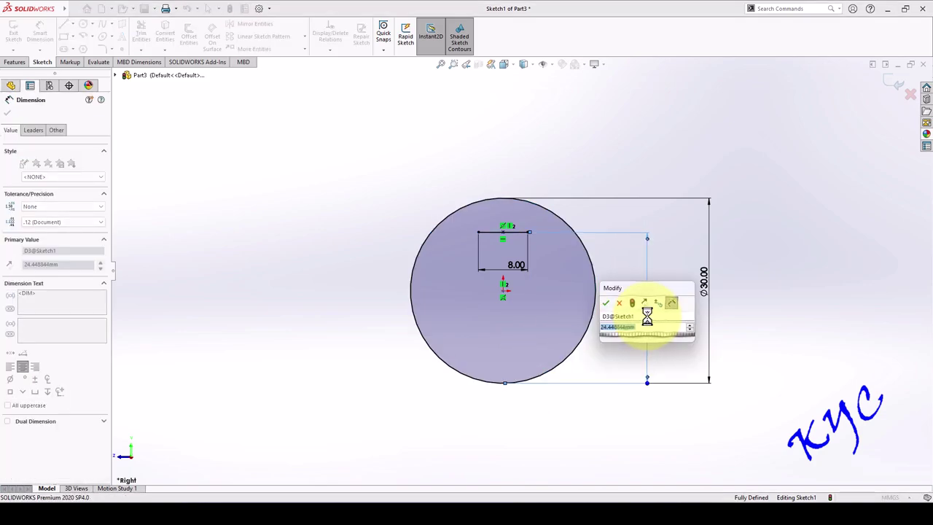
{"action": "type", "text": "26.5"}
{"action": "key", "text": "Return"}
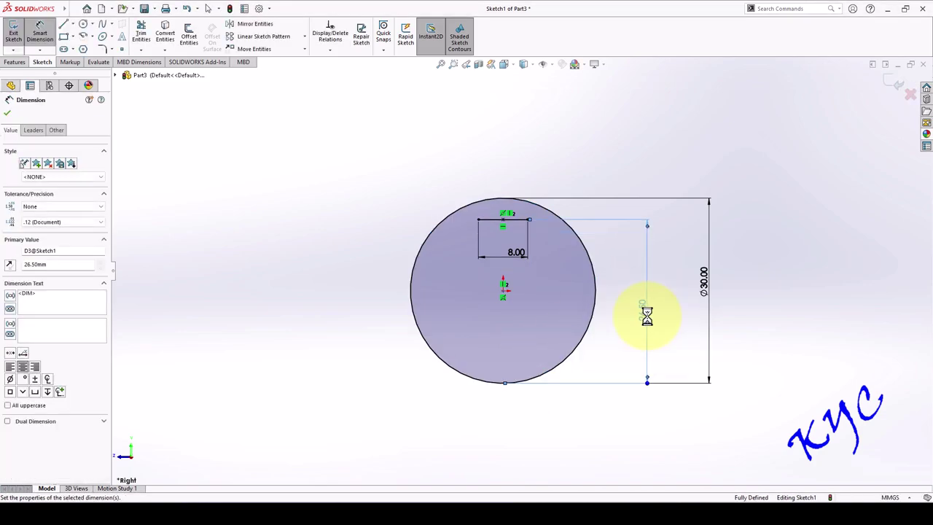
{"action": "key", "text": "Escape"}
Draw vertical lines from both ends of the 8 mm line up to the circle and exit the sketch.
{"action": "left_click", "coordinate": [64, 24]}
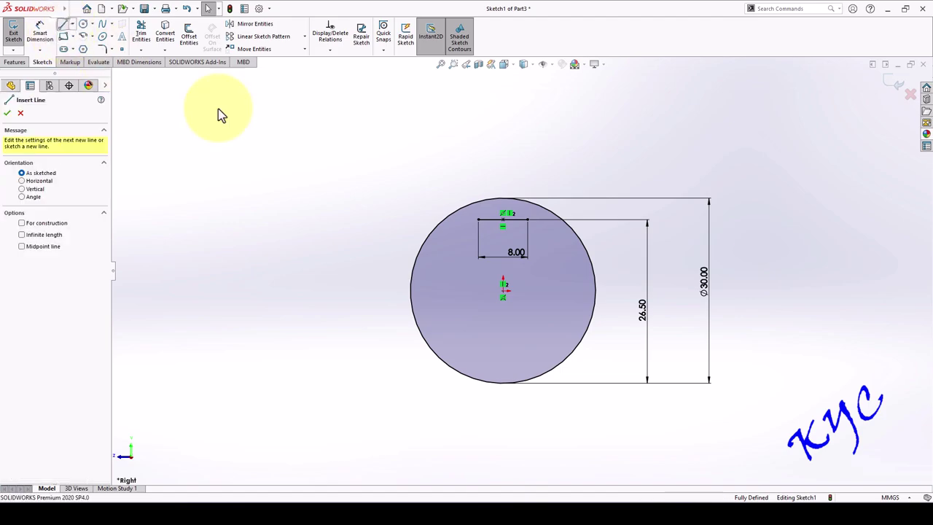
{"action": "left_click_drag", "start_coordinate": [478, 219], "coordinate": [478, 187]}
{"action": "mouse_move", "coordinate": [528, 220]}
{"action": "left_mouse_down"}
{"action": "mouse_move", "coordinate": [527, 182]}
{"action": "mouse_move", "coordinate": [537, 196]}
{"action": "mouse_move", "coordinate": [454, 193]}
{"action": "mouse_move", "coordinate": [572, 201]}
{"action": "left_mouse_up"}
{"action": "left_click", "coordinate": [142, 34]}
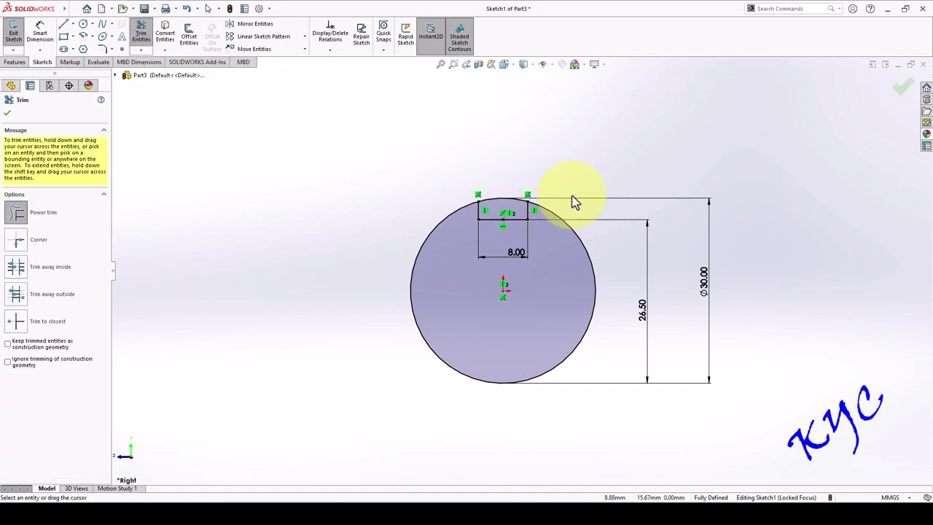
{"action": "left_click", "coordinate": [900, 95]}
{"action": "left_click", "coordinate": [892, 83]}
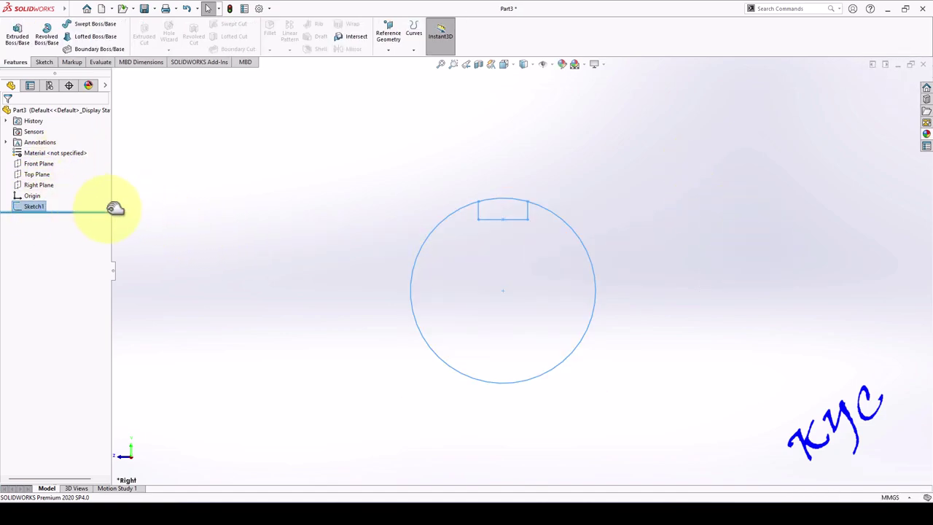
Extrude the circular region outside the keyway rectangle 60 mm as a blind boss.
{"action": "left_click", "coordinate": [21, 35]}
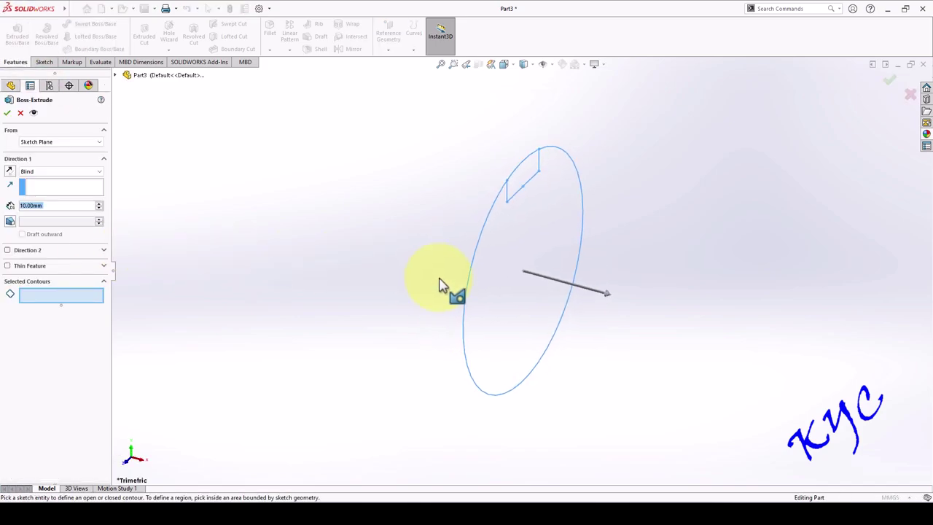
{"action": "left_click", "coordinate": [499, 295]}
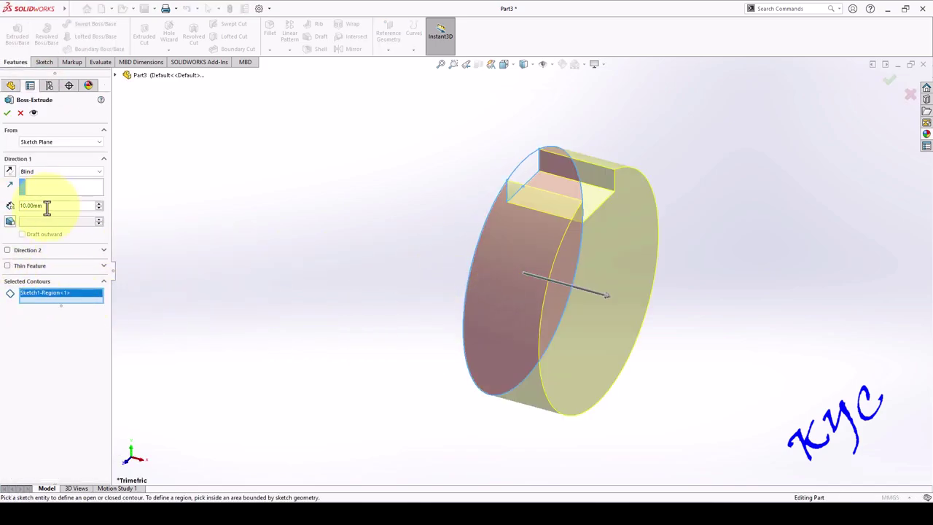
{"action": "key", "text": "Return"}
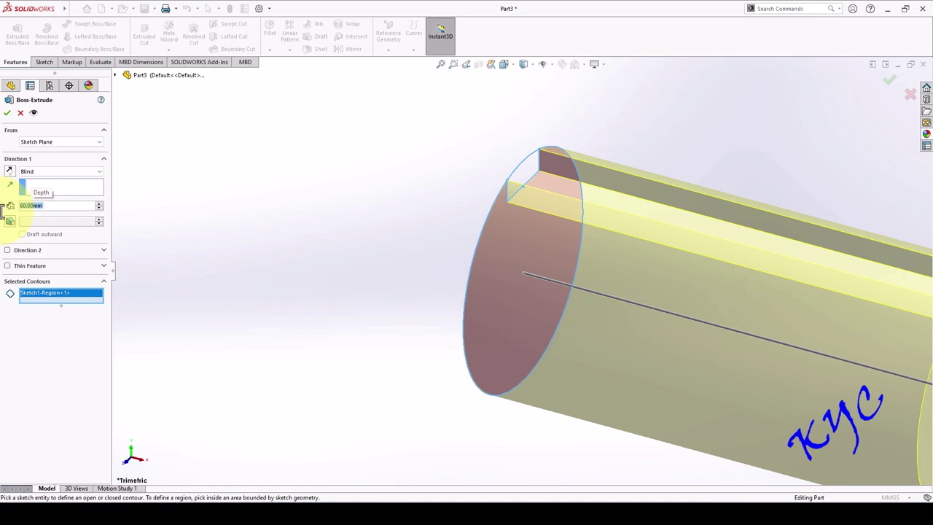
{"action": "scroll", "coordinate": [620, 309], "scroll_direction": "down", "scroll_amount": 5}
{"action": "scroll", "coordinate": [810, 269], "scroll_direction": "up", "scroll_amount": 4}
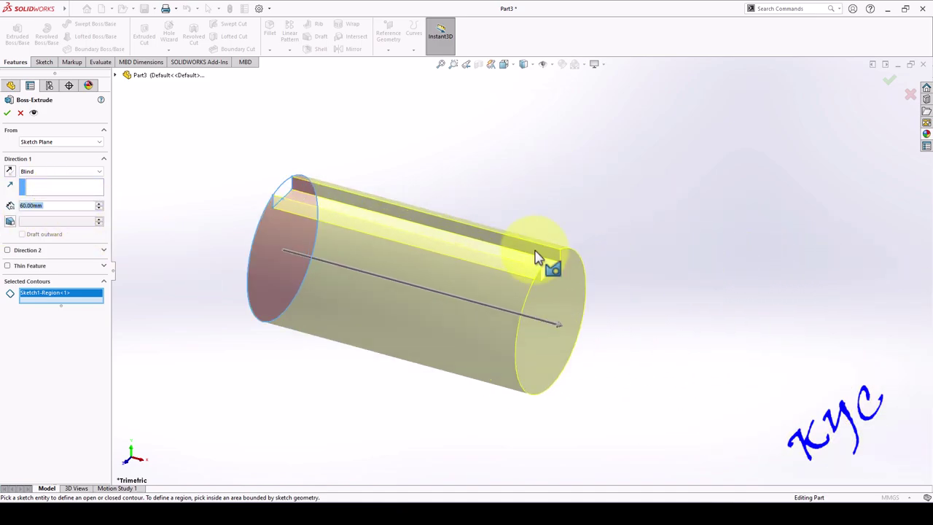
{"action": "left_click", "coordinate": [6, 113]}
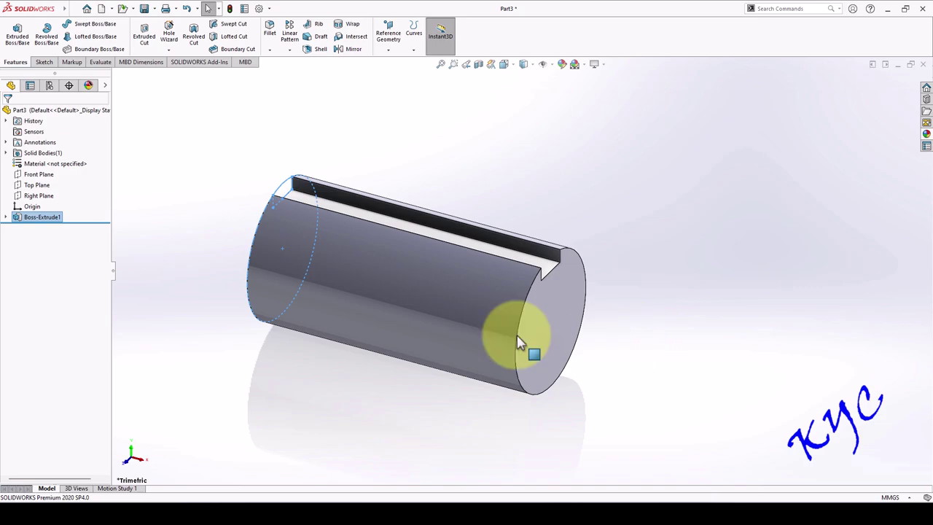
Start a second boss extrusion from the shaft's existing sketch, selecting the keyway and main circle regions with Thin Feature off.
{"action": "left_click", "coordinate": [6, 217]}
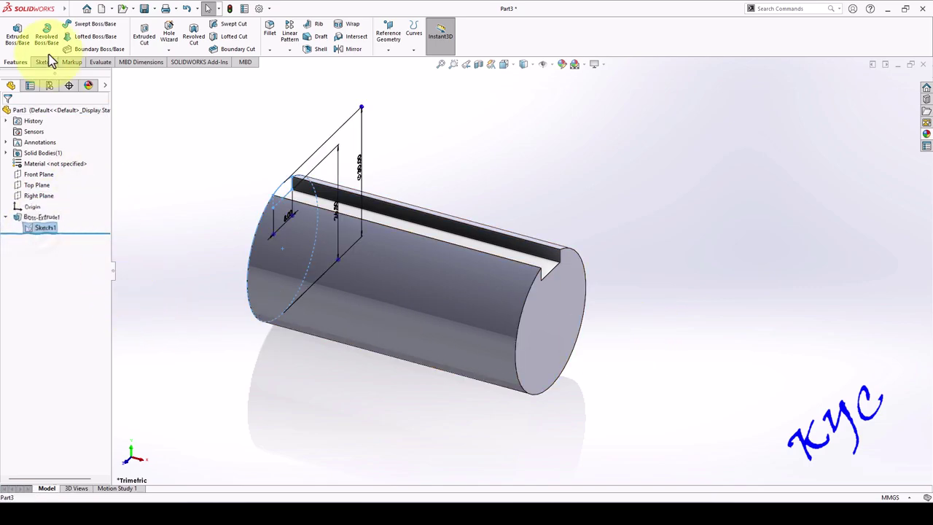
{"action": "left_click", "coordinate": [22, 40]}
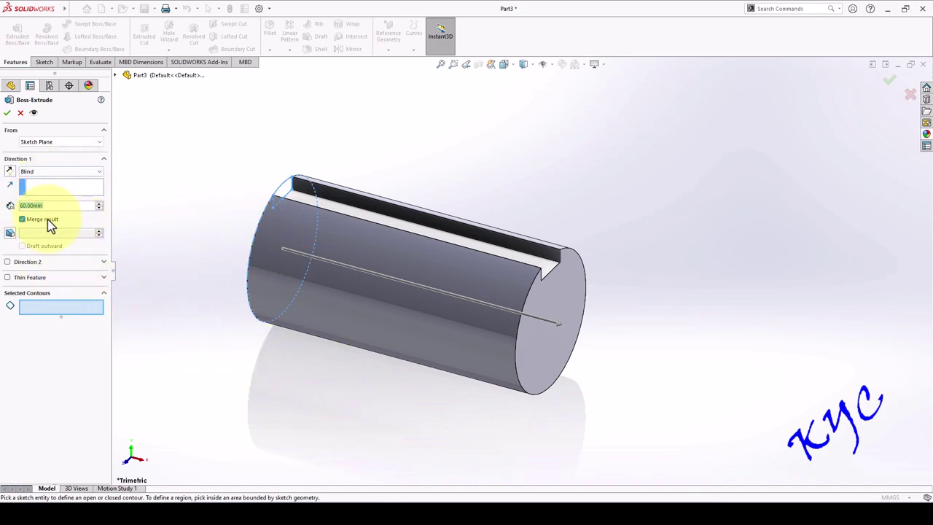
{"action": "left_click", "coordinate": [285, 197]}
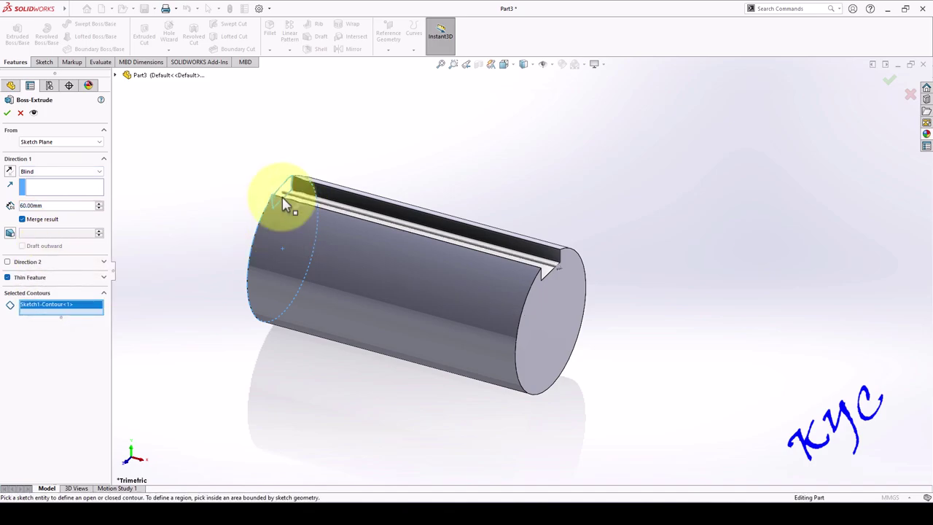
{"action": "left_click", "coordinate": [282, 198]}
{"action": "left_click", "coordinate": [267, 302]}
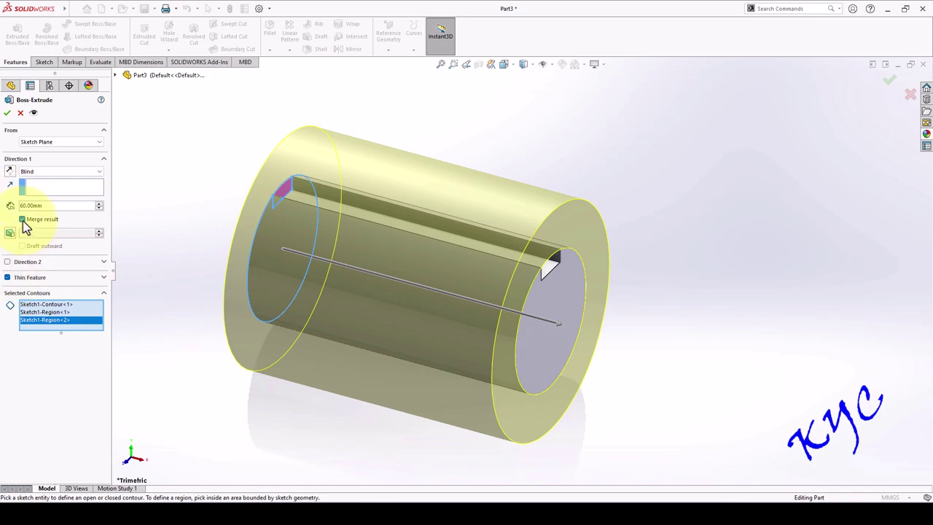
{"action": "left_click", "coordinate": [7, 277]}
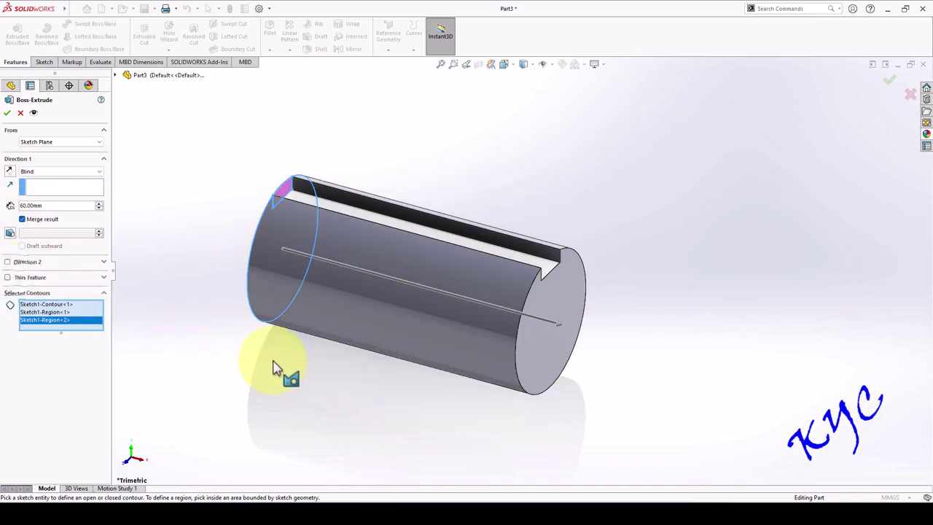
{"action": "middle_click_drag", "start_coordinate": [245, 386], "coordinate": [284, 386]}
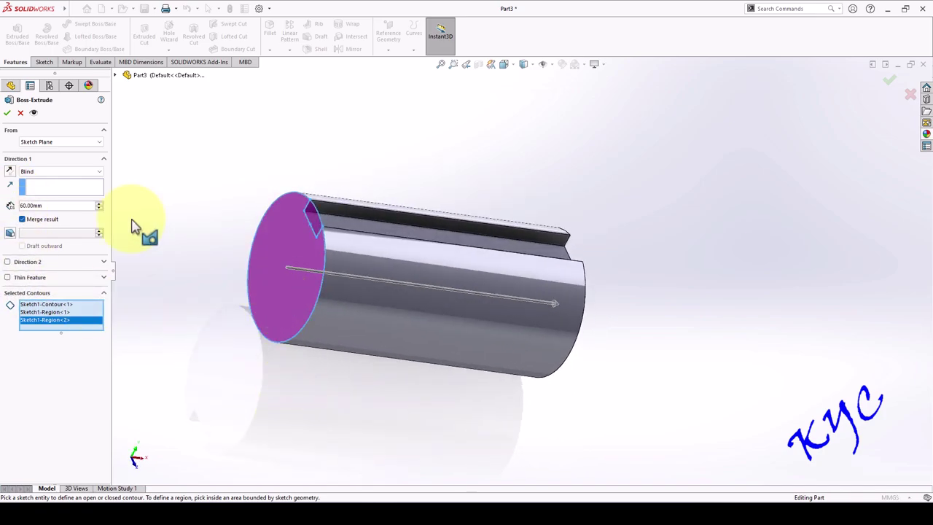
Reverse the extrusion direction, set its depth to 20 mm, and complete it with only the two closed regions selected.
{"action": "left_click", "coordinate": [9, 171]}
{"action": "double_click", "coordinate": [31, 204]}
{"action": "type", "text": "20"}
{"action": "key", "text": "Return"}
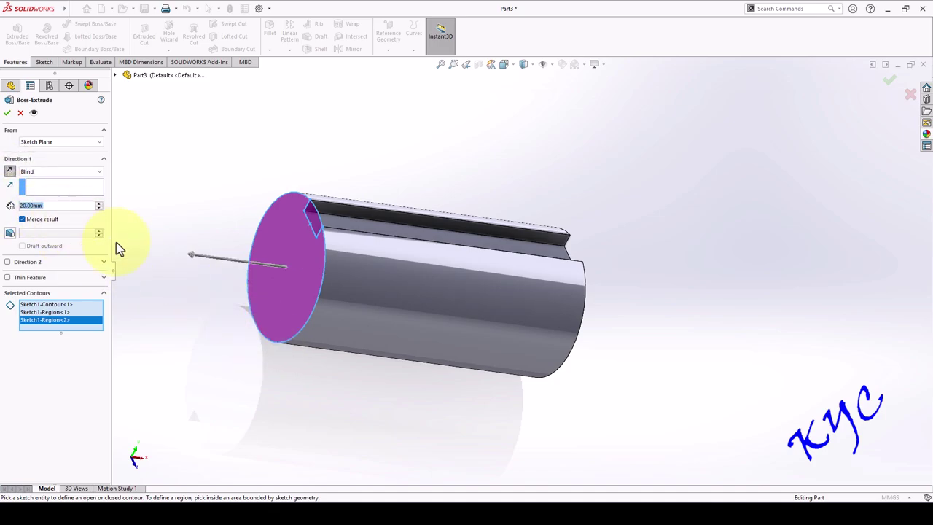
{"action": "left_click", "coordinate": [61, 305]}
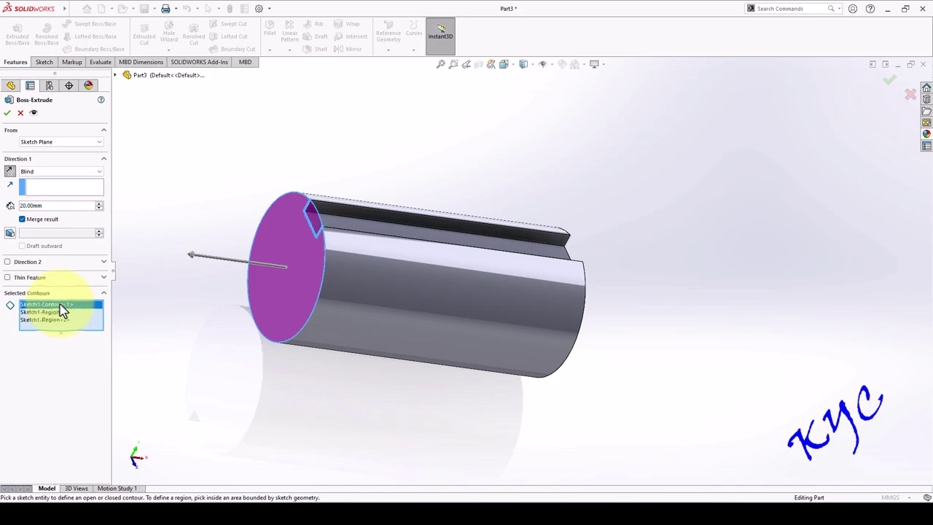
{"action": "key", "text": "Delete"}
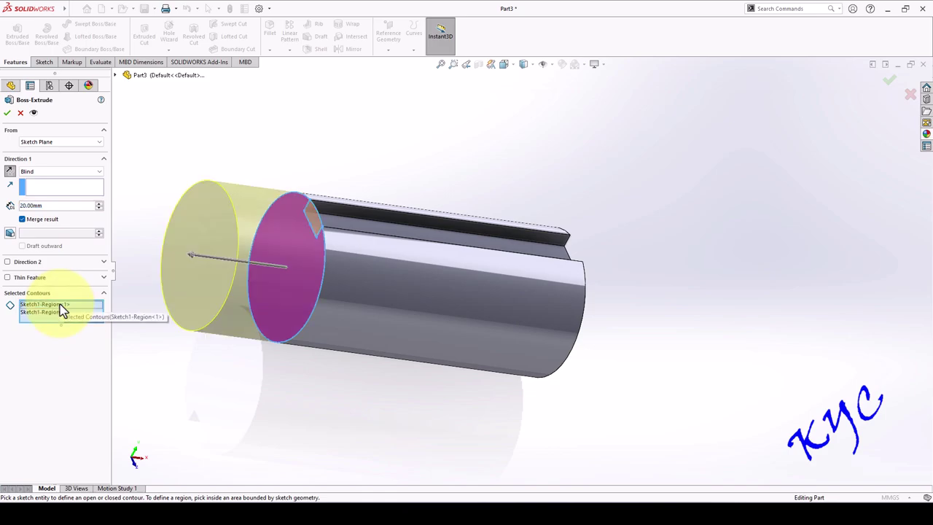
{"action": "left_click", "coordinate": [7, 112]}
Save the part as Shaft in the Universal Coupling folder.
{"action": "middle_click_drag", "start_coordinate": [669, 302], "coordinate": [650, 291]}
{"action": "middle_click_drag", "start_coordinate": [270, 385], "coordinate": [365, 441]}
{"action": "middle_click_drag", "start_coordinate": [597, 381], "coordinate": [495, 309]}
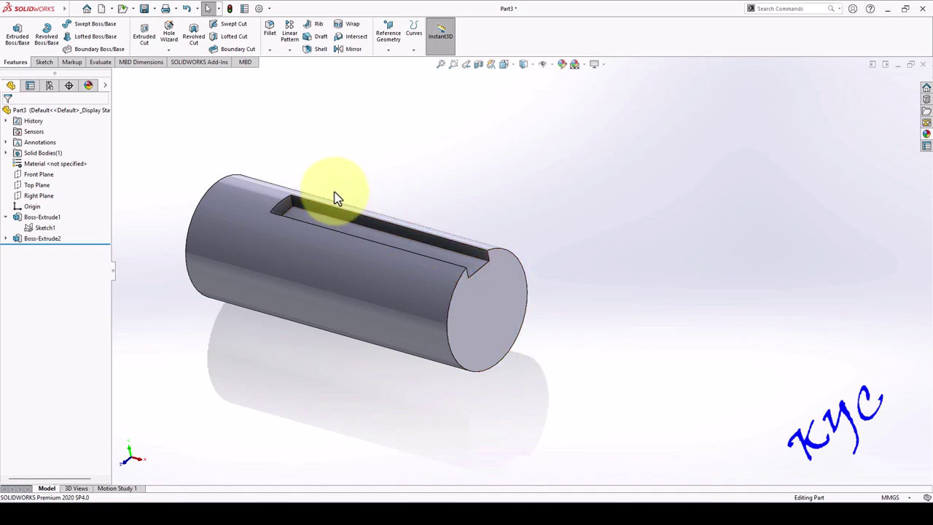
{"action": "key", "text": "ctrl+s"}
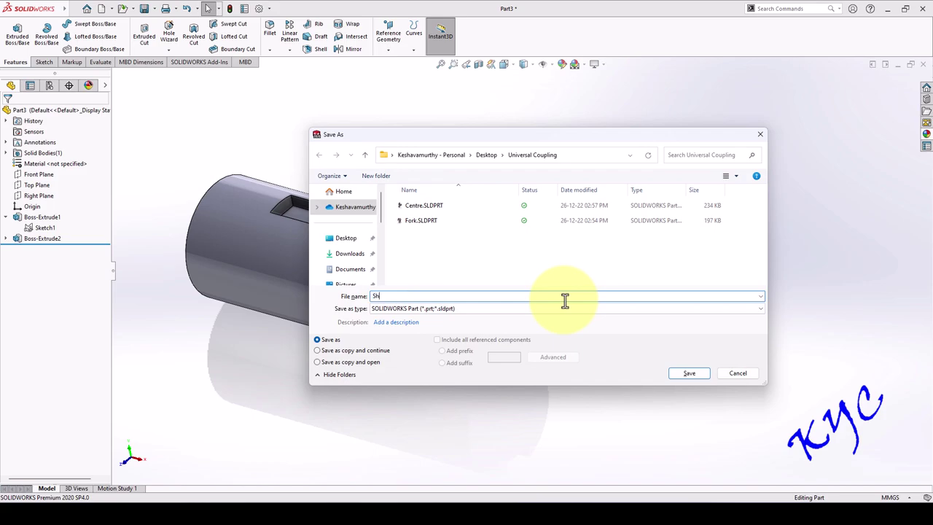
{"action": "key", "text": "Return"}
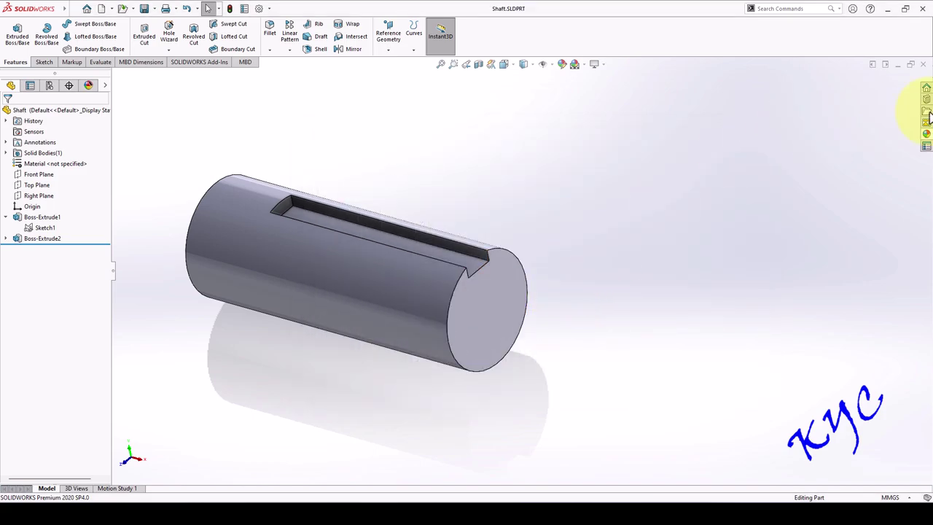
Apply the cast stainless steel appearance to the shaft and close the part.
{"action": "left_click", "coordinate": [926, 135]}
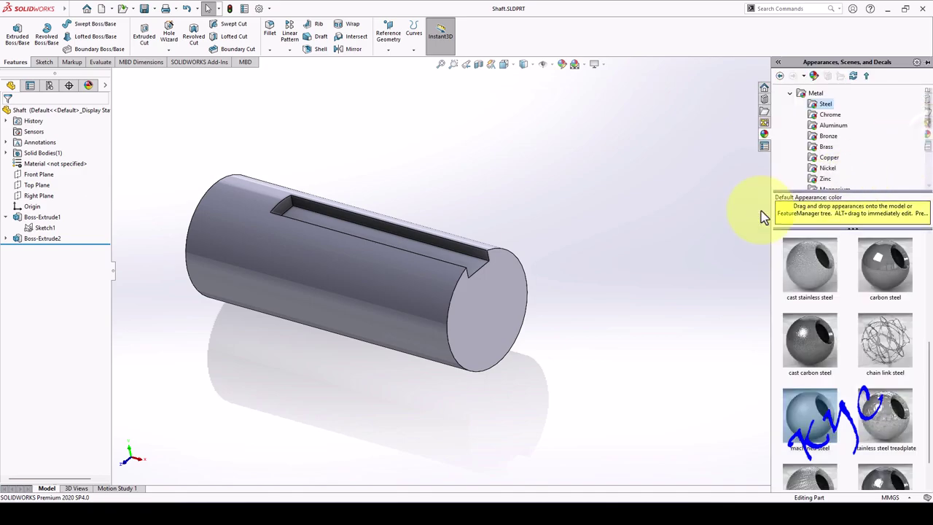
{"action": "double_click", "coordinate": [826, 269]}
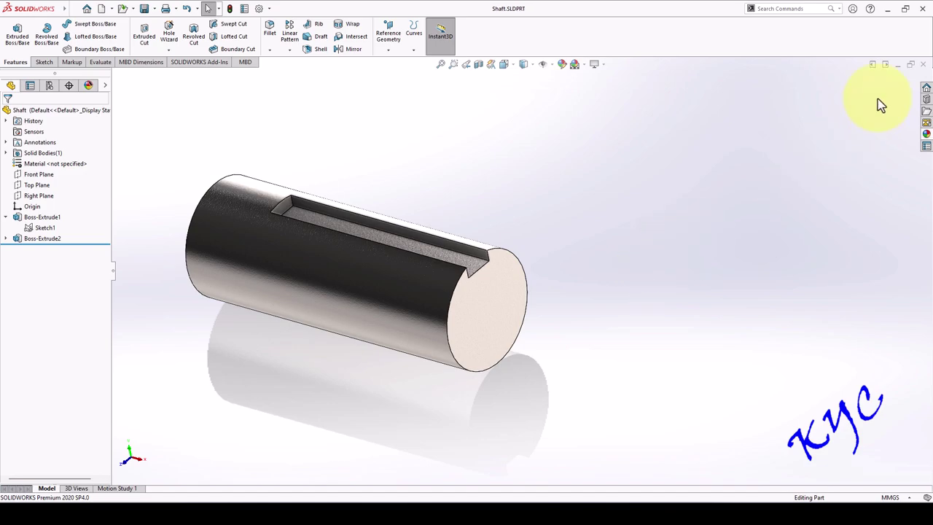
{"action": "left_click", "coordinate": [922, 64]}
Create a new part and sketch a corner rectangle about 34 by 24 mm from the origin on the Right Plane.
{"action": "left_click", "coordinate": [102, 10]}
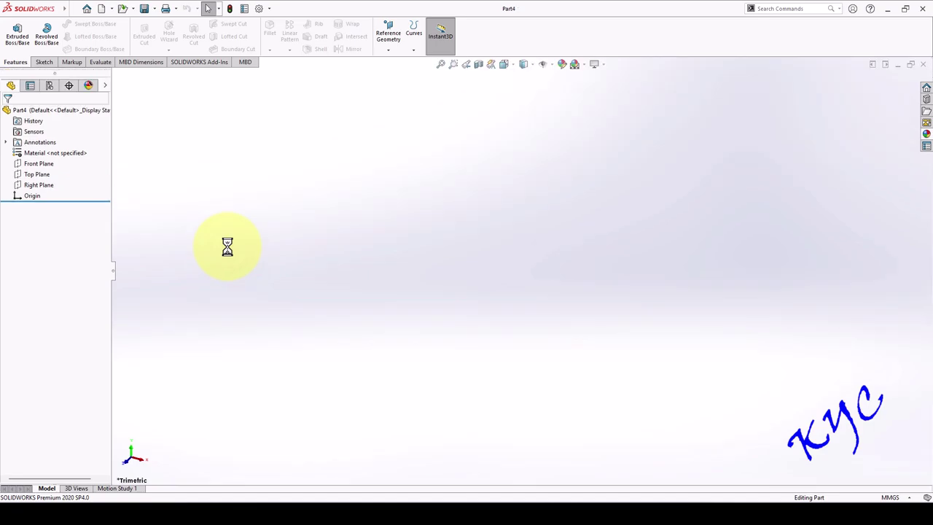
{"action": "right_click", "coordinate": [45, 164]}
{"action": "right_click", "coordinate": [26, 185]}
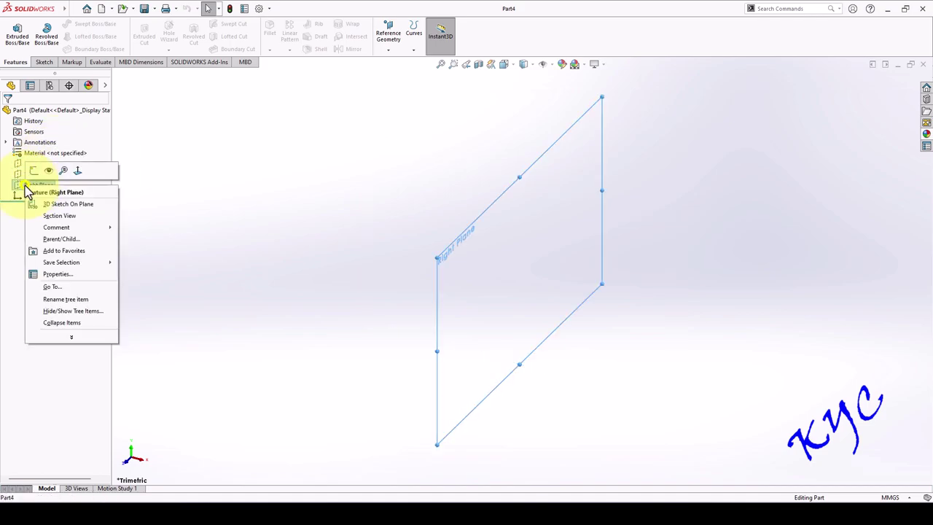
{"action": "left_click", "coordinate": [35, 171]}
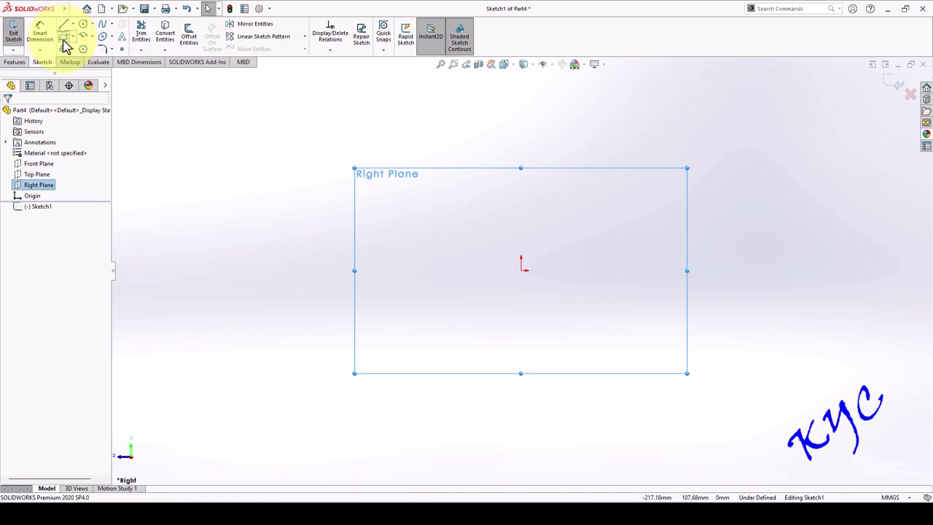
{"action": "left_click", "coordinate": [64, 36]}
{"action": "mouse_move", "coordinate": [520, 271]}
{"action": "left_mouse_down"}
{"action": "mouse_move", "coordinate": [579, 245]}
{"action": "mouse_move", "coordinate": [583, 225]}
{"action": "left_mouse_up"}
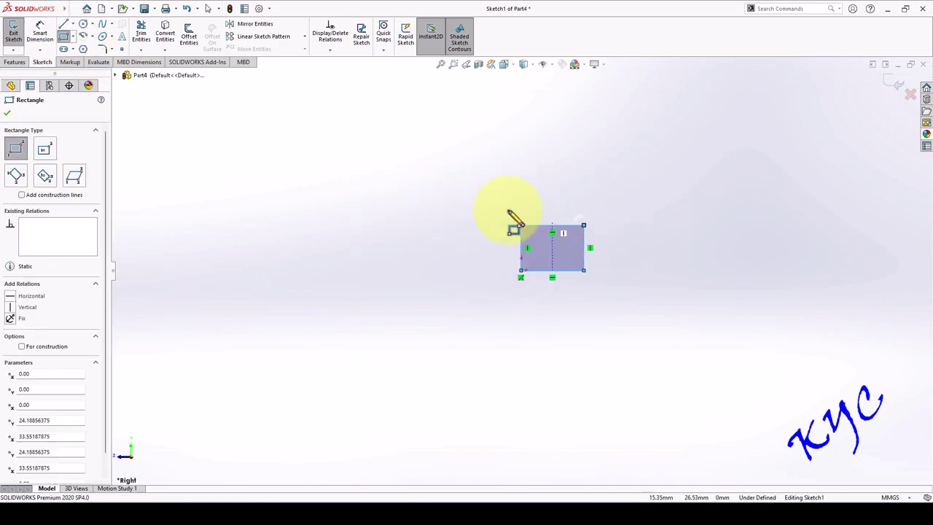
Dimension the rectangle to 8 mm wide and 7 mm high.
{"action": "left_click", "coordinate": [48, 33]}
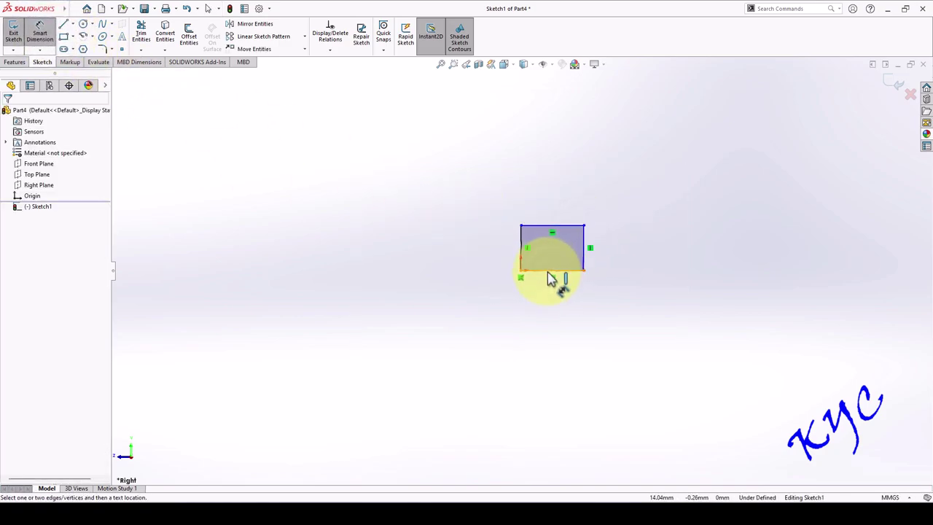
{"action": "left_click", "coordinate": [550, 279]}
{"action": "left_click", "coordinate": [550, 315]}
{"action": "type", "text": "8"}
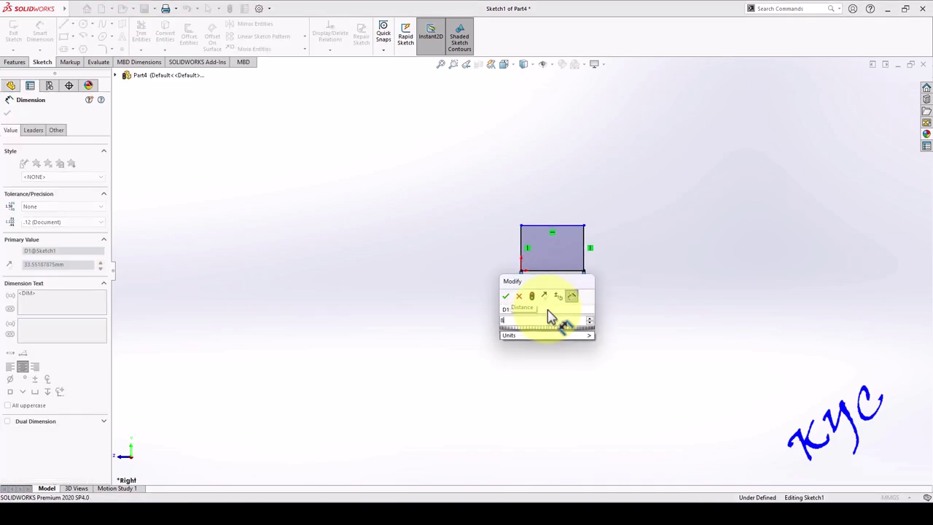
{"action": "key", "text": "Return"}
{"action": "left_click", "coordinate": [585, 255]}
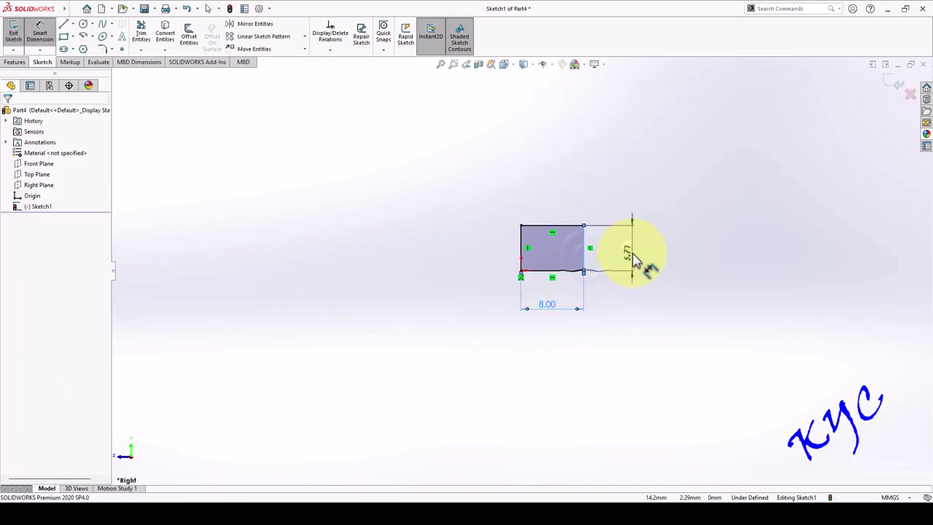
{"action": "left_click", "coordinate": [634, 259]}
{"action": "type", "text": "7"}
{"action": "key", "text": "Return"}
{"action": "scroll", "coordinate": [644, 243], "scroll_direction": "down", "scroll_amount": 3}
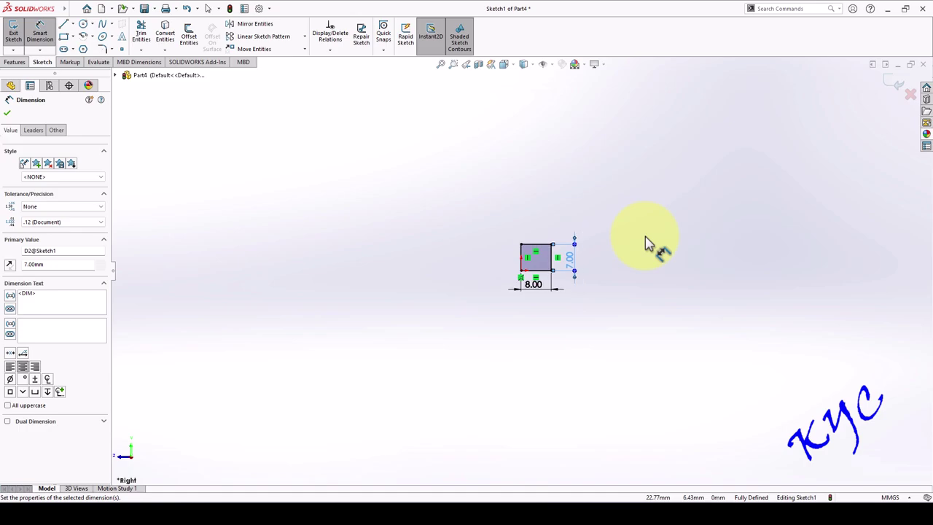
{"action": "scroll", "coordinate": [645, 243], "scroll_direction": "up", "scroll_amount": 2}
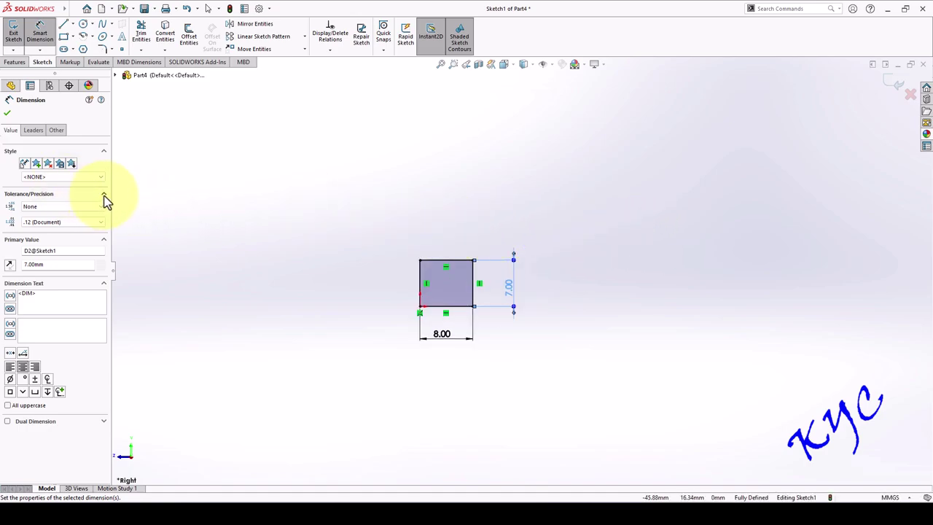
Exit the sketch and extrude the rectangle to a blind depth of 56 mm.
{"action": "left_click", "coordinate": [15, 33]}
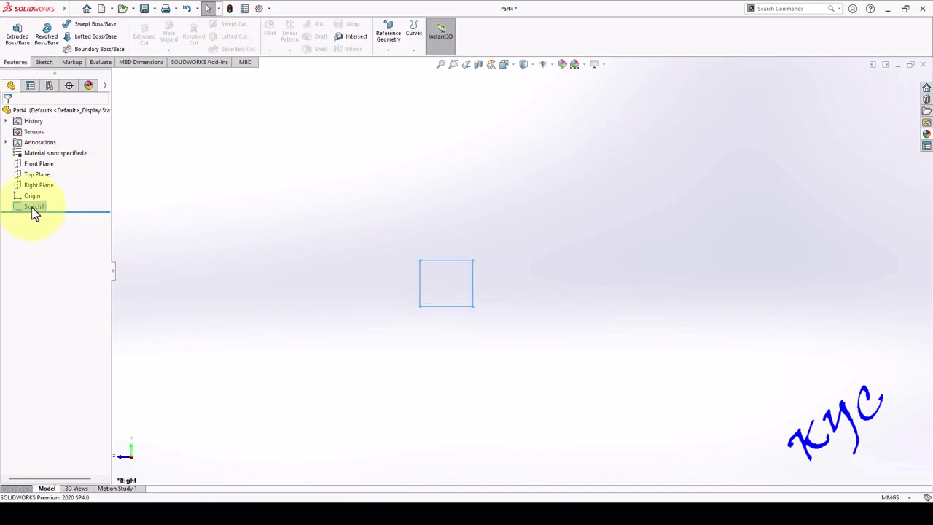
{"action": "left_click", "coordinate": [17, 36]}
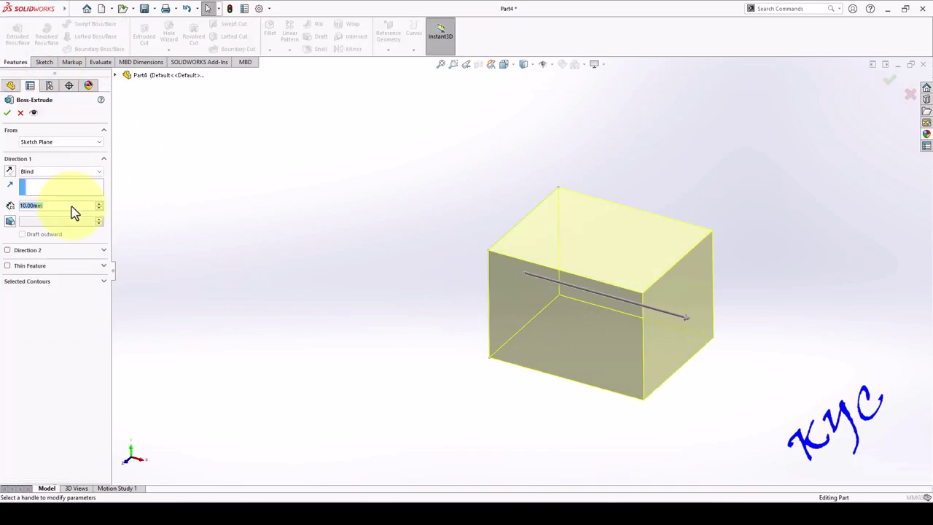
{"action": "type", "text": "56"}
{"action": "key", "text": "Return"}
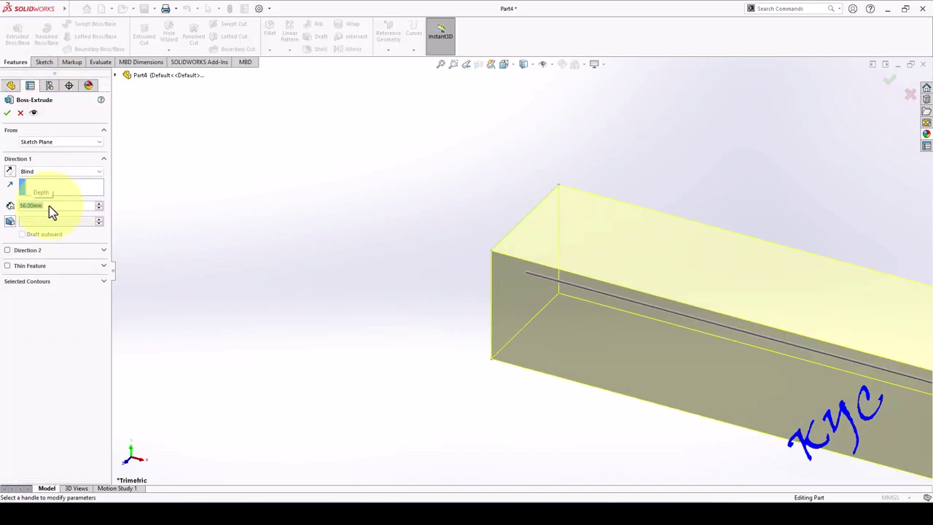
{"action": "left_click", "coordinate": [7, 113]}
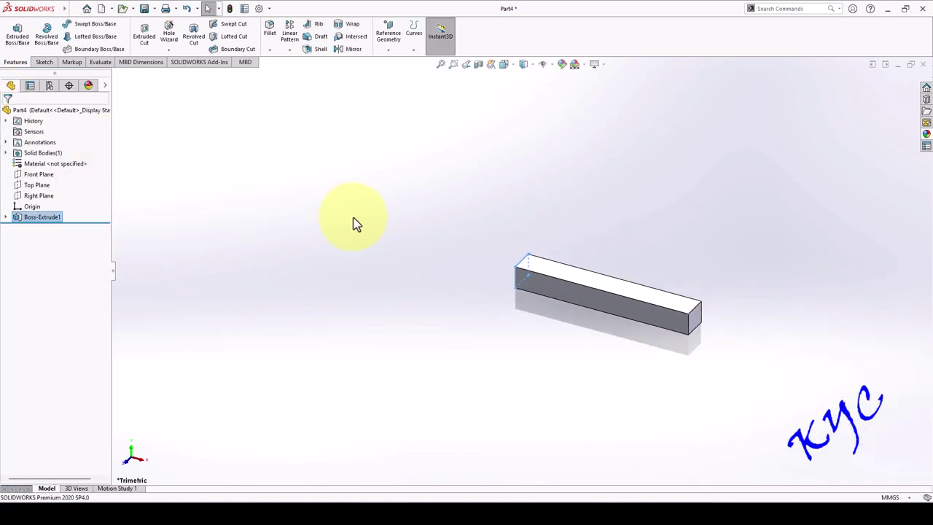
Apply the gloss blue car paint appearance to the key's long top face.
{"action": "key", "text": "ctrl+4"}
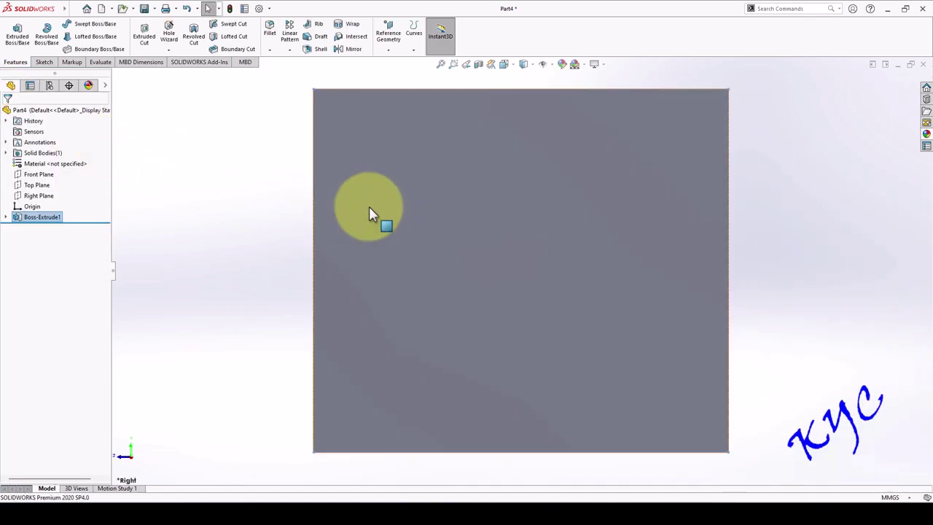
{"action": "left_click", "coordinate": [489, 186]}
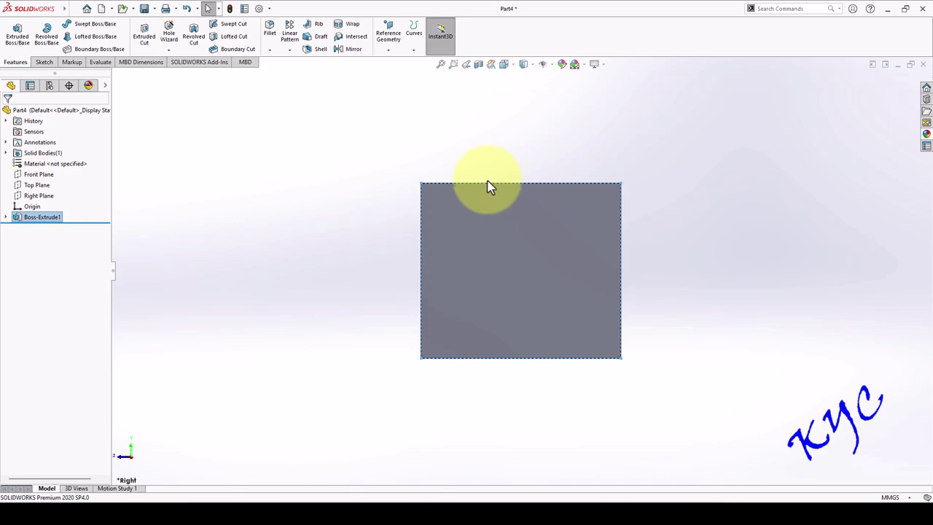
{"action": "middle_click_drag", "start_coordinate": [630, 160], "coordinate": [710, 302]}
{"action": "left_click", "coordinate": [539, 218]}
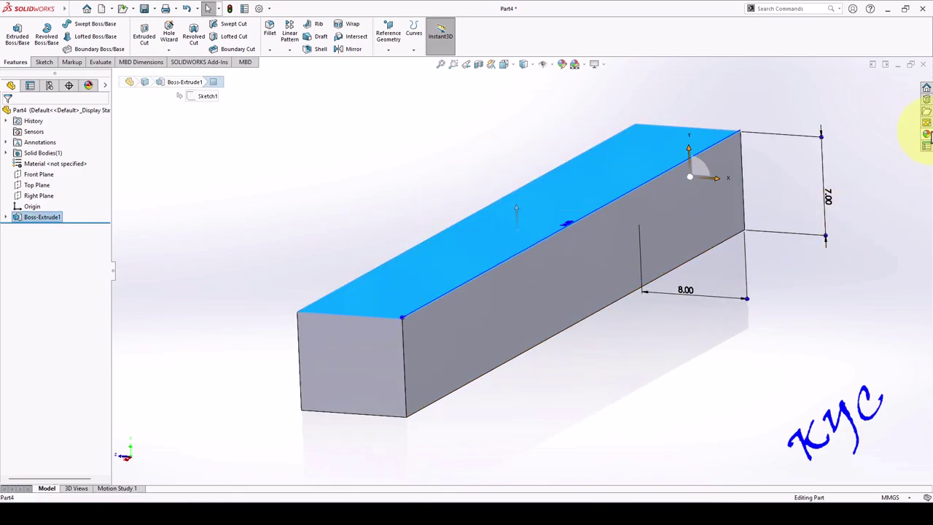
{"action": "left_click", "coordinate": [927, 136]}
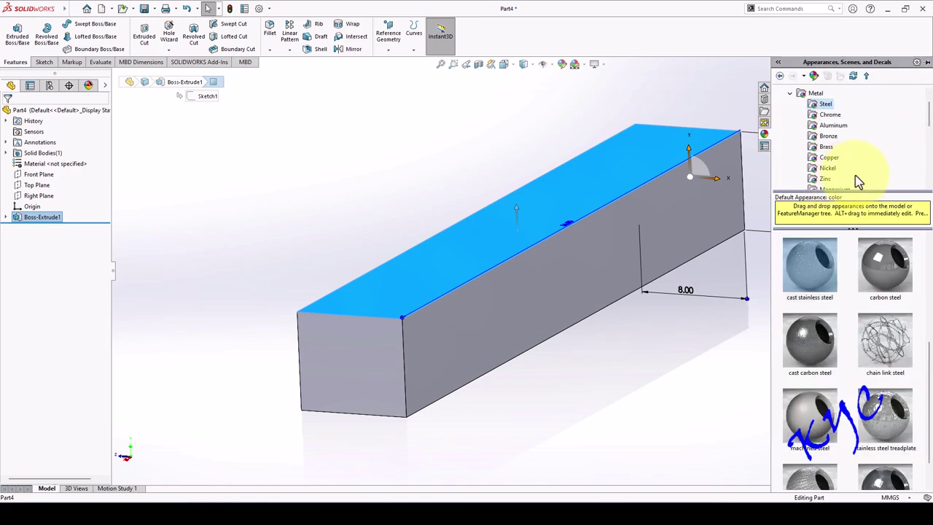
{"action": "scroll", "coordinate": [835, 130], "scroll_direction": "up", "scroll_amount": 3}
{"action": "left_click", "coordinate": [815, 115]}
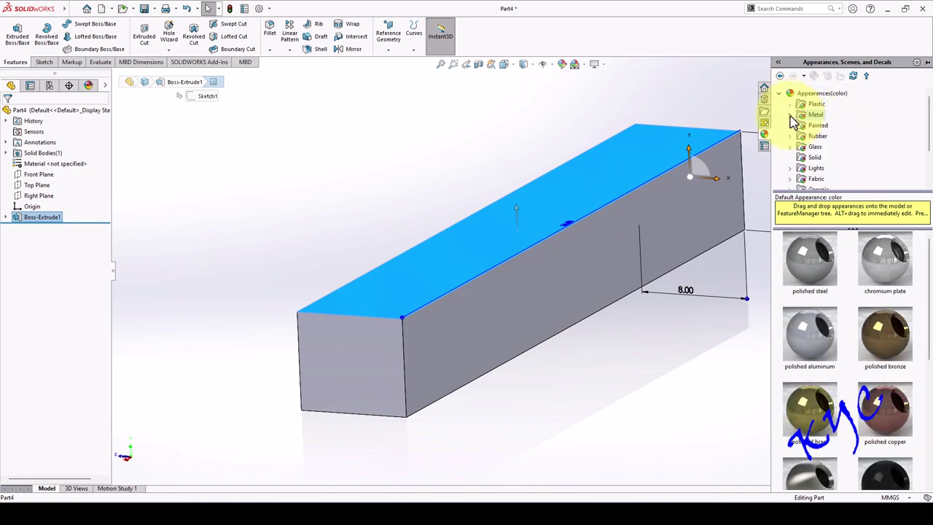
{"action": "left_click", "coordinate": [818, 135]}
{"action": "left_click", "coordinate": [823, 147]}
{"action": "left_click", "coordinate": [818, 137]}
{"action": "left_click", "coordinate": [827, 156]}
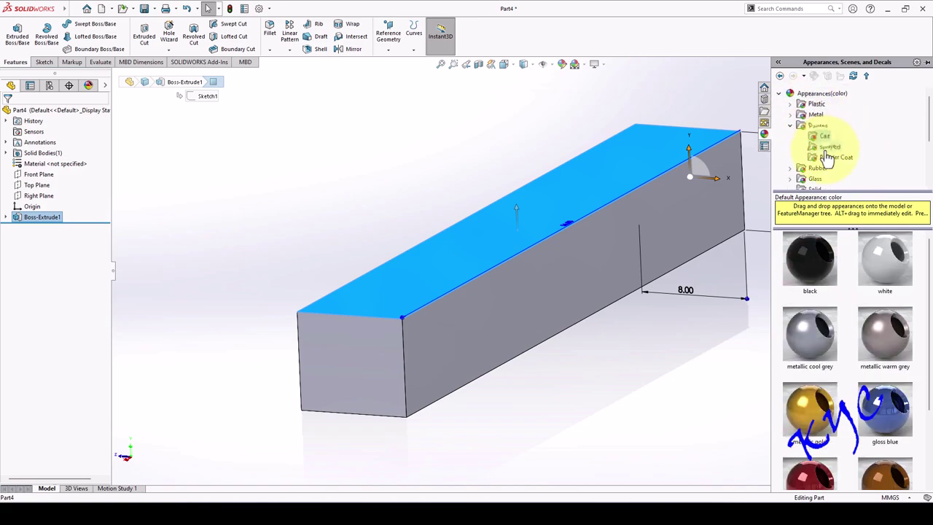
{"action": "left_click", "coordinate": [901, 416]}
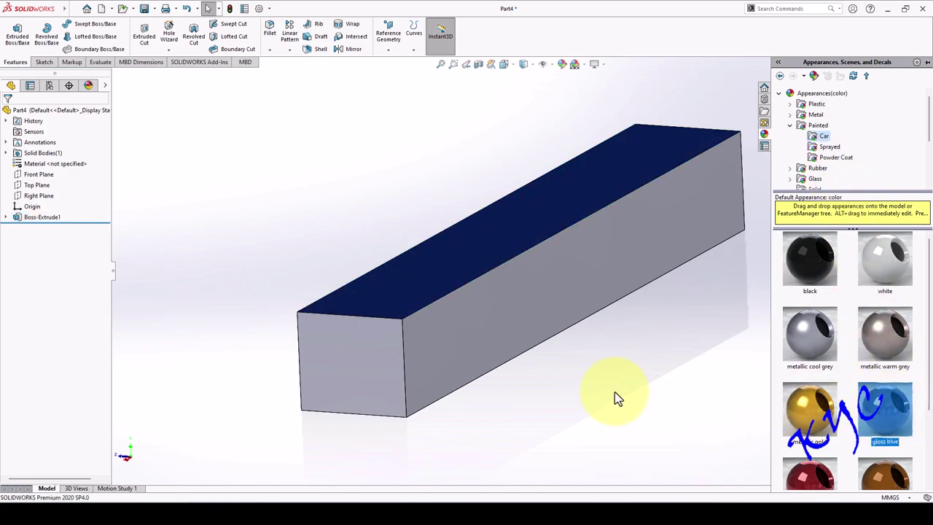
{"action": "left_click", "coordinate": [617, 399]}
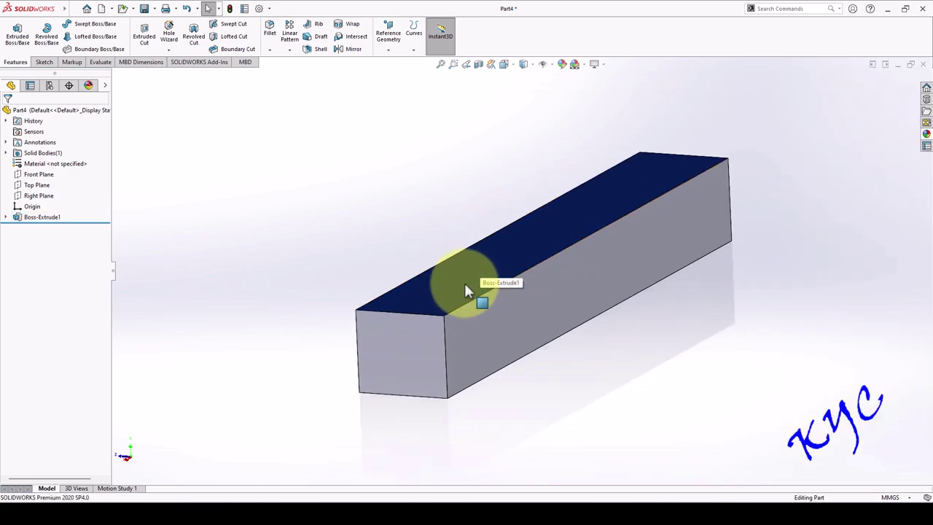
Apply the gloss blue car paint appearance to the key's long bottom face and check the key from several sides.
{"action": "middle_click_drag", "start_coordinate": [567, 384], "coordinate": [609, 273]}
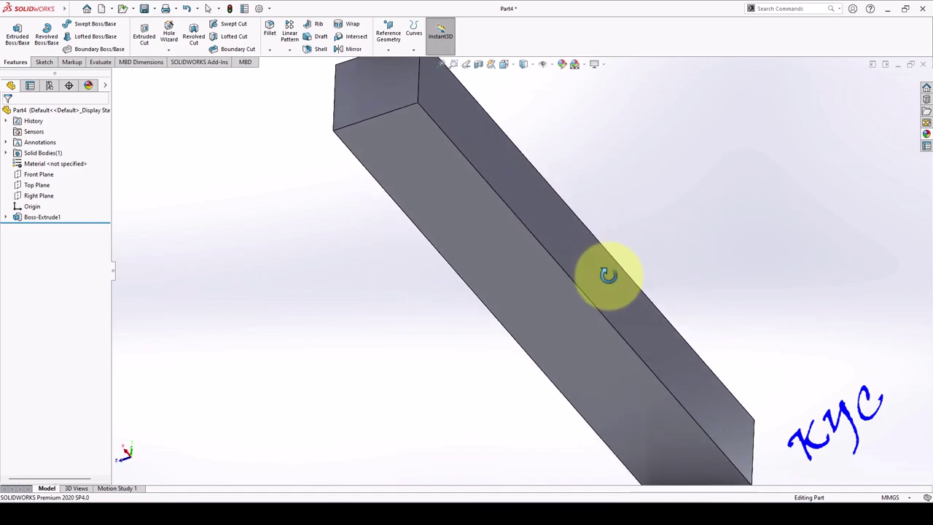
{"action": "left_click", "coordinate": [551, 325]}
{"action": "left_click", "coordinate": [926, 134]}
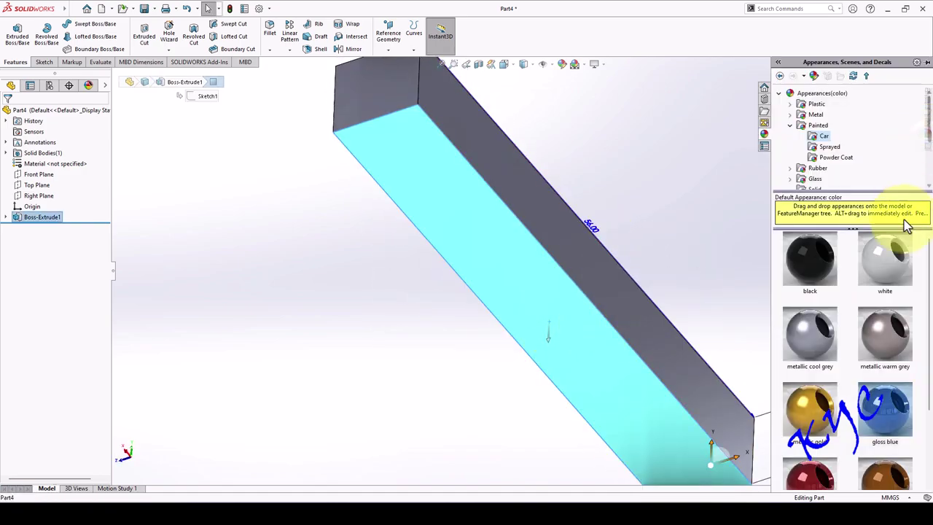
{"action": "double_click", "coordinate": [890, 395]}
{"action": "key", "text": "f"}
{"action": "middle_click_drag", "start_coordinate": [648, 167], "coordinate": [639, 223]}
{"action": "middle_click_drag", "start_coordinate": [449, 270], "coordinate": [553, 272]}
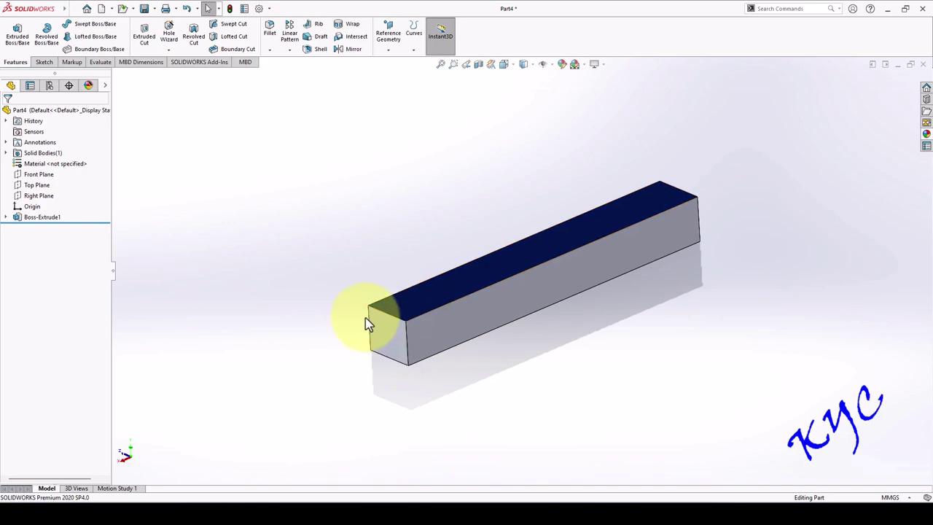
{"action": "scroll", "coordinate": [526, 313], "scroll_direction": "up", "scroll_amount": 3}
{"action": "scroll", "coordinate": [543, 277], "scroll_direction": "down", "scroll_amount": 3}
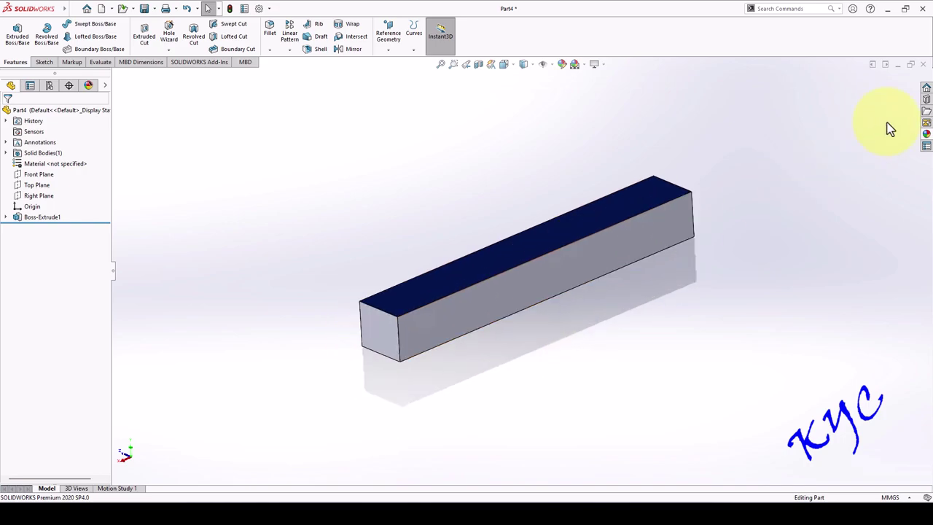
{"action": "scroll", "coordinate": [624, 217], "scroll_direction": "down", "scroll_amount": 2}
{"action": "left_click", "coordinate": [622, 213]}
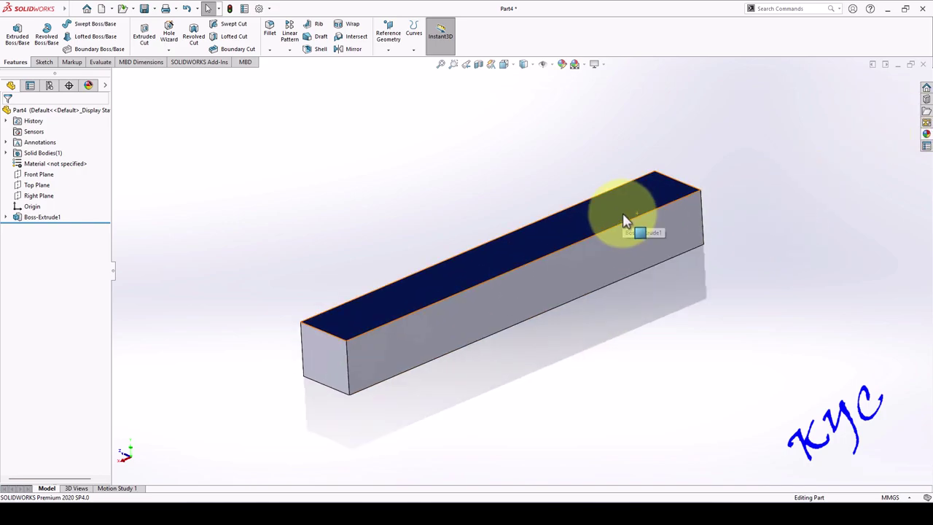
Save the part as Parallel Key in the Universal Coupling folder and close it.
{"action": "key", "text": "ctrl+s"}
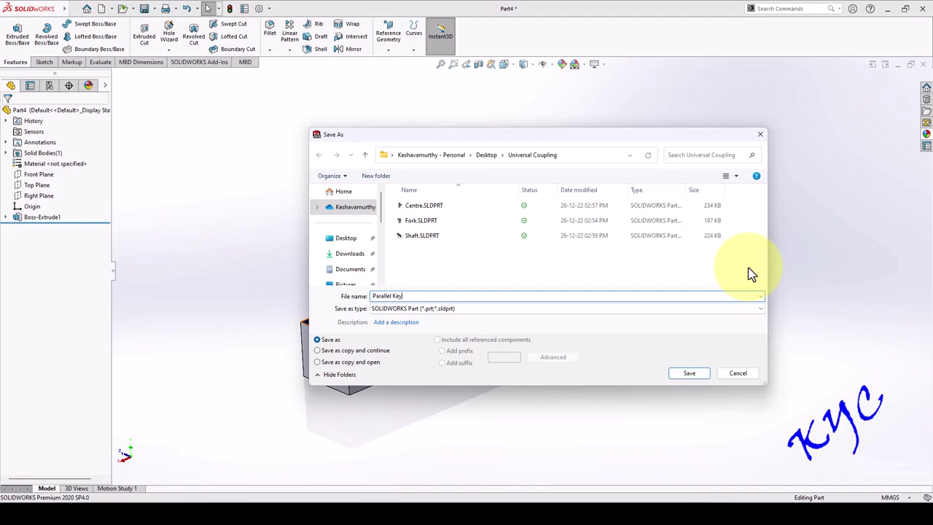
{"action": "key", "text": "Return"}
{"action": "left_click", "coordinate": [923, 64]}
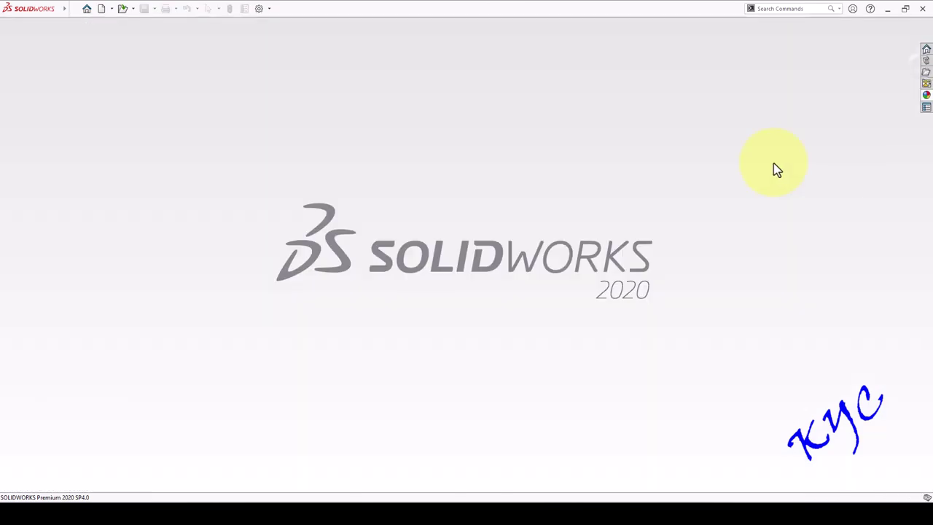
Create a new part and sketch two concentric circles at the origin on the Top Plane, the outer one about 97 mm in diameter.
{"action": "left_click", "coordinate": [102, 10]}
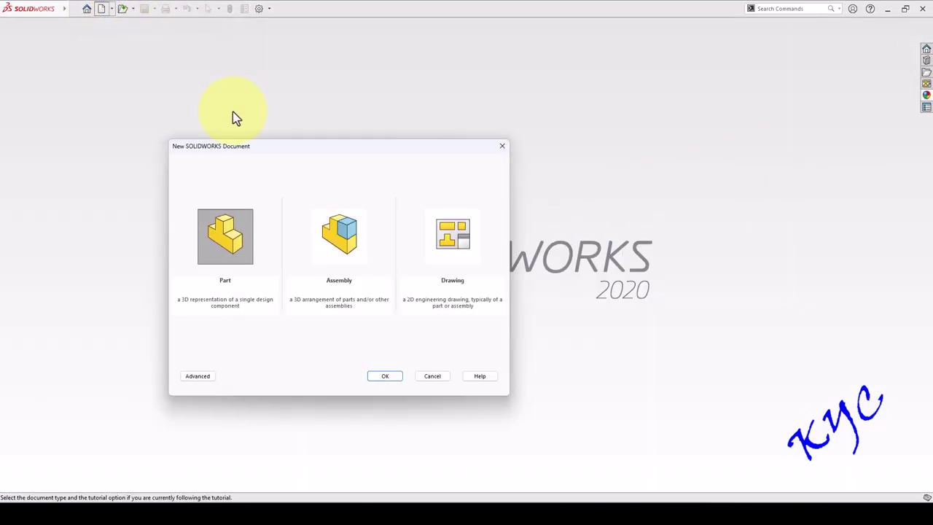
{"action": "double_click", "coordinate": [255, 234]}
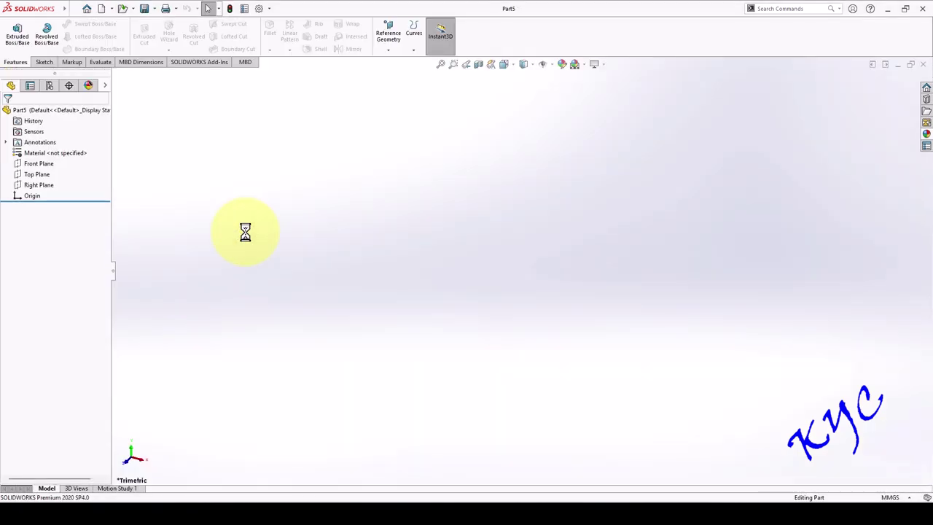
{"action": "right_click", "coordinate": [42, 174]}
{"action": "left_click", "coordinate": [48, 163]}
{"action": "left_click", "coordinate": [83, 24]}
{"action": "left_click", "coordinate": [521, 270]}
{"action": "left_click", "coordinate": [555, 352]}
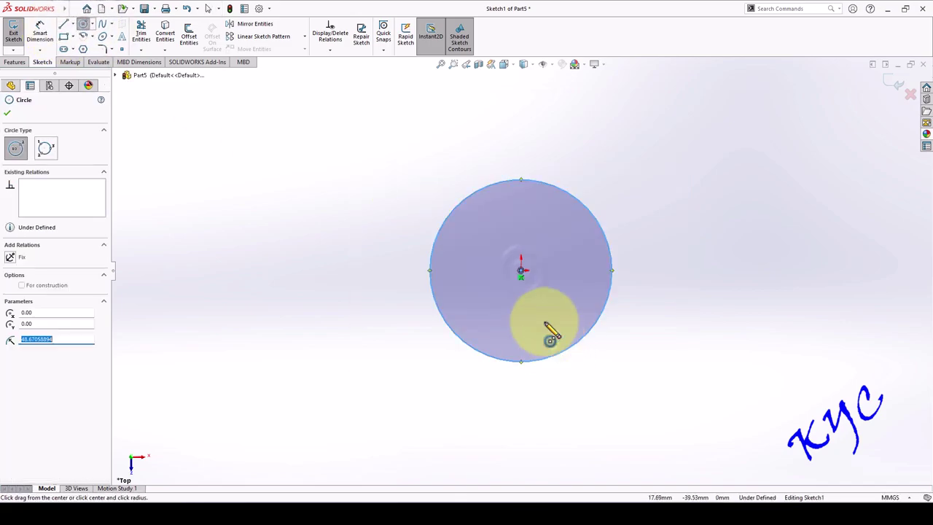
{"action": "left_click", "coordinate": [520, 270]}
{"action": "left_click", "coordinate": [522, 306]}
Dimension the outer circle to 25 mm diameter and the inner circle to 16 mm diameter.
{"action": "left_click", "coordinate": [40, 34]}
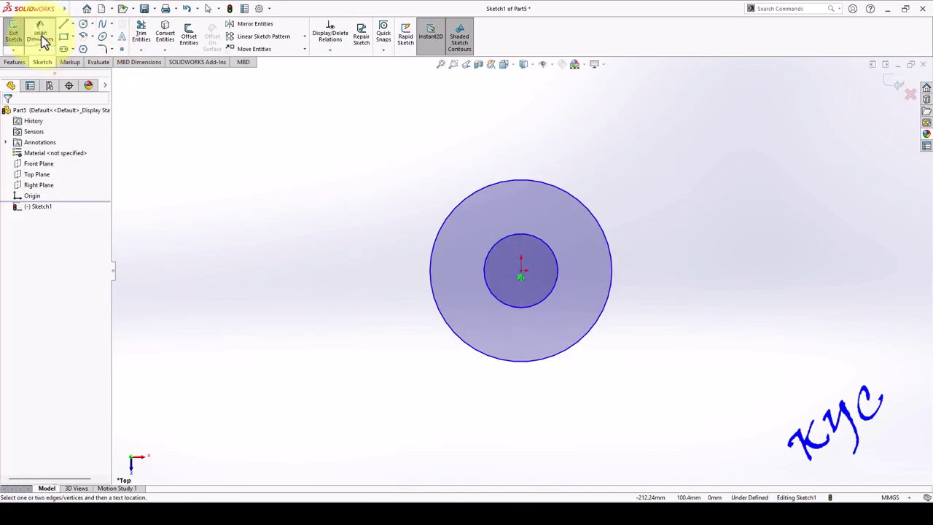
{"action": "left_click", "coordinate": [508, 365]}
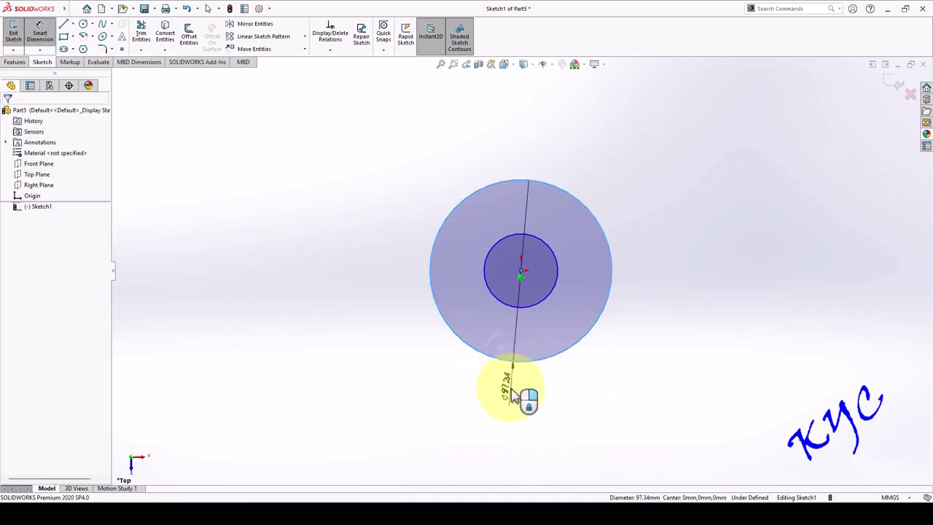
{"action": "left_click", "coordinate": [513, 391]}
{"action": "key", "text": "Return"}
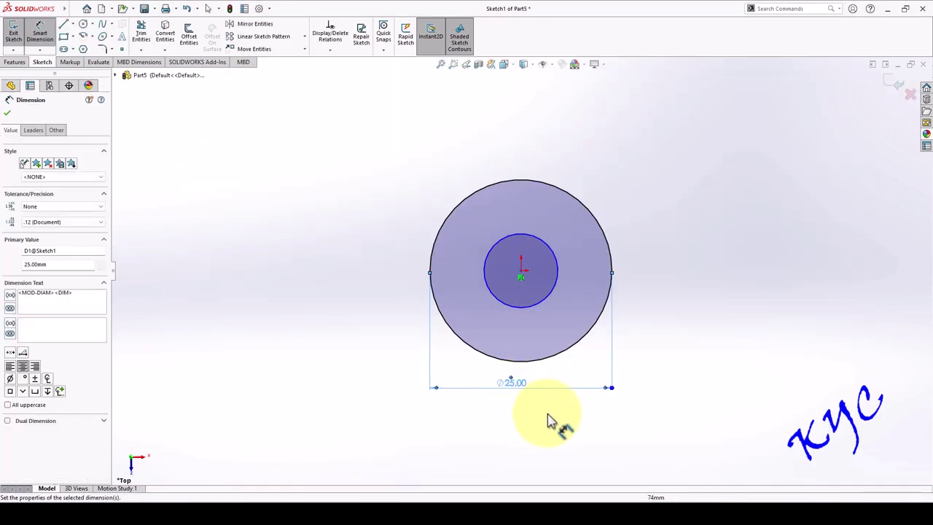
{"action": "left_click", "coordinate": [558, 289]}
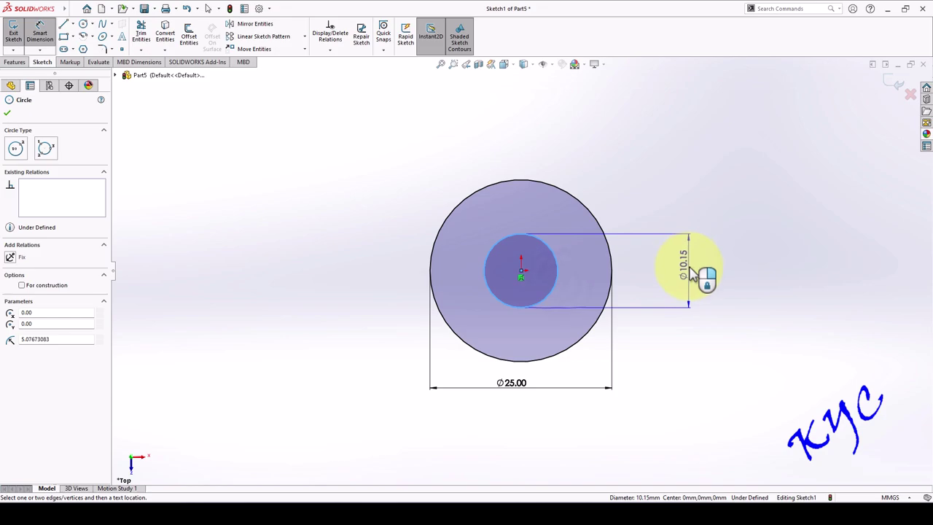
{"action": "left_click", "coordinate": [696, 280]}
{"action": "type", "text": "16"}
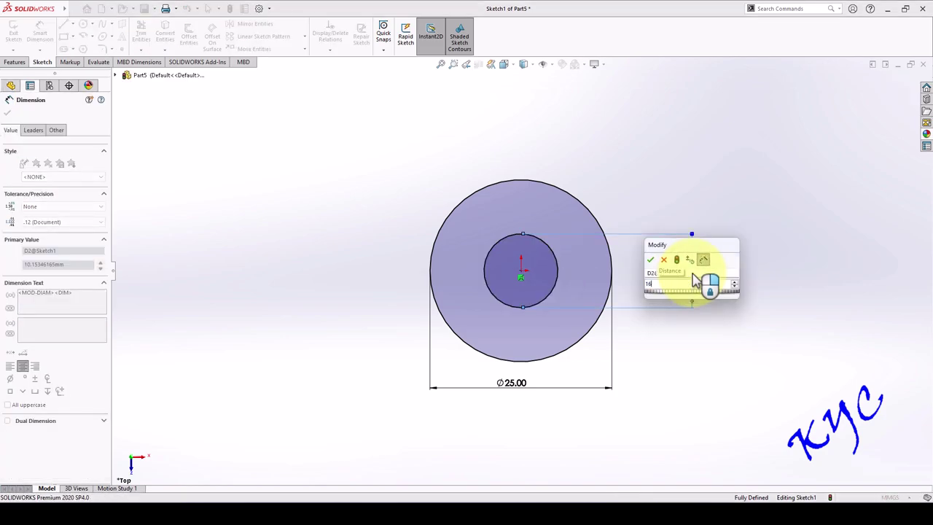
{"action": "key", "text": "Return"}
{"action": "left_click", "coordinate": [770, 304]}
Finish the sketch and extrude both the ring and the inner circle regions 9 mm to form the pin's solid head.
{"action": "left_click", "coordinate": [20, 43]}
{"action": "left_click", "coordinate": [19, 38]}
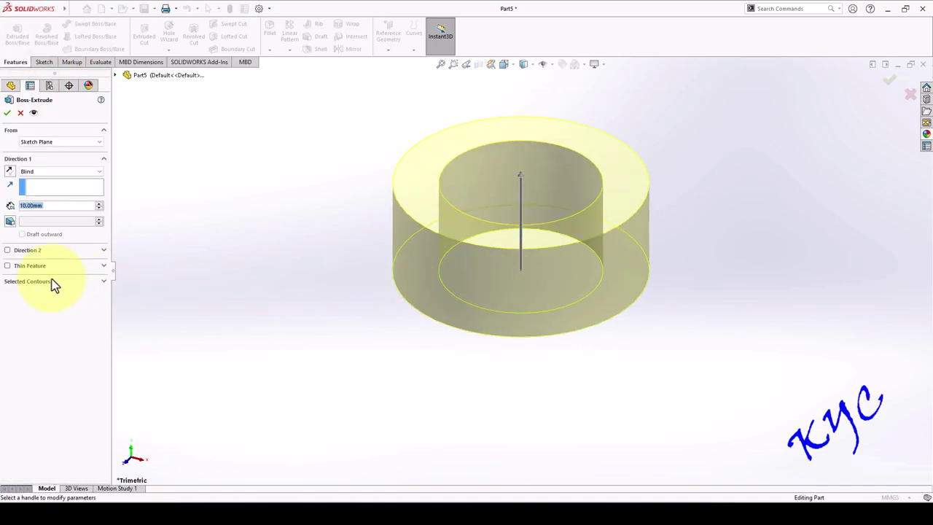
{"action": "left_click", "coordinate": [53, 285]}
{"action": "left_click", "coordinate": [511, 306]}
{"action": "left_click", "coordinate": [511, 326]}
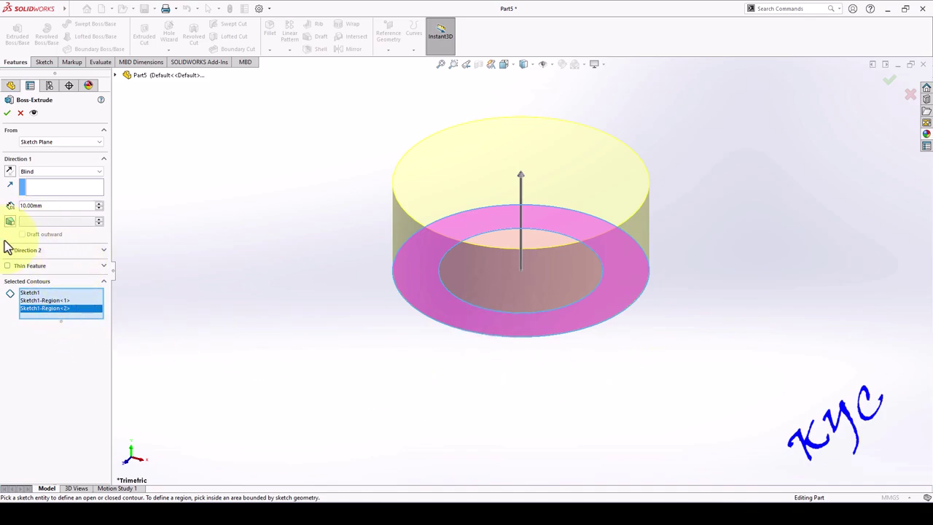
{"action": "key", "text": "Return"}
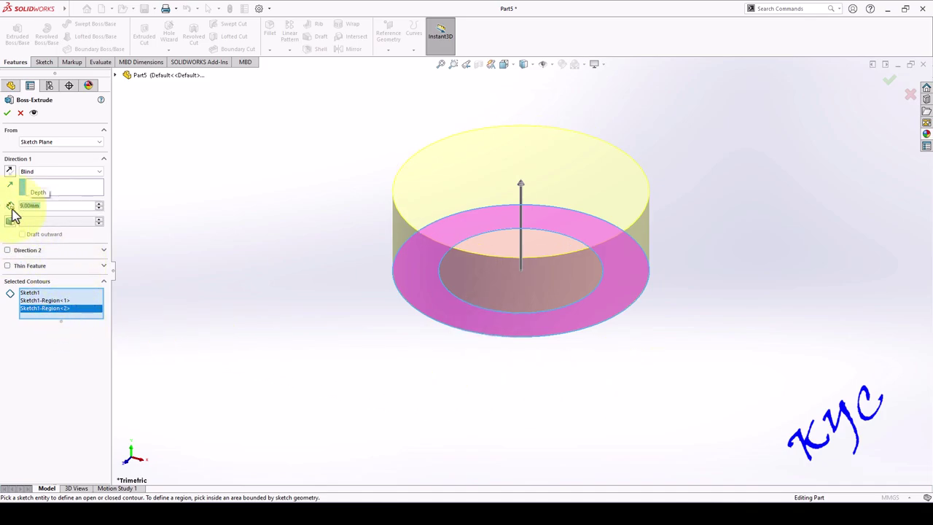
{"action": "left_click", "coordinate": [7, 114]}
Reuse the head's sketch to extrude only the inner 16 mm circle region 105 mm, merged with the head.
{"action": "left_click", "coordinate": [8, 217]}
{"action": "left_click", "coordinate": [40, 227]}
{"action": "left_click", "coordinate": [17, 35]}
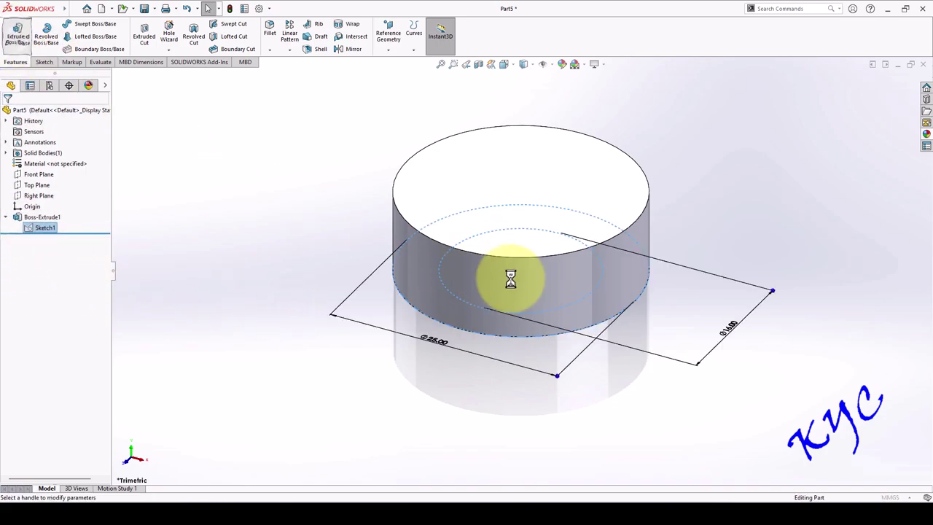
{"action": "left_click", "coordinate": [51, 292]}
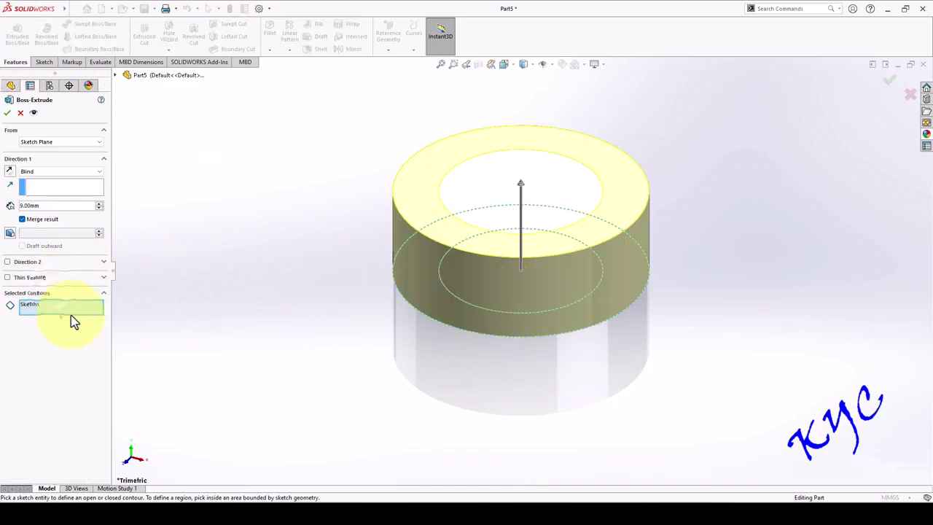
{"action": "left_click", "coordinate": [537, 311]}
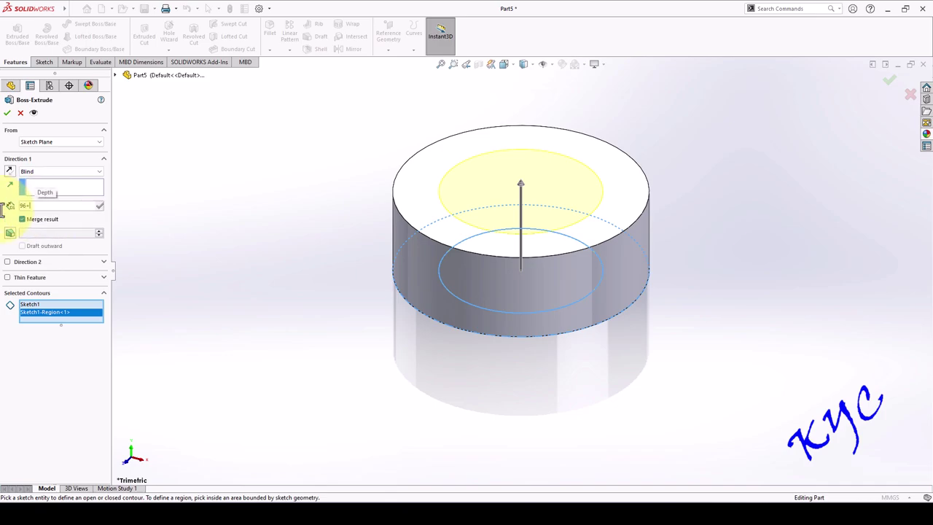
{"action": "type", "text": "105"}
{"action": "key", "text": "Return"}
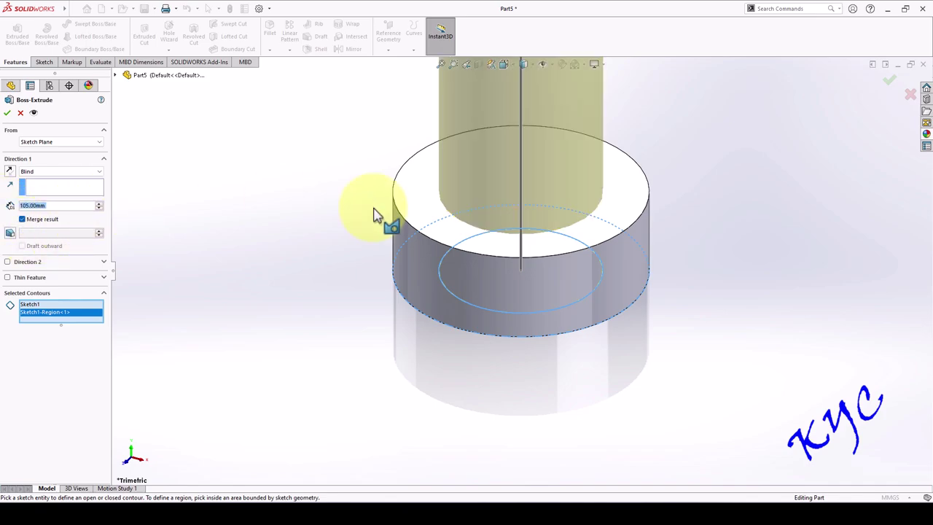
{"action": "key", "text": "f"}
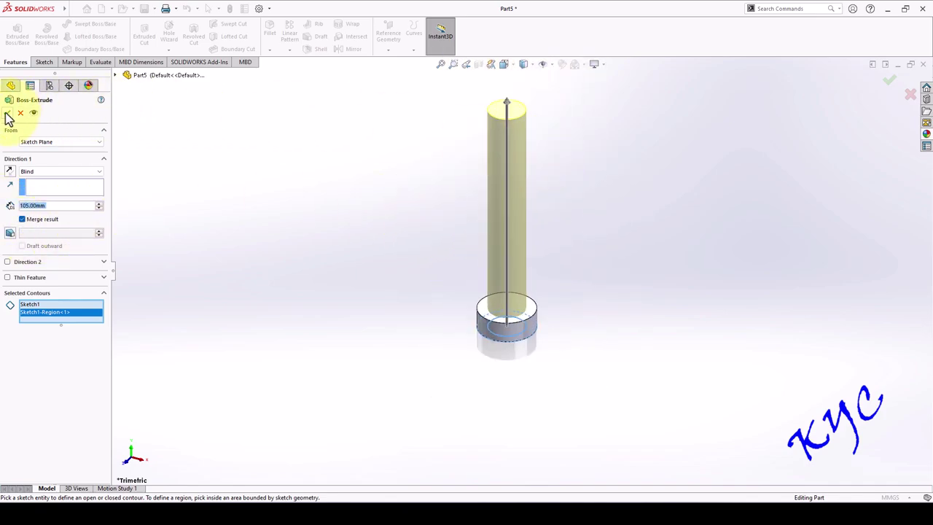
{"action": "left_click", "coordinate": [8, 113]}
Start a sketch on the Front Plane and view it face-on.
{"action": "scroll", "coordinate": [596, 187], "scroll_direction": "up", "scroll_amount": 1}
{"action": "scroll", "coordinate": [583, 195], "scroll_direction": "down", "scroll_amount": 2}
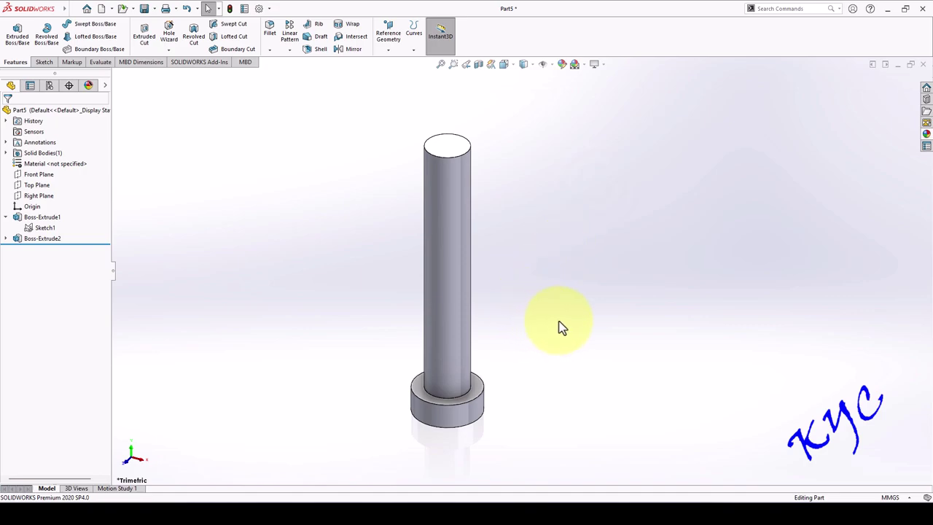
{"action": "key", "text": "ctrl+1"}
{"action": "scroll", "coordinate": [618, 243], "scroll_direction": "up", "scroll_amount": 3}
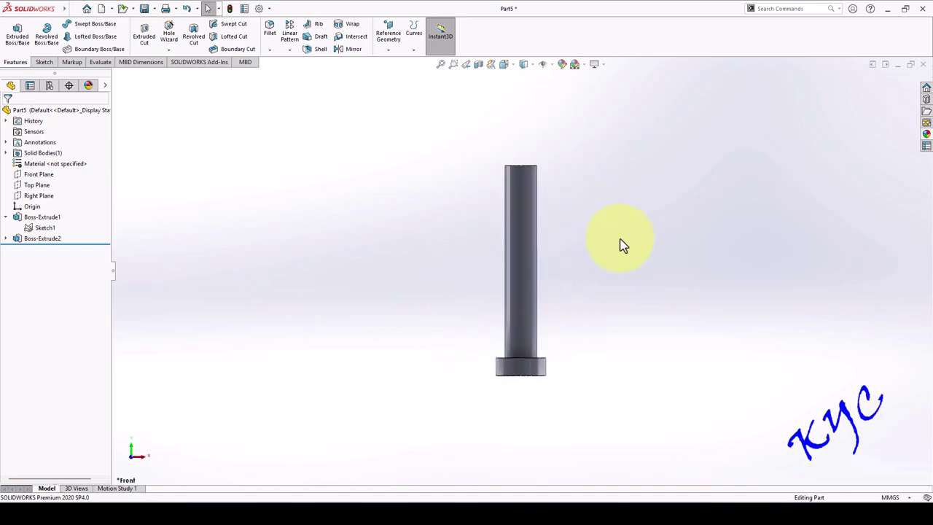
{"action": "scroll", "coordinate": [593, 211], "scroll_direction": "down", "scroll_amount": 2}
{"action": "scroll", "coordinate": [542, 343], "scroll_direction": "up", "scroll_amount": 1}
{"action": "scroll", "coordinate": [542, 342], "scroll_direction": "down", "scroll_amount": 1}
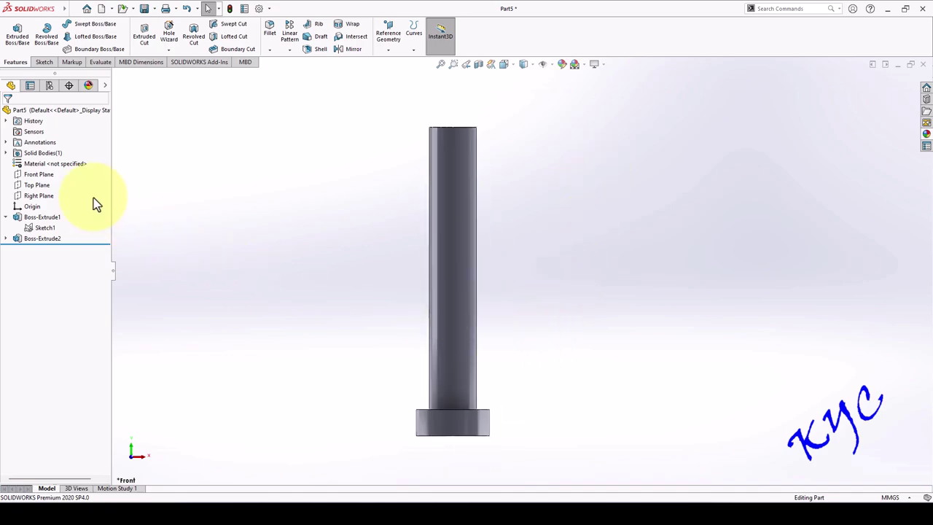
{"action": "left_click", "coordinate": [38, 174]}
{"action": "middle_click_drag", "start_coordinate": [561, 262], "coordinate": [600, 296]}
{"action": "right_click", "coordinate": [54, 175]}
{"action": "left_click", "coordinate": [71, 156]}
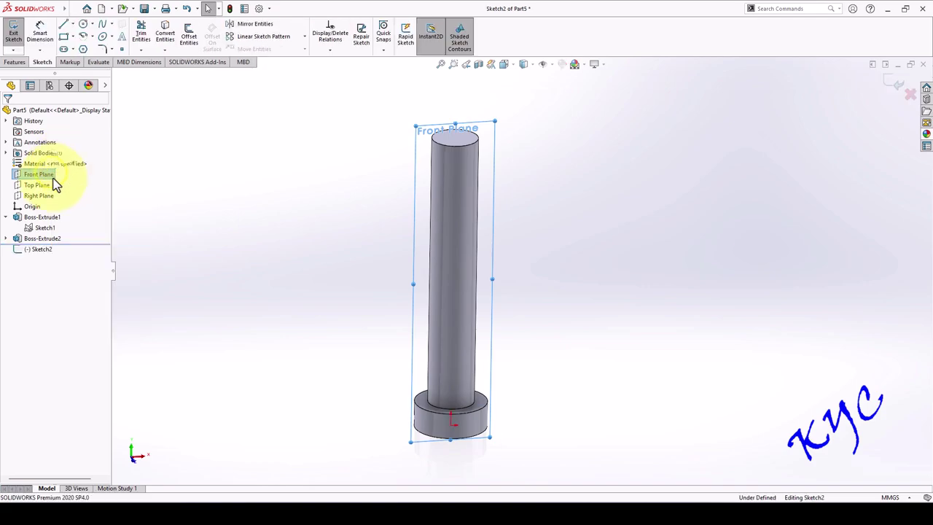
{"action": "right_click", "coordinate": [49, 177]}
{"action": "left_click", "coordinate": [96, 164]}
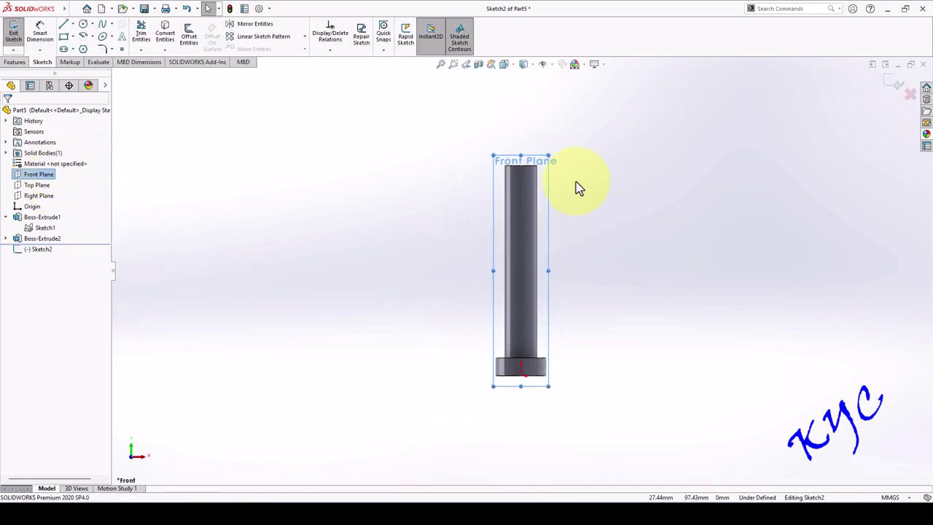
{"action": "scroll", "coordinate": [597, 279], "scroll_direction": "down", "scroll_amount": 3}
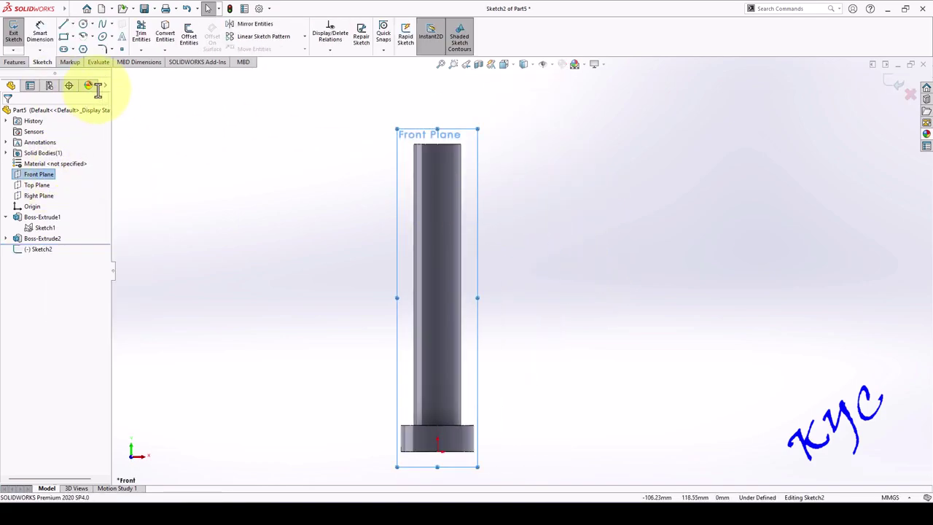
Sketch a closed tapered profile across the shank's upper end from a horizontal midpoint line about 37 mm long, with the right end about 2.4 mm high.
{"action": "left_click", "coordinate": [72, 25]}
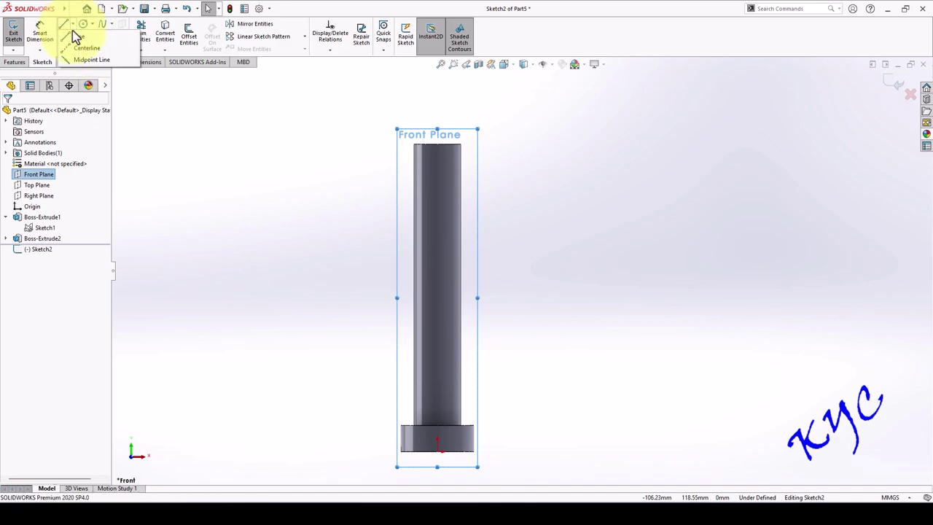
{"action": "left_click", "coordinate": [85, 59]}
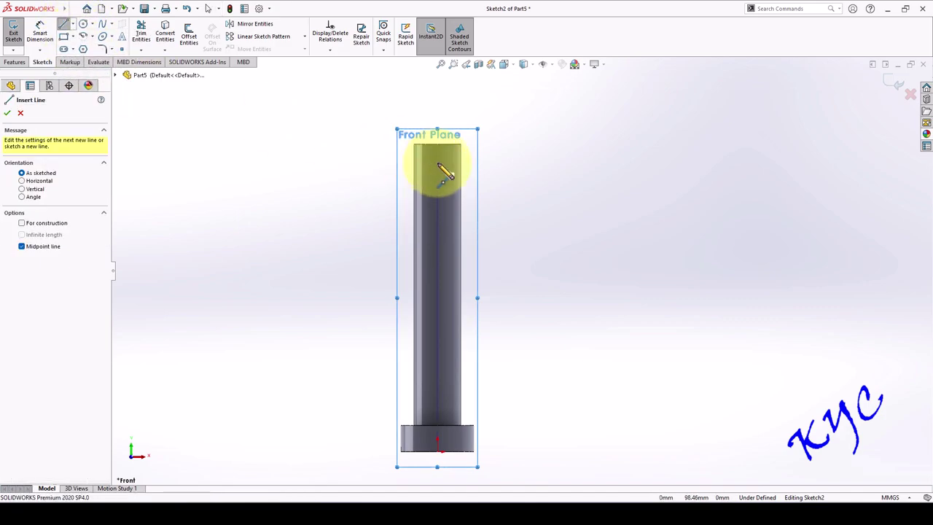
{"action": "left_click", "coordinate": [437, 161]}
{"action": "left_click", "coordinate": [493, 161]}
{"action": "key", "text": "Escape"}
{"action": "scroll", "coordinate": [440, 126], "scroll_direction": "down", "scroll_amount": 5}
{"action": "left_click", "coordinate": [262, 240]}
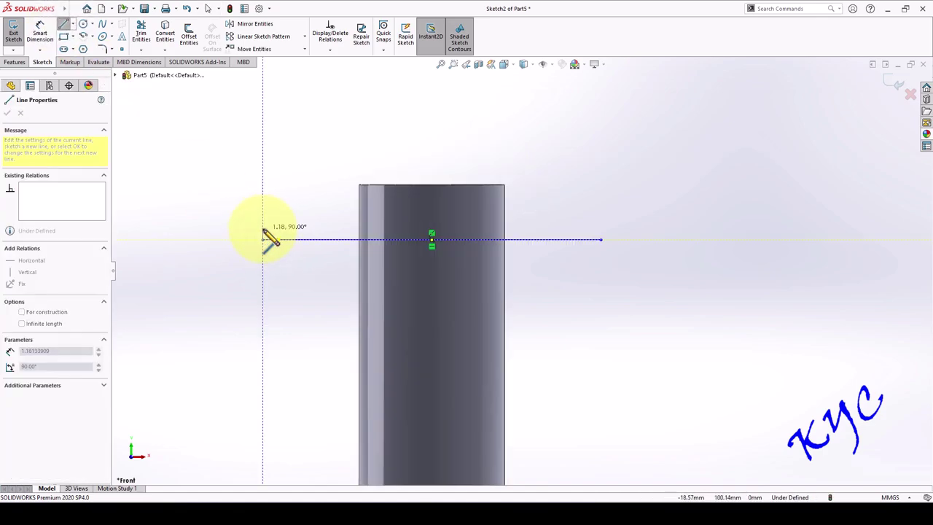
{"action": "left_click", "coordinate": [263, 233]}
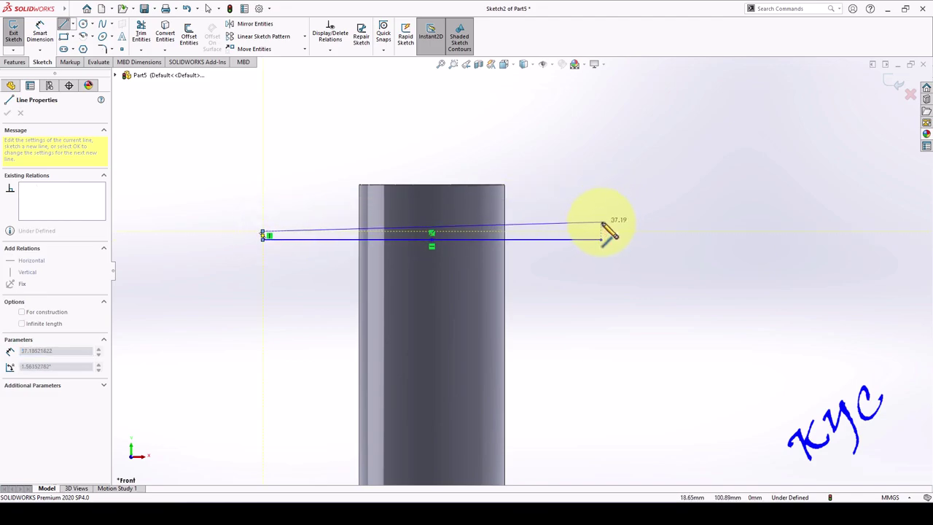
{"action": "left_click", "coordinate": [600, 217]}
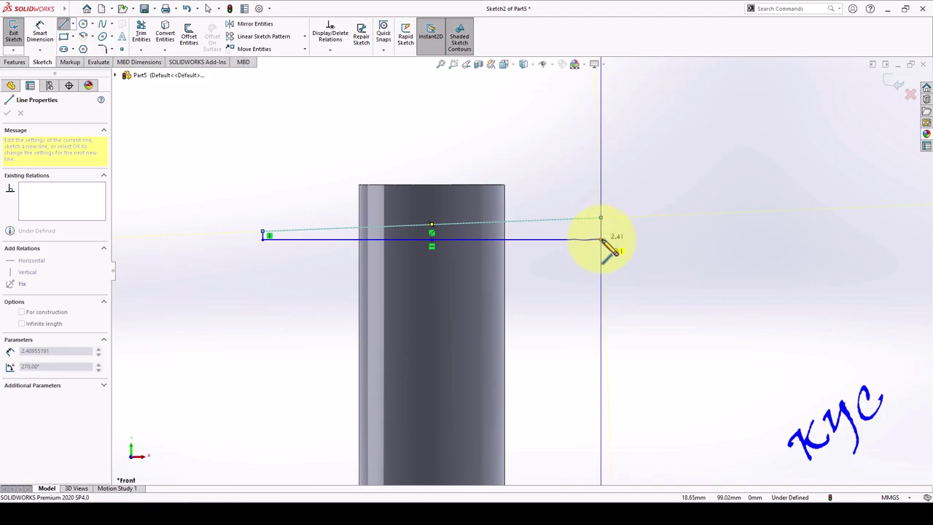
{"action": "left_click", "coordinate": [601, 240]}
Dimension the tapered profile's right end to 2 mm and its left end to 1 mm.
{"action": "left_click", "coordinate": [39, 30]}
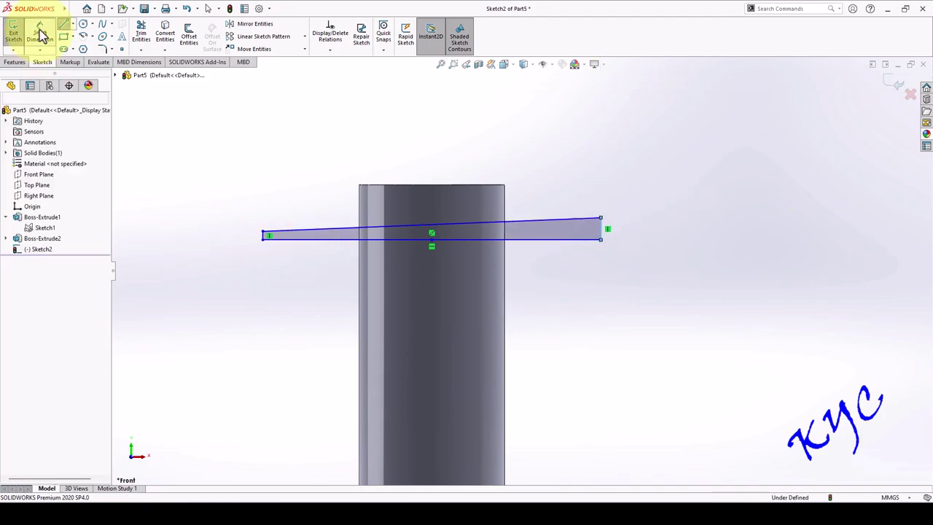
{"action": "left_click", "coordinate": [603, 239]}
{"action": "left_click", "coordinate": [634, 235]}
{"action": "key", "text": "Return"}
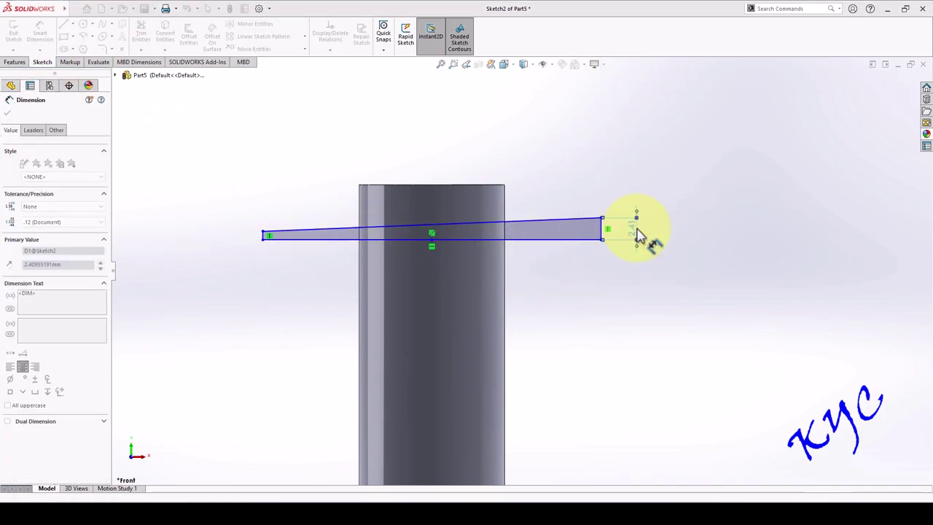
{"action": "scroll", "coordinate": [264, 235], "scroll_direction": "down", "scroll_amount": 5}
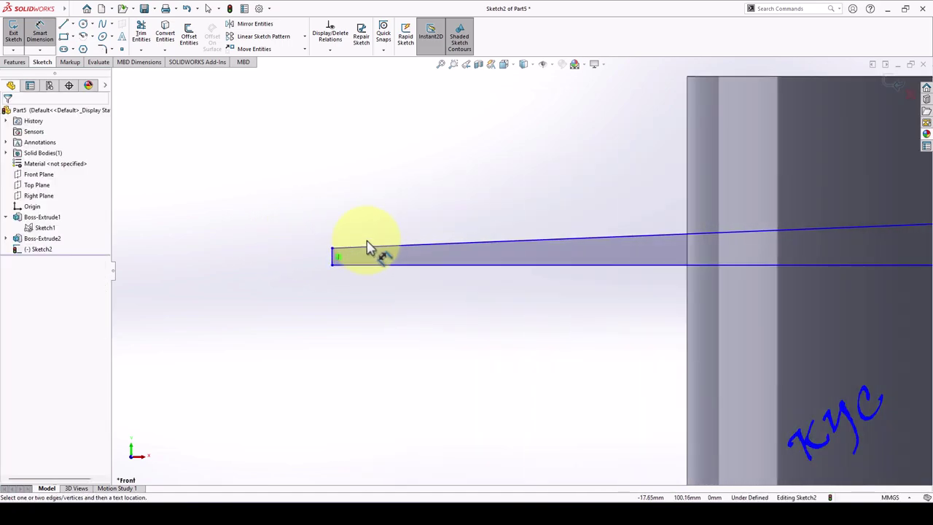
{"action": "left_click", "coordinate": [333, 261]}
{"action": "left_click", "coordinate": [284, 261]}
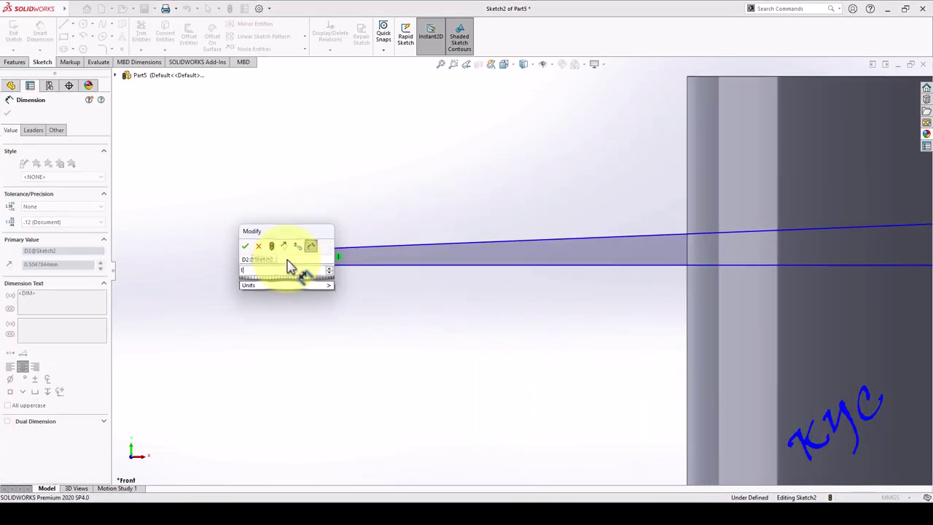
{"action": "type", "text": "1"}
{"action": "key", "text": "Return"}
{"action": "scroll", "coordinate": [600, 243], "scroll_direction": "up", "scroll_amount": 5}
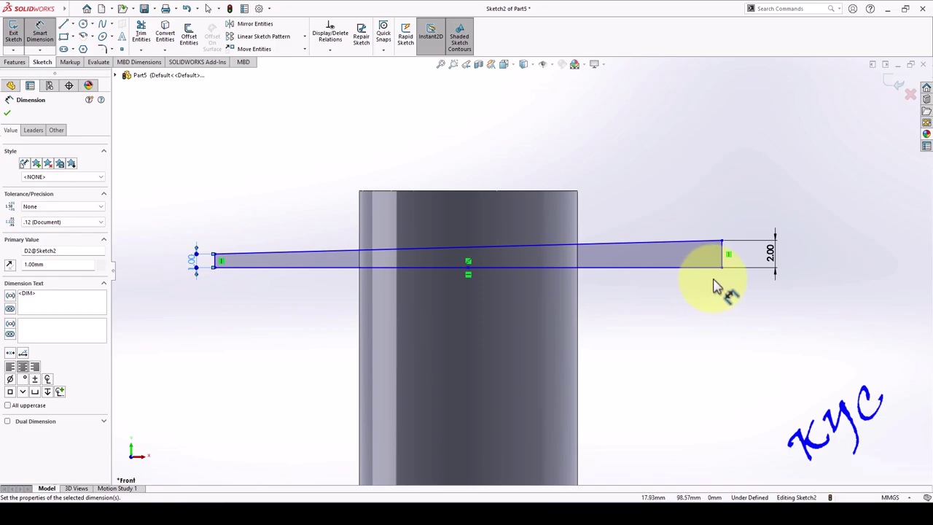
Dimension the tapered profile's bottom line to 30 mm long.
{"action": "left_click", "coordinate": [513, 267]}
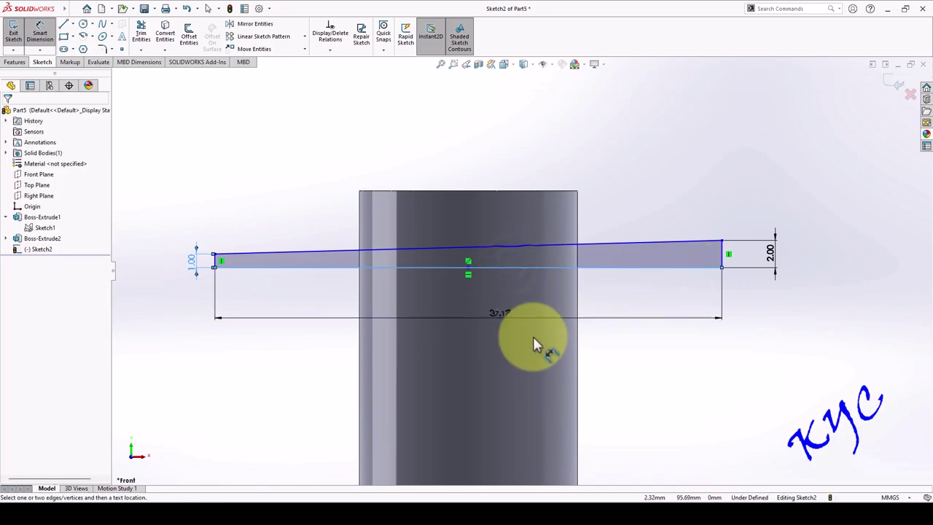
{"action": "left_click", "coordinate": [517, 337]}
{"action": "type", "text": "30"}
{"action": "key", "text": "Return"}
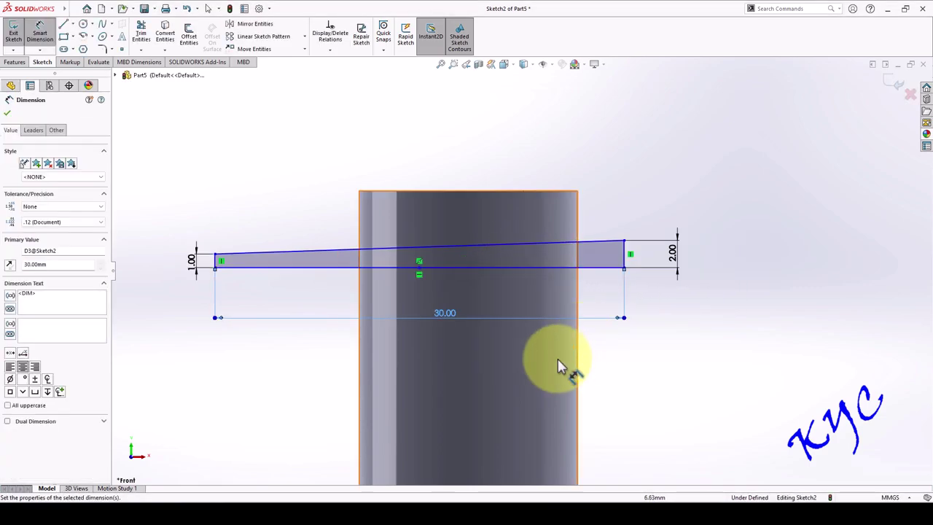
{"action": "key", "text": "Escape"}
Add a vertical relation between the bottom line's midpoint and the origin to centre the tapered profile on the shank.
{"action": "left_click", "coordinate": [419, 267]}
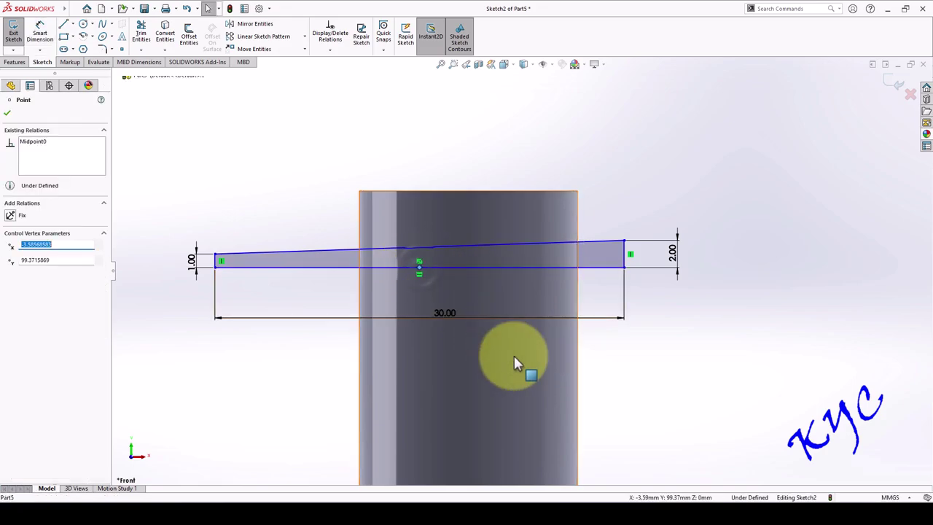
{"action": "scroll", "coordinate": [525, 386], "scroll_direction": "up", "scroll_amount": 5}
{"action": "scroll", "coordinate": [531, 434], "scroll_direction": "down", "scroll_amount": 3}
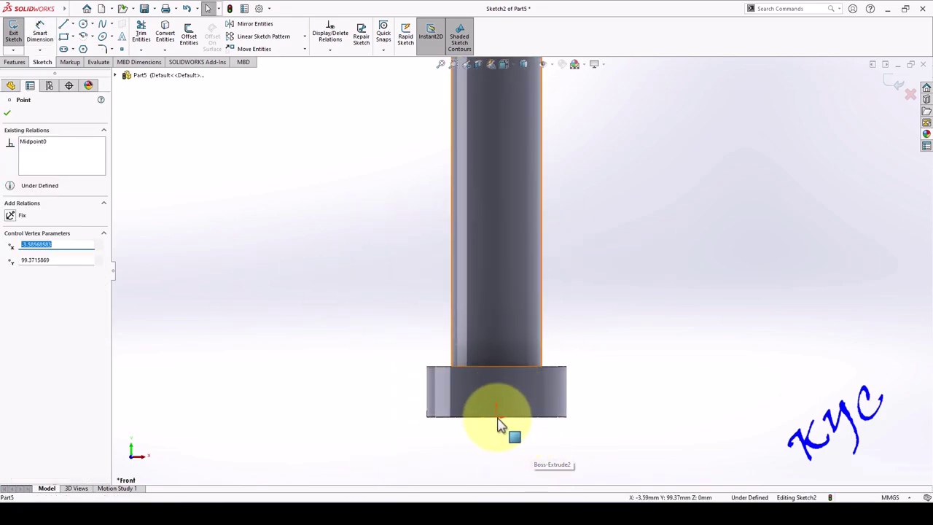
{"action": "left_click", "coordinate": [496, 417], "text": "ctrl"}
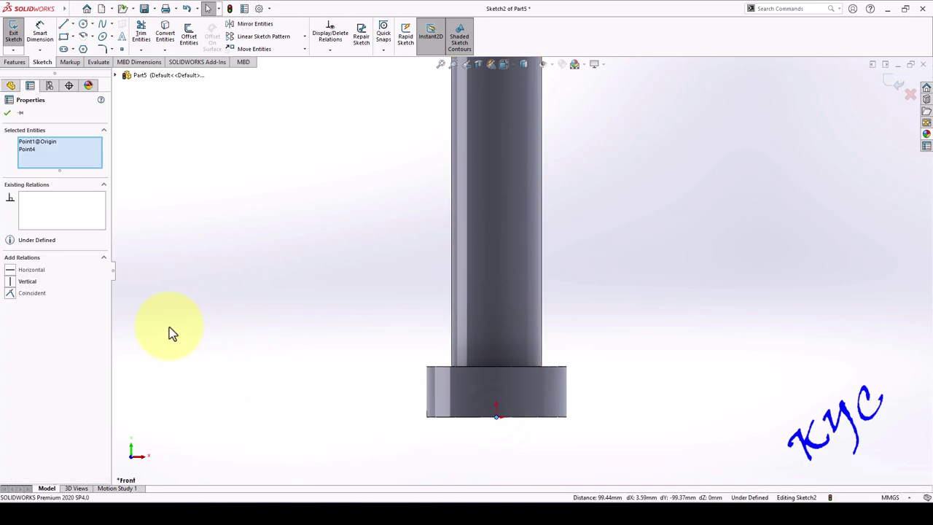
{"action": "left_click", "coordinate": [11, 285]}
{"action": "scroll", "coordinate": [527, 98], "scroll_direction": "up", "scroll_amount": 3}
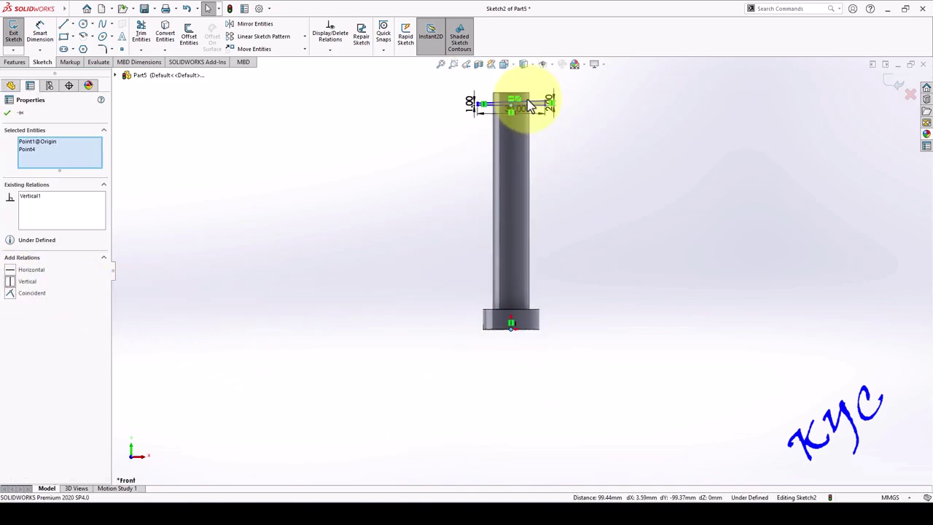
{"action": "scroll", "coordinate": [508, 162], "scroll_direction": "down", "scroll_amount": 5}
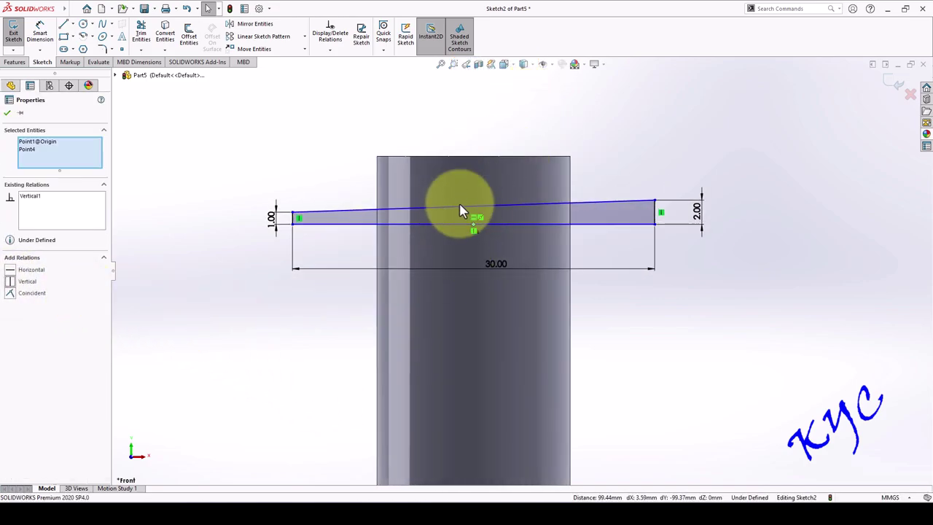
{"action": "left_click", "coordinate": [696, 342]}
{"action": "key", "text": "z"}
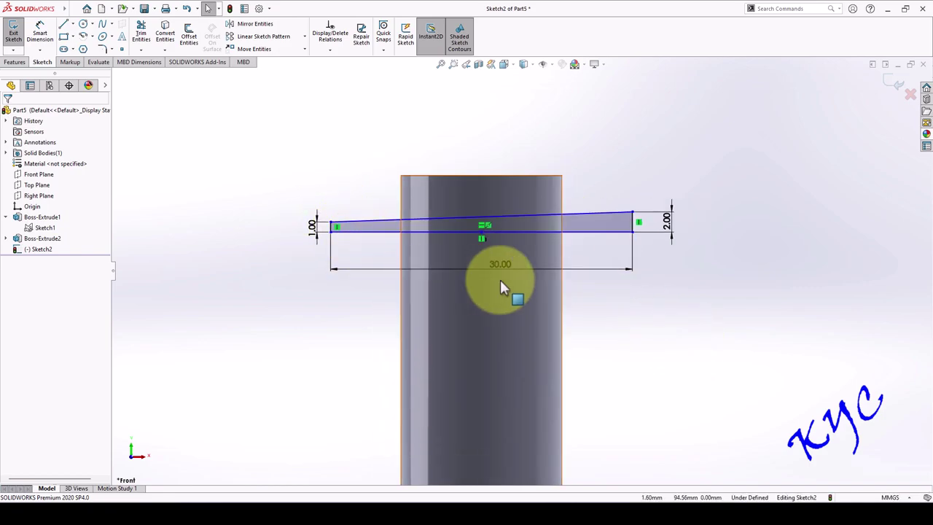
Dimension the tapered profile's bottom line 89 mm above the upper face of the pin's head.
{"action": "left_click", "coordinate": [579, 232]}
{"action": "left_click", "coordinate": [40, 37]}
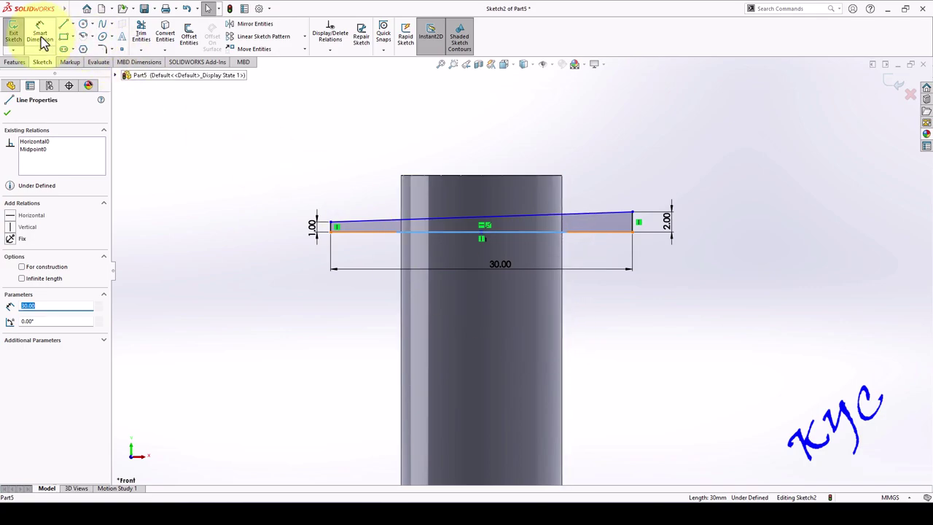
{"action": "left_click", "coordinate": [587, 232]}
{"action": "scroll", "coordinate": [551, 391], "scroll_direction": "up", "scroll_amount": 3}
{"action": "scroll", "coordinate": [552, 392], "scroll_direction": "up", "scroll_amount": 3}
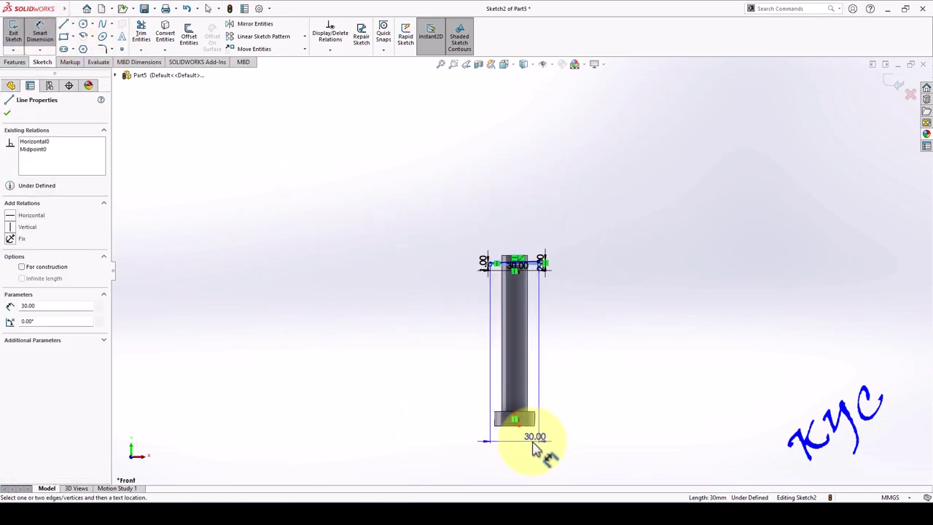
{"action": "scroll", "coordinate": [506, 316], "scroll_direction": "down", "scroll_amount": 5}
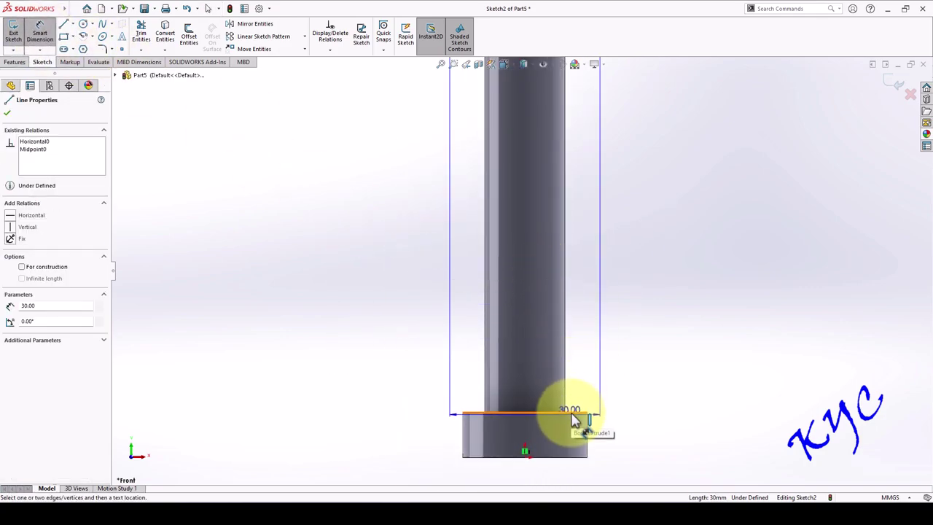
{"action": "left_click", "coordinate": [573, 419]}
{"action": "scroll", "coordinate": [642, 323], "scroll_direction": "up", "scroll_amount": 5}
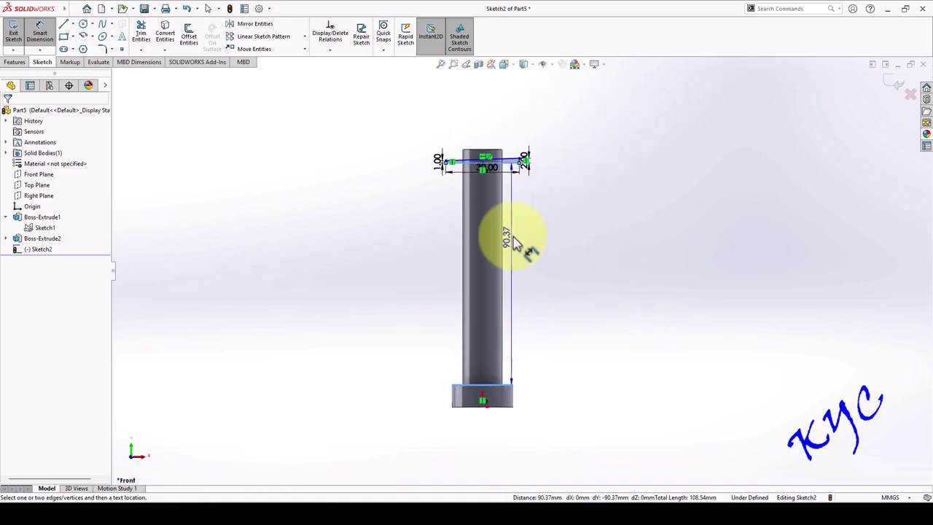
{"action": "scroll", "coordinate": [524, 251], "scroll_direction": "down", "scroll_amount": 2}
{"action": "left_click", "coordinate": [522, 260]}
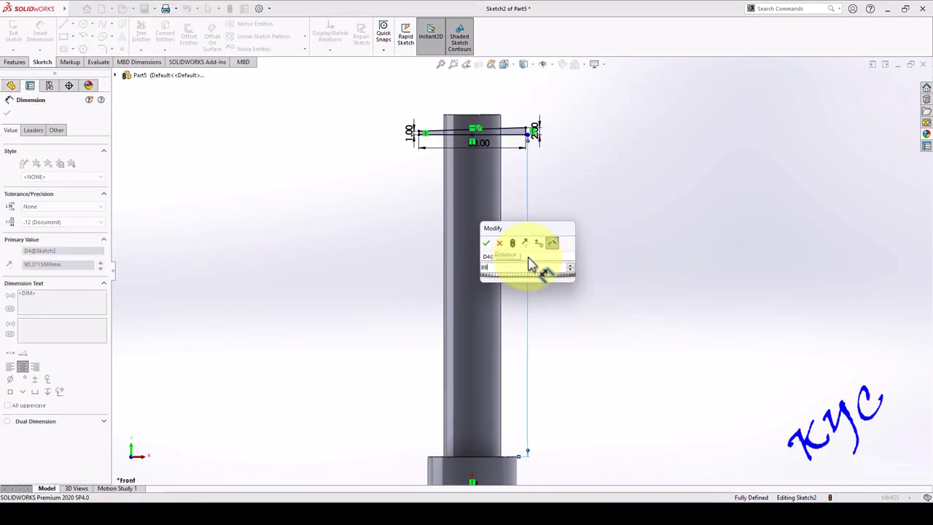
{"action": "type", "text": "89"}
{"action": "key", "text": "Return"}
{"action": "scroll", "coordinate": [593, 260], "scroll_direction": "down", "scroll_amount": 3}
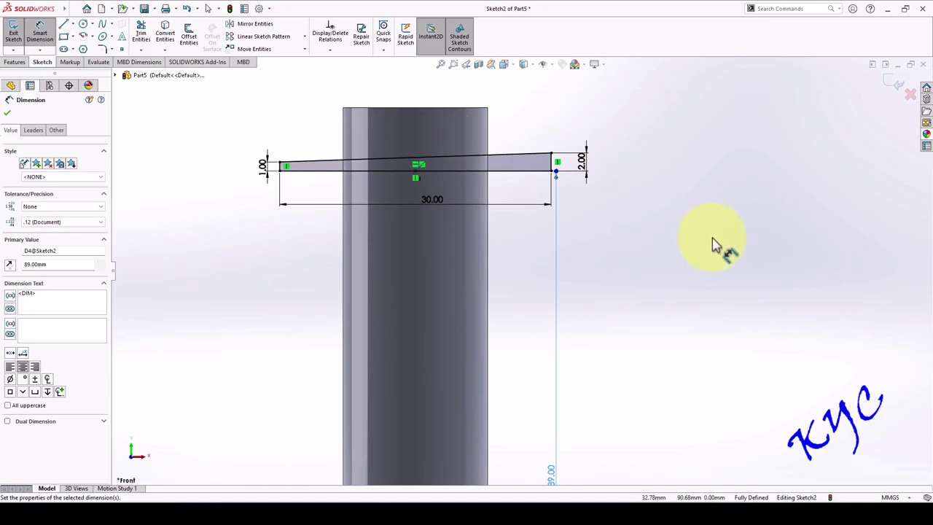
{"action": "key", "text": "Escape"}
{"action": "key", "text": "Escape"}
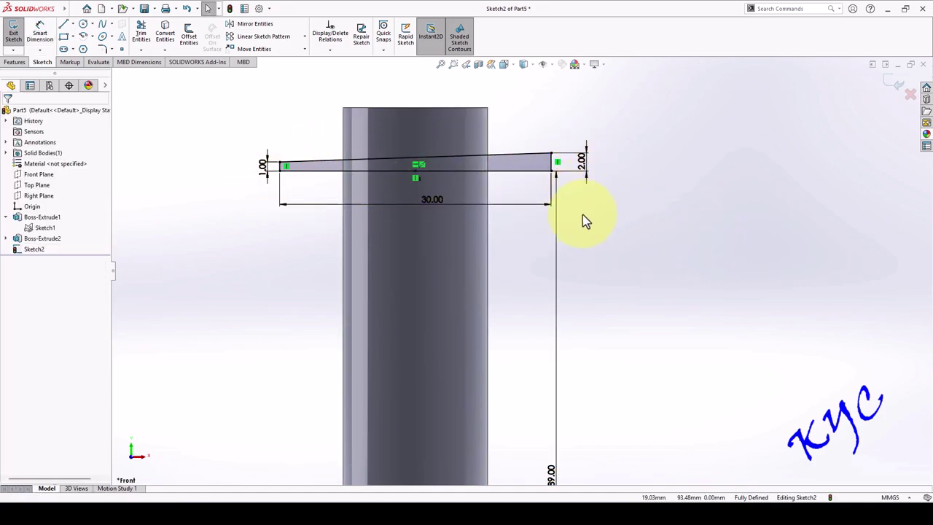
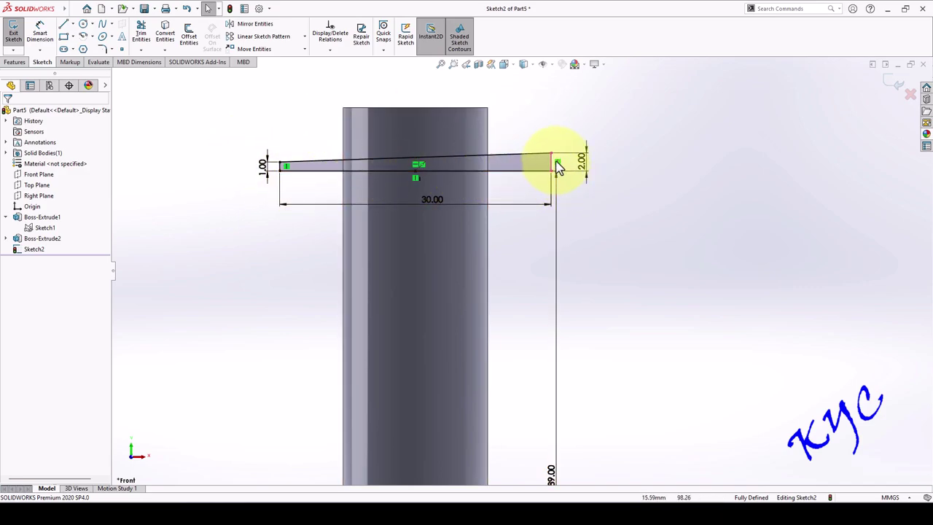
Finish the tapered profile sketch and cut it through the shank with a 360° Revolved Cut about its bottom line.
{"action": "scroll", "coordinate": [531, 141], "scroll_direction": "down", "scroll_amount": 3}
{"action": "scroll", "coordinate": [488, 209], "scroll_direction": "up", "scroll_amount": 3}
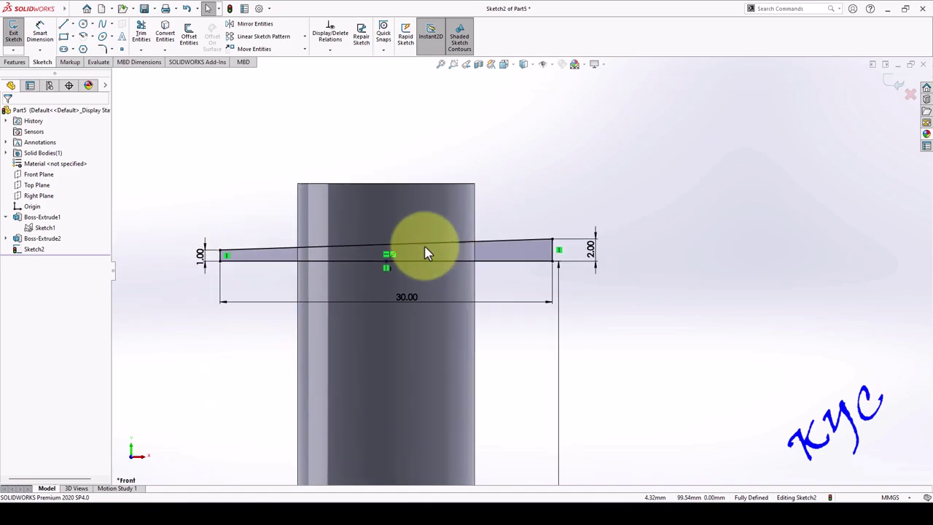
{"action": "scroll", "coordinate": [245, 267], "scroll_direction": "down", "scroll_amount": 3}
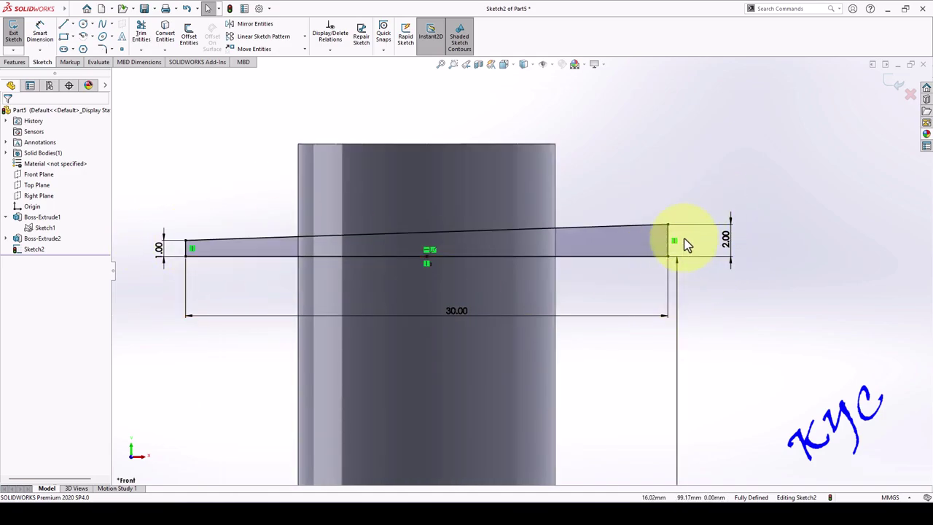
{"action": "scroll", "coordinate": [519, 271], "scroll_direction": "up", "scroll_amount": 3}
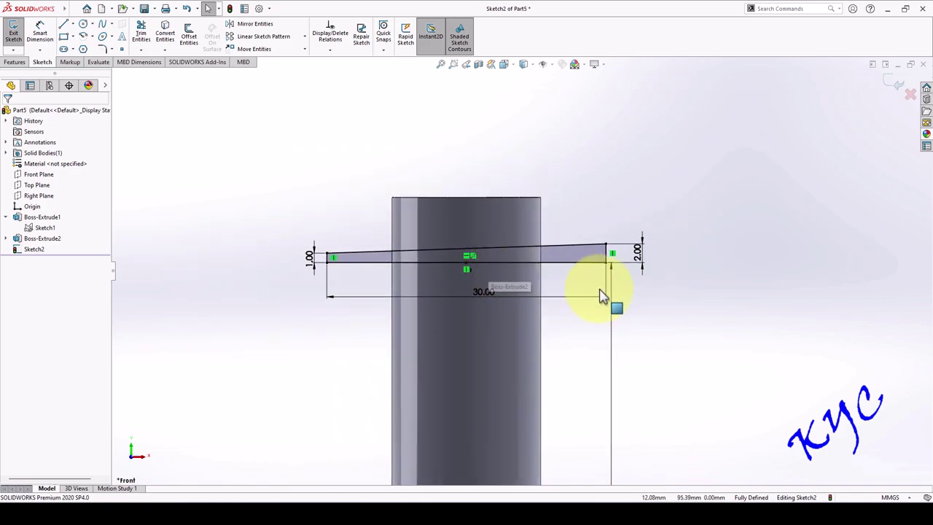
{"action": "left_click", "coordinate": [892, 85]}
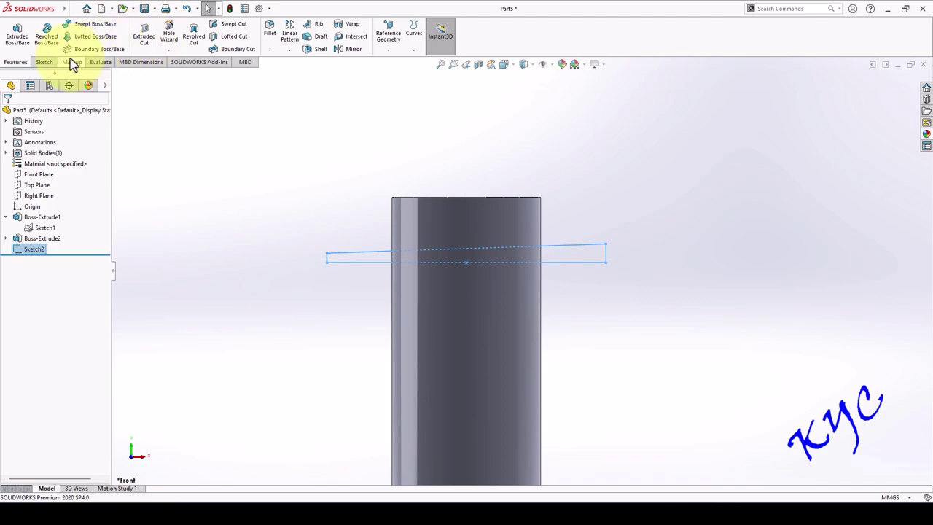
{"action": "left_click", "coordinate": [189, 40]}
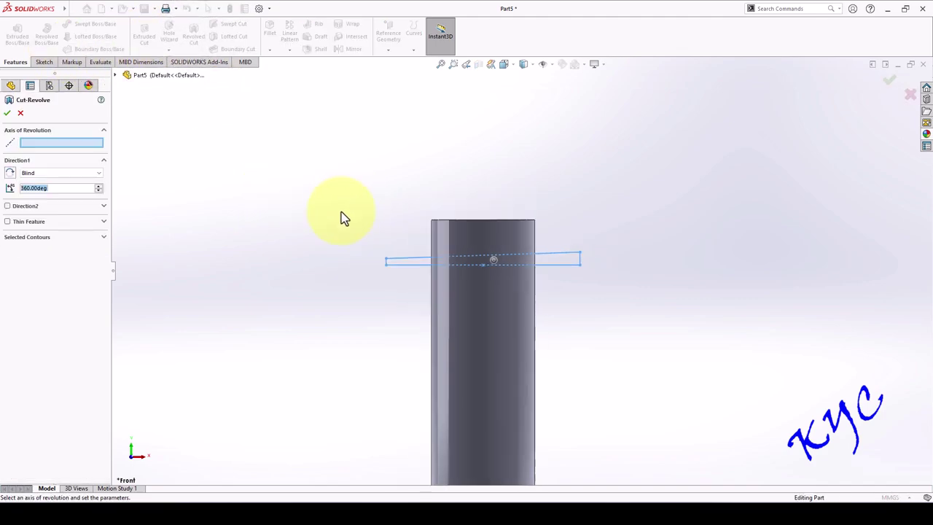
{"action": "left_click", "coordinate": [404, 266]}
{"action": "middle_click_drag", "start_coordinate": [672, 223], "coordinate": [702, 318]}
{"action": "left_click", "coordinate": [8, 113]}
{"action": "middle_click_drag", "start_coordinate": [669, 257], "coordinate": [615, 226]}
Examine the tapered hole from the front with hidden lines visible, then restore the shaded-with-edges display.
{"action": "key", "text": "ctrl+1"}
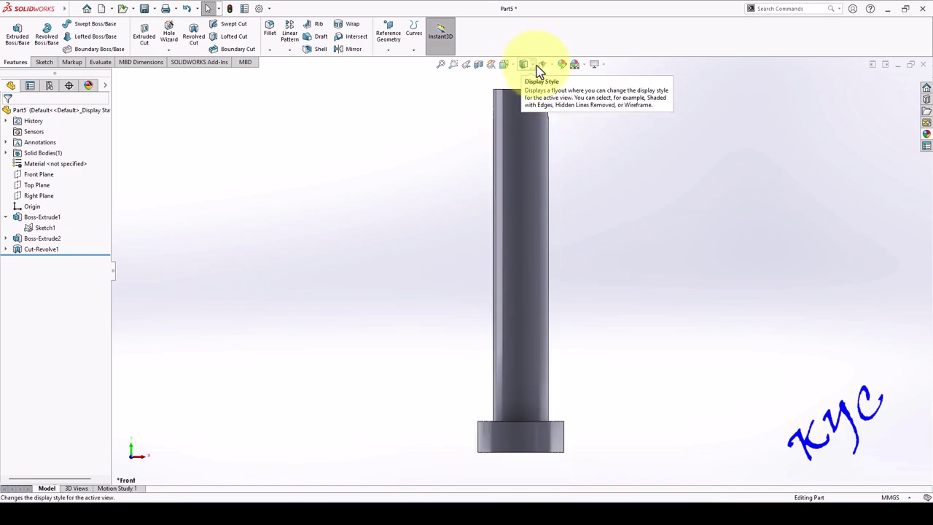
{"action": "left_click", "coordinate": [532, 67]}
{"action": "left_click", "coordinate": [524, 120]}
{"action": "scroll", "coordinate": [557, 110], "scroll_direction": "down", "scroll_amount": 5}
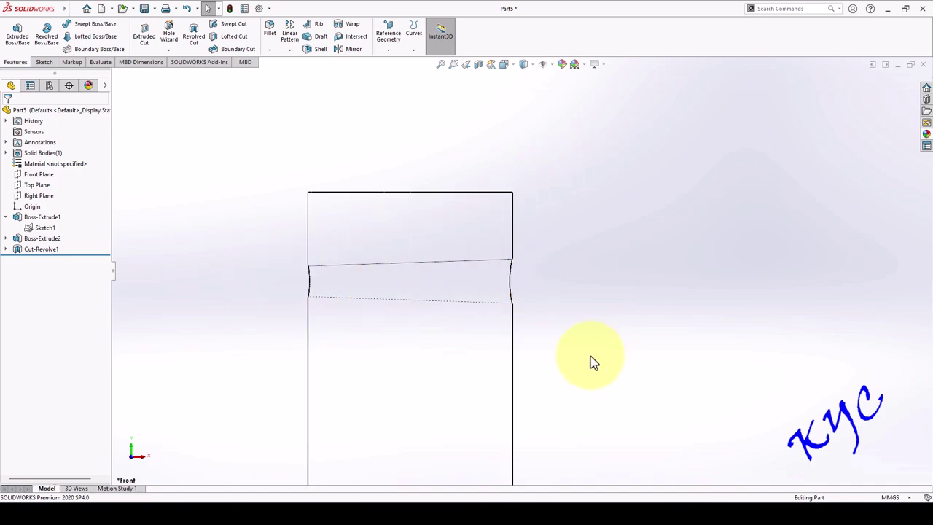
{"action": "left_click", "coordinate": [535, 64]}
{"action": "left_click", "coordinate": [534, 66]}
{"action": "left_click", "coordinate": [527, 79]}
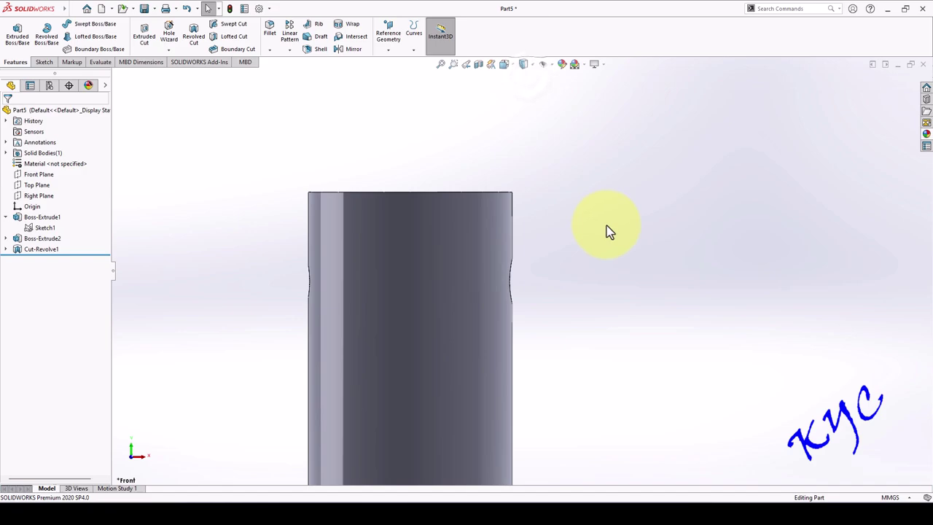
Show the whole pin in isometric view and give it a Chrome appearance from the Metal category.
{"action": "key", "text": "f"}
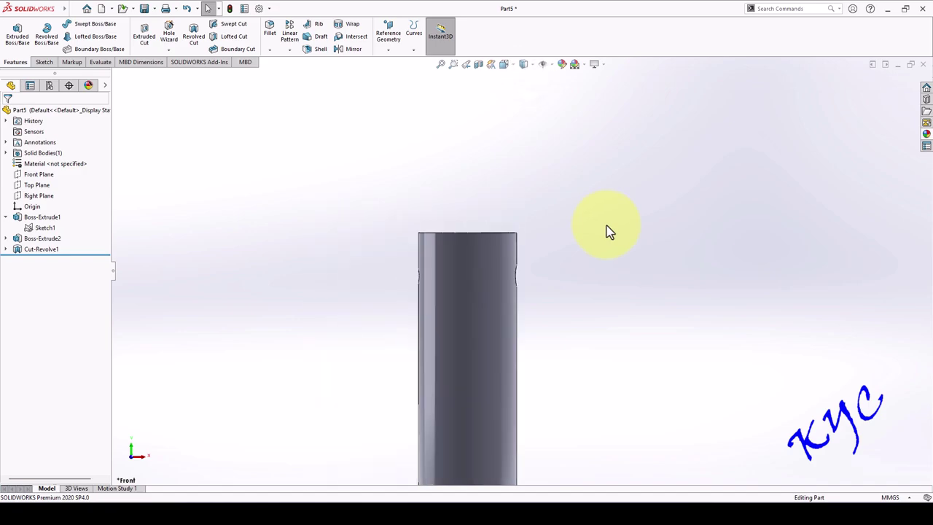
{"action": "key", "text": "ctrl+7"}
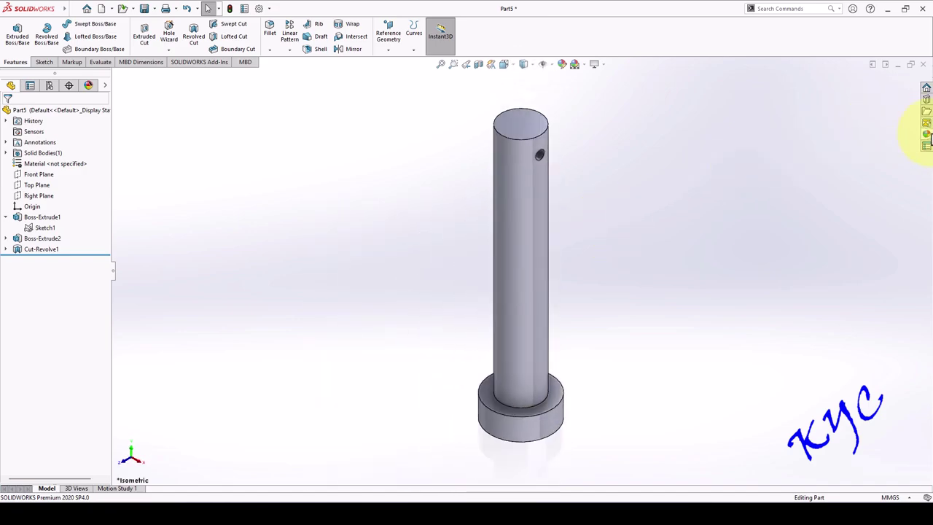
{"action": "left_click", "coordinate": [926, 134]}
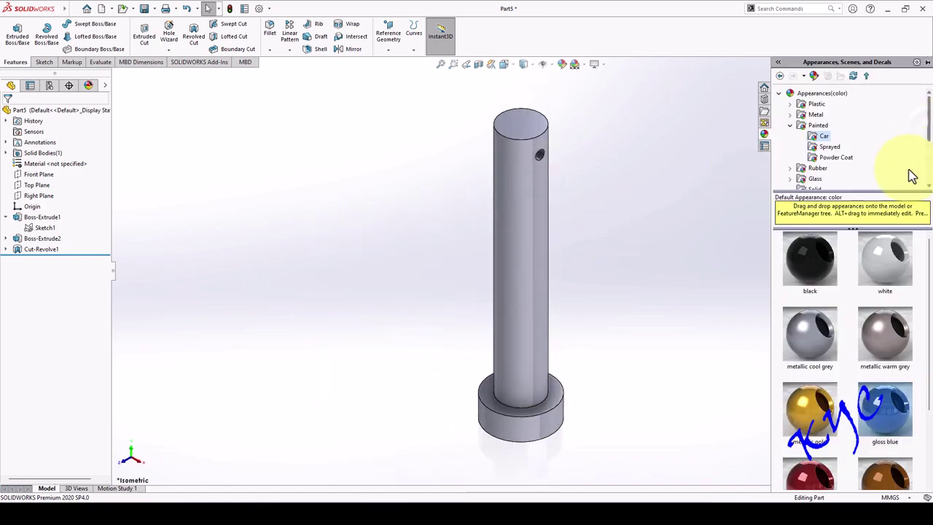
{"action": "left_click", "coordinate": [816, 116]}
{"action": "left_click", "coordinate": [791, 116]}
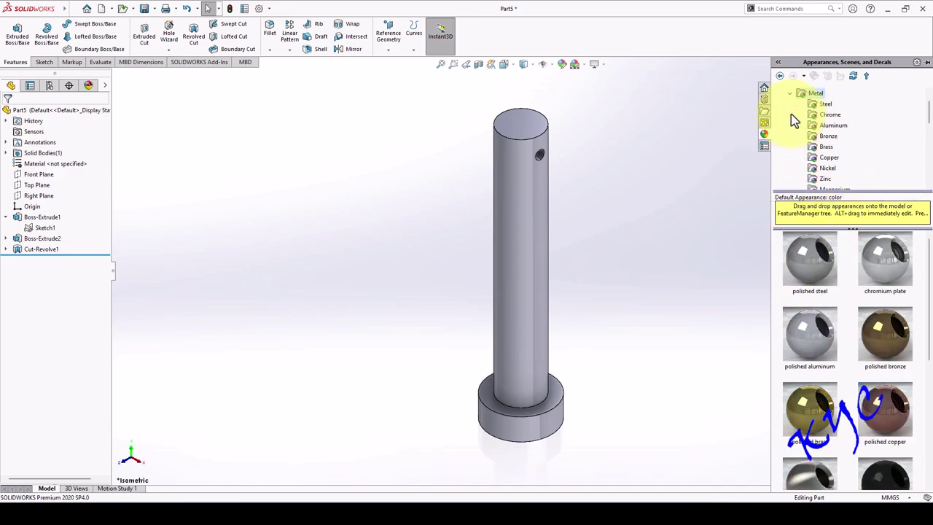
{"action": "left_click", "coordinate": [830, 115]}
{"action": "double_click", "coordinate": [884, 259]}
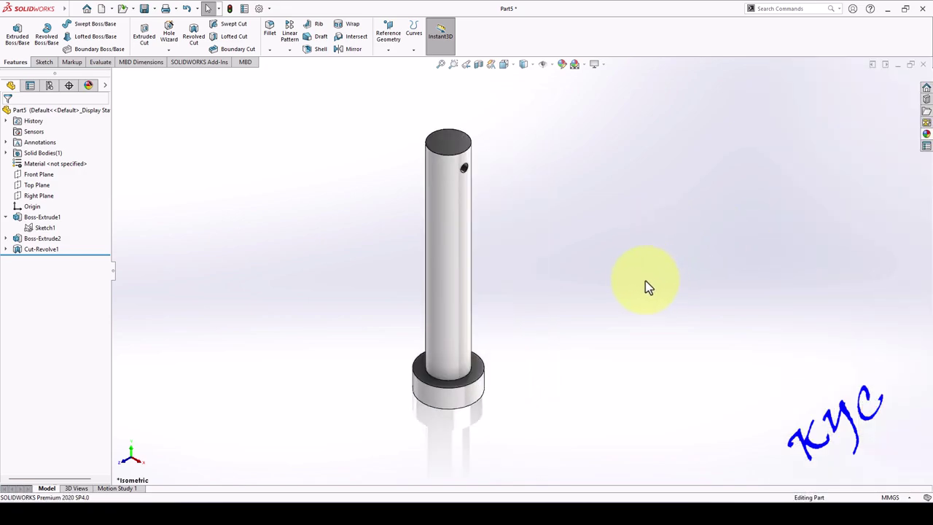
Save the part as Pin in the Universal Coupling folder.
{"action": "key", "text": "ctrl+s"}
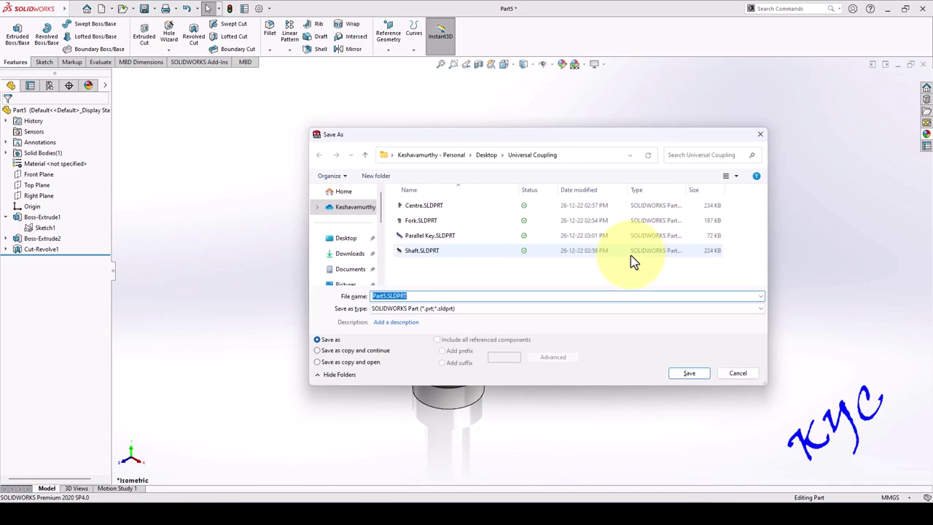
{"action": "type", "text": "Pin"}
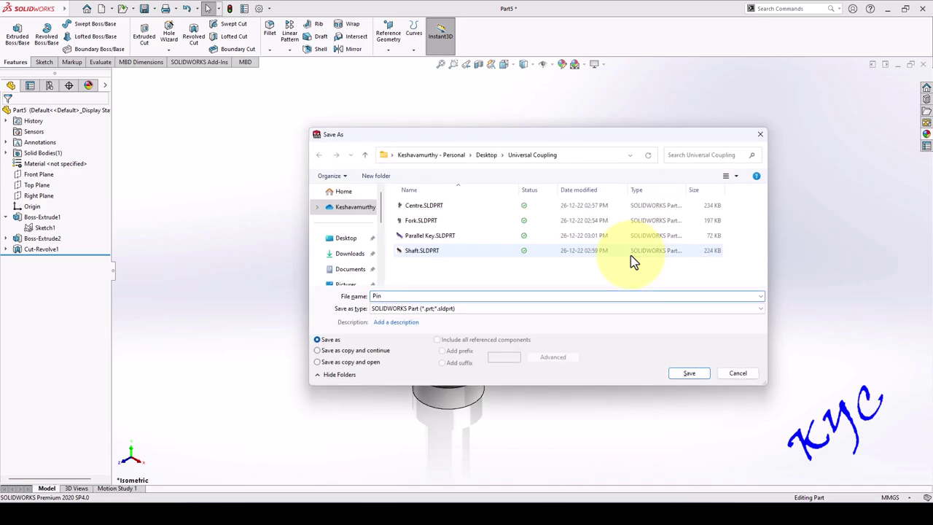
{"action": "key", "text": "Return"}
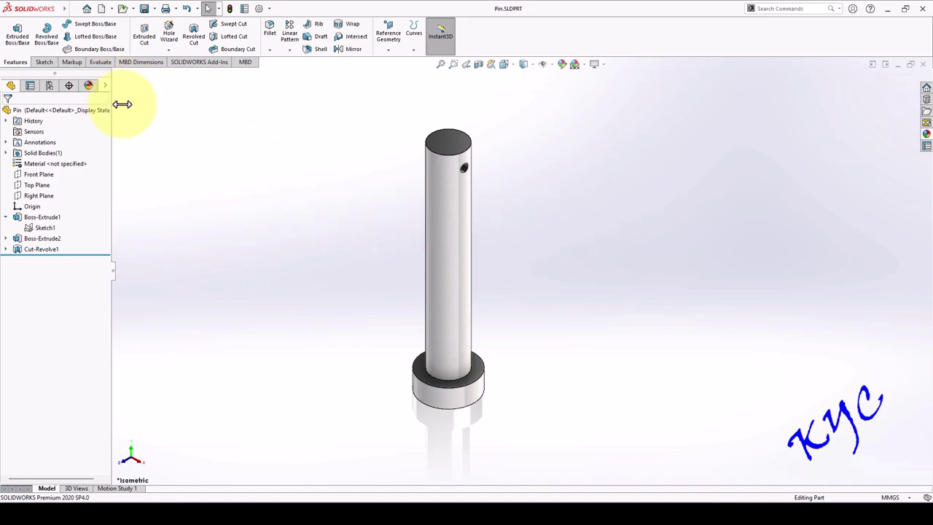
Close the pin part and create a new part document.
{"action": "left_click", "coordinate": [922, 65]}
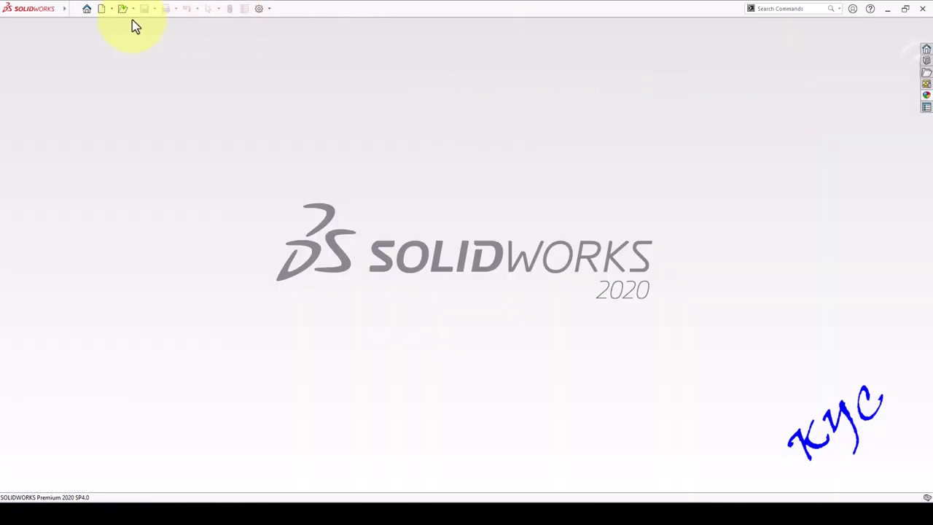
{"action": "left_click", "coordinate": [101, 9]}
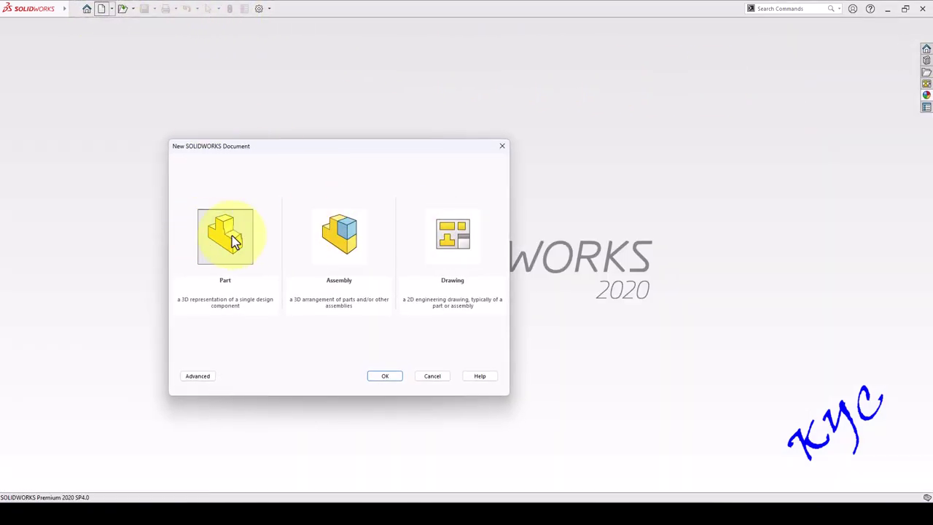
{"action": "double_click", "coordinate": [232, 239]}
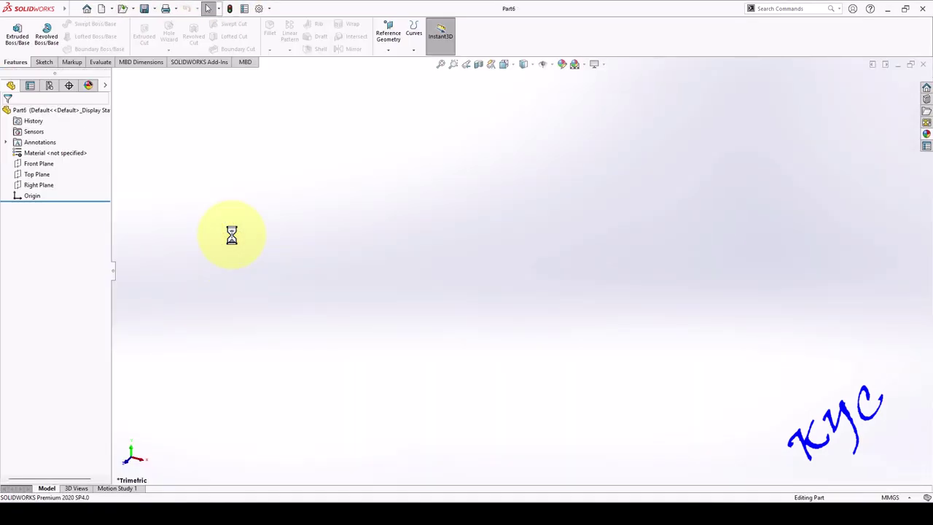
Start a sketch on the Top Plane and draw two concentric circles at the origin, about 76 mm and 40 mm in diameter.
{"action": "right_click", "coordinate": [32, 176]}
{"action": "left_click", "coordinate": [42, 164]}
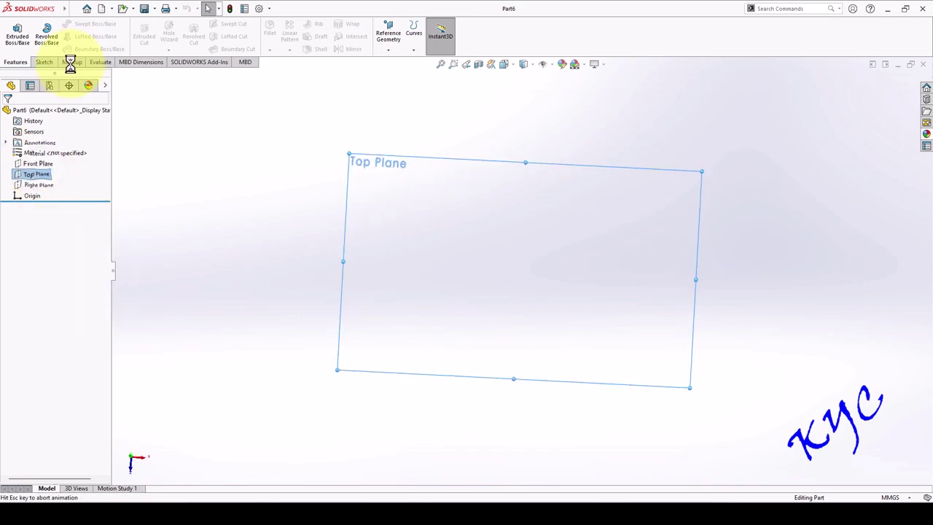
{"action": "left_click", "coordinate": [83, 24]}
{"action": "left_click", "coordinate": [521, 270]}
{"action": "left_click", "coordinate": [552, 333]}
{"action": "left_click", "coordinate": [529, 306]}
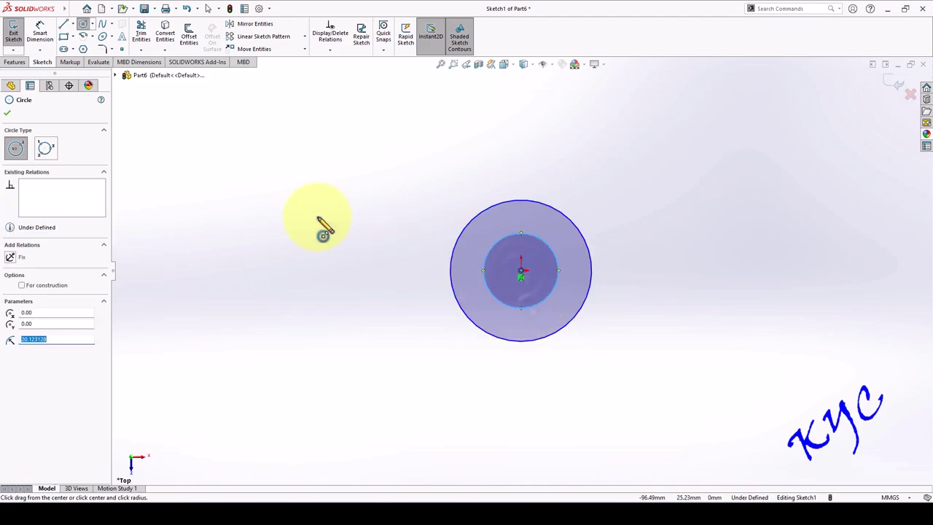
Dimension the outer circle to 25 mm and the inner circle to 16 mm in diameter, and close the sketch.
{"action": "left_click", "coordinate": [40, 37]}
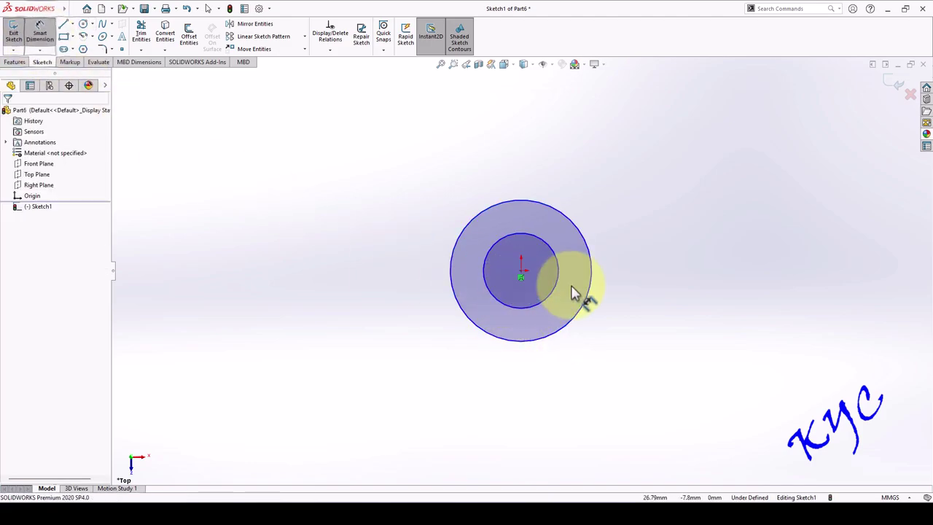
{"action": "left_click", "coordinate": [592, 279]}
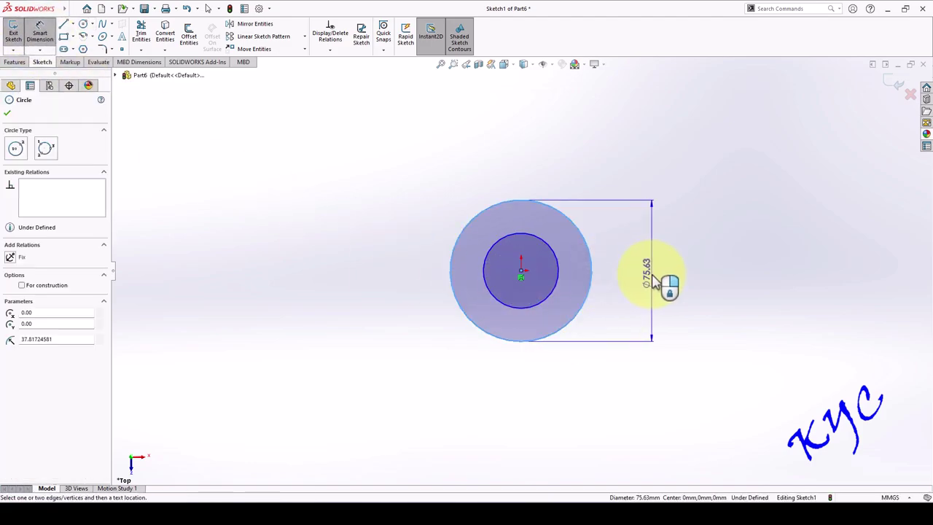
{"action": "left_click", "coordinate": [653, 280]}
{"action": "type", "text": "25"}
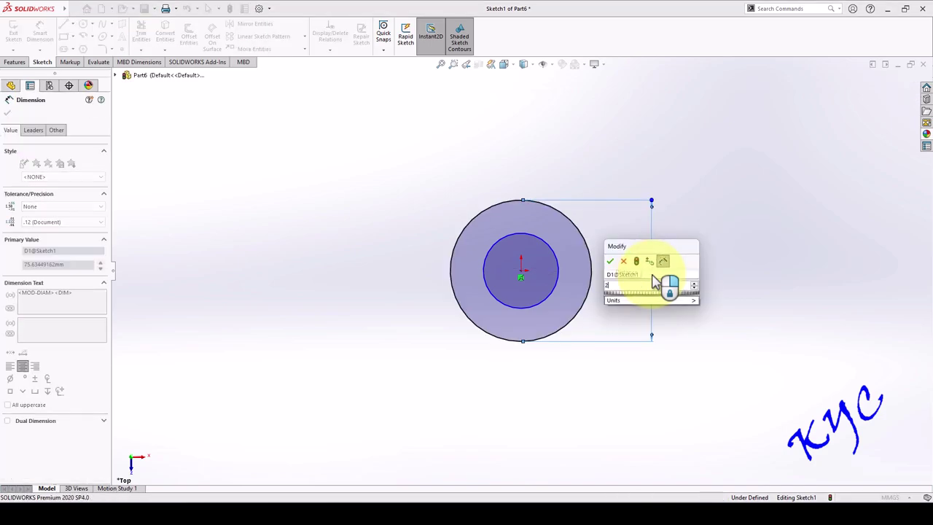
{"action": "key", "text": "Return"}
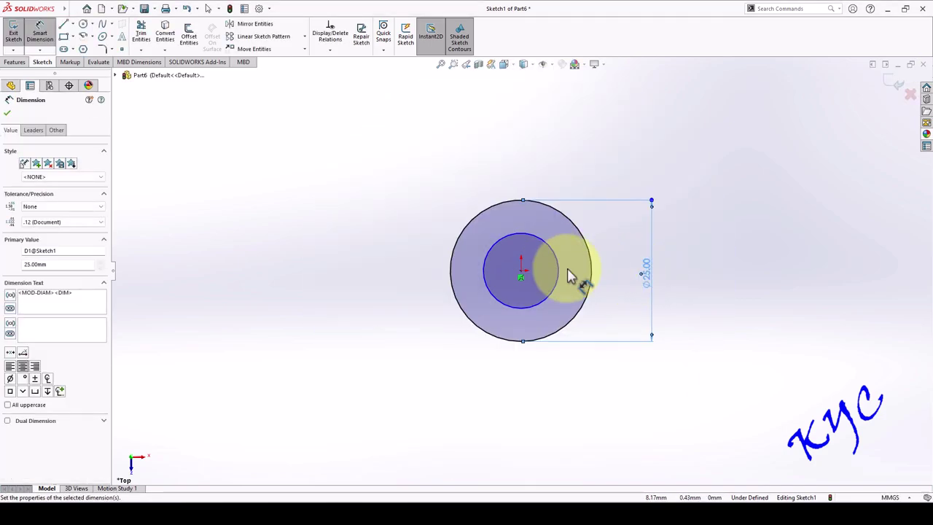
{"action": "left_click", "coordinate": [561, 272]}
{"action": "left_click", "coordinate": [625, 281]}
{"action": "type", "text": "16"}
{"action": "key", "text": "Return"}
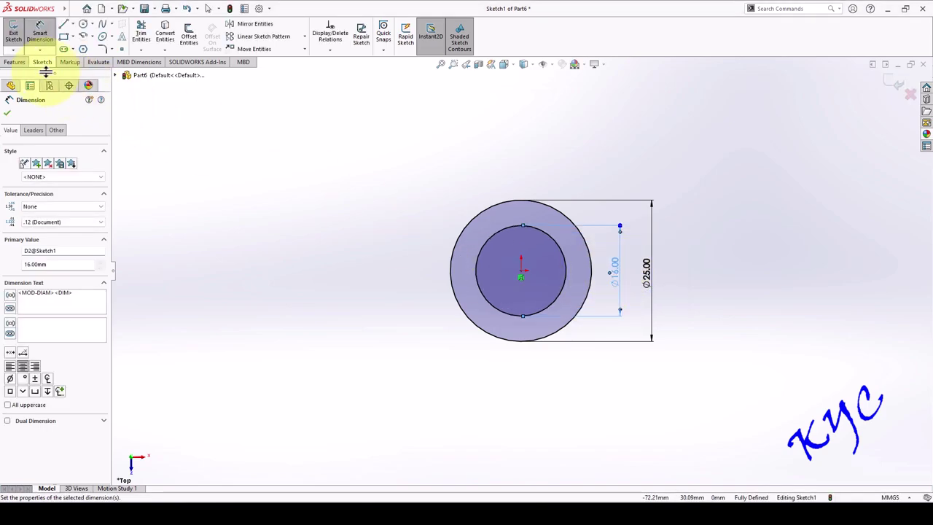
{"action": "left_click", "coordinate": [13, 33]}
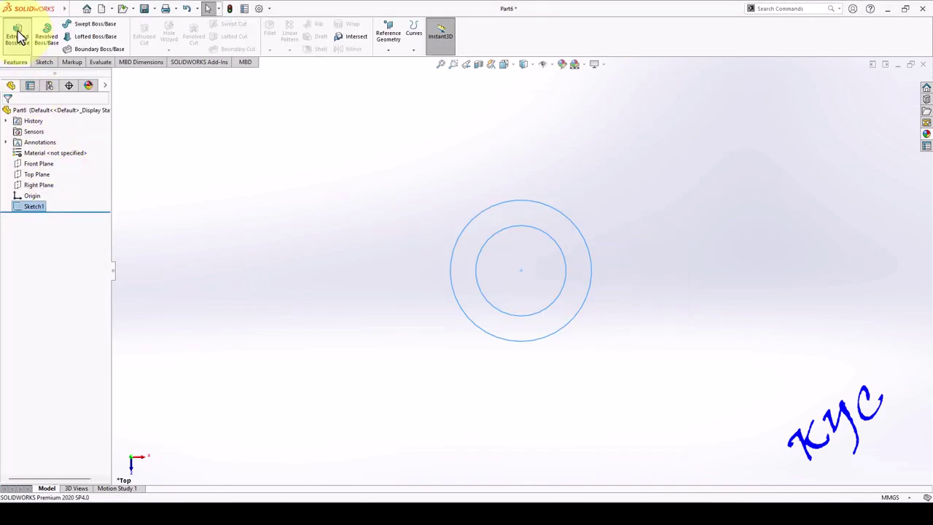
Extrude the ring profile 10 mm with the Mid Plane end condition.
{"action": "left_click", "coordinate": [17, 36]}
{"action": "left_click", "coordinate": [61, 173]}
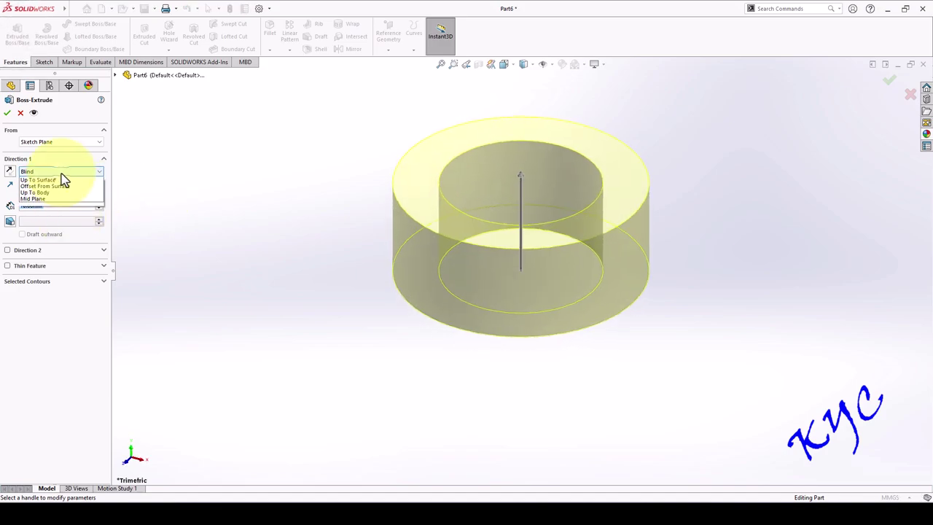
{"action": "left_click", "coordinate": [46, 208]}
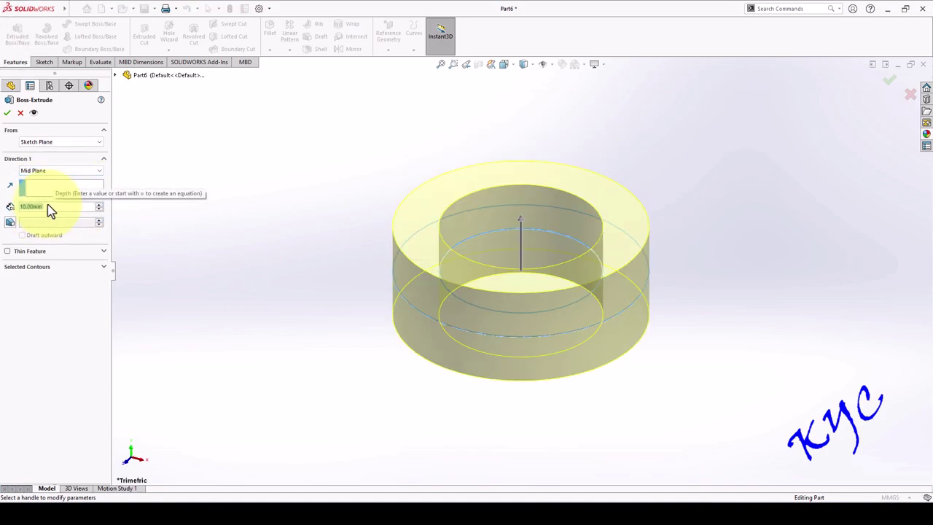
{"action": "left_click", "coordinate": [9, 108]}
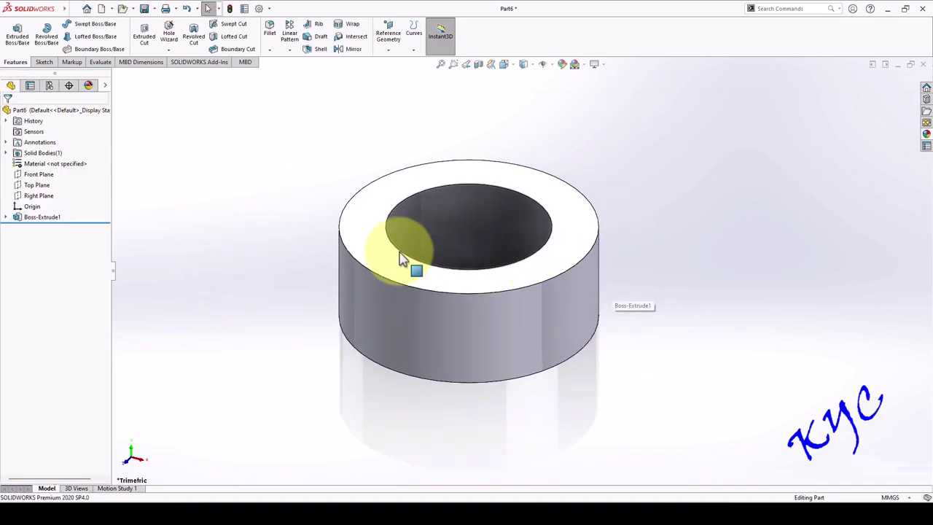
{"action": "middle_click_drag", "start_coordinate": [573, 267], "coordinate": [633, 271]}
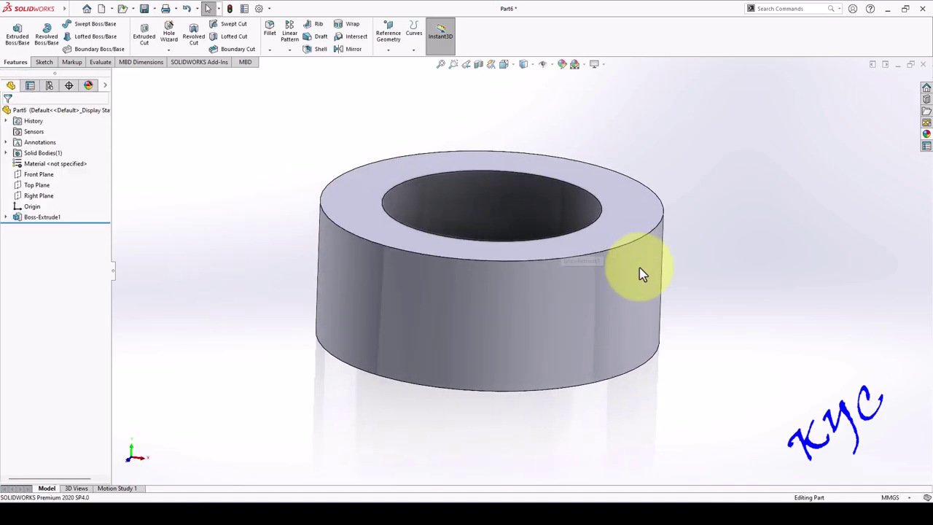
{"action": "key", "text": "ctrl+1"}
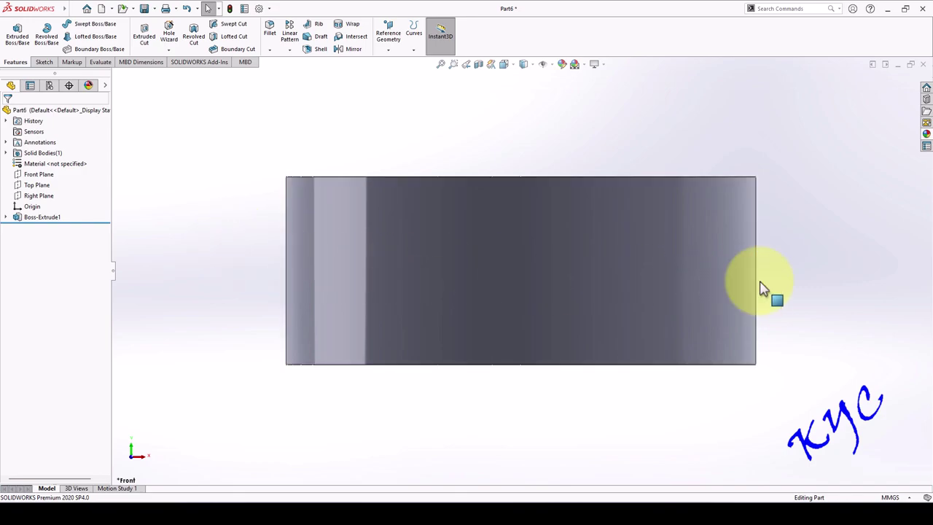
{"action": "scroll", "coordinate": [718, 296], "scroll_direction": "up", "scroll_amount": 2}
{"action": "scroll", "coordinate": [655, 291], "scroll_direction": "down", "scroll_amount": 1}
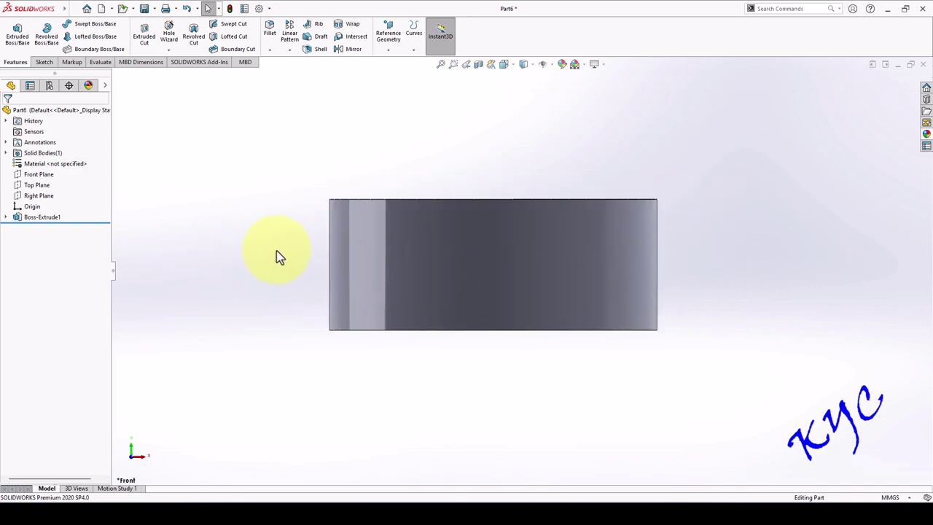
{"action": "left_click", "coordinate": [44, 62]}
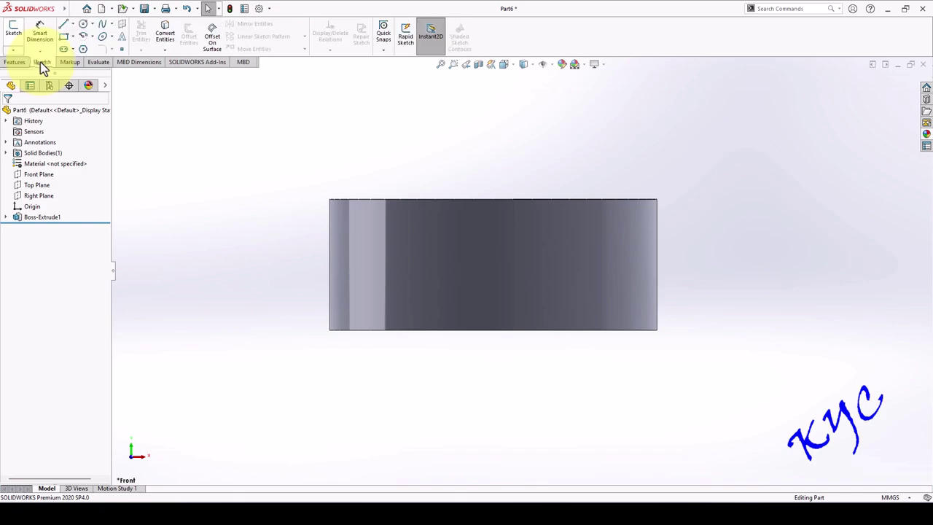
{"action": "left_click", "coordinate": [72, 24]}
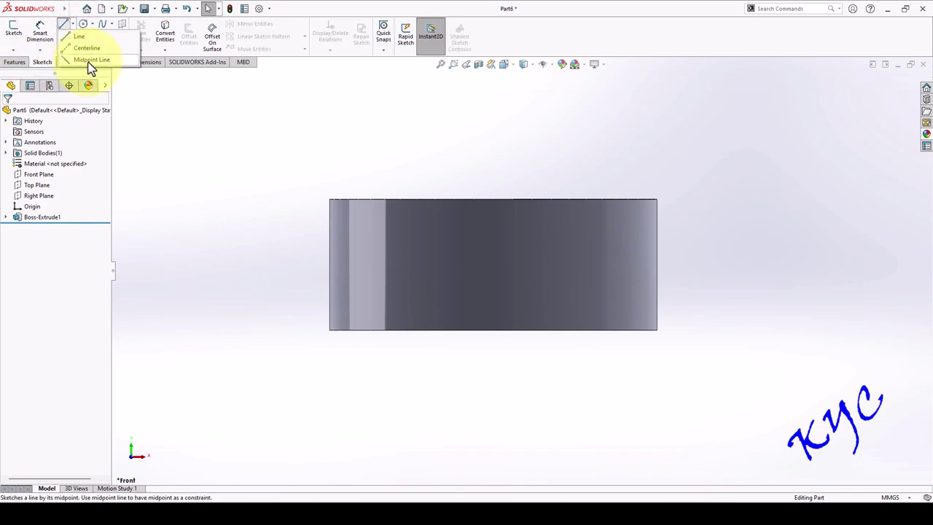
{"action": "left_click", "coordinate": [89, 60]}
{"action": "scroll", "coordinate": [564, 281], "scroll_direction": "up", "scroll_amount": 3}
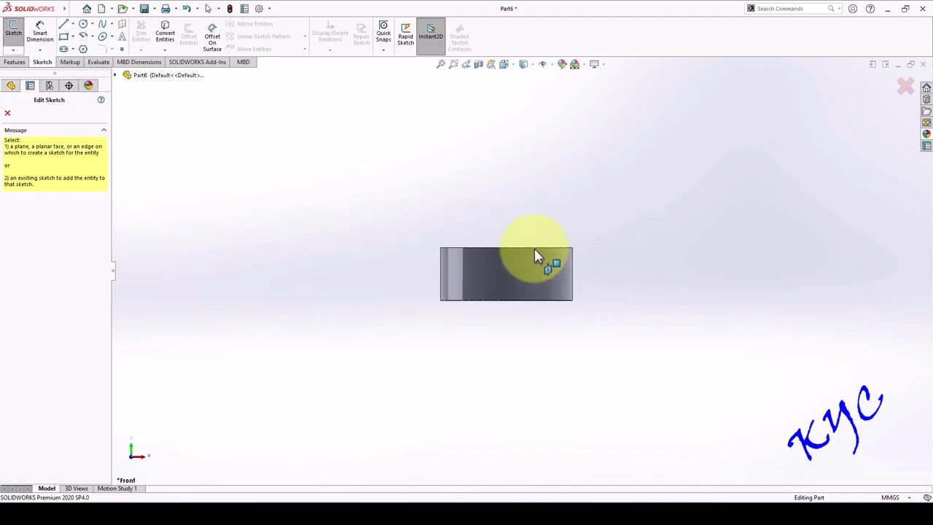
{"action": "scroll", "coordinate": [509, 306], "scroll_direction": "down", "scroll_amount": 3}
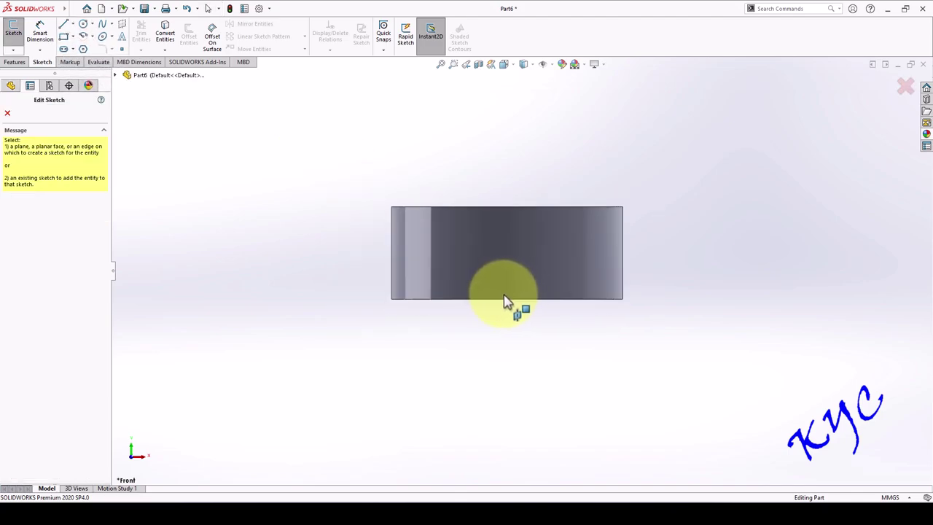
{"action": "left_click", "coordinate": [6, 116]}
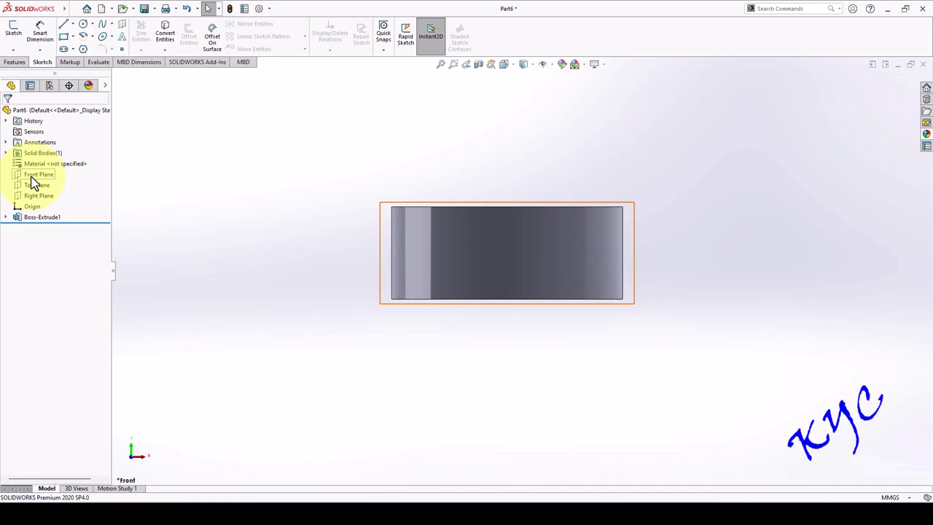
Start a sketch on the Front Plane and draw a horizontal midpoint line centred on the origin, extending past both sides of the ring.
{"action": "left_click", "coordinate": [37, 176]}
{"action": "middle_click_drag", "start_coordinate": [437, 202], "coordinate": [496, 254]}
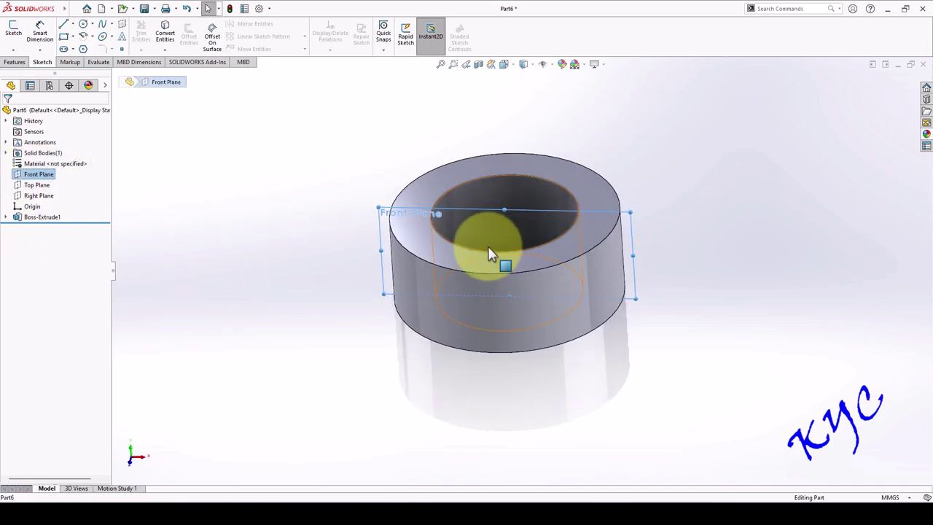
{"action": "left_click", "coordinate": [15, 32]}
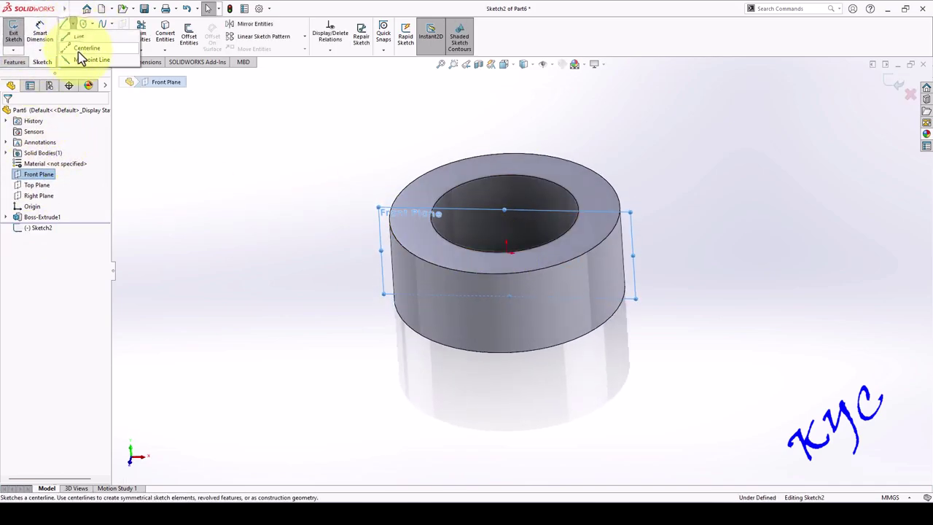
{"action": "left_click", "coordinate": [63, 24]}
{"action": "key", "text": "ctrl+8"}
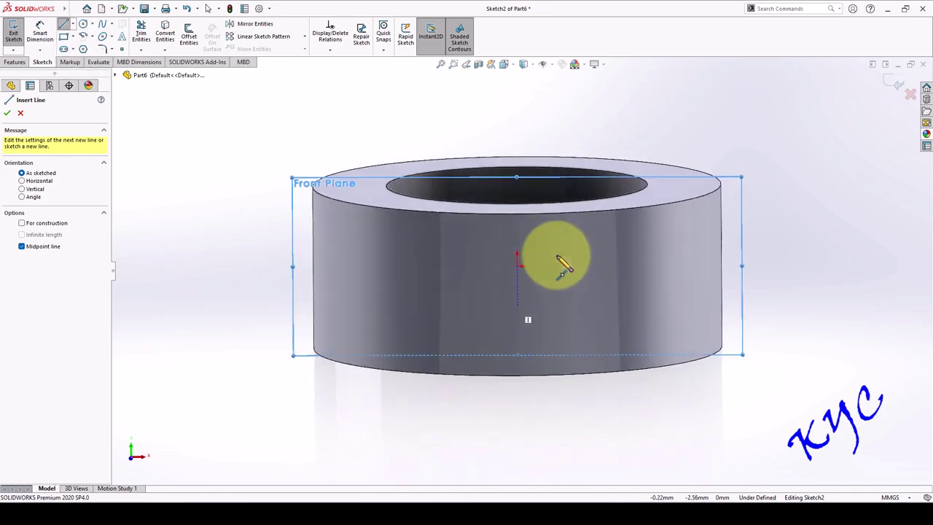
{"action": "left_click_drag", "start_coordinate": [520, 273], "coordinate": [816, 271]}
{"action": "scroll", "coordinate": [624, 308], "scroll_direction": "up", "scroll_amount": 3}
Dimension the horizontal line's length to 30 mm.
{"action": "left_click", "coordinate": [40, 33]}
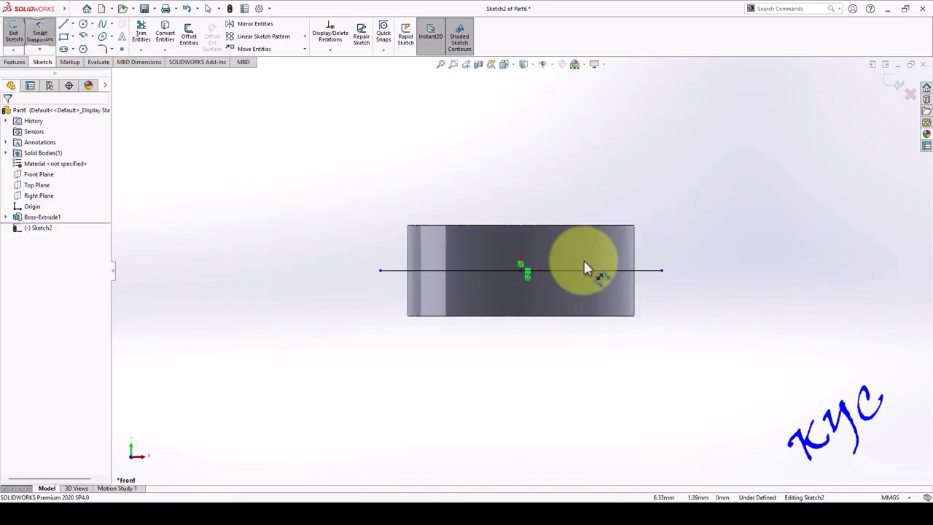
{"action": "scroll", "coordinate": [576, 263], "scroll_direction": "down", "scroll_amount": 2}
{"action": "left_click", "coordinate": [543, 260]}
{"action": "left_click", "coordinate": [533, 375]}
{"action": "type", "text": "30"}
{"action": "key", "text": "Return"}
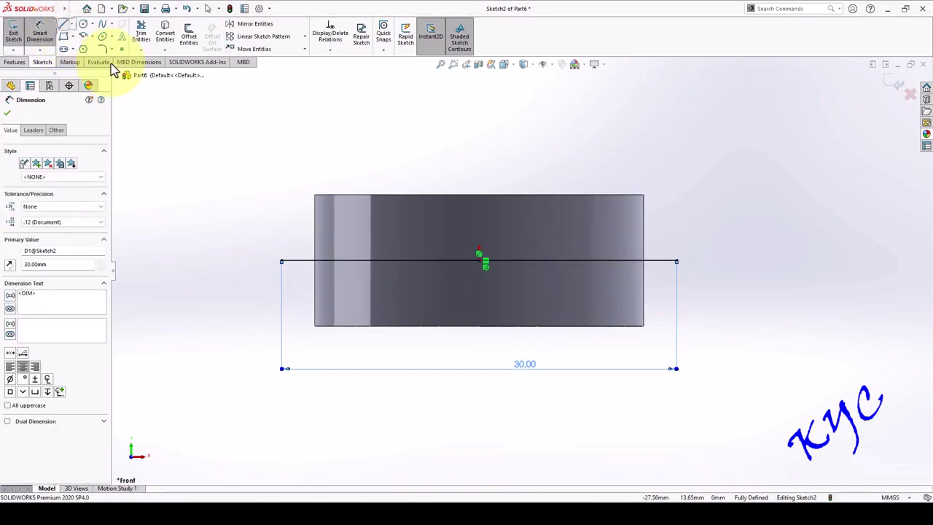
Close a tapered profile above the horizontal line with a vertical edge about 0.9 mm long, a sloped line and an opposite vertical edge about 2.8 mm long.
{"action": "left_click", "coordinate": [63, 24]}
{"action": "left_click", "coordinate": [282, 249]}
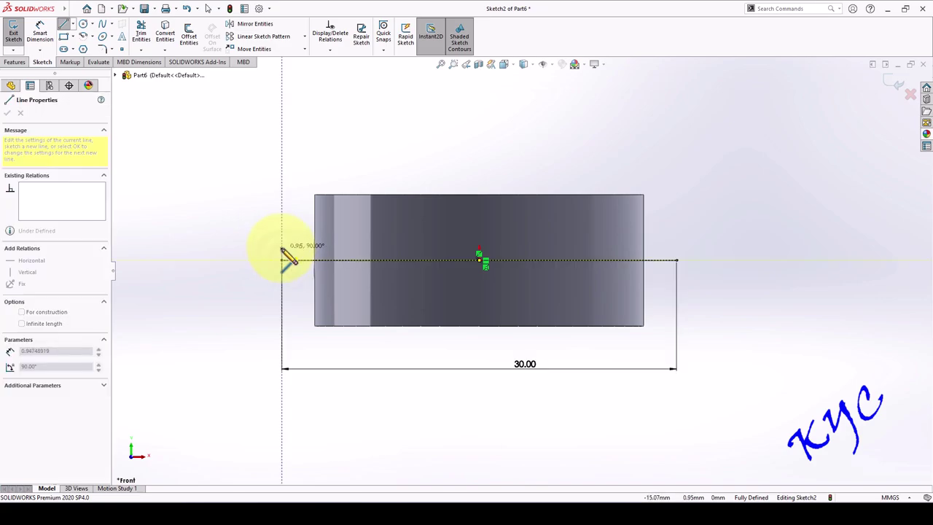
{"action": "left_click", "coordinate": [676, 223]}
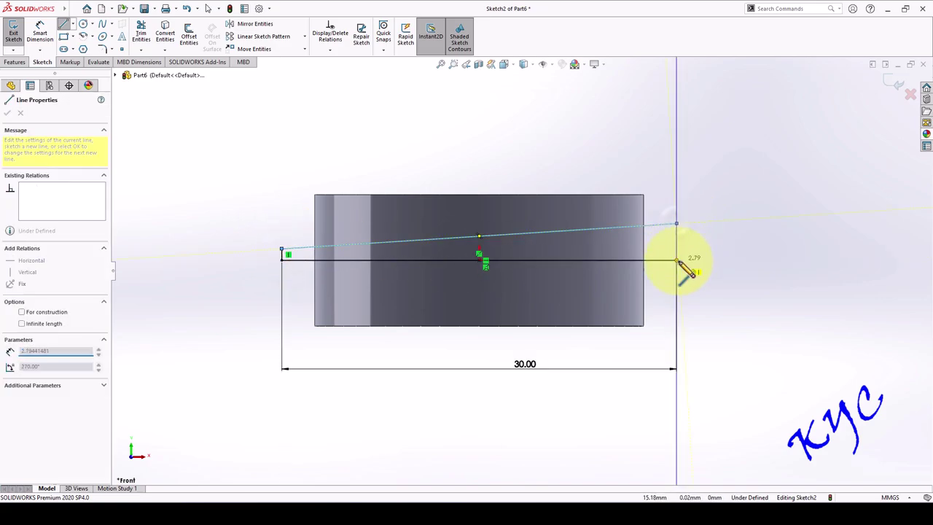
{"action": "left_click", "coordinate": [676, 260]}
Dimension the profile's short vertical edge to 1 mm and the tall one to 2 mm, and close the sketch.
{"action": "left_click", "coordinate": [40, 33]}
{"action": "scroll", "coordinate": [247, 229], "scroll_direction": "down", "scroll_amount": 4}
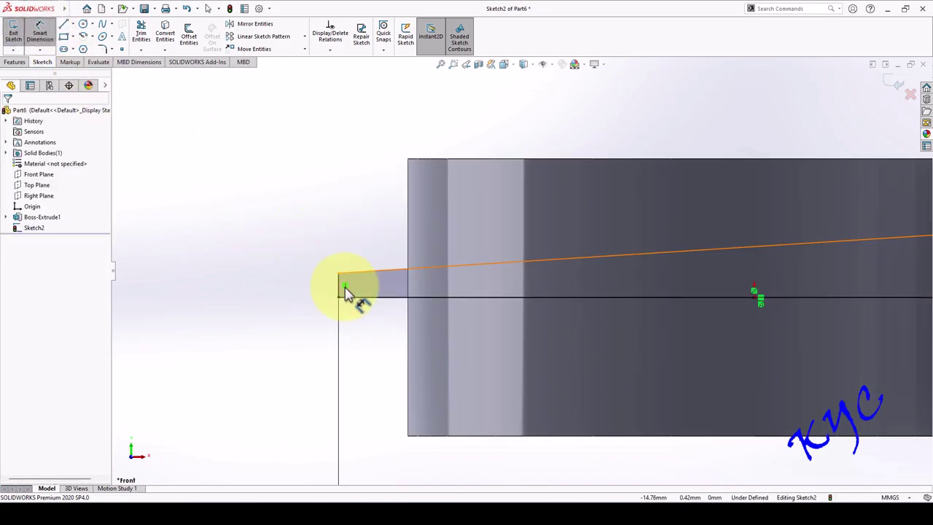
{"action": "left_click", "coordinate": [339, 286]}
{"action": "left_click", "coordinate": [298, 285]}
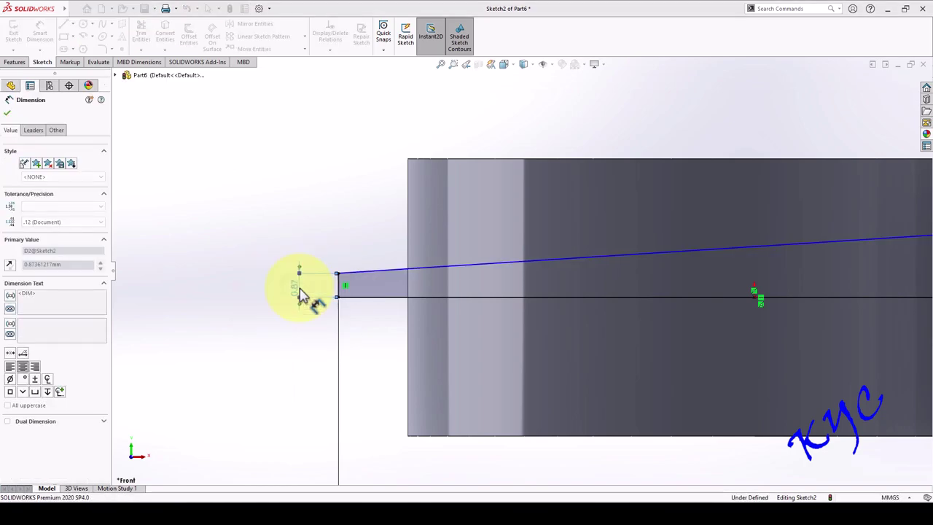
{"action": "scroll", "coordinate": [797, 270], "scroll_direction": "up", "scroll_amount": 3}
{"action": "scroll", "coordinate": [673, 270], "scroll_direction": "down", "scroll_amount": 1}
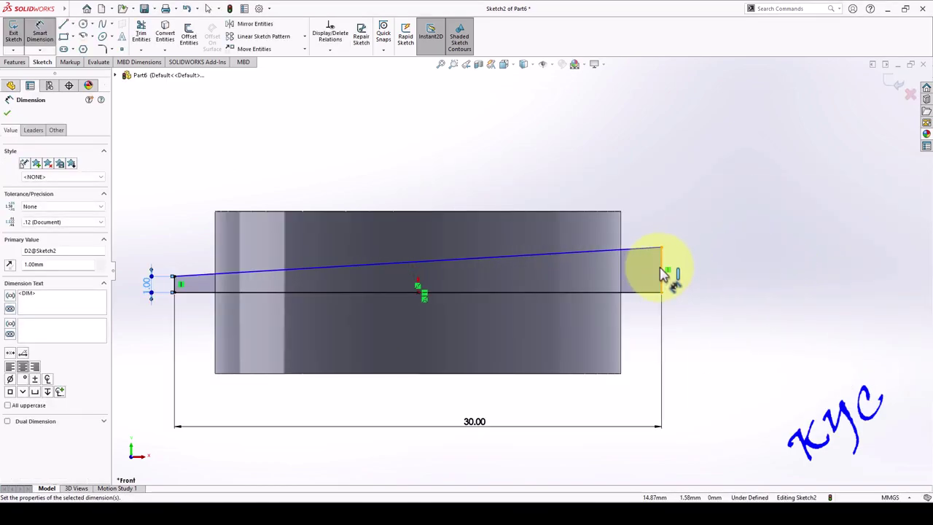
{"action": "left_click", "coordinate": [663, 274]}
{"action": "left_click", "coordinate": [697, 267]}
{"action": "type", "text": "2"}
{"action": "key", "text": "Return"}
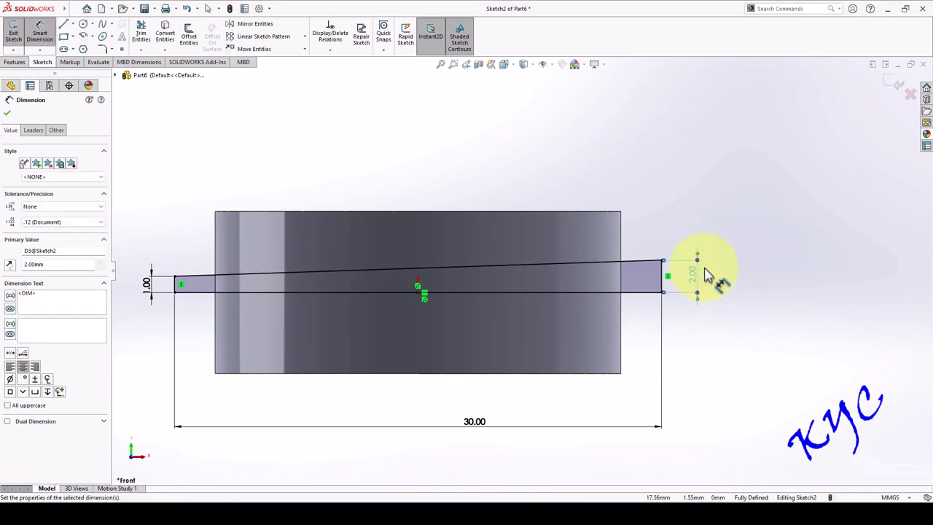
{"action": "key", "text": "Escape"}
{"action": "left_click", "coordinate": [898, 85]}
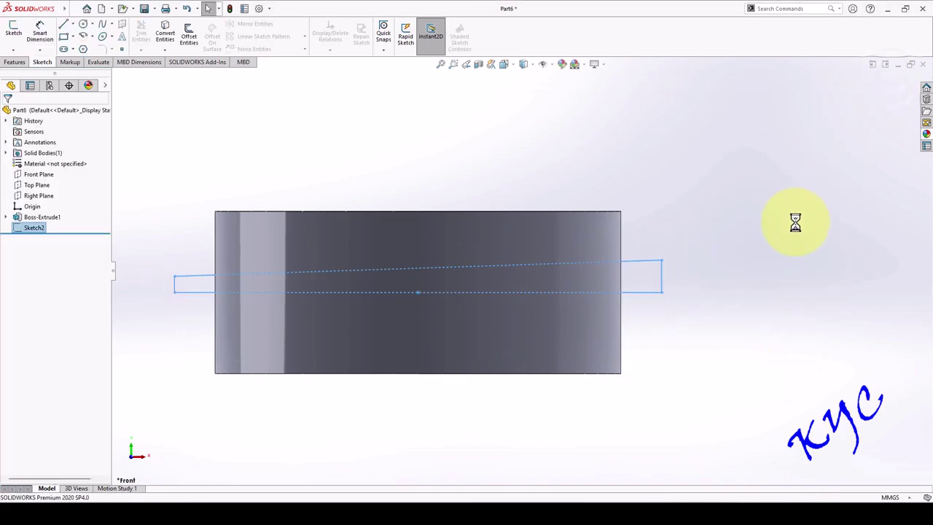
Cut the tapered hole through the ring by revolving the closed profile 360° about the sketch's horizontal line.
{"action": "left_click", "coordinate": [28, 63]}
{"action": "left_click", "coordinate": [194, 54]}
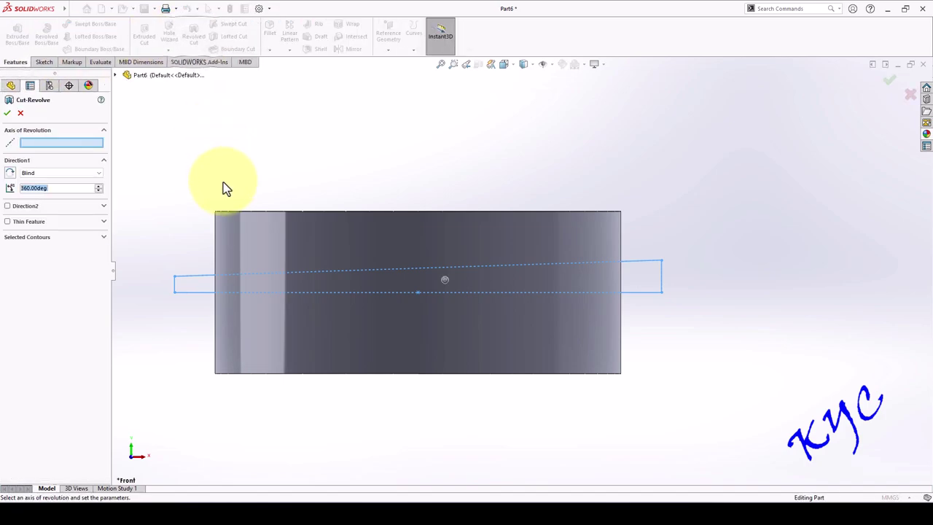
{"action": "left_click", "coordinate": [332, 292]}
{"action": "middle_click_drag", "start_coordinate": [732, 248], "coordinate": [654, 344]}
{"action": "left_click", "coordinate": [8, 113]}
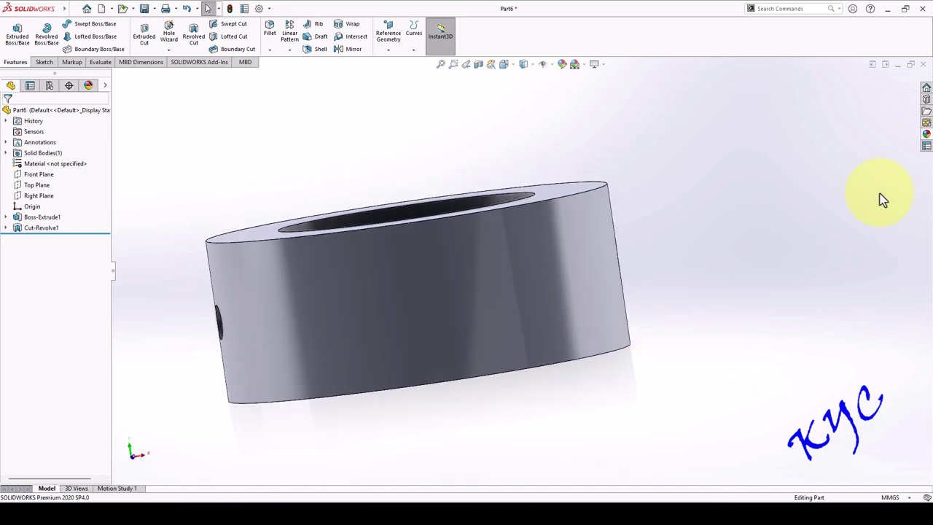
Apply the machined steel appearance from the steel metals to the whole collar.
{"action": "left_click", "coordinate": [926, 134]}
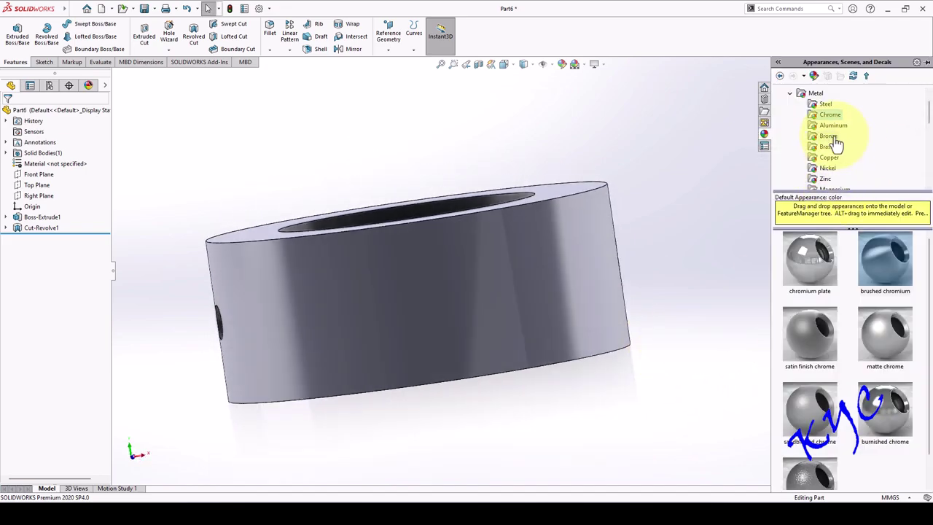
{"action": "scroll", "coordinate": [860, 159], "scroll_direction": "down", "scroll_amount": 1}
{"action": "scroll", "coordinate": [858, 160], "scroll_direction": "down", "scroll_amount": 1}
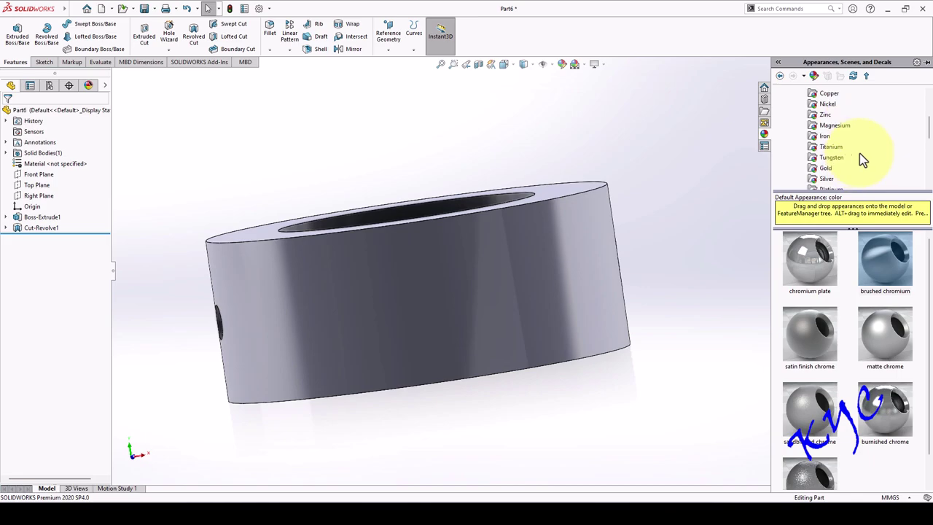
{"action": "left_click", "coordinate": [826, 104]}
{"action": "scroll", "coordinate": [833, 333], "scroll_direction": "down", "scroll_amount": 3}
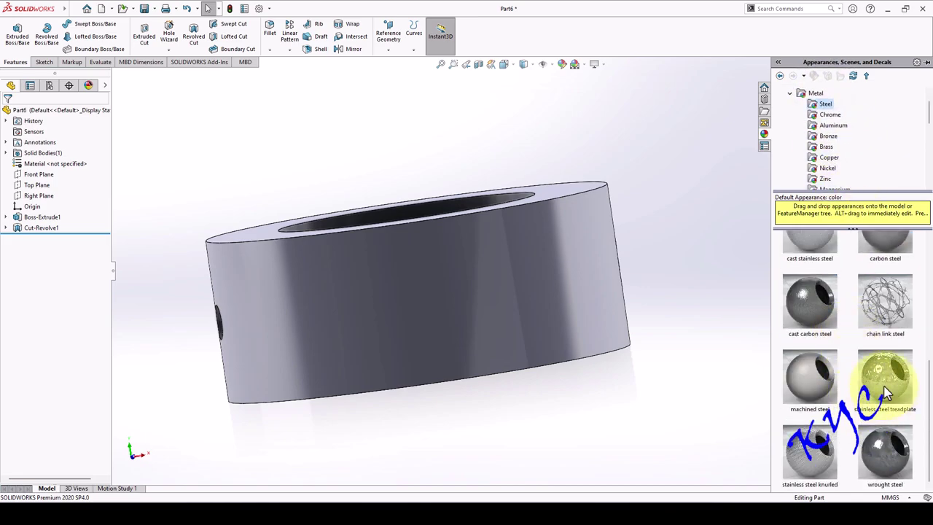
{"action": "left_click", "coordinate": [809, 375]}
{"action": "mouse_move", "coordinate": [666, 282]}
{"action": "middle_mouse_down"}
{"action": "mouse_move", "coordinate": [687, 260]}
{"action": "mouse_move", "coordinate": [692, 292]}
{"action": "middle_mouse_up"}
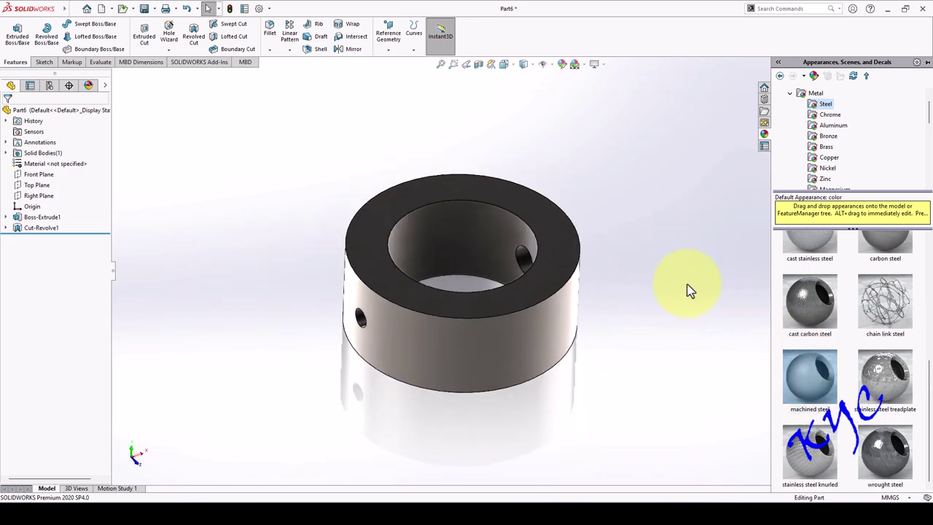
Save the part as Collar in the Universal Coupling folder and close it.
{"action": "key", "text": "ctrl+s"}
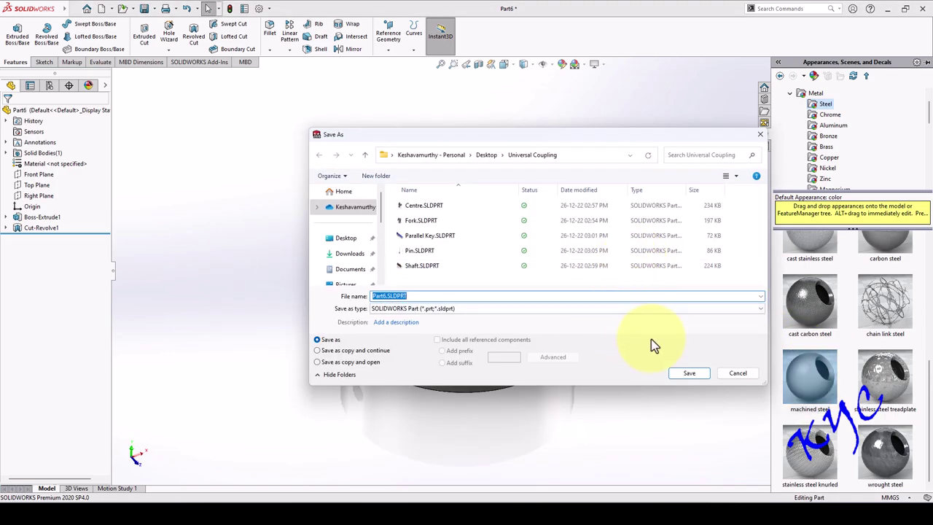
{"action": "type", "text": "Collar"}
{"action": "key", "text": "Return"}
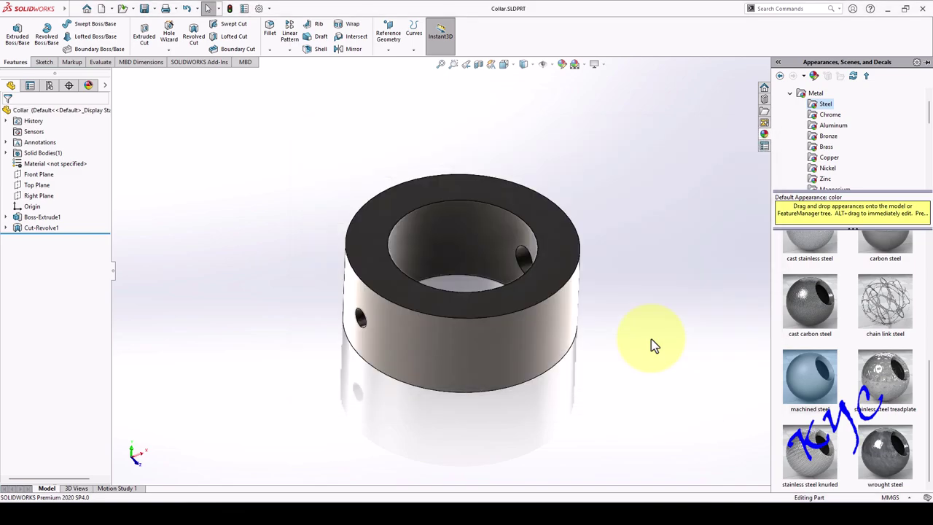
{"action": "left_click", "coordinate": [698, 197]}
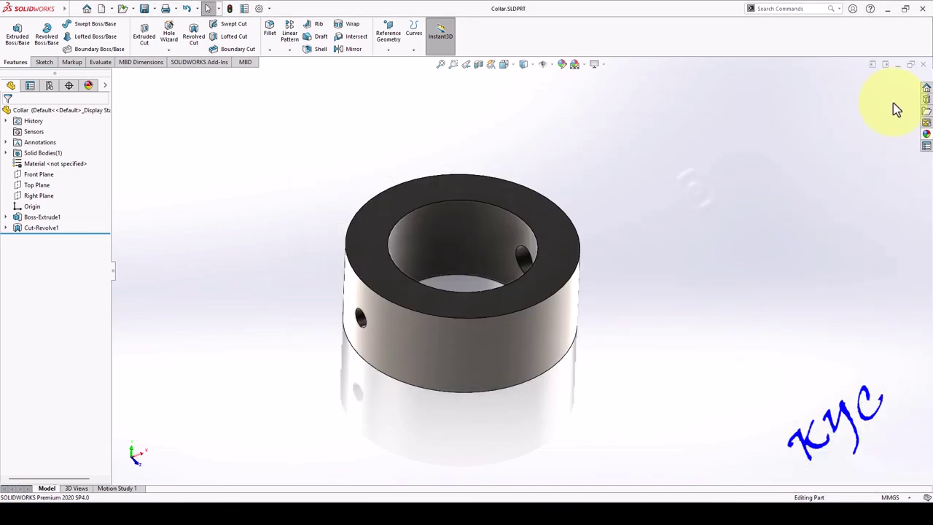
{"action": "left_click", "coordinate": [922, 66]}
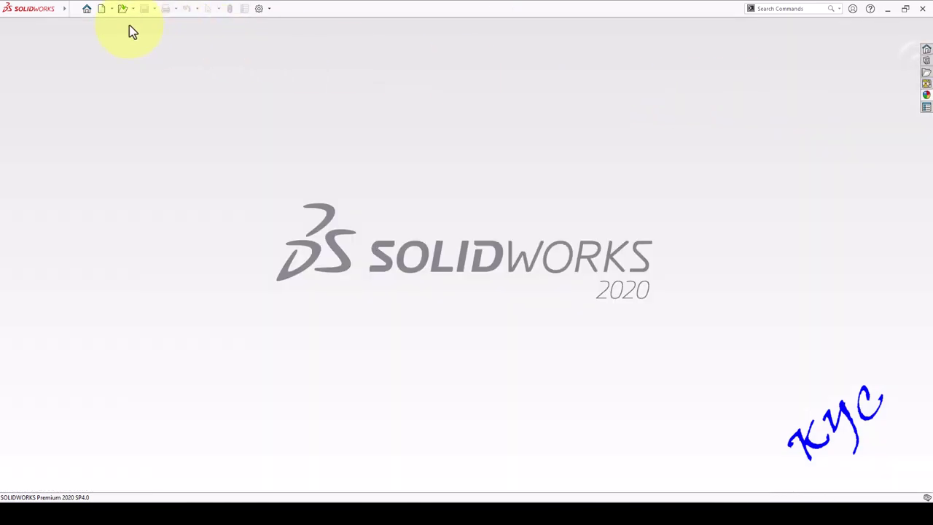
Create a new part and sketch a horizontal midpoint line centred on the origin on the Front Plane.
{"action": "left_click", "coordinate": [102, 10]}
{"action": "double_click", "coordinate": [234, 240]}
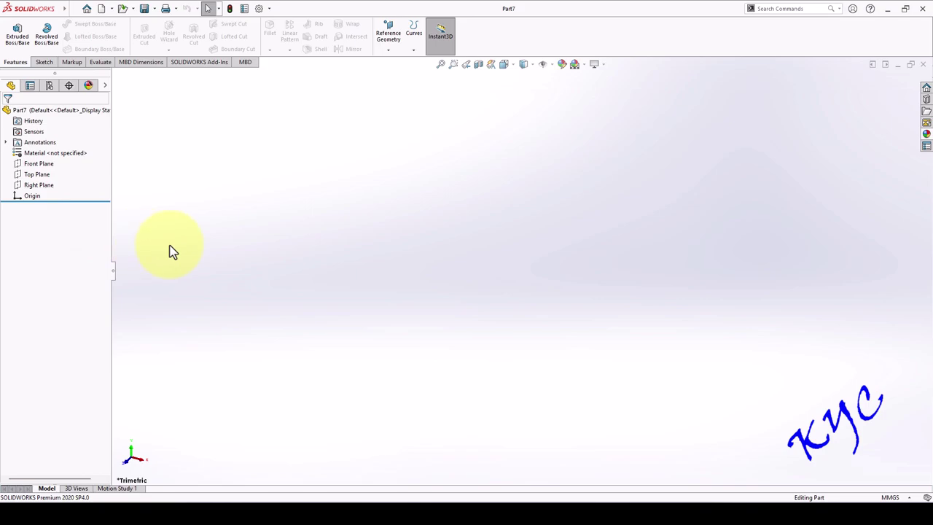
{"action": "right_click", "coordinate": [39, 164]}
{"action": "left_click", "coordinate": [46, 150]}
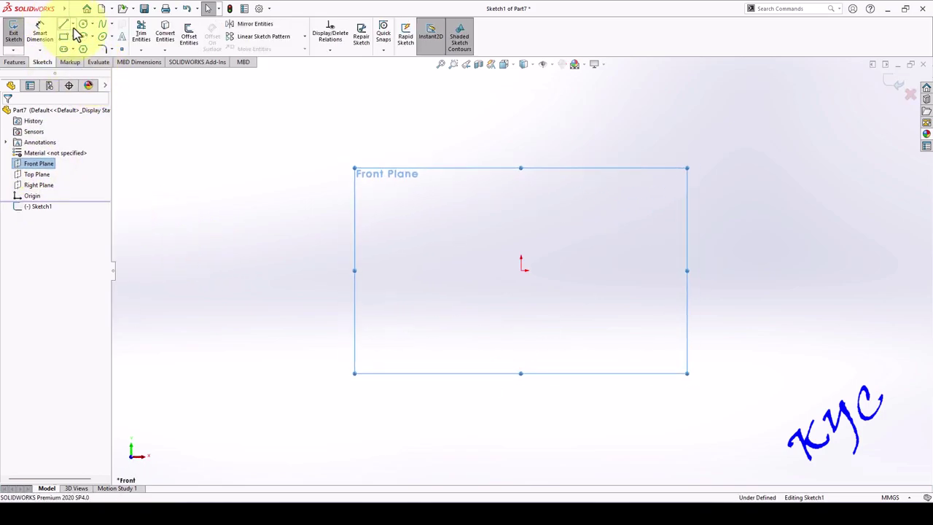
{"action": "left_click", "coordinate": [73, 24]}
{"action": "left_click", "coordinate": [95, 62]}
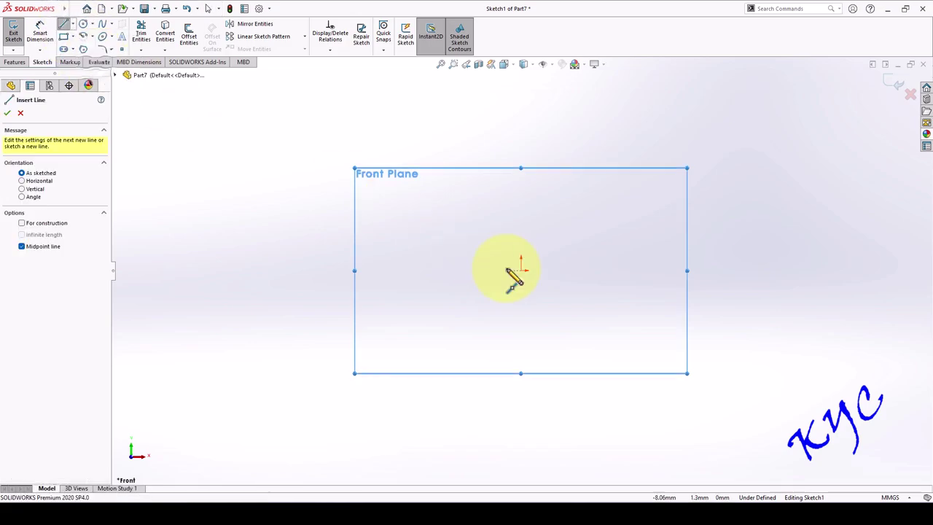
{"action": "left_click", "coordinate": [521, 270]}
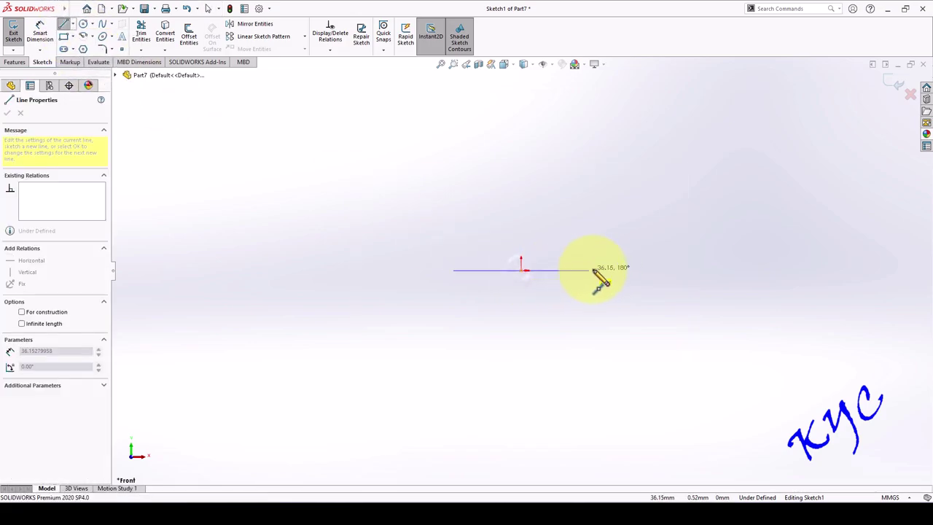
{"action": "left_click", "coordinate": [635, 271]}
Dimension the length of the new part's horizontal midpoint line to 30 mm.
{"action": "left_click", "coordinate": [40, 33]}
{"action": "left_click", "coordinate": [558, 271]}
{"action": "left_click", "coordinate": [555, 306]}
{"action": "type", "text": "30"}
{"action": "key", "text": "Return"}
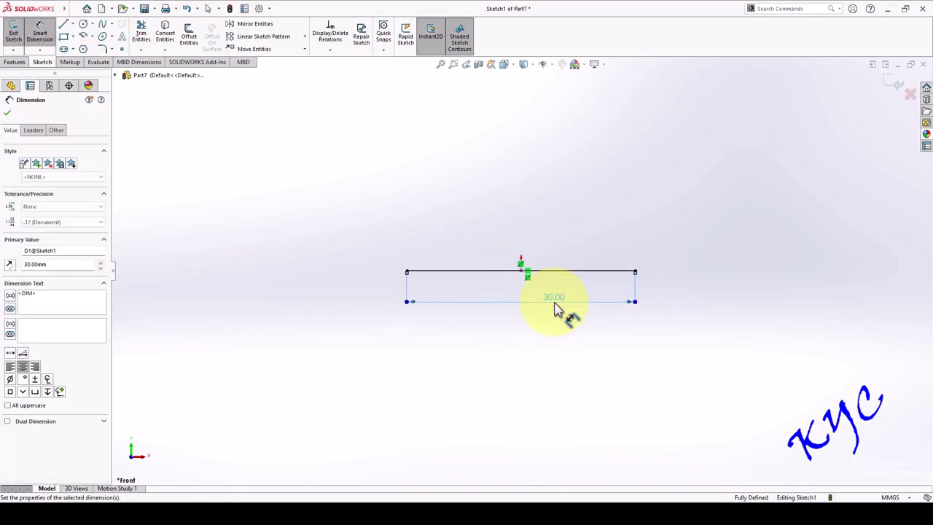
Close a tapered profile above the 30 mm line with vertical end edges about 2.5 mm and 0.6 mm long and a sloped line.
{"action": "scroll", "coordinate": [631, 240], "scroll_direction": "down", "scroll_amount": 2}
{"action": "left_click", "coordinate": [64, 24]}
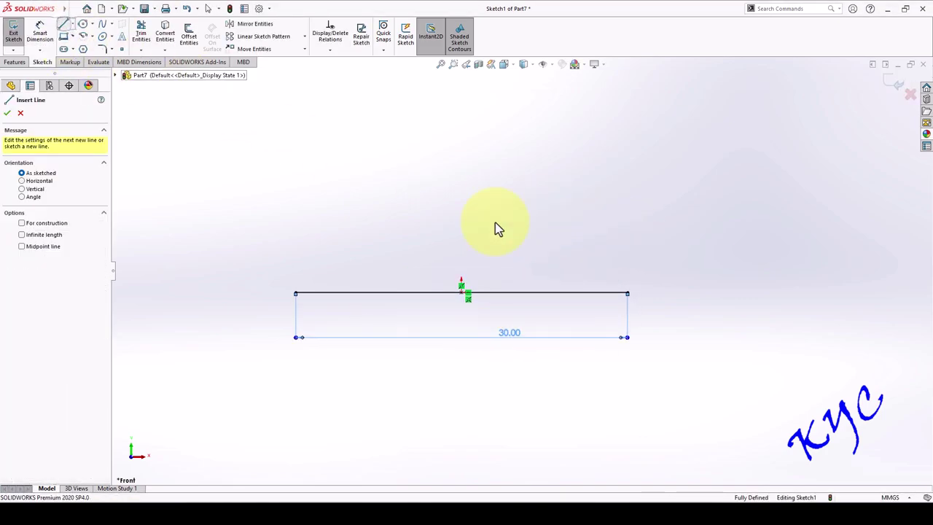
{"action": "left_click", "coordinate": [627, 294]}
{"action": "left_click", "coordinate": [626, 264]}
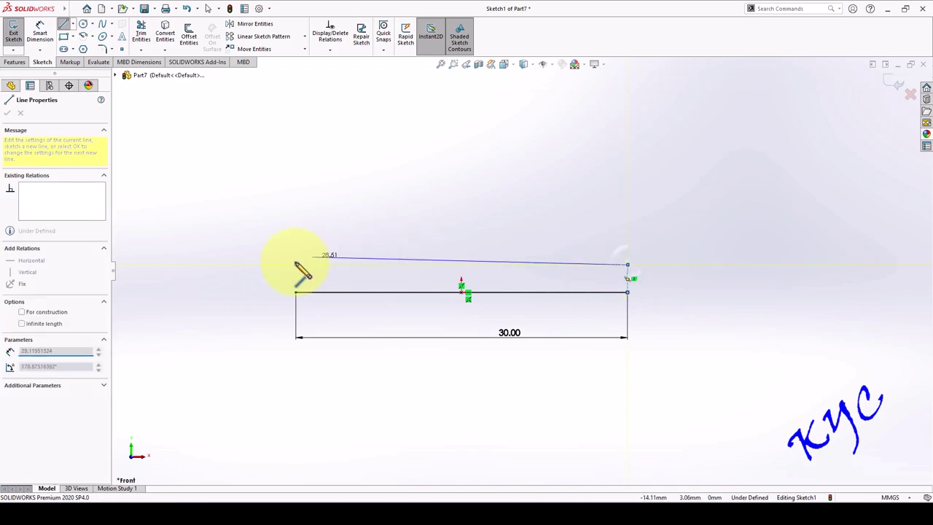
{"action": "left_click", "coordinate": [295, 285]}
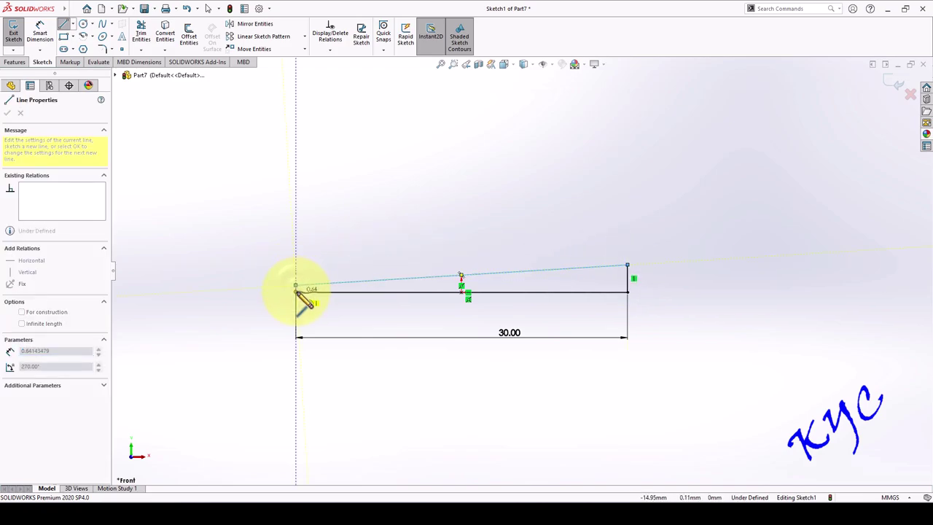
{"action": "left_click", "coordinate": [295, 291]}
Dimension the tall vertical edge of the tapered profile to 2 mm.
{"action": "left_click", "coordinate": [38, 28]}
{"action": "scroll", "coordinate": [583, 246], "scroll_direction": "down", "scroll_amount": 2}
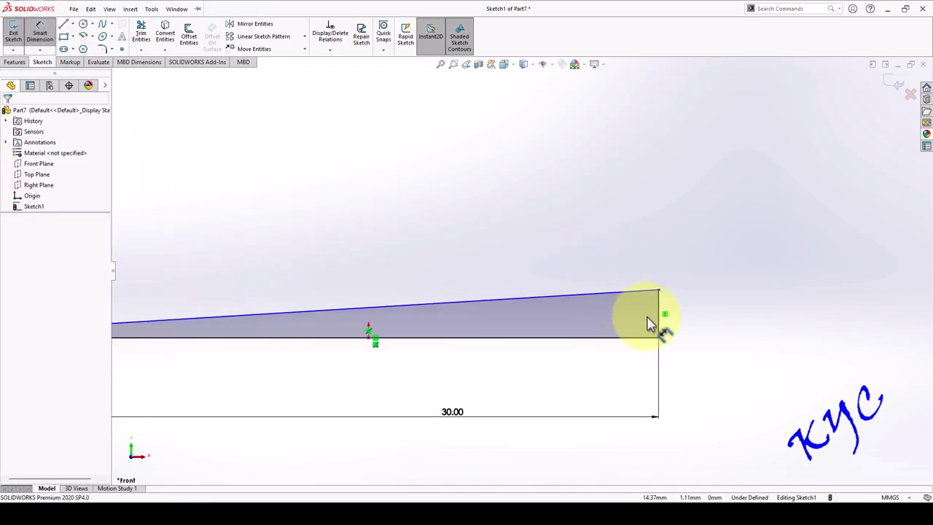
{"action": "left_click", "coordinate": [658, 324]}
{"action": "left_click", "coordinate": [696, 323]}
{"action": "type", "text": "2.48827309mm"}
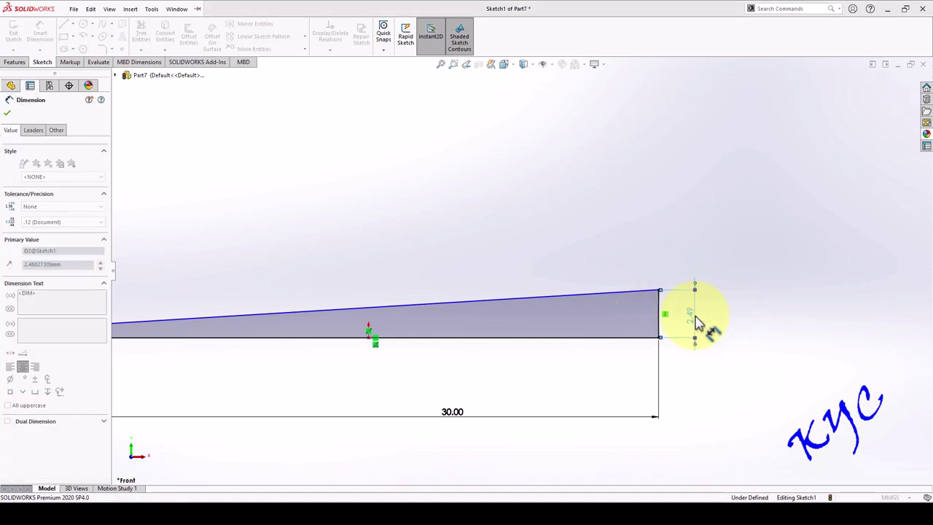
{"action": "key", "text": "Return"}
Dimension the short vertical edge of the tapered profile to 1 mm and close the sketch.
{"action": "scroll", "coordinate": [554, 306], "scroll_direction": "up", "scroll_amount": 3}
{"action": "scroll", "coordinate": [372, 308], "scroll_direction": "down", "scroll_amount": 4}
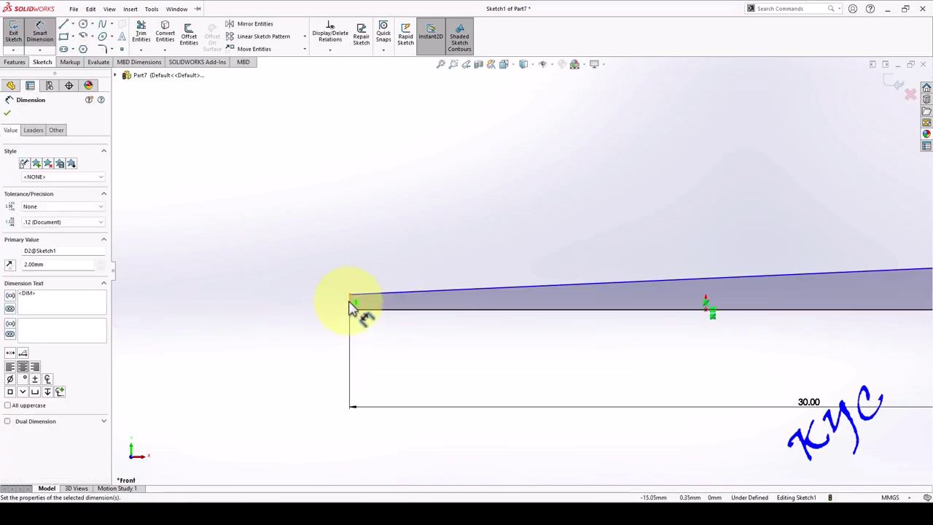
{"action": "left_click", "coordinate": [349, 305]}
{"action": "left_click", "coordinate": [325, 309]}
{"action": "type", "text": "1"}
{"action": "key", "text": "Return"}
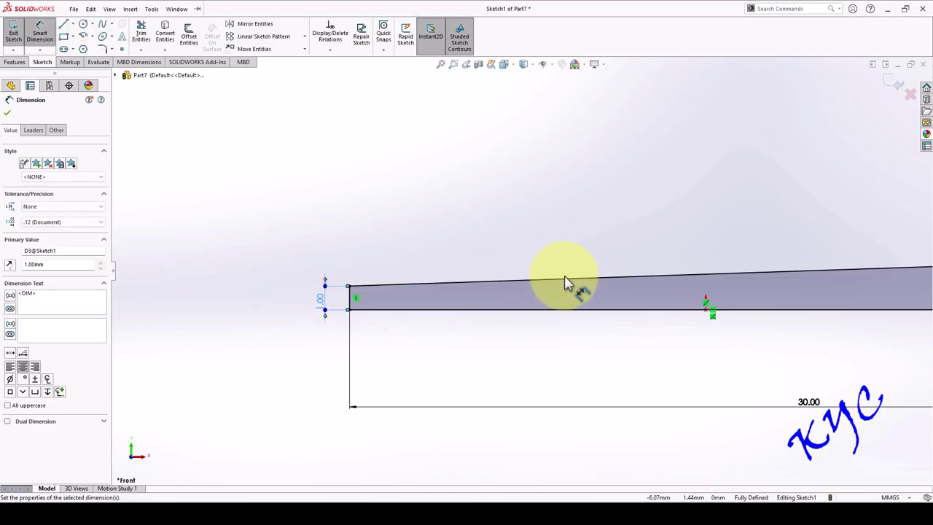
{"action": "scroll", "coordinate": [772, 281], "scroll_direction": "up", "scroll_amount": 3}
{"action": "key", "text": "Escape"}
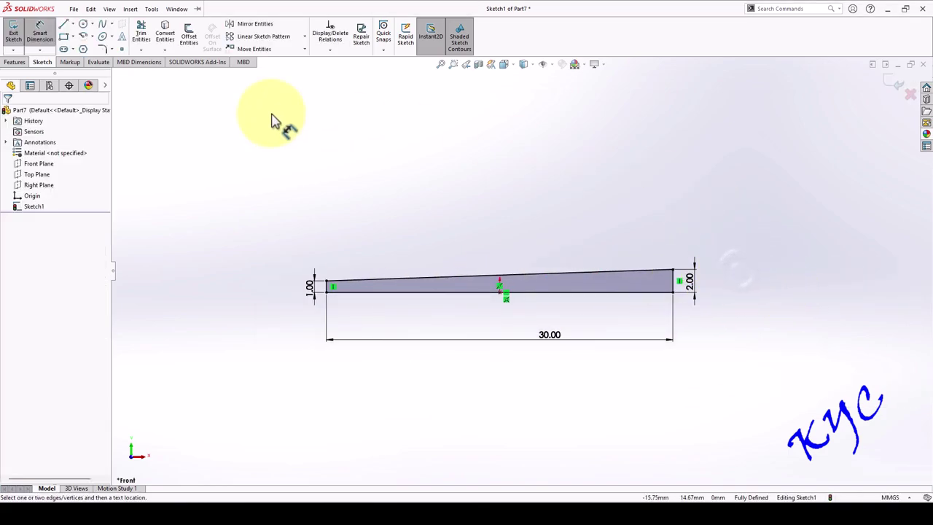
{"action": "left_click", "coordinate": [13, 32]}
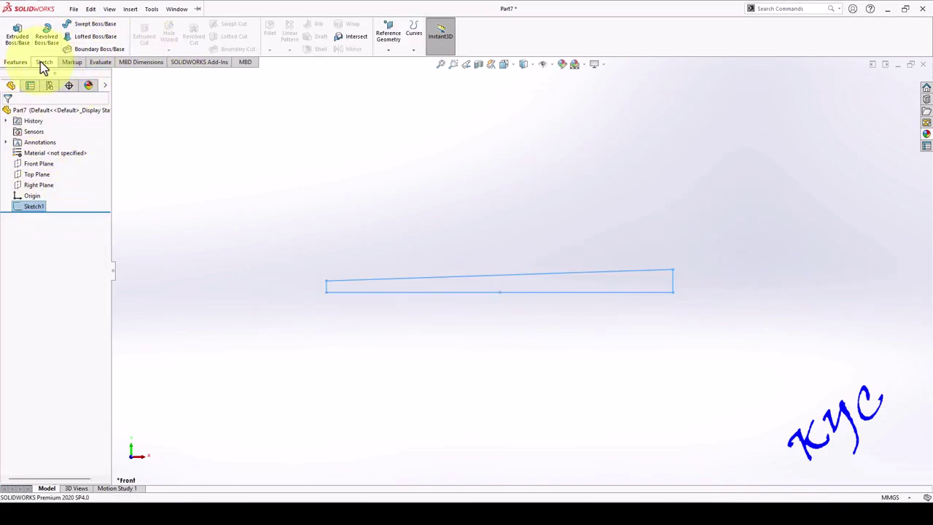
Revolve the tapered profile about its 30 mm horizontal line into a solid pin.
{"action": "left_click", "coordinate": [47, 42]}
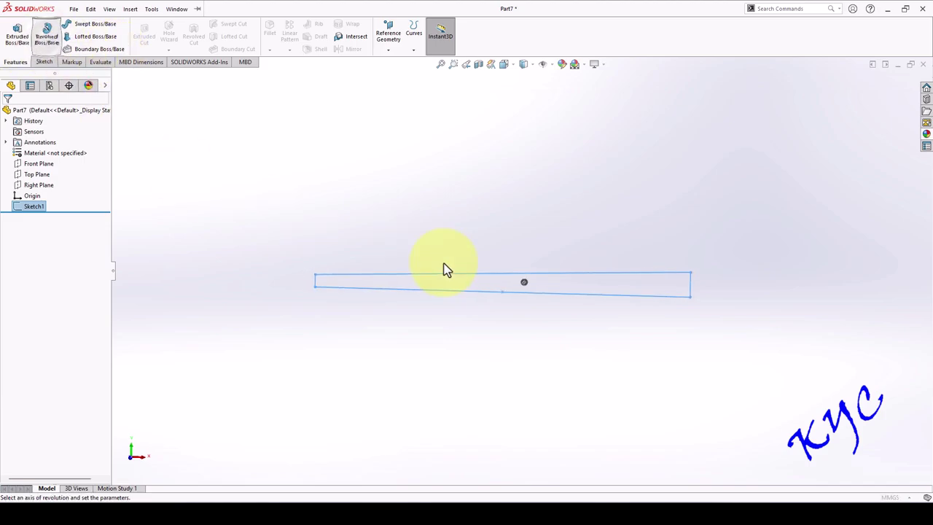
{"action": "left_click", "coordinate": [506, 292]}
{"action": "left_click", "coordinate": [8, 113]}
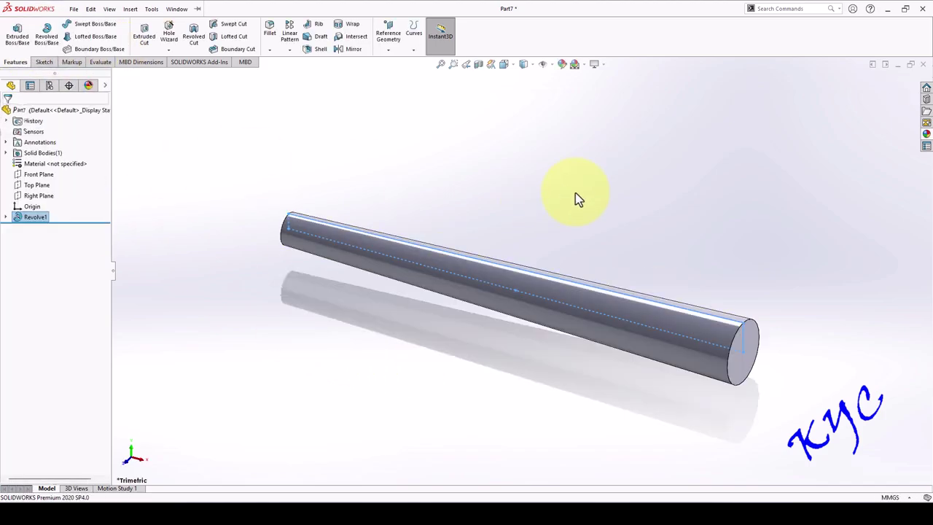
{"action": "middle_click_drag", "start_coordinate": [625, 270], "coordinate": [663, 317]}
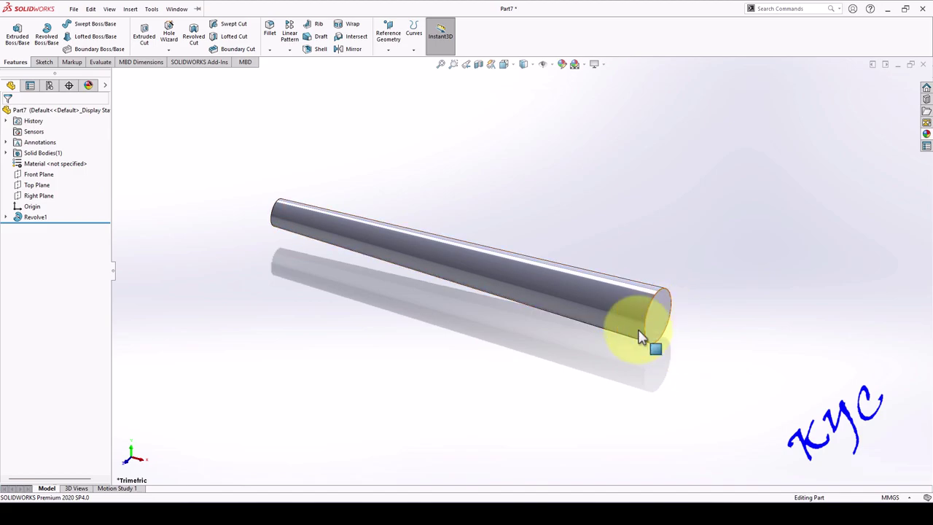
Chamfer the circular edges at both ends of the pin with a distance of 0.25 mm at 45°.
{"action": "left_click", "coordinate": [270, 50]}
{"action": "left_click", "coordinate": [291, 76]}
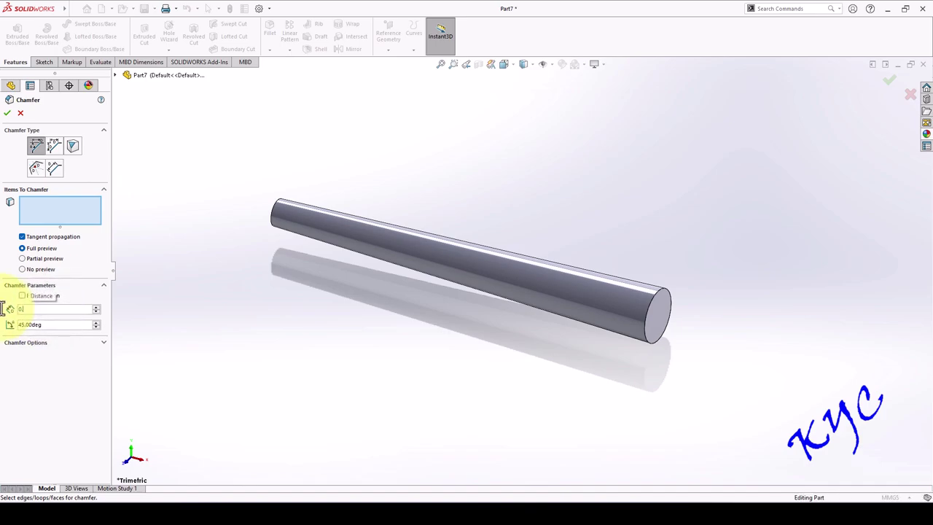
{"action": "left_click", "coordinate": [662, 299]}
{"action": "middle_click_drag", "start_coordinate": [713, 350], "coordinate": [401, 271]}
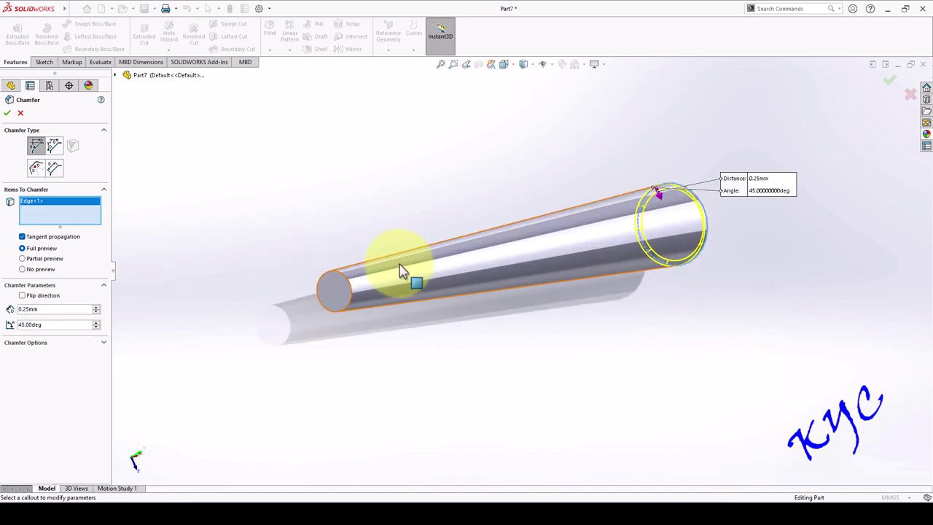
{"action": "left_click", "coordinate": [352, 295]}
{"action": "mouse_move", "coordinate": [500, 375]}
{"action": "middle_mouse_down"}
{"action": "mouse_move", "coordinate": [505, 347]}
{"action": "mouse_move", "coordinate": [469, 343]}
{"action": "mouse_move", "coordinate": [510, 360]}
{"action": "middle_mouse_up"}
{"action": "left_click", "coordinate": [7, 113]}
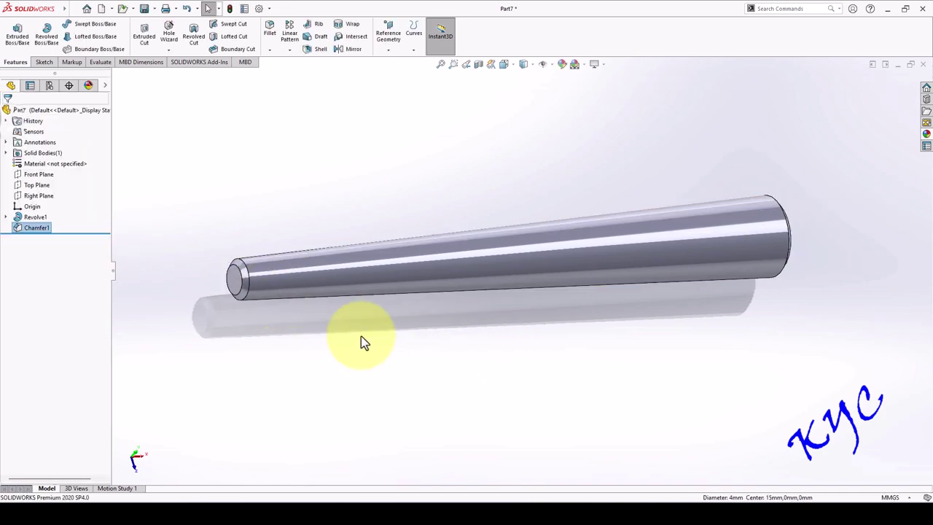
{"action": "middle_click_drag", "start_coordinate": [334, 246], "coordinate": [685, 306]}
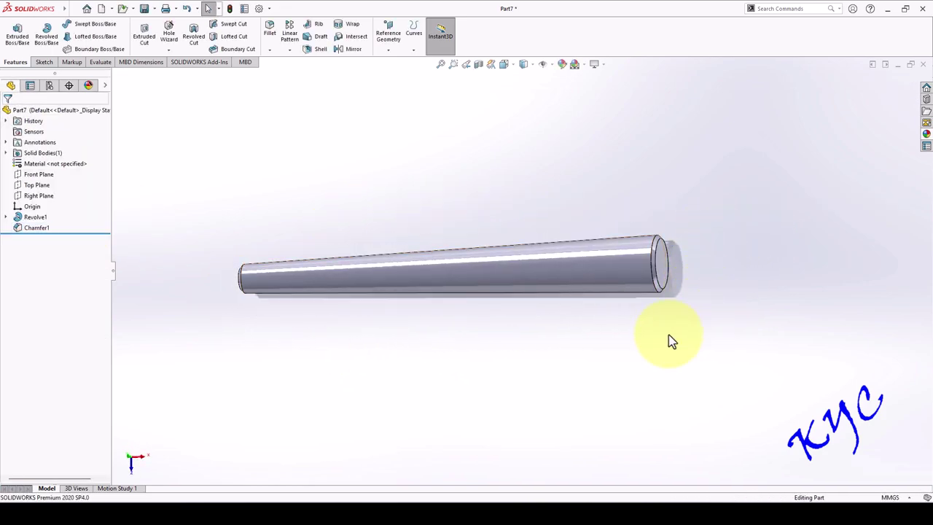
Apply the machined steel appearance to the tapered pin.
{"action": "left_click", "coordinate": [926, 133]}
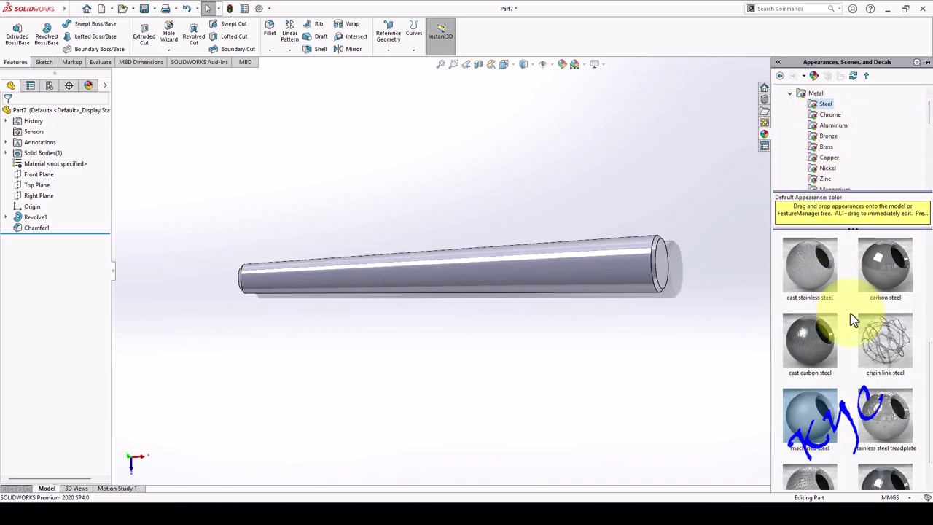
{"action": "double_click", "coordinate": [809, 383]}
{"action": "middle_click_drag", "start_coordinate": [666, 162], "coordinate": [719, 246]}
Save the part as Taper Pin and close it.
{"action": "key", "text": "ctrl+s"}
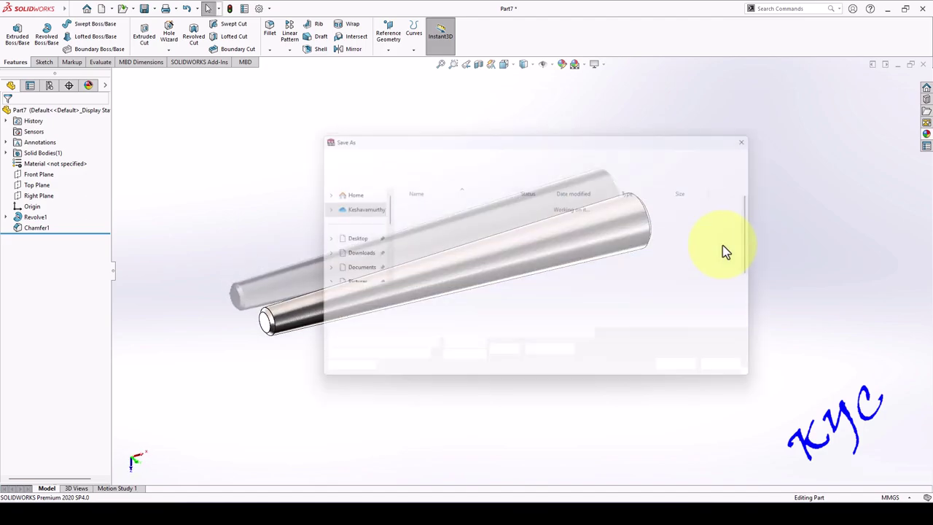
{"action": "type", "text": "Taper Pin"}
{"action": "key", "text": "Return"}
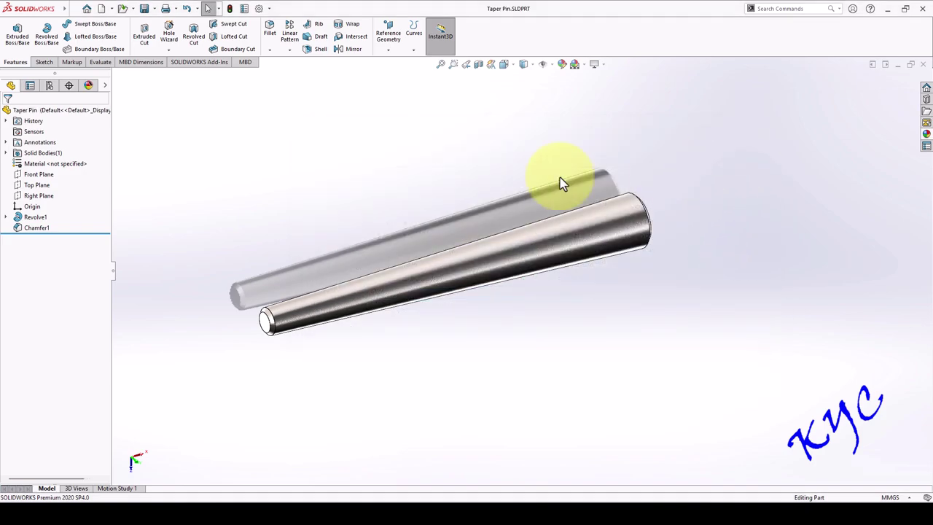
{"action": "left_click", "coordinate": [922, 64]}
Create a new assembly and place the Fork part in it as the first component.
{"action": "left_click", "coordinate": [102, 9]}
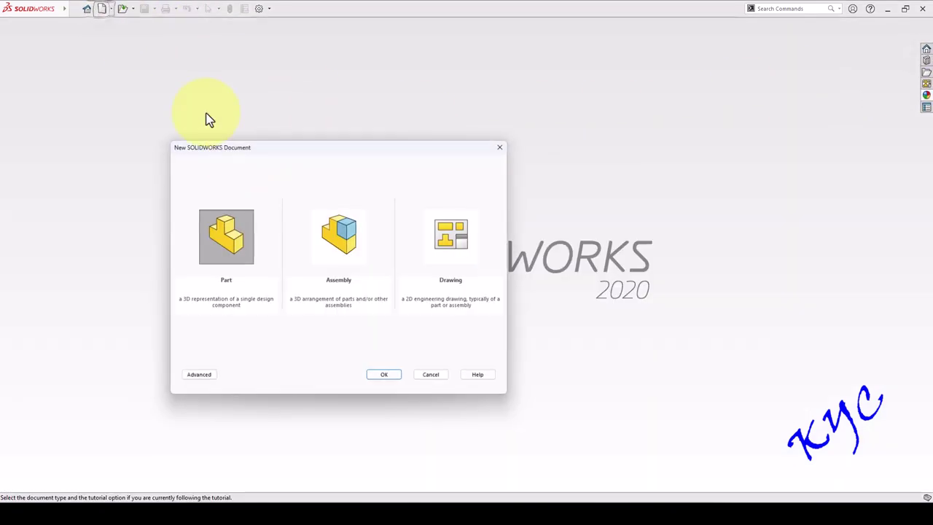
{"action": "double_click", "coordinate": [356, 251]}
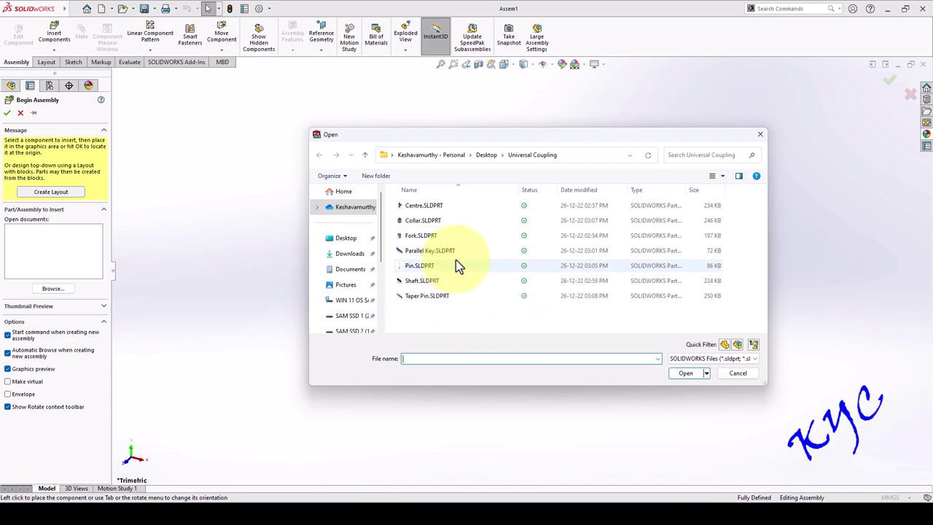
{"action": "left_click", "coordinate": [435, 235]}
{"action": "left_click", "coordinate": [685, 372]}
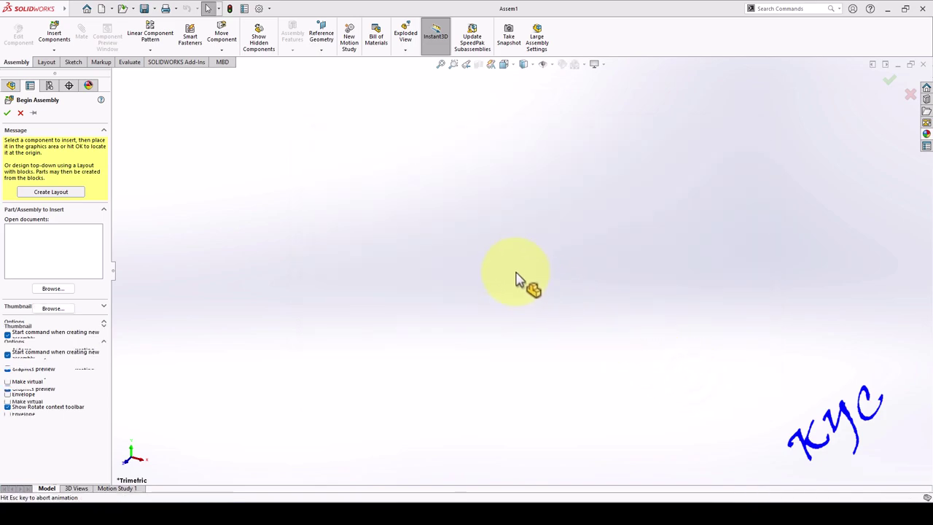
{"action": "left_click", "coordinate": [495, 270]}
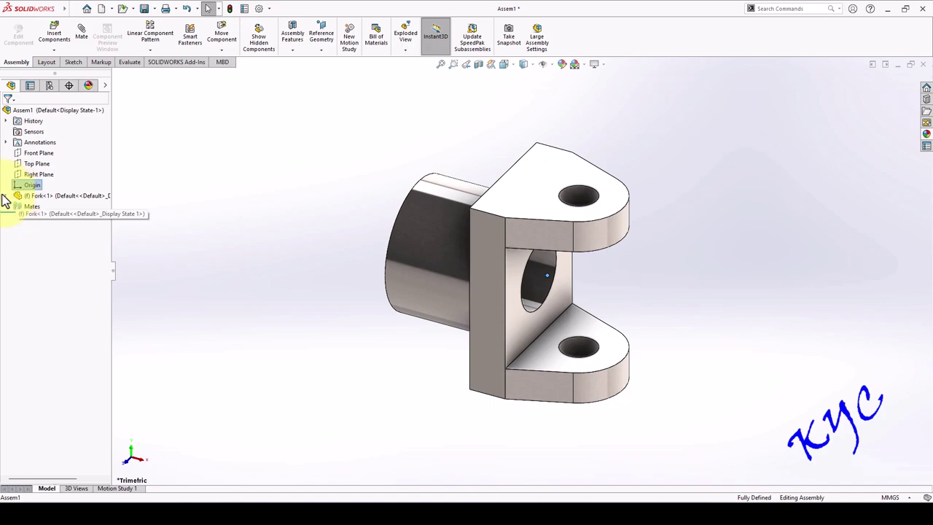
Float the Fork and mate its origin coincident with the assembly origin, with the axes aligned.
{"action": "left_click", "coordinate": [7, 195]}
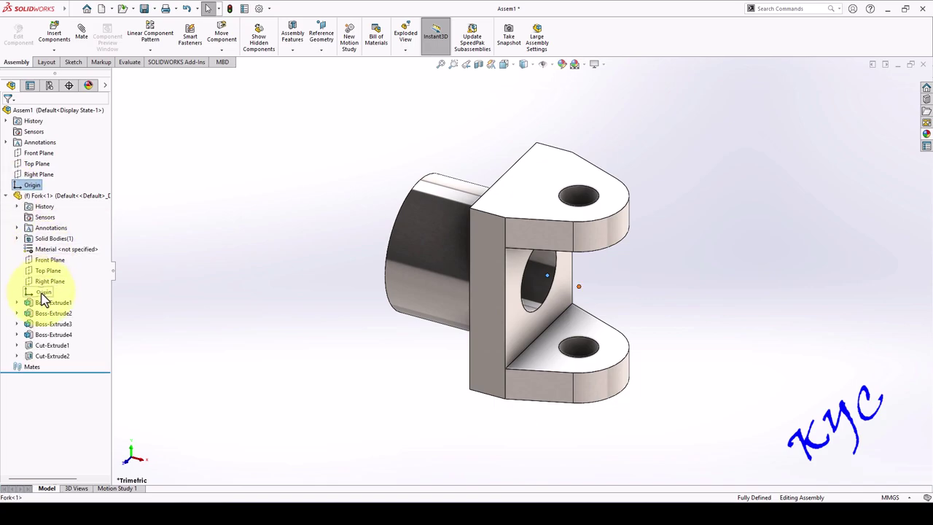
{"action": "left_click", "coordinate": [43, 293]}
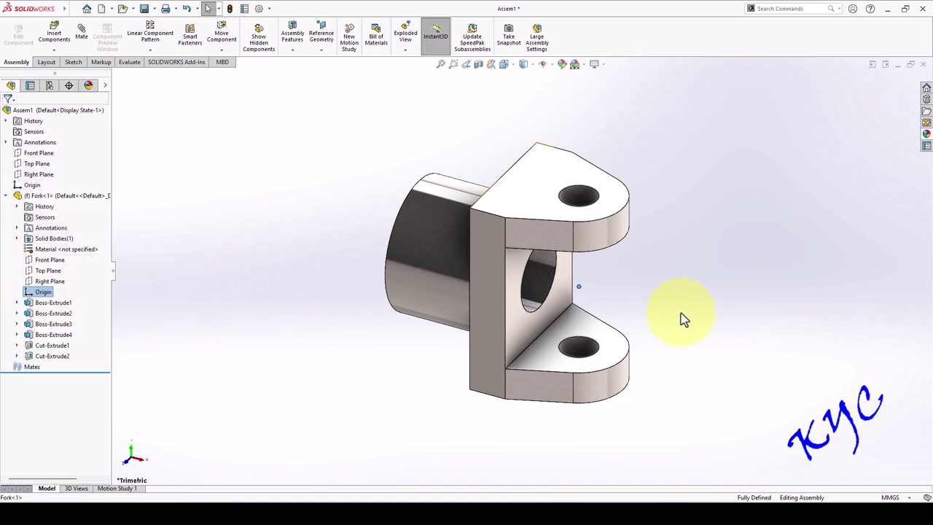
{"action": "right_click", "coordinate": [73, 197]}
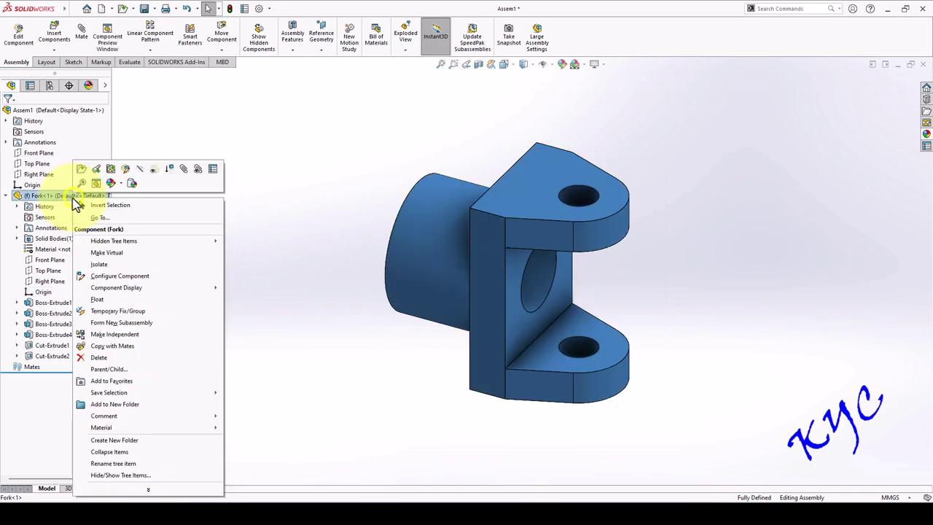
{"action": "left_click", "coordinate": [111, 299]}
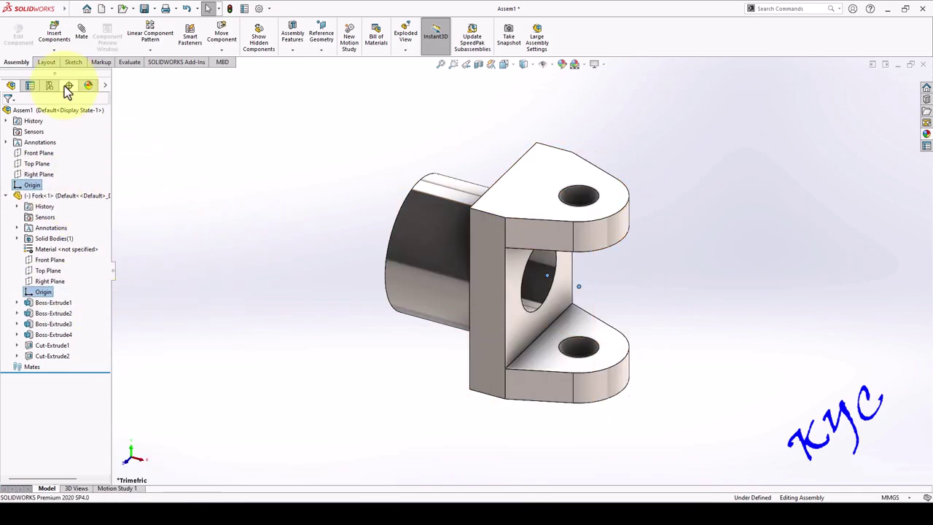
{"action": "left_click", "coordinate": [80, 49]}
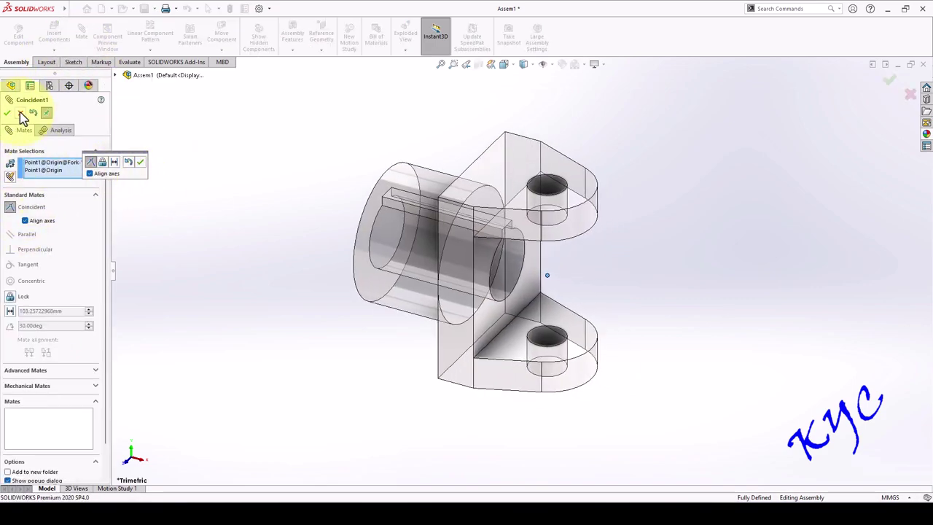
{"action": "left_click", "coordinate": [7, 113]}
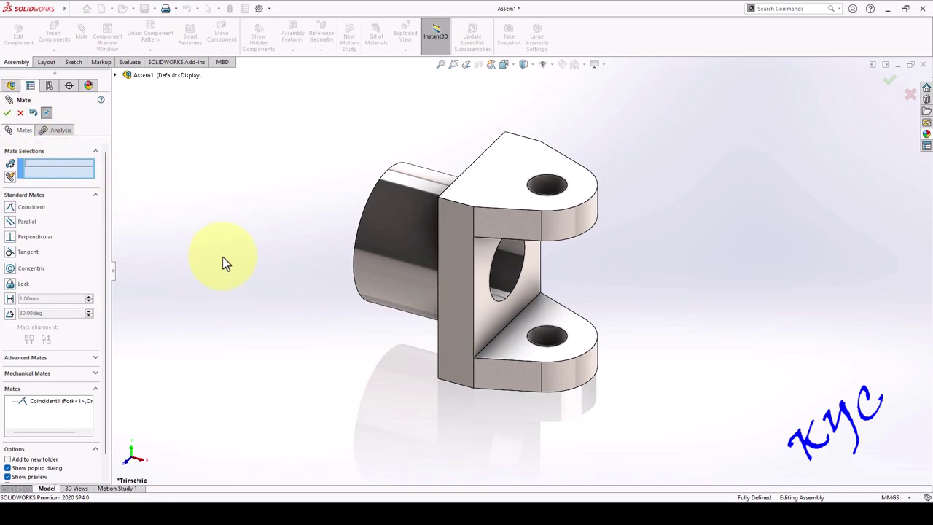
{"action": "left_click", "coordinate": [20, 113]}
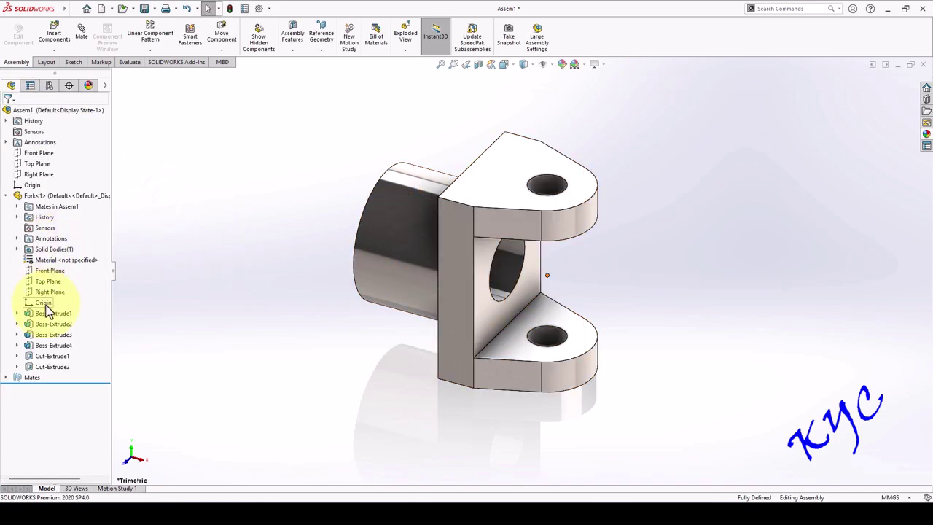
Fix the Fork component in place in the assembly.
{"action": "left_click", "coordinate": [31, 185]}
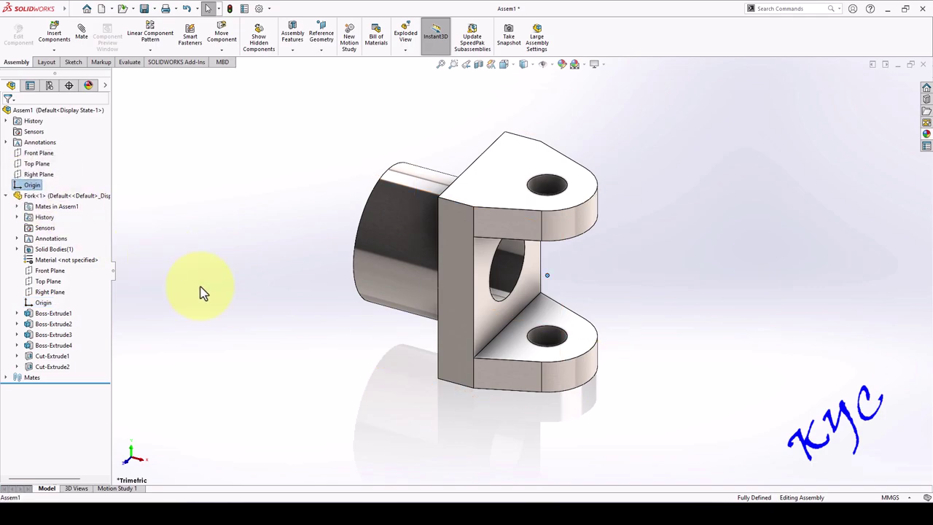
{"action": "right_click", "coordinate": [56, 195]}
{"action": "left_click", "coordinate": [103, 293]}
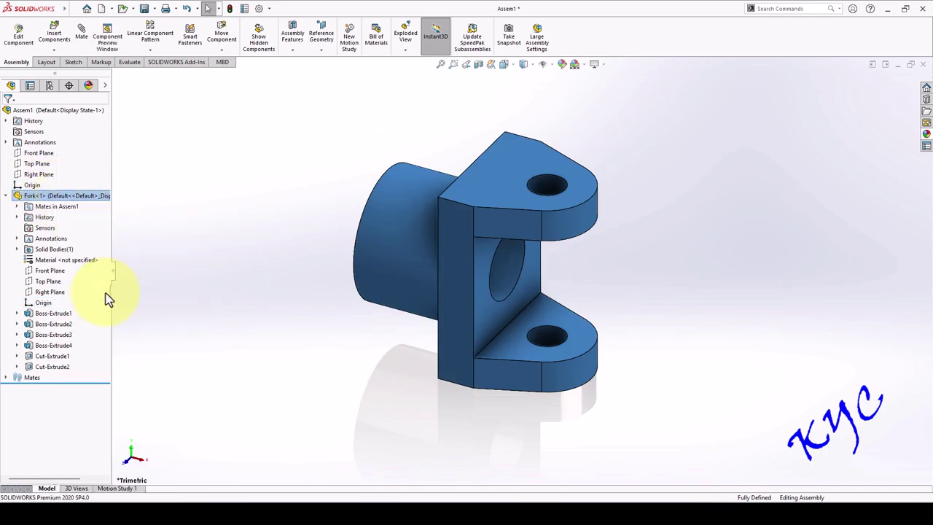
{"action": "left_click", "coordinate": [229, 329]}
{"action": "scroll", "coordinate": [474, 255], "scroll_direction": "down", "scroll_amount": 2}
{"action": "scroll", "coordinate": [641, 298], "scroll_direction": "up", "scroll_amount": 3}
{"action": "scroll", "coordinate": [408, 258], "scroll_direction": "down", "scroll_amount": 3}
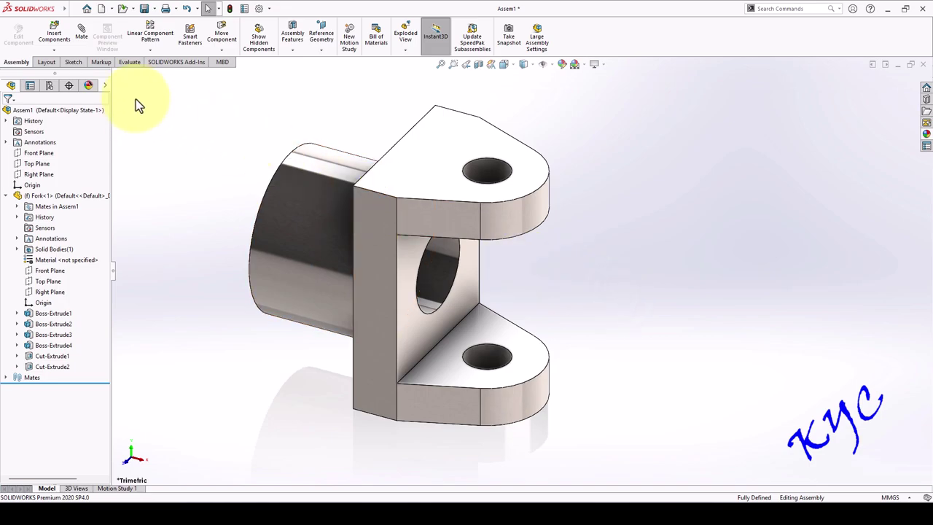
Insert the Centre part into the assembly, placed freely beside the fork's open end.
{"action": "left_click", "coordinate": [63, 35]}
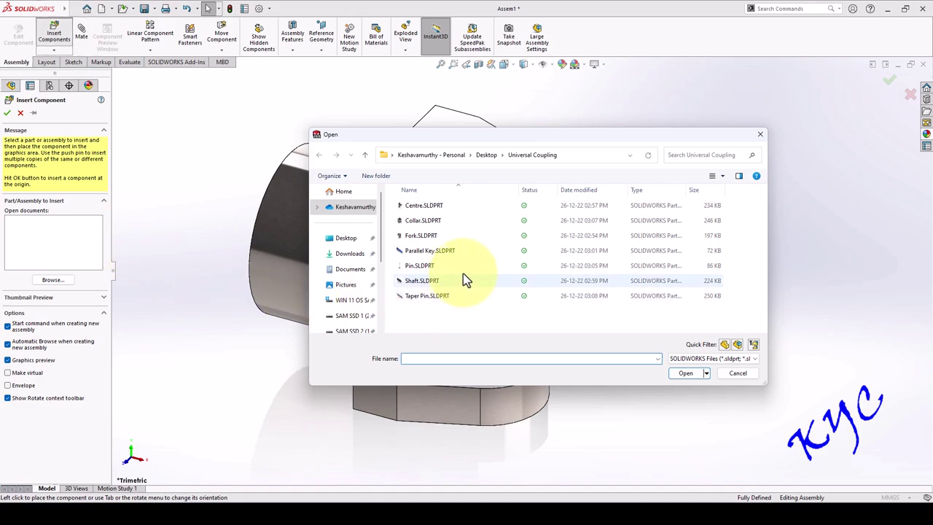
{"action": "left_click", "coordinate": [436, 206]}
{"action": "left_click", "coordinate": [688, 374]}
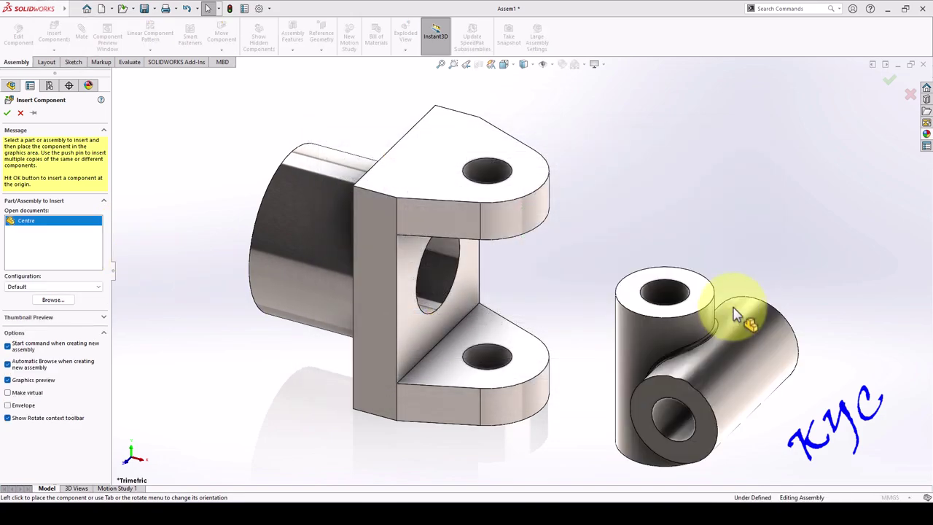
{"action": "left_click", "coordinate": [715, 293]}
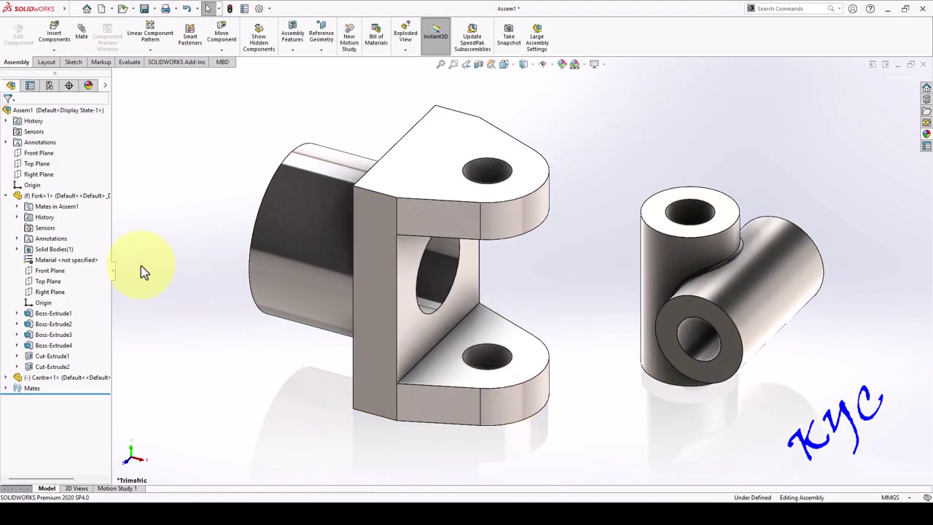
Insert the Shaft part into the assembly, placed freely beside the fork's cylindrical hub.
{"action": "left_click", "coordinate": [54, 35]}
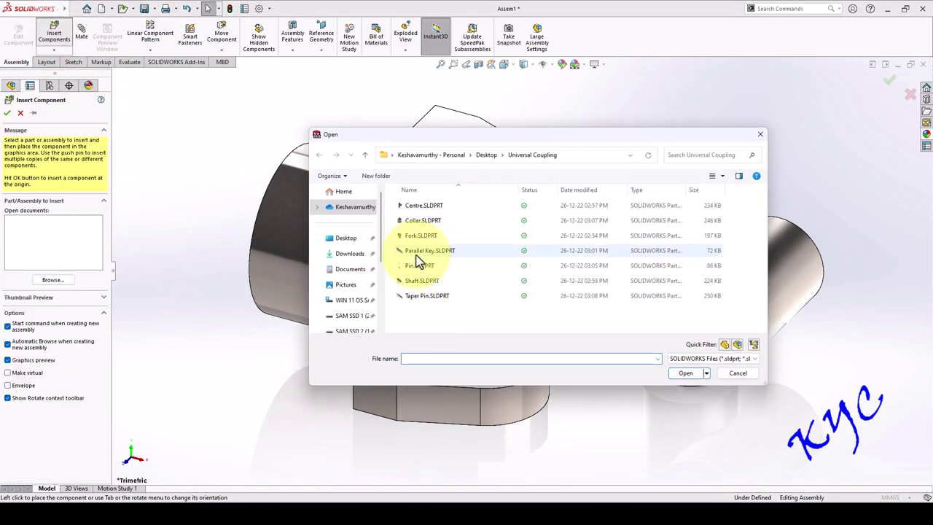
{"action": "left_click", "coordinate": [422, 280]}
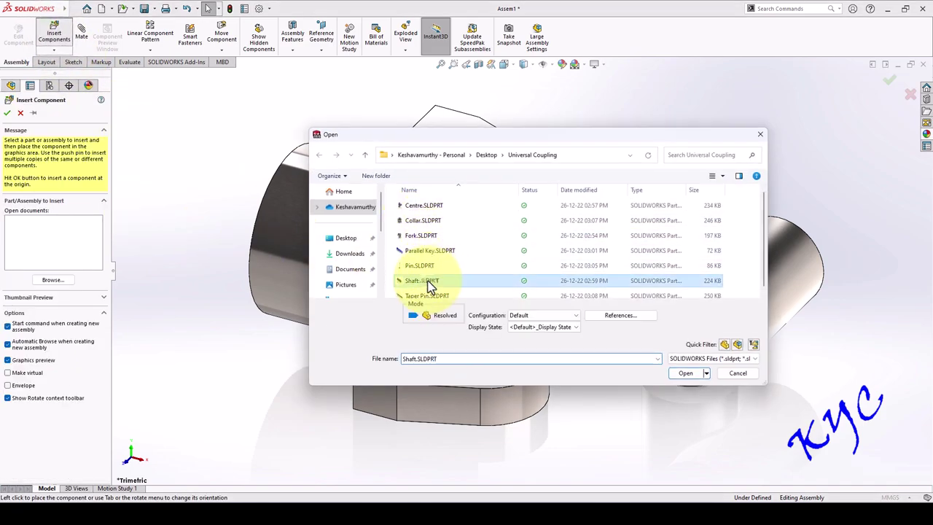
{"action": "left_click", "coordinate": [685, 373]}
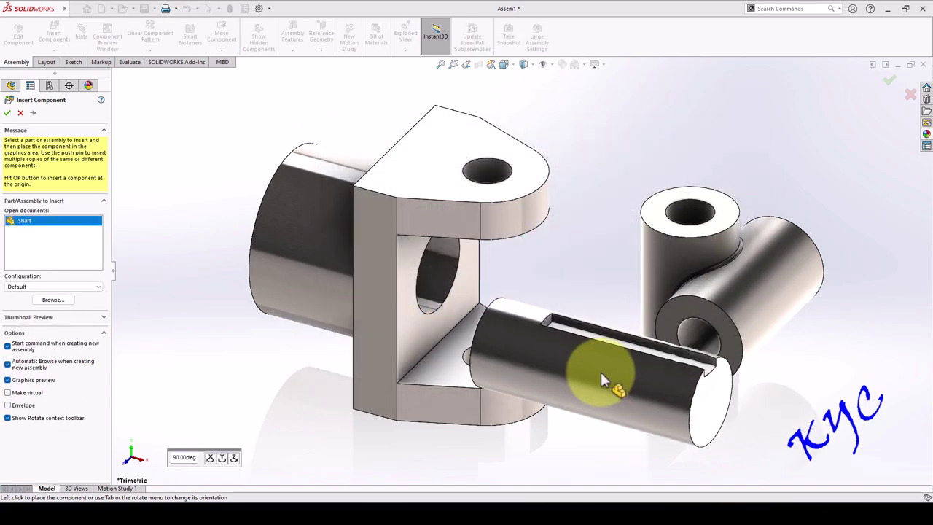
{"action": "left_click", "coordinate": [282, 353]}
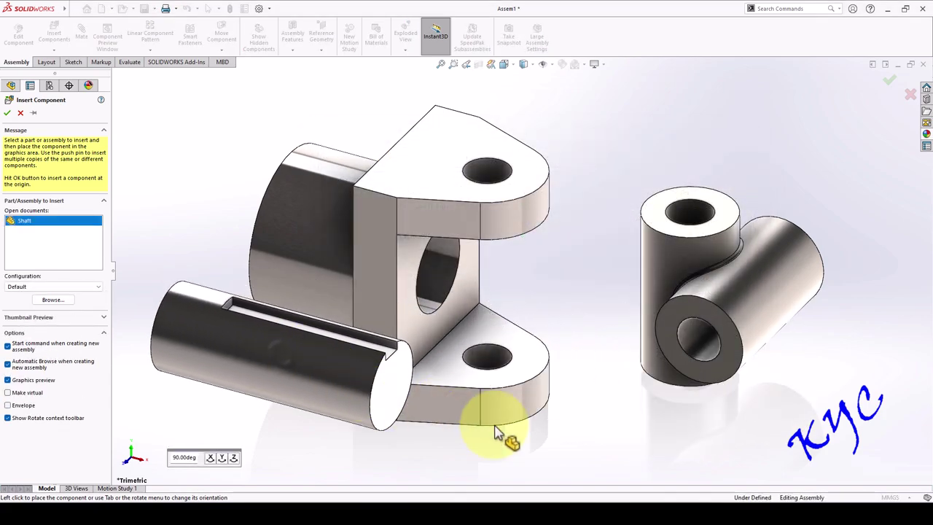
{"action": "scroll", "coordinate": [562, 387], "scroll_direction": "up", "scroll_amount": 3}
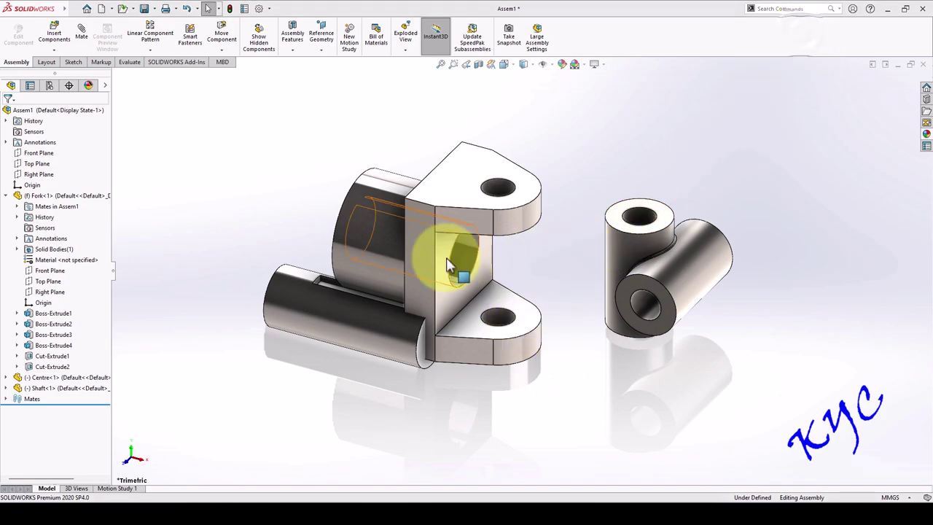
Add a concentric mate between the shaft's cylindrical face and the bore of the fork.
{"action": "left_click", "coordinate": [85, 42]}
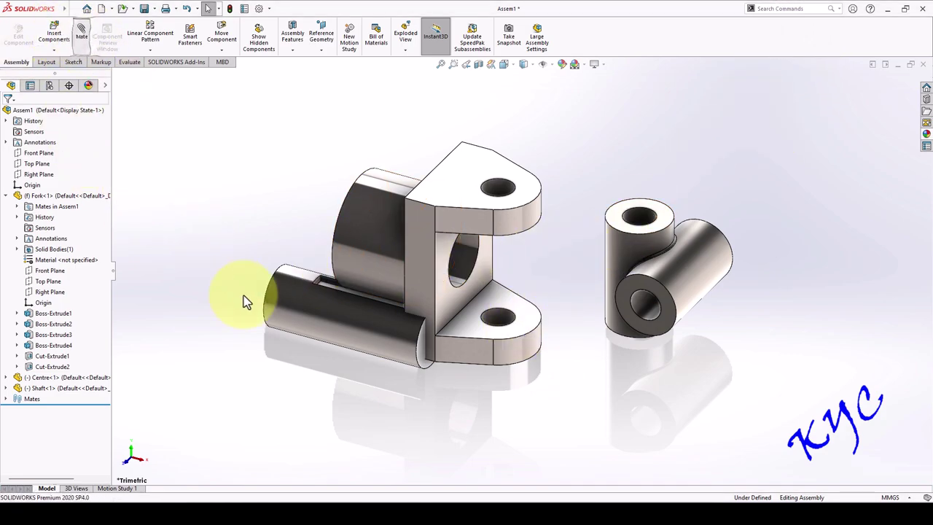
{"action": "left_click", "coordinate": [368, 346]}
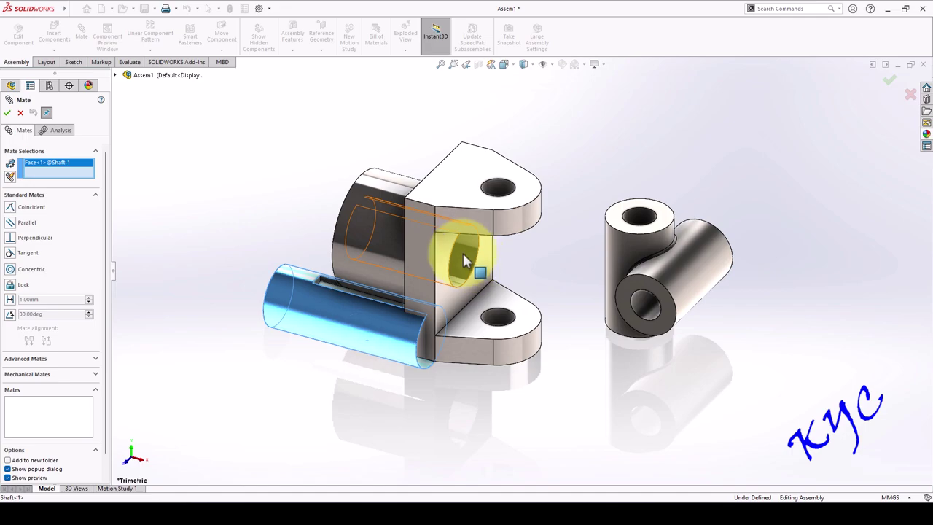
{"action": "left_click", "coordinate": [462, 254]}
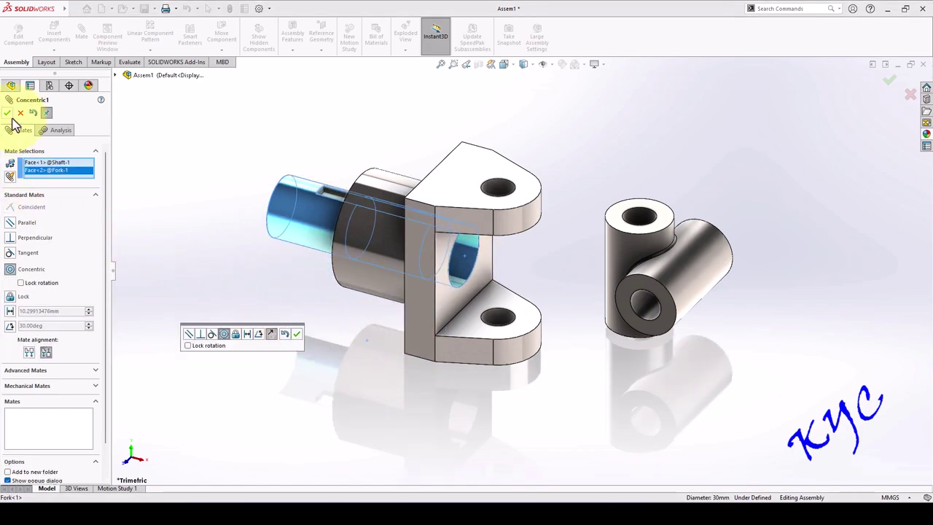
{"action": "left_click", "coordinate": [297, 334]}
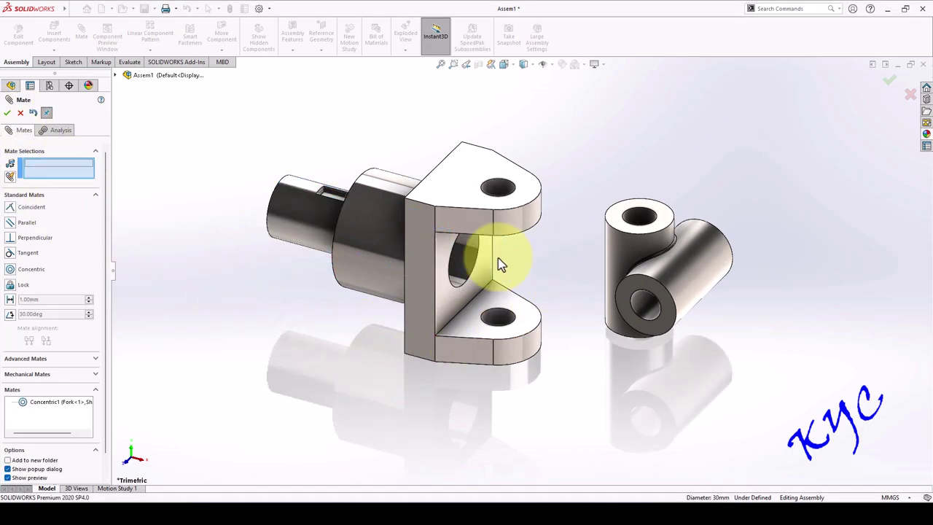
Add a coincident mate between the side face of the fork's keyway and the matching side face of the shaft's keyway.
{"action": "scroll", "coordinate": [498, 259], "scroll_direction": "up", "scroll_amount": 2}
{"action": "scroll", "coordinate": [525, 266], "scroll_direction": "down", "scroll_amount": 4}
{"action": "middle_click_drag", "start_coordinate": [552, 268], "coordinate": [502, 206]}
{"action": "scroll", "coordinate": [467, 229], "scroll_direction": "down", "scroll_amount": 3}
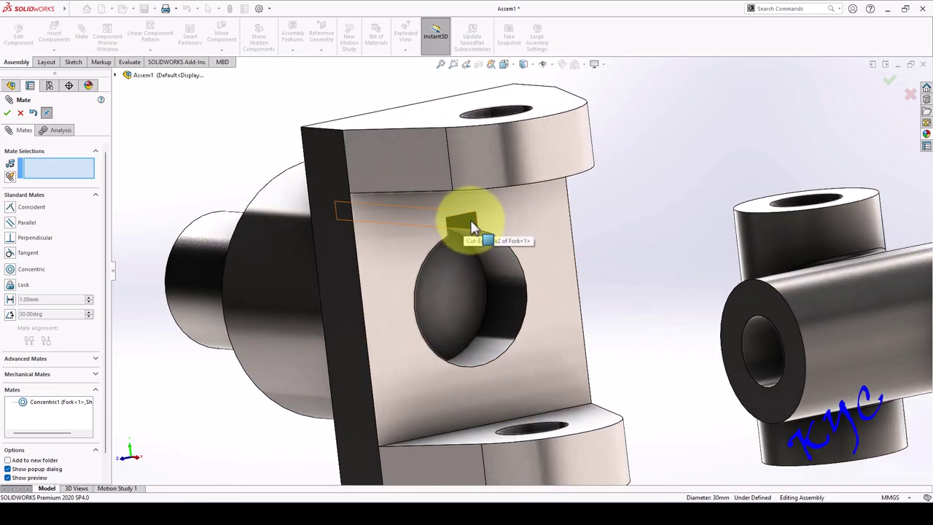
{"action": "left_click", "coordinate": [470, 227]}
{"action": "scroll", "coordinate": [481, 244], "scroll_direction": "down", "scroll_amount": 3}
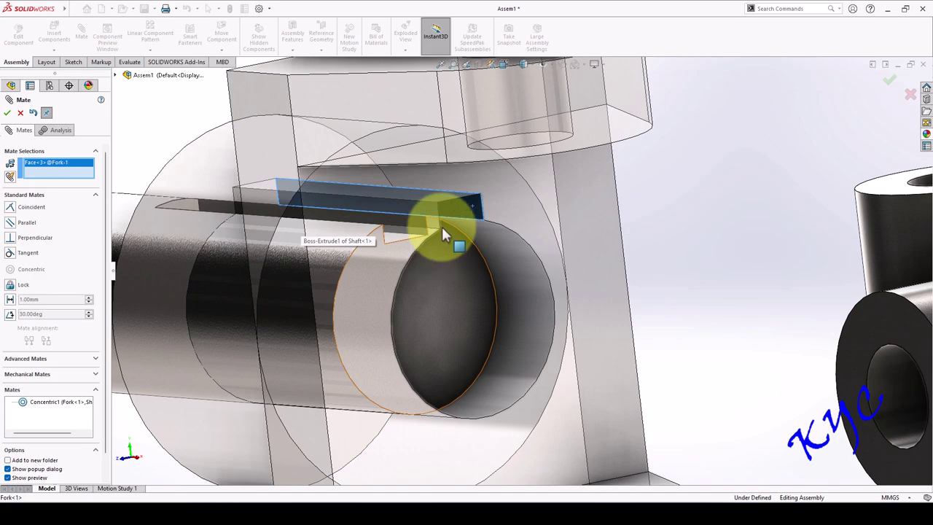
{"action": "left_click", "coordinate": [420, 224]}
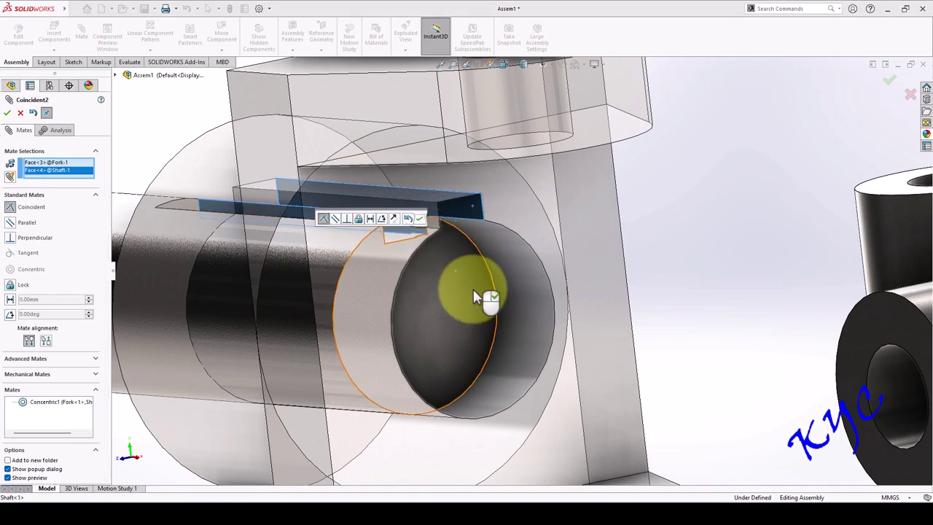
{"action": "left_click", "coordinate": [419, 217]}
Mate the shaft's end face coincident with the fork's flat inner face between the two arms, and finish mating.
{"action": "scroll", "coordinate": [510, 288], "scroll_direction": "up", "scroll_amount": 3}
{"action": "left_click", "coordinate": [564, 308]}
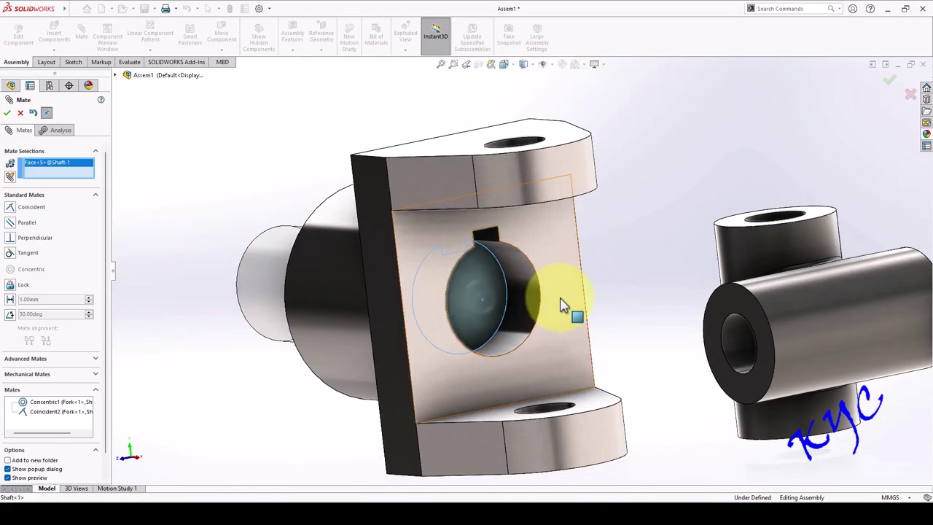
{"action": "left_click", "coordinate": [583, 317]}
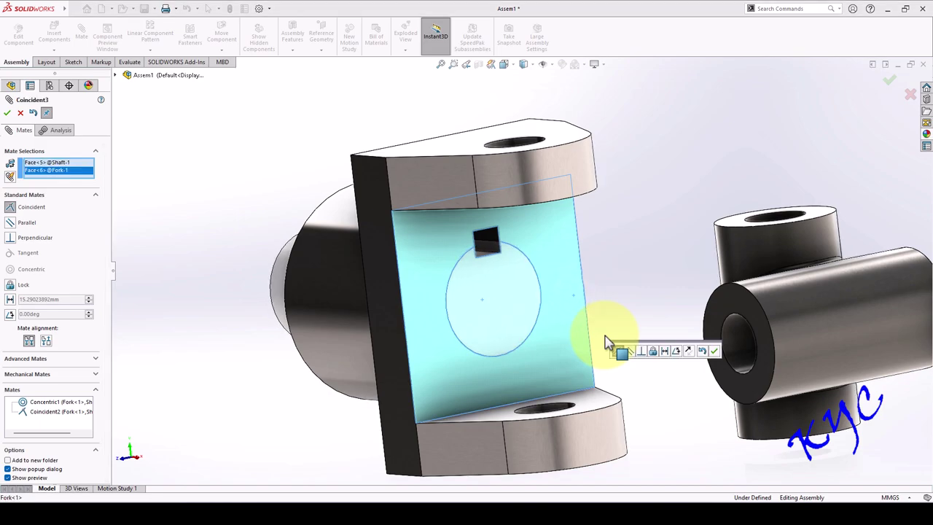
{"action": "left_click", "coordinate": [713, 352]}
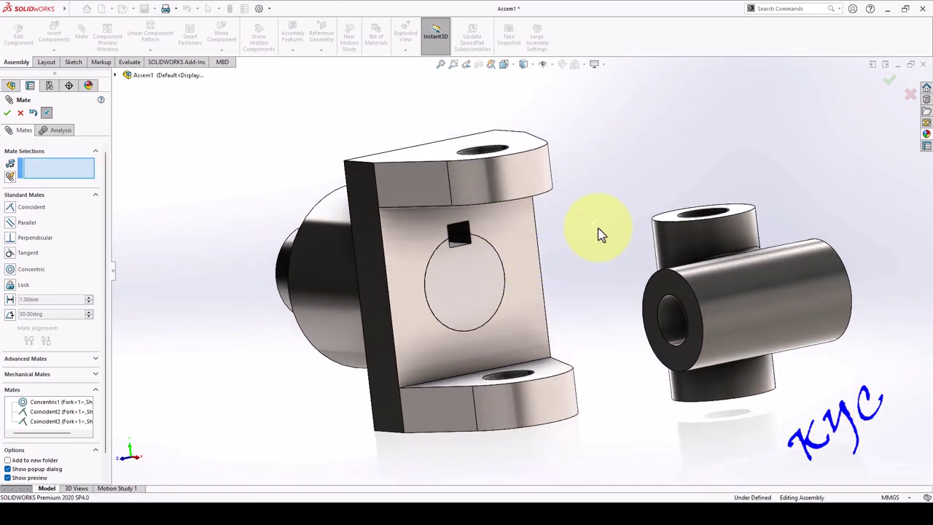
{"action": "left_click", "coordinate": [7, 113]}
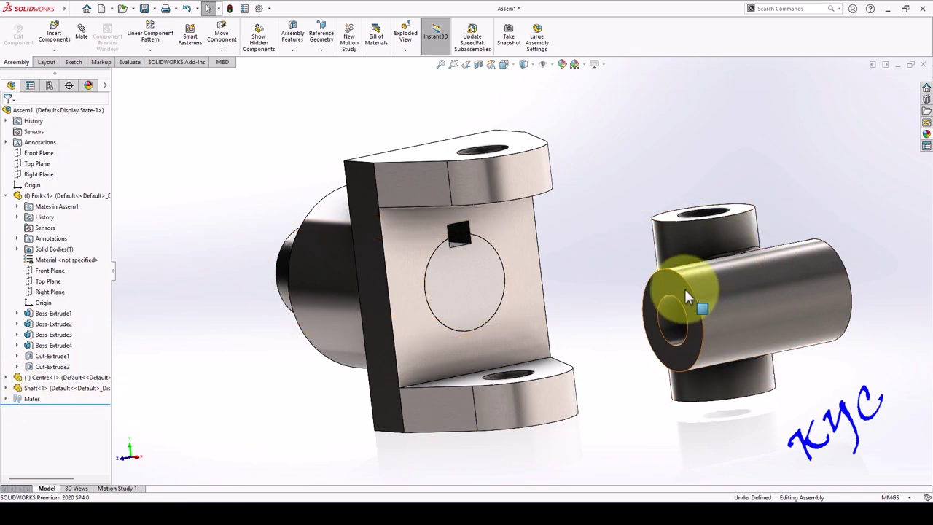
{"action": "middle_click_drag", "start_coordinate": [687, 291], "coordinate": [575, 287], "text": "ctrl"}
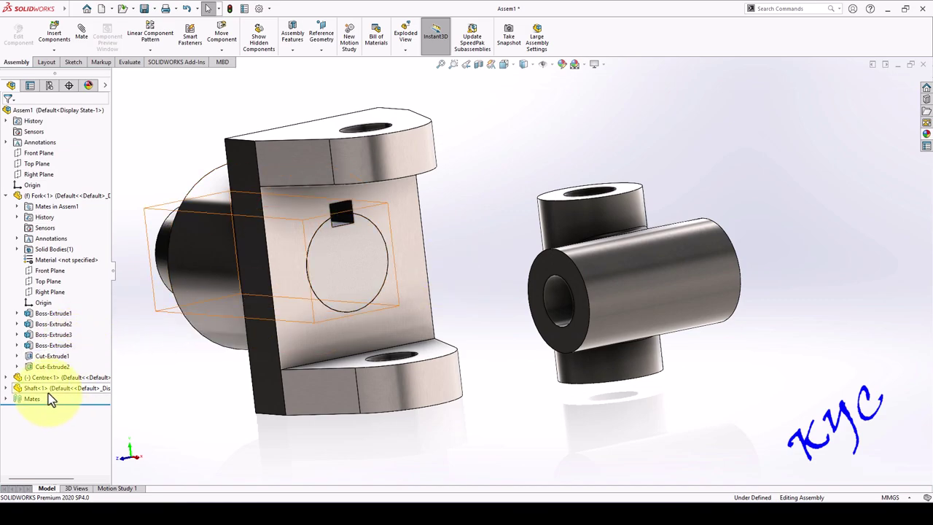
{"action": "scroll", "coordinate": [474, 183], "scroll_direction": "up", "scroll_amount": 2}
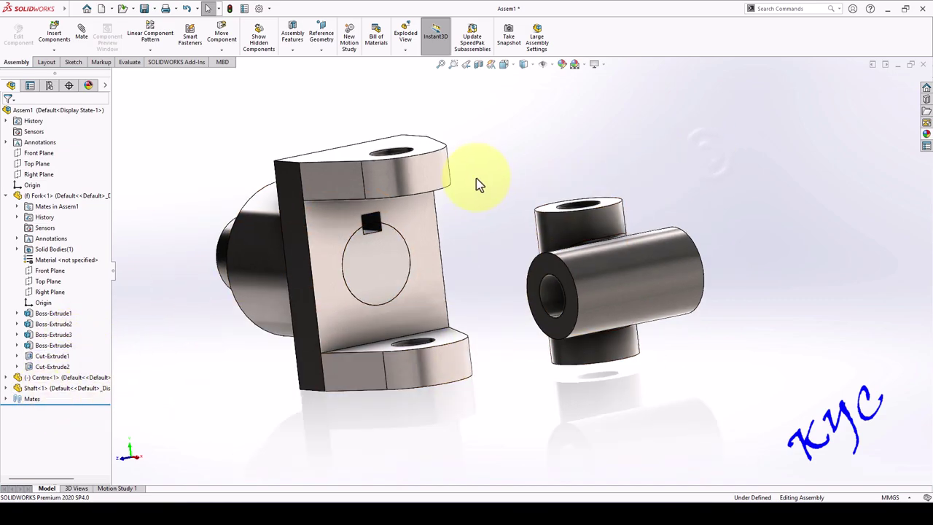
Insert the Parallel Key part into the assembly, placed freely above the fork.
{"action": "left_click", "coordinate": [64, 42]}
{"action": "left_click", "coordinate": [437, 250]}
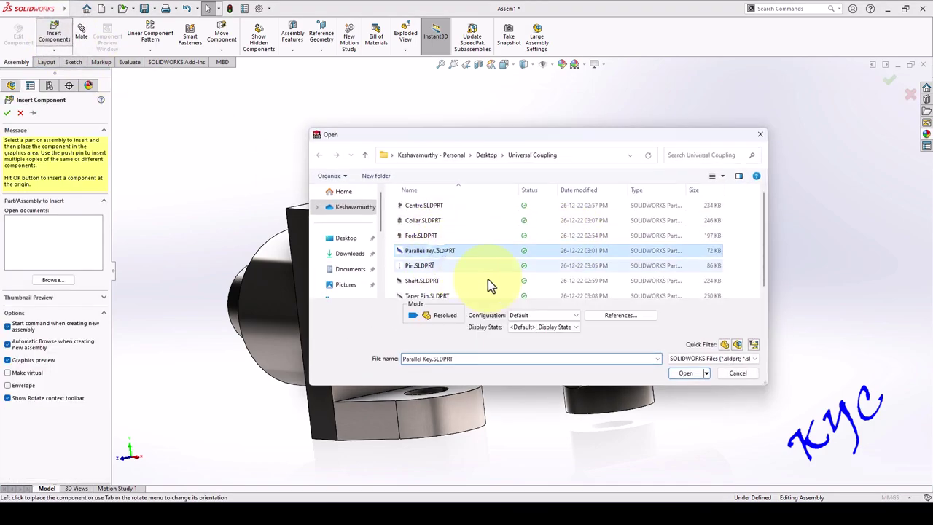
{"action": "left_click", "coordinate": [685, 372]}
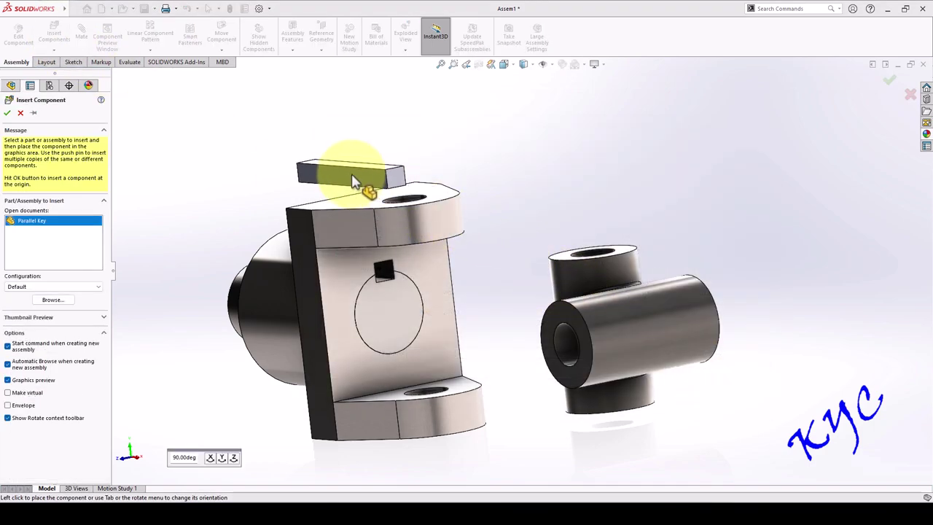
{"action": "left_click", "coordinate": [353, 181]}
Add a coincident mate between the parallel key's top face and the top face of the fork's keyway.
{"action": "middle_click_drag", "start_coordinate": [467, 150], "coordinate": [495, 208]}
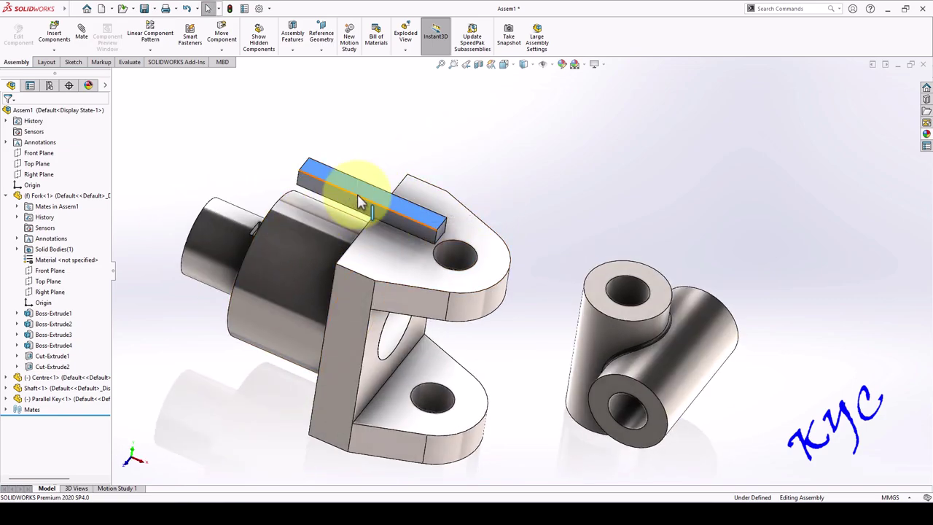
{"action": "middle_click_drag", "start_coordinate": [379, 301], "coordinate": [532, 248]}
{"action": "left_click", "coordinate": [83, 38]}
{"action": "left_click", "coordinate": [385, 156]}
{"action": "middle_click_drag", "start_coordinate": [384, 156], "coordinate": [500, 166]}
{"action": "left_click", "coordinate": [402, 197]}
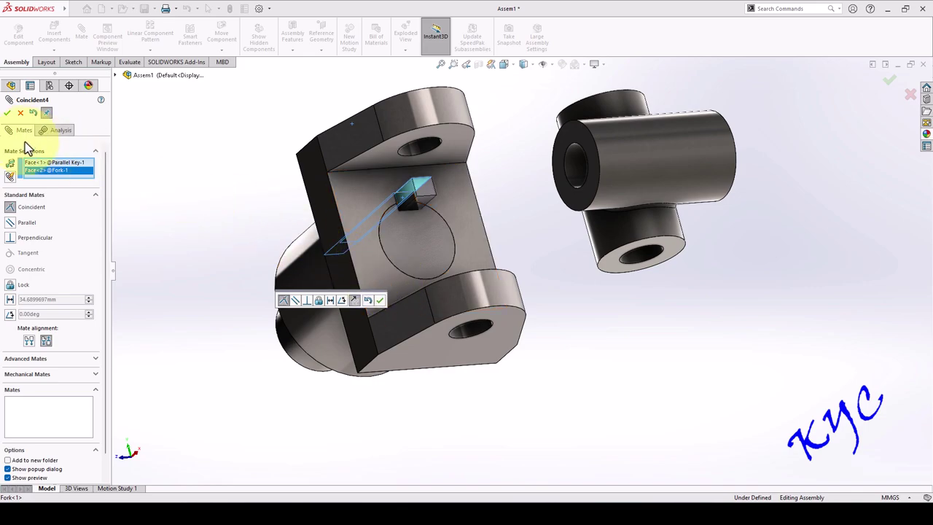
{"action": "left_click", "coordinate": [380, 299]}
Move the key clear of the fork and mate its long side face coincident with the side face of the fork's keyway.
{"action": "middle_click_drag", "start_coordinate": [462, 187], "coordinate": [393, 193]}
{"action": "left_click_drag", "start_coordinate": [437, 188], "coordinate": [169, 290]}
{"action": "left_click", "coordinate": [455, 186]}
{"action": "middle_click_drag", "start_coordinate": [357, 204], "coordinate": [357, 240]}
{"action": "left_click", "coordinate": [353, 270]}
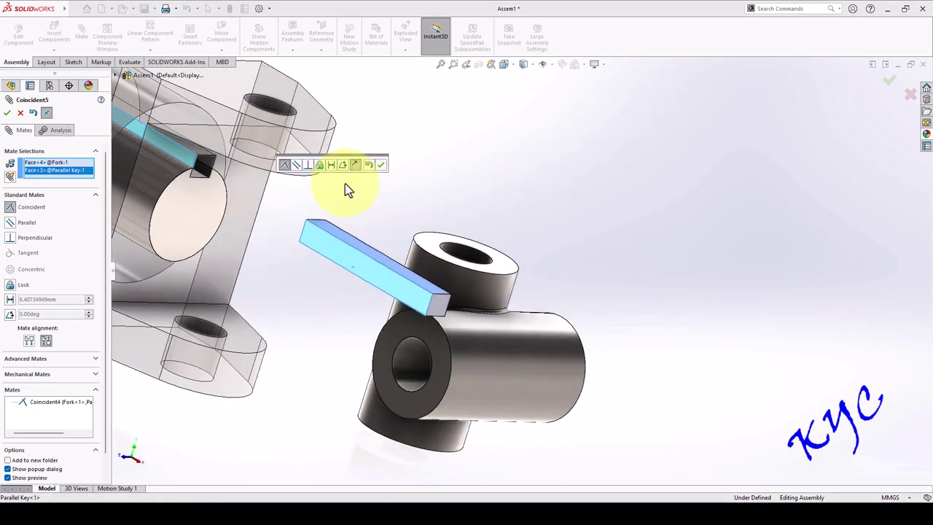
{"action": "left_click", "coordinate": [8, 113]}
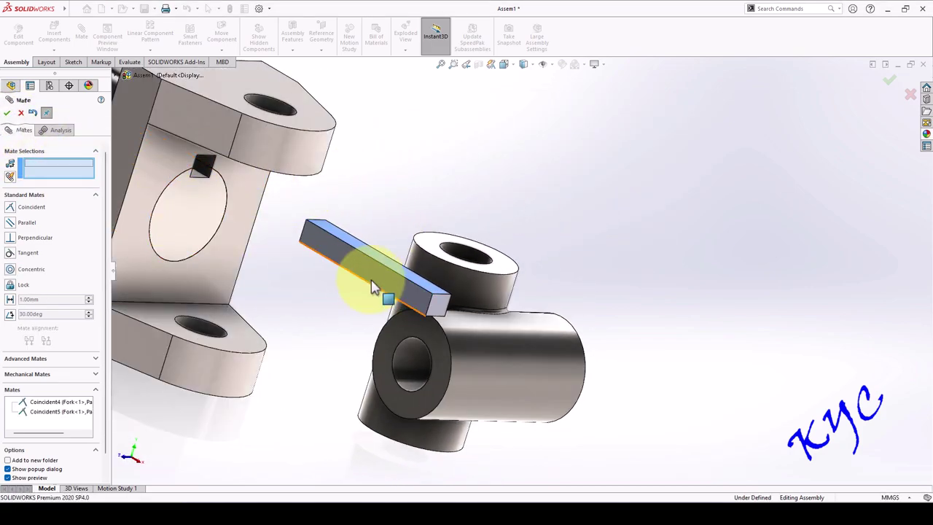
Add a coincident mate between the key's end face and the shaft's end face inside the fork.
{"action": "left_click", "coordinate": [437, 306]}
{"action": "left_click", "coordinate": [175, 218]}
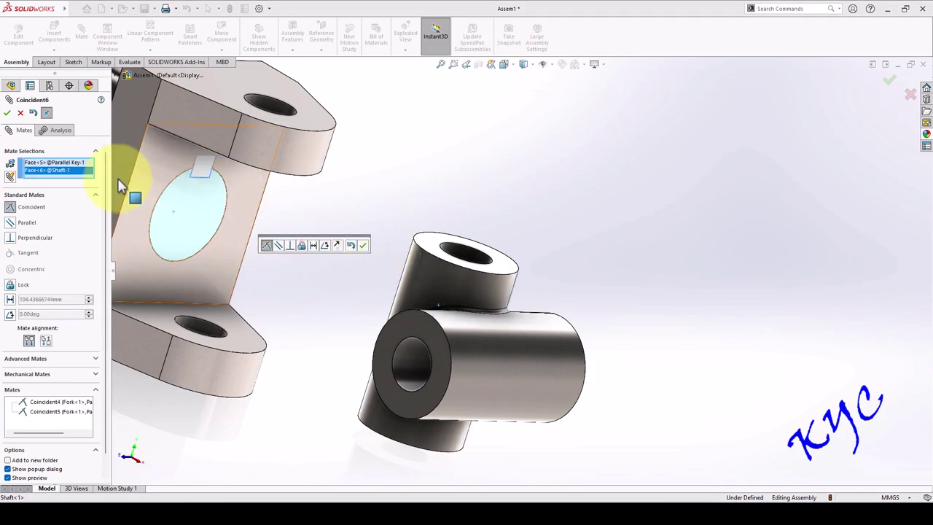
{"action": "left_click", "coordinate": [7, 113]}
Add a concentric mate between the centre piece's vertical bore and the hole in the fork's upper arm.
{"action": "scroll", "coordinate": [437, 172], "scroll_direction": "up", "scroll_amount": 2}
{"action": "middle_click_drag", "start_coordinate": [438, 173], "coordinate": [413, 222]}
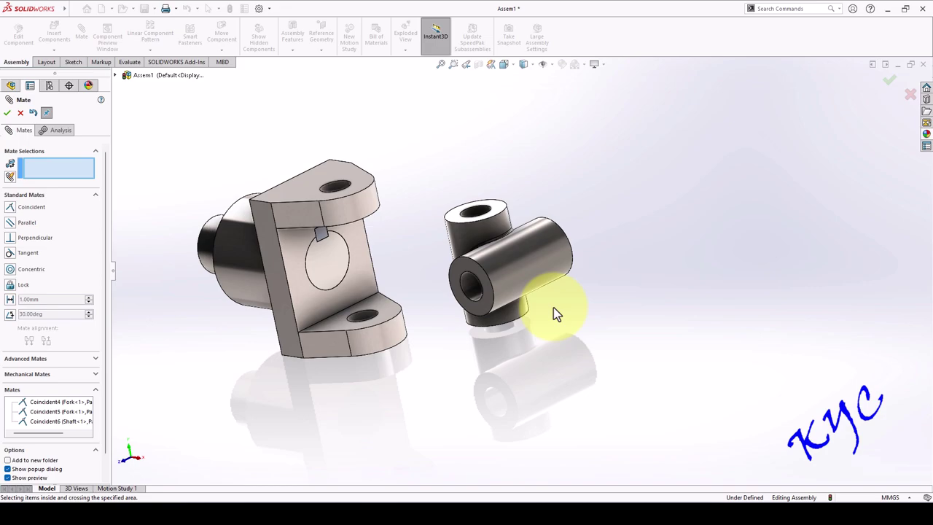
{"action": "scroll", "coordinate": [427, 291], "scroll_direction": "down", "scroll_amount": 3}
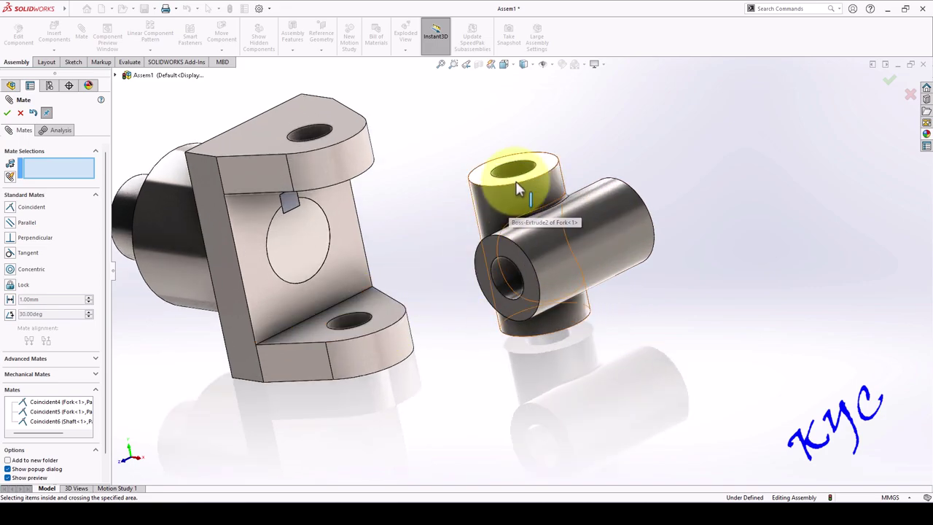
{"action": "left_click", "coordinate": [515, 177]}
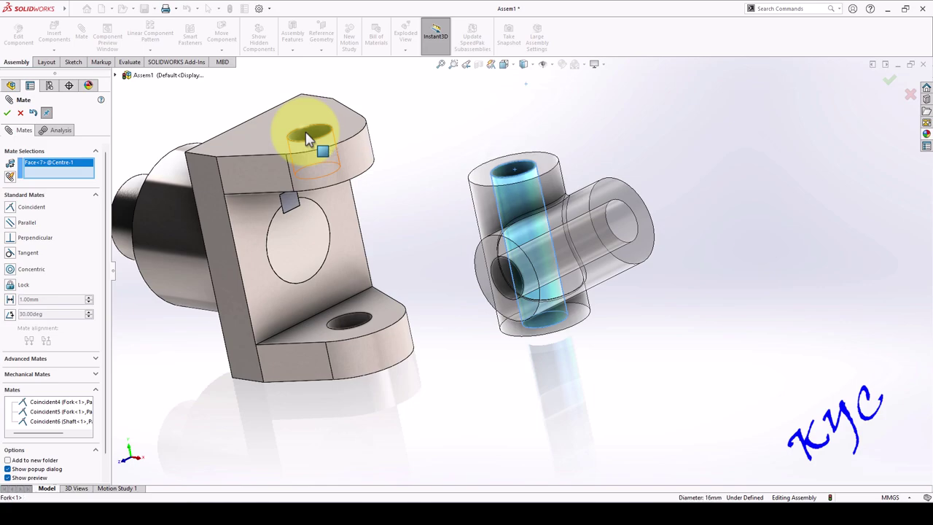
{"action": "left_click", "coordinate": [306, 134]}
{"action": "left_click", "coordinate": [591, 241]}
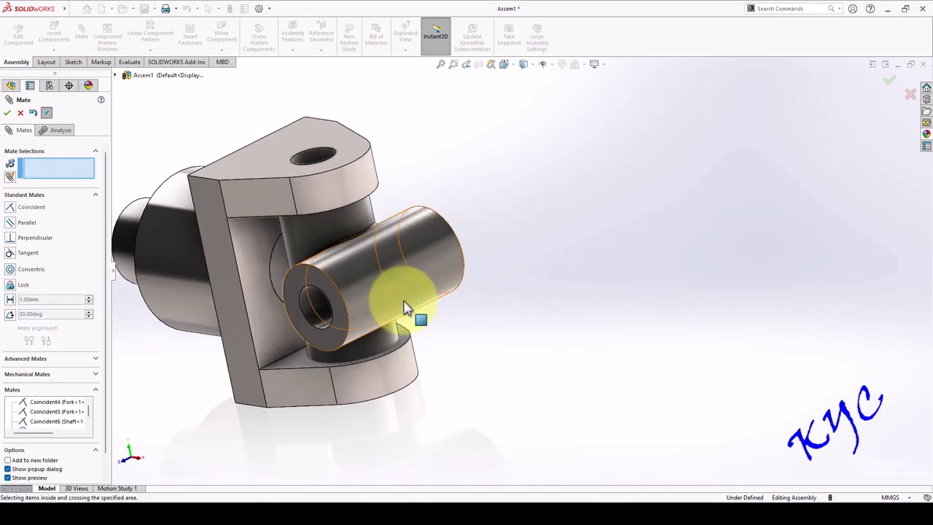
Mate the centre piece's upper end face coincident with the inner face of the fork's upper arm, and finish mating.
{"action": "left_click_drag", "start_coordinate": [385, 285], "coordinate": [412, 383]}
{"action": "left_click", "coordinate": [372, 282]}
{"action": "middle_click_drag", "start_coordinate": [372, 282], "coordinate": [340, 132]}
{"action": "left_click", "coordinate": [341, 131]}
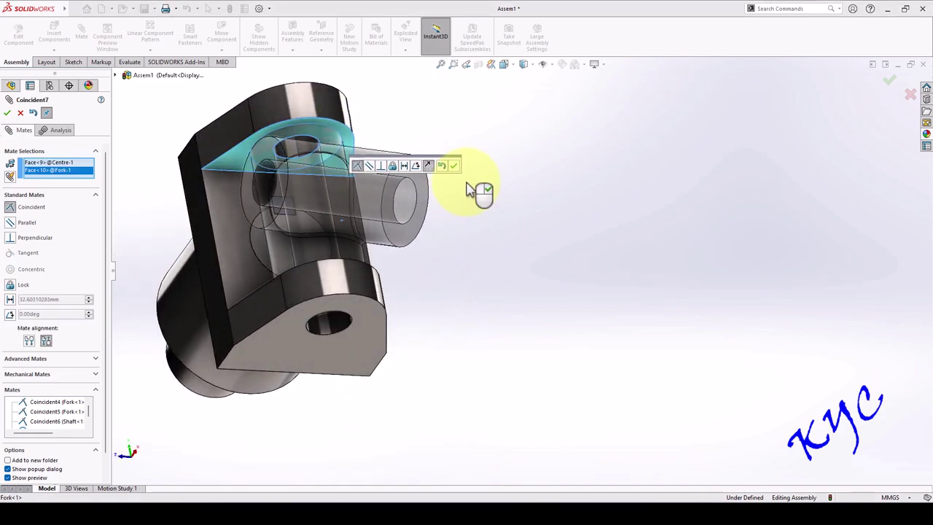
{"action": "scroll", "coordinate": [470, 189], "scroll_direction": "up", "scroll_amount": 3}
{"action": "left_click", "coordinate": [455, 166]}
{"action": "middle_click_drag", "start_coordinate": [489, 150], "coordinate": [468, 304]}
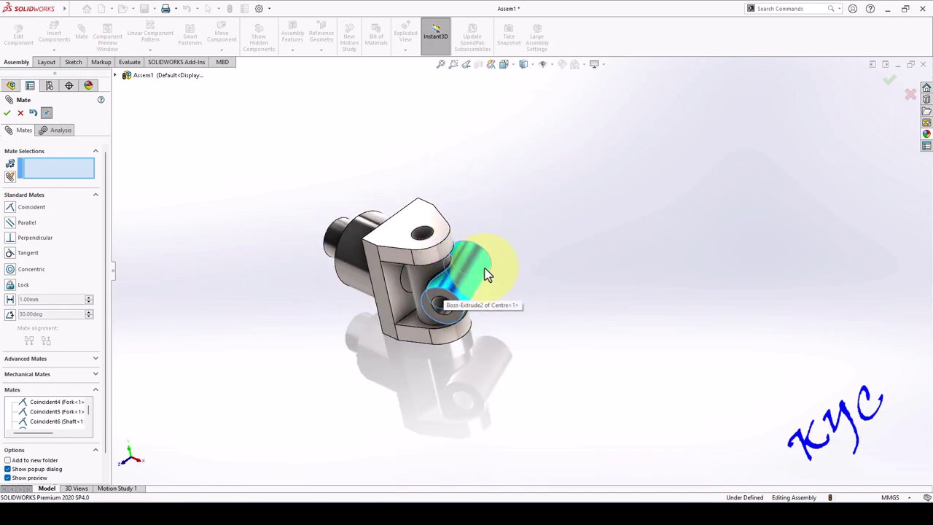
{"action": "scroll", "coordinate": [552, 287], "scroll_direction": "down", "scroll_amount": 2}
{"action": "middle_click_drag", "start_coordinate": [576, 264], "coordinate": [587, 291]}
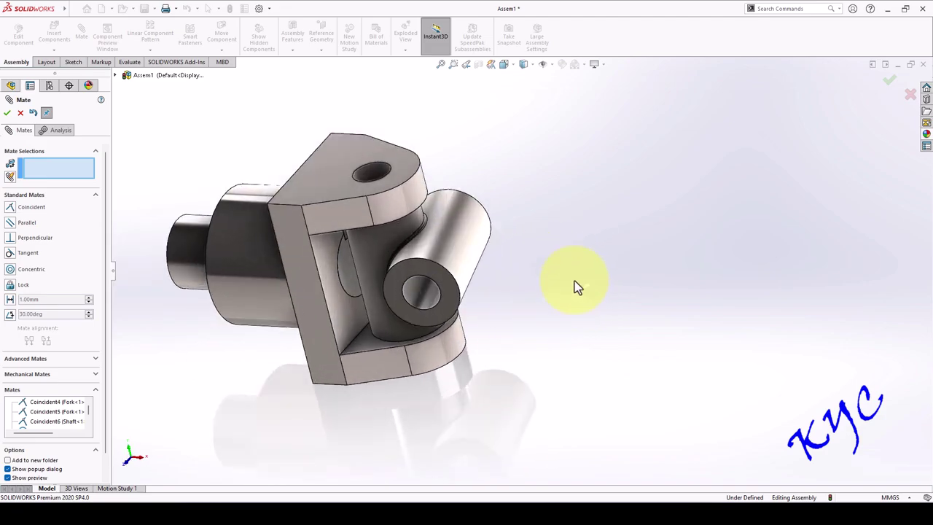
{"action": "left_click", "coordinate": [20, 112]}
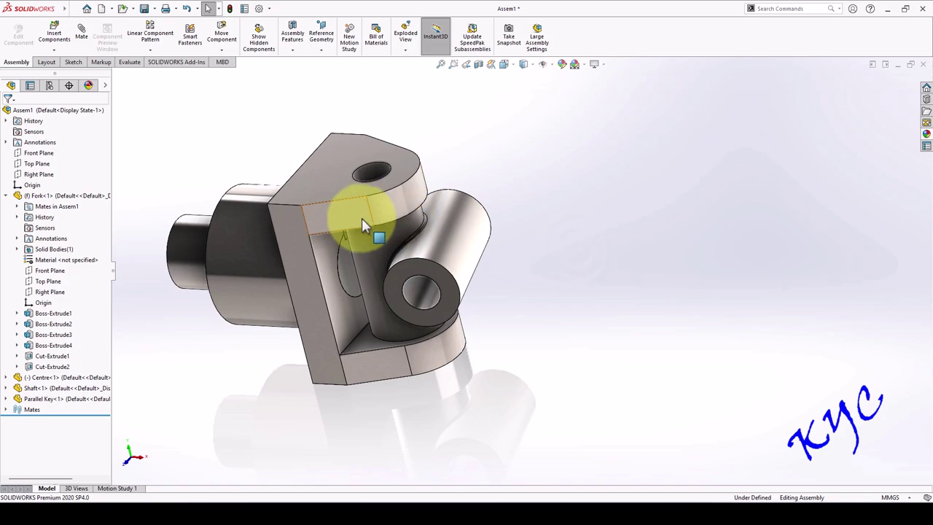
Create a second instance of the Fork in the assembly, placed freely beside the first fork and centre piece.
{"action": "left_click_drag", "start_coordinate": [329, 220], "coordinate": [679, 273], "text": "ctrl"}
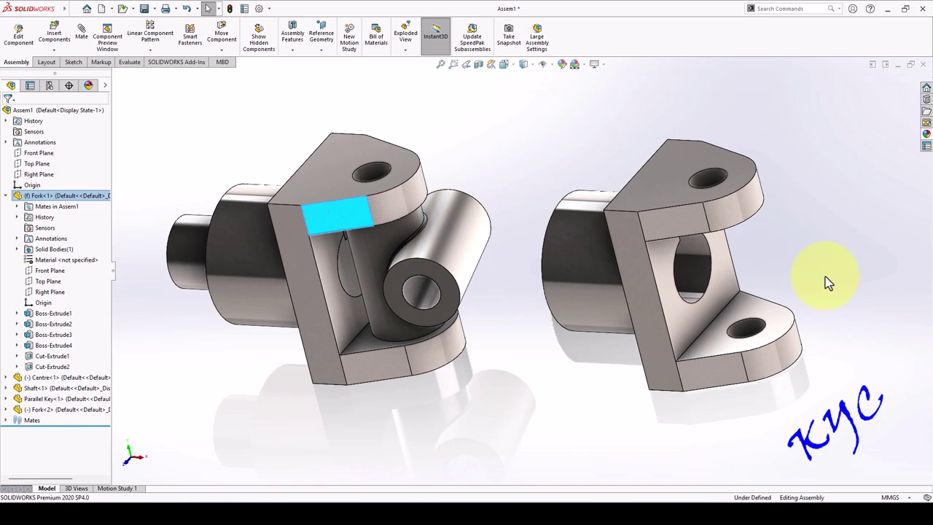
{"action": "left_click", "coordinate": [842, 267]}
{"action": "scroll", "coordinate": [802, 259], "scroll_direction": "down", "scroll_amount": 2}
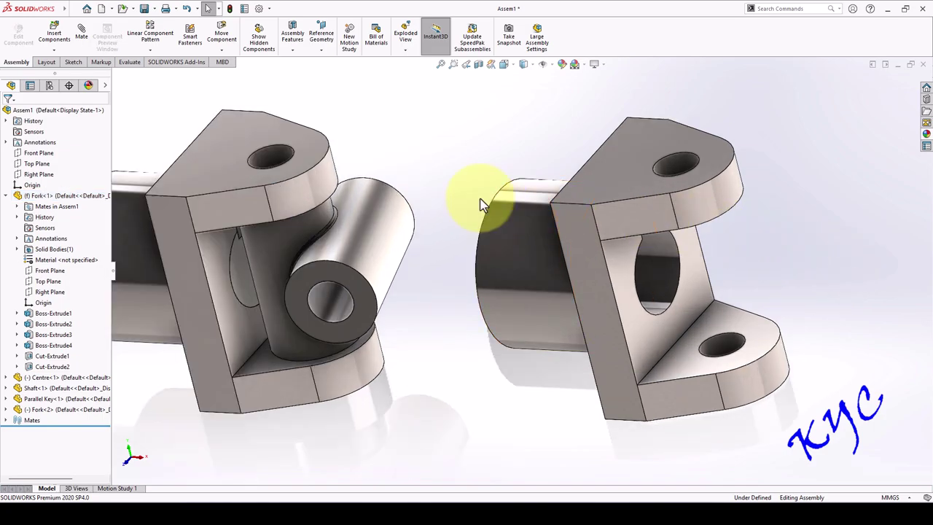
Add a concentric mate between the second fork's arm hole and the centre piece's free cross bore.
{"action": "left_click", "coordinate": [81, 32]}
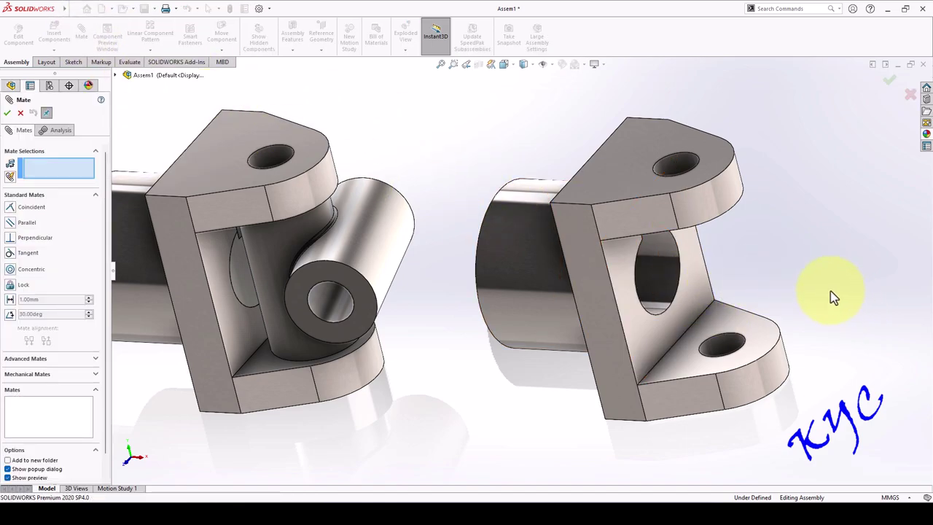
{"action": "left_click", "coordinate": [681, 171]}
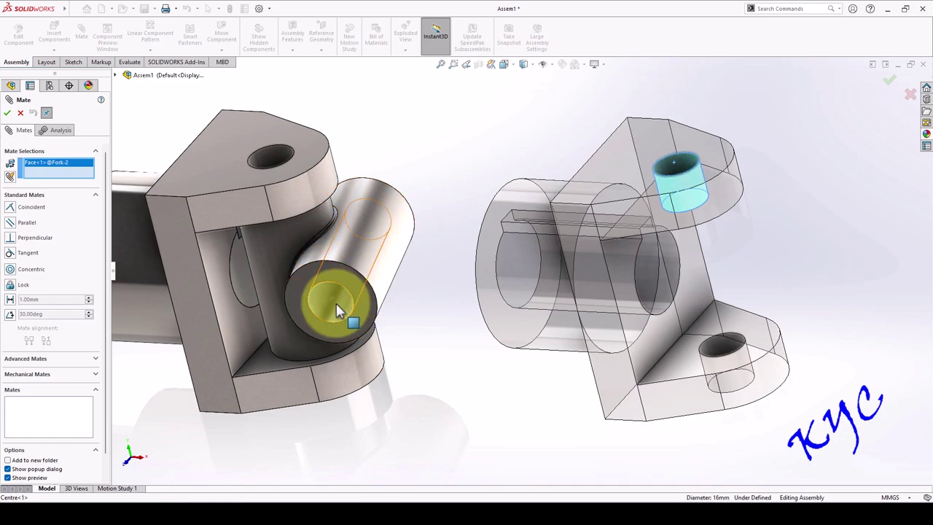
{"action": "left_click", "coordinate": [336, 303]}
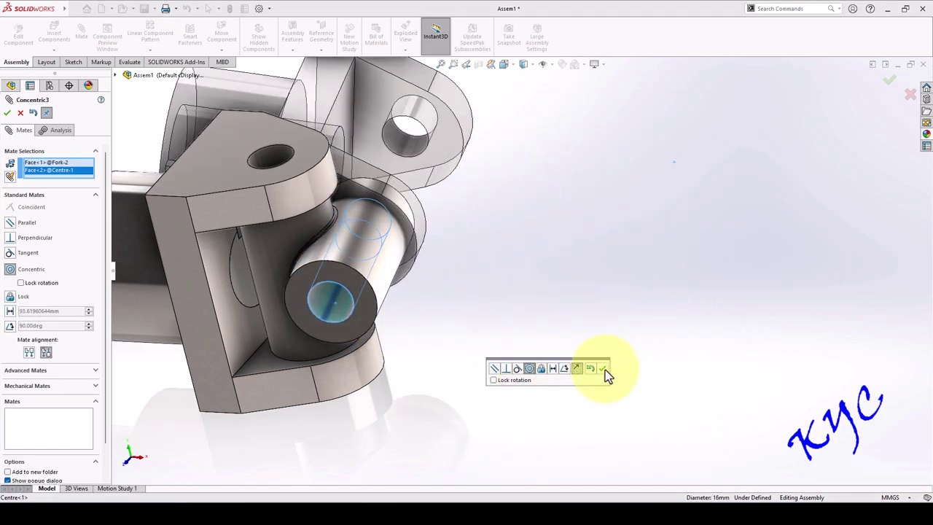
{"action": "left_click", "coordinate": [601, 373]}
Swing the second fork outward and mate its arm's inner face coincident with the end face of the centre piece's cross boss.
{"action": "left_click_drag", "start_coordinate": [443, 177], "coordinate": [519, 306]}
{"action": "middle_click_drag", "start_coordinate": [519, 306], "coordinate": [606, 349]}
{"action": "left_click_drag", "start_coordinate": [606, 350], "coordinate": [707, 491]}
{"action": "left_click_drag", "start_coordinate": [364, 301], "coordinate": [331, 282]}
{"action": "left_click", "coordinate": [331, 282]}
{"action": "middle_click_drag", "start_coordinate": [587, 208], "coordinate": [441, 396]}
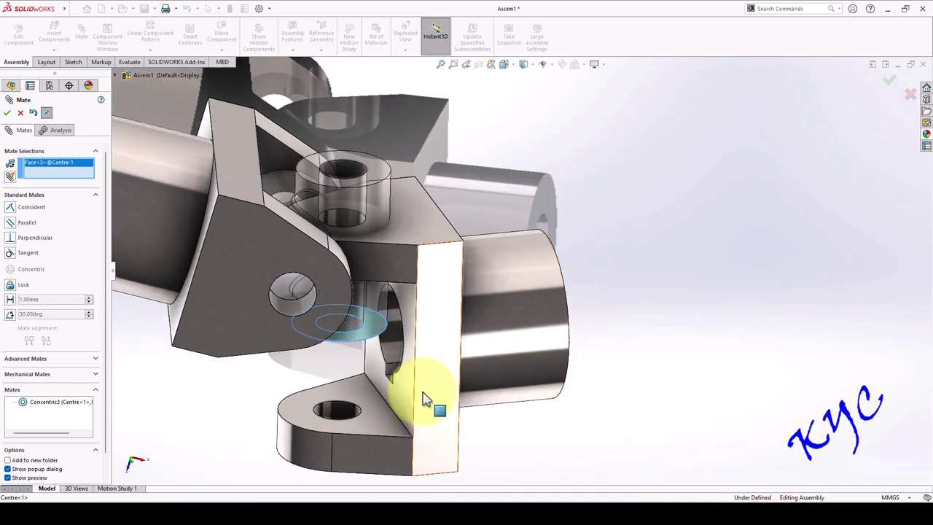
{"action": "left_click", "coordinate": [387, 426]}
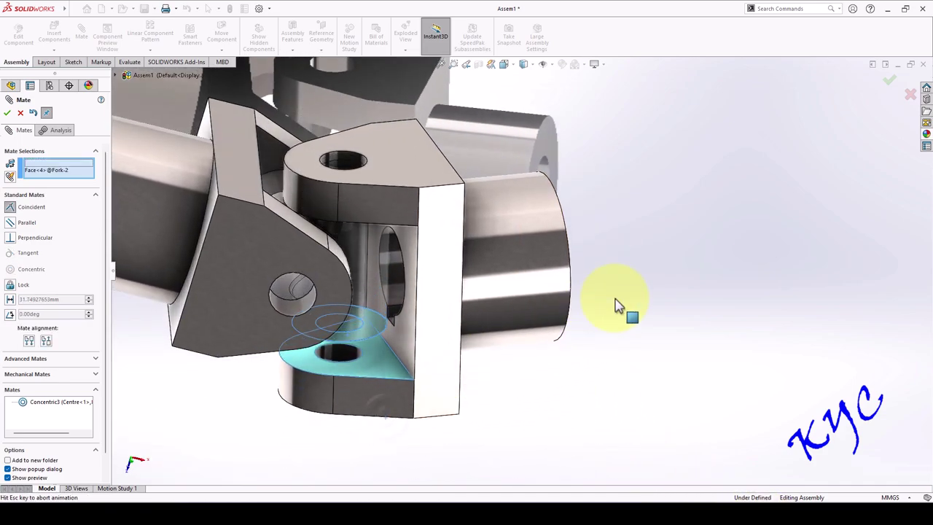
{"action": "left_click", "coordinate": [8, 112]}
Align the second fork with the first by adding a concentric mate between its hub bore and the shaft's cylindrical face.
{"action": "middle_click_drag", "start_coordinate": [575, 327], "coordinate": [493, 333]}
{"action": "left_click_drag", "start_coordinate": [540, 385], "coordinate": [602, 289]}
{"action": "middle_click_drag", "start_coordinate": [621, 306], "coordinate": [719, 316]}
{"action": "left_click_drag", "start_coordinate": [587, 357], "coordinate": [619, 357]}
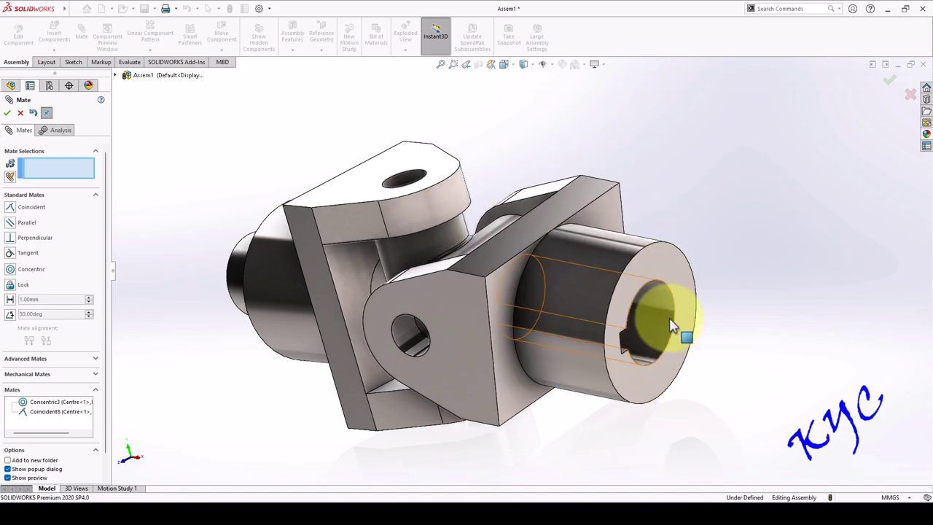
{"action": "left_click", "coordinate": [672, 326]}
{"action": "middle_click_drag", "start_coordinate": [739, 352], "coordinate": [805, 357]}
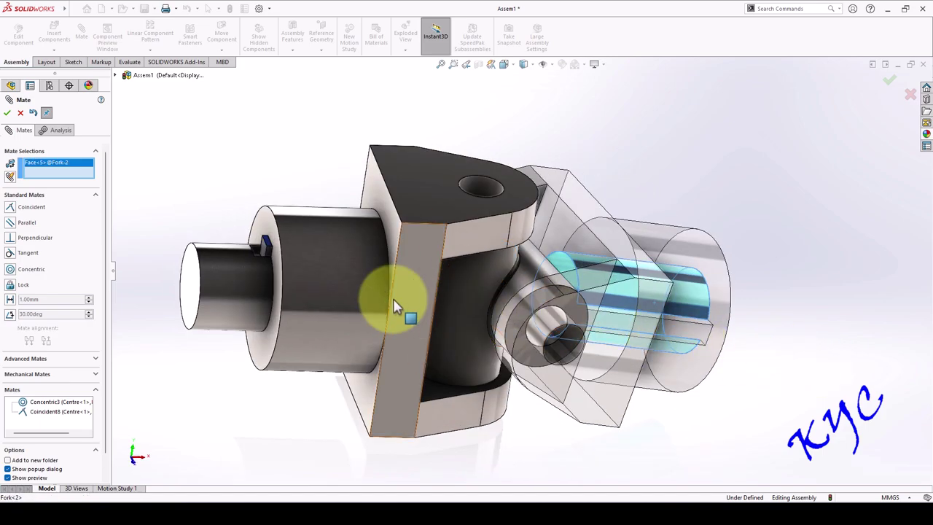
{"action": "left_click", "coordinate": [244, 291]}
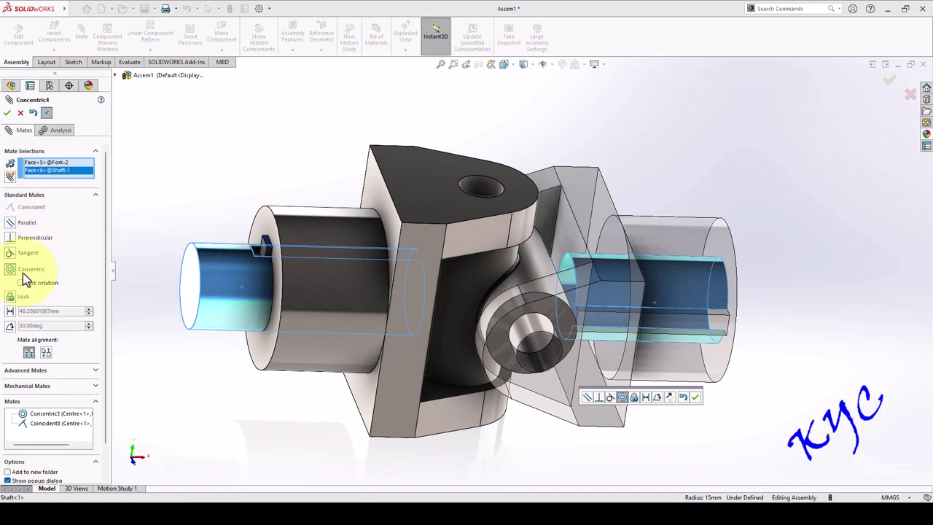
{"action": "left_click", "coordinate": [8, 113]}
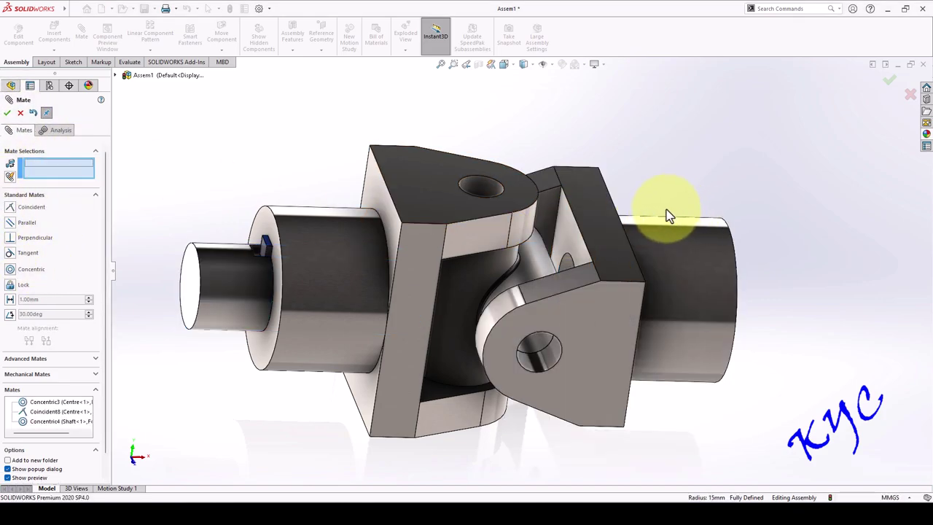
Inspect the aligned coupling in front, top, isometric and underside views, and leave the Mate command.
{"action": "key", "text": "ctrl+1"}
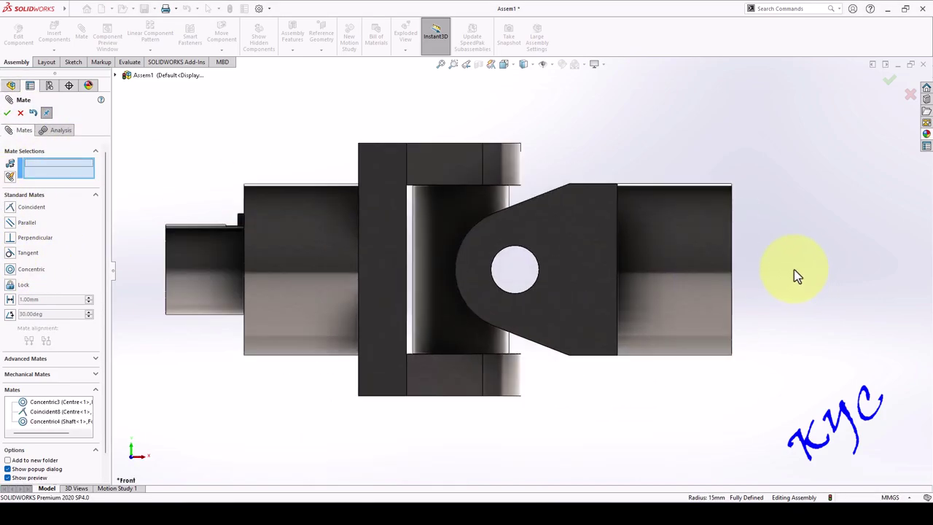
{"action": "key", "text": "ctrl+2"}
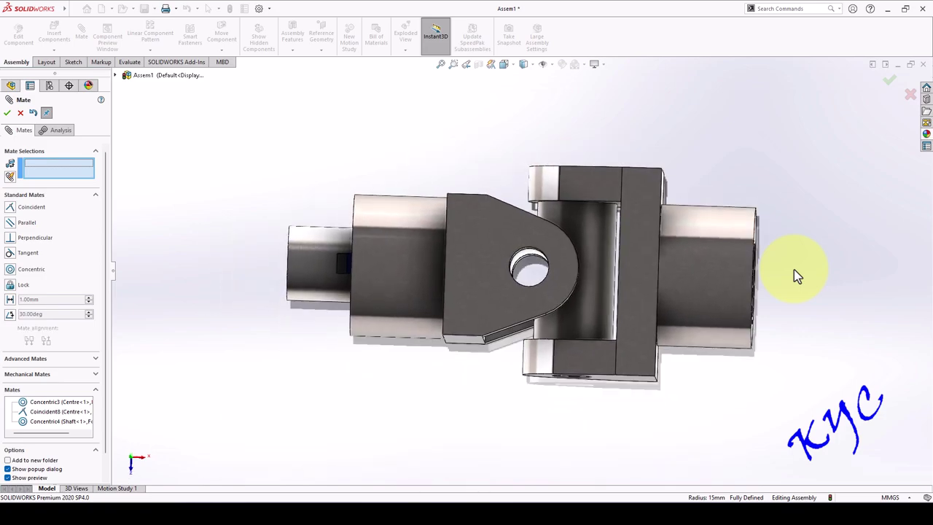
{"action": "key", "text": "ctrl+7"}
{"action": "scroll", "coordinate": [714, 284], "scroll_direction": "down", "scroll_amount": 2}
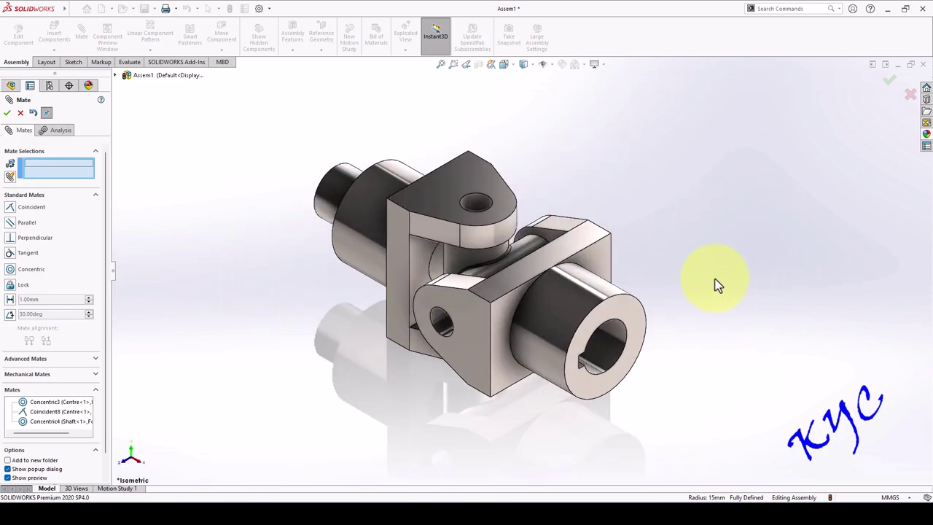
{"action": "middle_click_drag", "start_coordinate": [626, 255], "coordinate": [662, 374]}
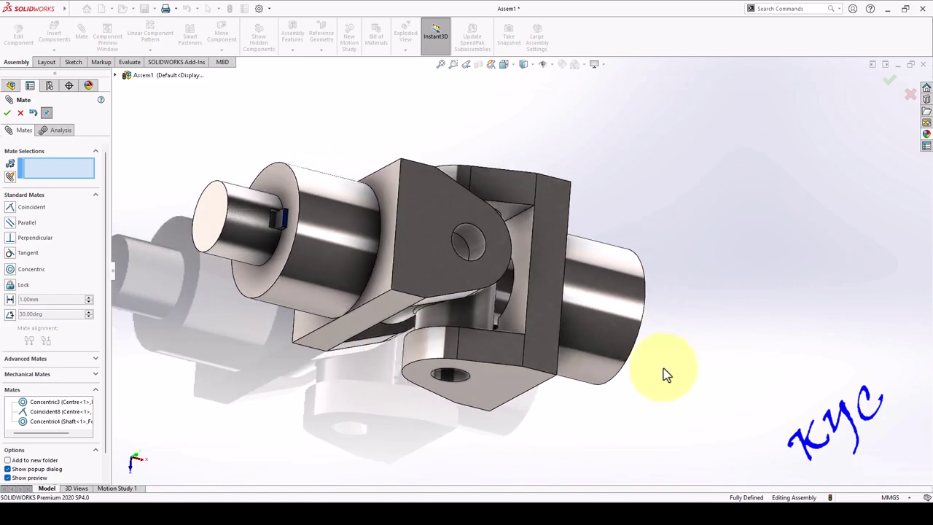
{"action": "left_click", "coordinate": [241, 235]}
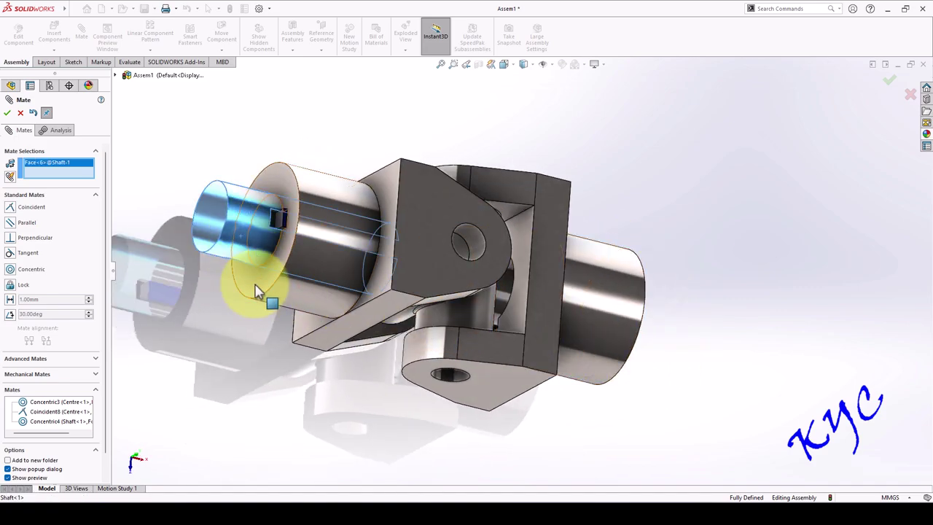
{"action": "left_click", "coordinate": [22, 113]}
Create a second instance of the Shaft in the assembly, placed freely beside the second fork's hub.
{"action": "scroll", "coordinate": [370, 249], "scroll_direction": "up", "scroll_amount": 3}
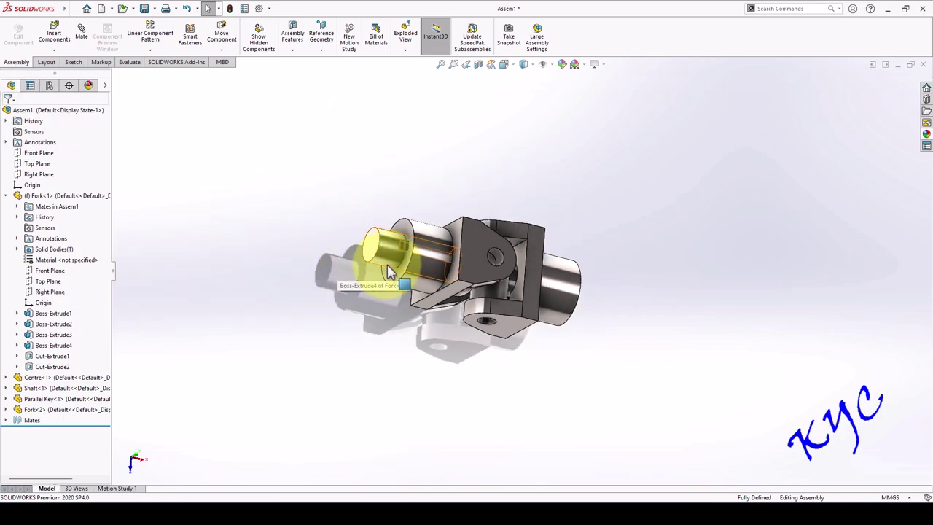
{"action": "scroll", "coordinate": [388, 272], "scroll_direction": "down", "scroll_amount": 3}
{"action": "left_click_drag", "start_coordinate": [326, 248], "coordinate": [755, 234]}
{"action": "left_click", "coordinate": [779, 366]}
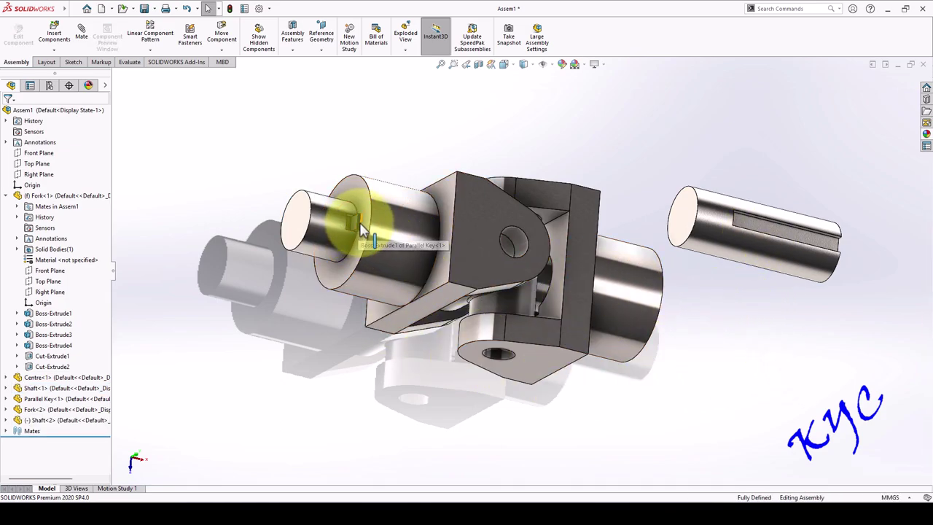
Create a second instance of the Parallel Key, placed freely next to the second shaft.
{"action": "left_click_drag", "start_coordinate": [330, 218], "coordinate": [763, 310], "text": "ctrl"}
{"action": "middle_click_drag", "start_coordinate": [887, 357], "coordinate": [839, 284]}
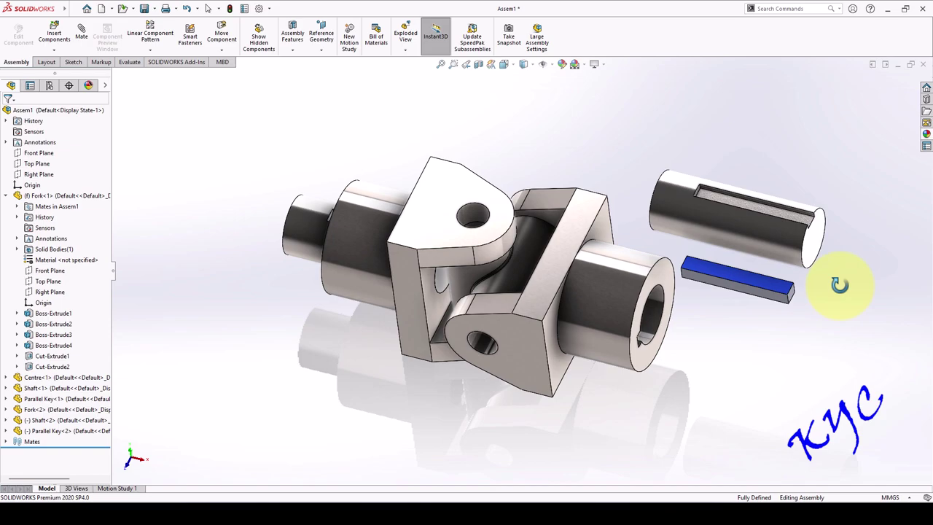
{"action": "scroll", "coordinate": [656, 323], "scroll_direction": "down", "scroll_amount": 3}
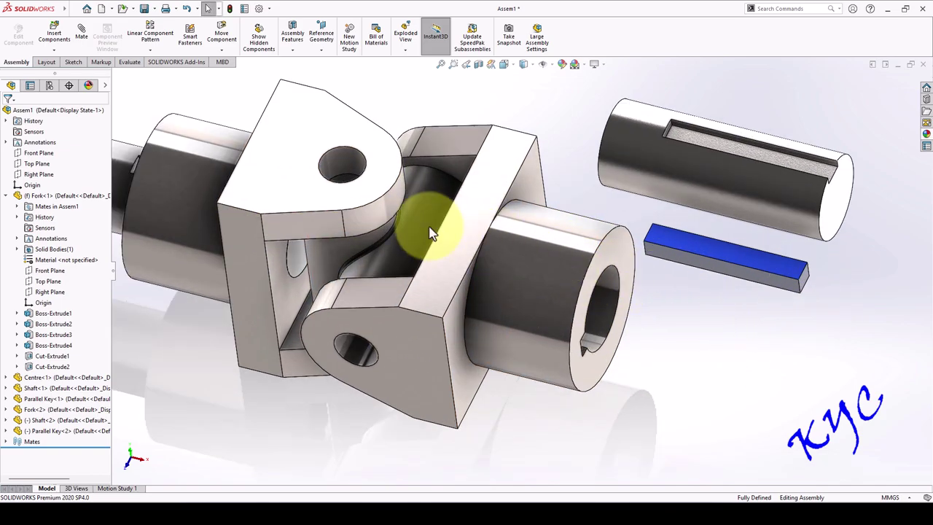
Hide the first fork and the centre piece to expose the second fork's inner face.
{"action": "middle_click_drag", "start_coordinate": [430, 233], "coordinate": [687, 359]}
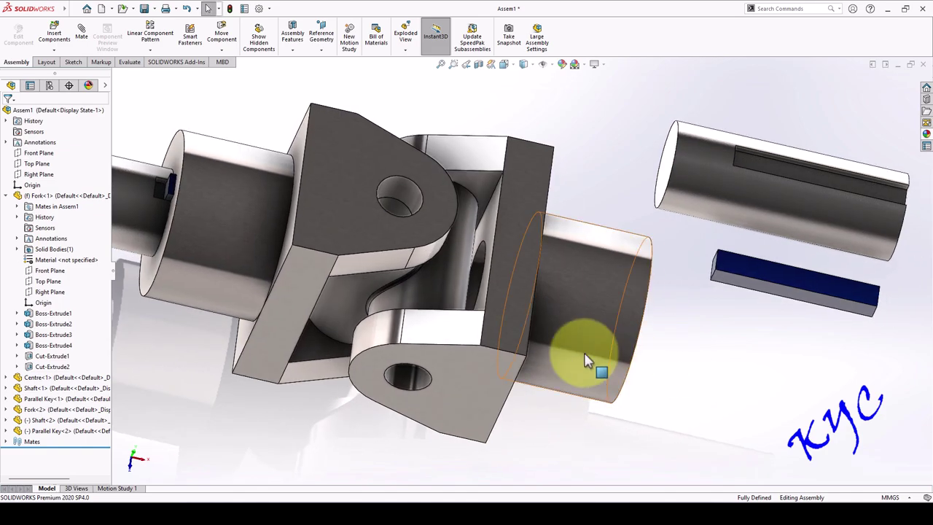
{"action": "right_click", "coordinate": [71, 197]}
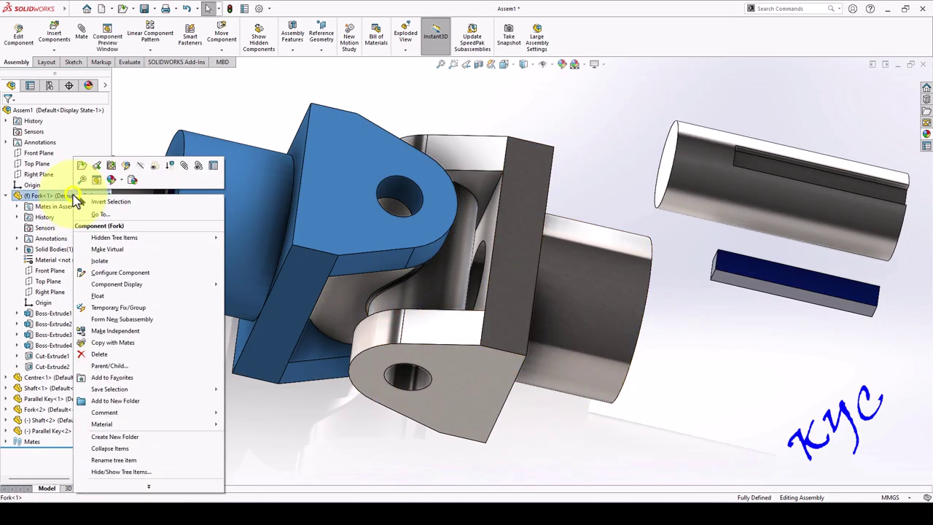
{"action": "left_click", "coordinate": [140, 167]}
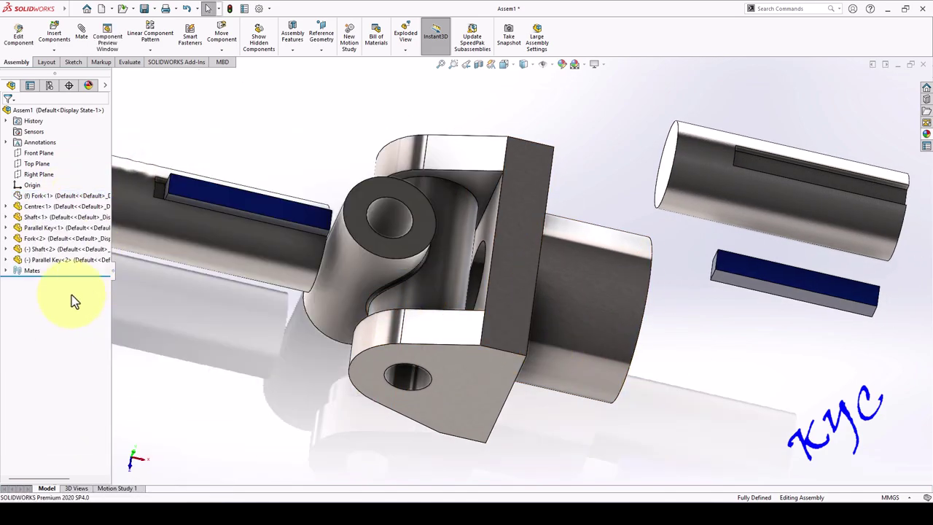
{"action": "right_click", "coordinate": [35, 208]}
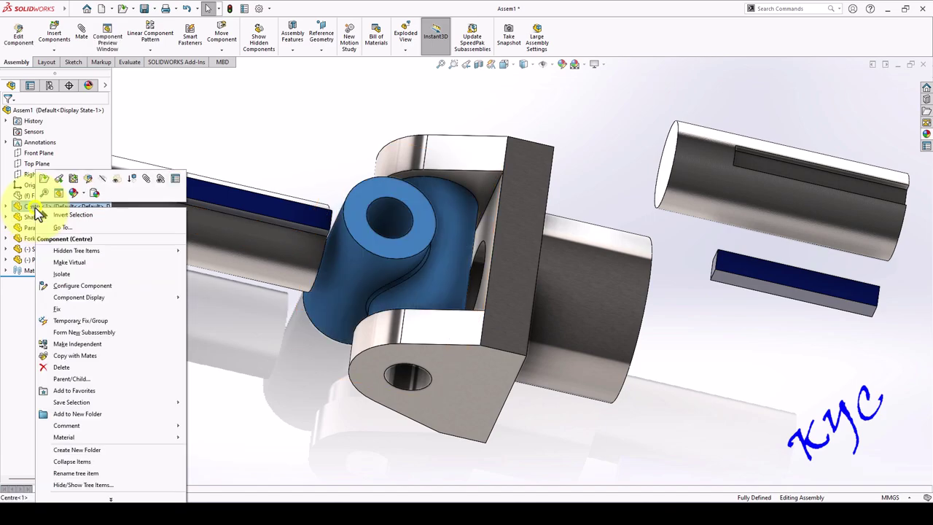
{"action": "left_click", "coordinate": [104, 179]}
Seat the second shaft in the second fork's hub by adding a concentric mate between its cylindrical face and the bore.
{"action": "middle_click_drag", "start_coordinate": [643, 356], "coordinate": [657, 384]}
{"action": "middle_click_drag", "start_coordinate": [490, 336], "coordinate": [739, 229]}
{"action": "left_click", "coordinate": [88, 38]}
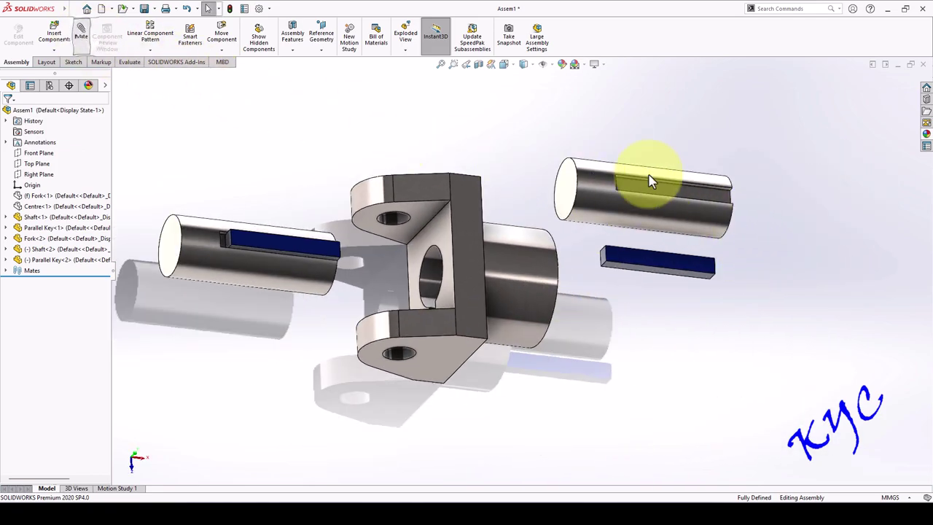
{"action": "left_click", "coordinate": [655, 217]}
{"action": "left_click", "coordinate": [431, 282]}
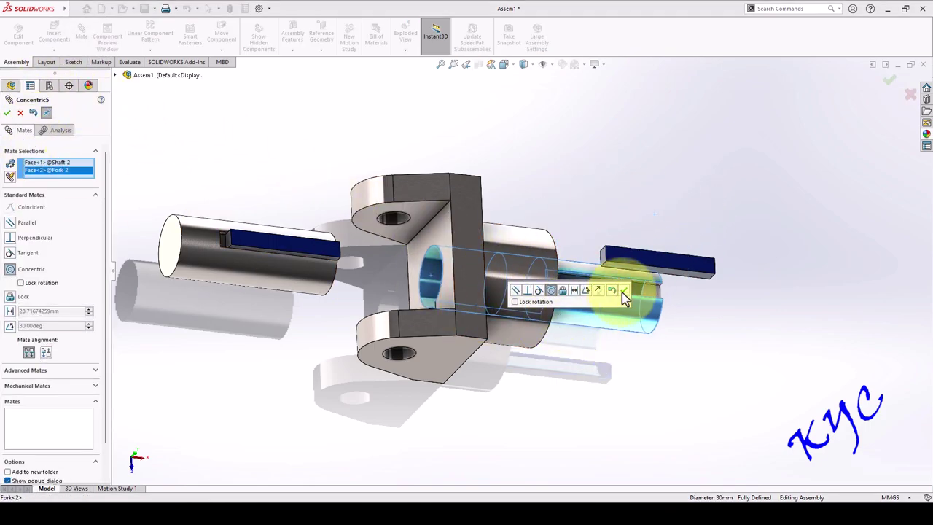
{"action": "left_click", "coordinate": [624, 291]}
Line up the second shaft's keyway with the fork's keyway by adding a parallel mate between their flat faces.
{"action": "scroll", "coordinate": [724, 311], "scroll_direction": "down", "scroll_amount": 5}
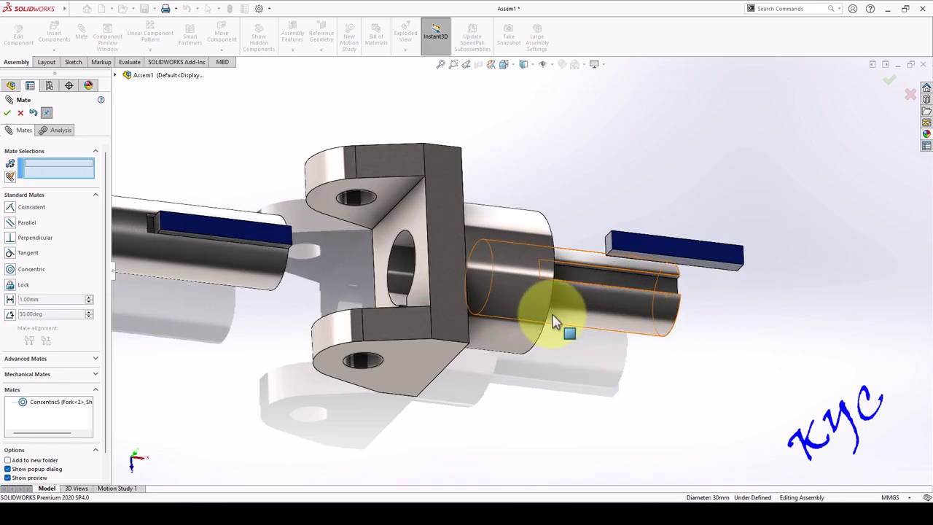
{"action": "left_click", "coordinate": [681, 268]}
{"action": "middle_click_drag", "start_coordinate": [646, 354], "coordinate": [474, 436]}
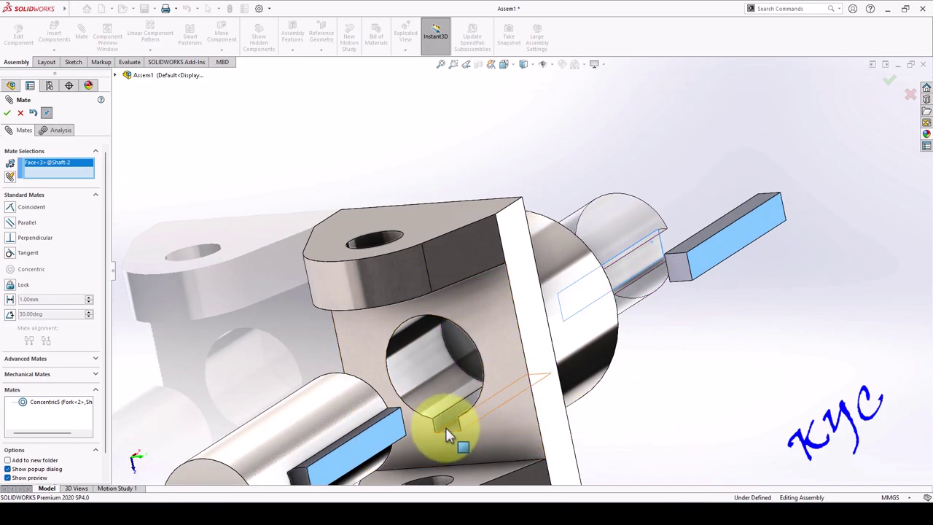
{"action": "left_click", "coordinate": [448, 428]}
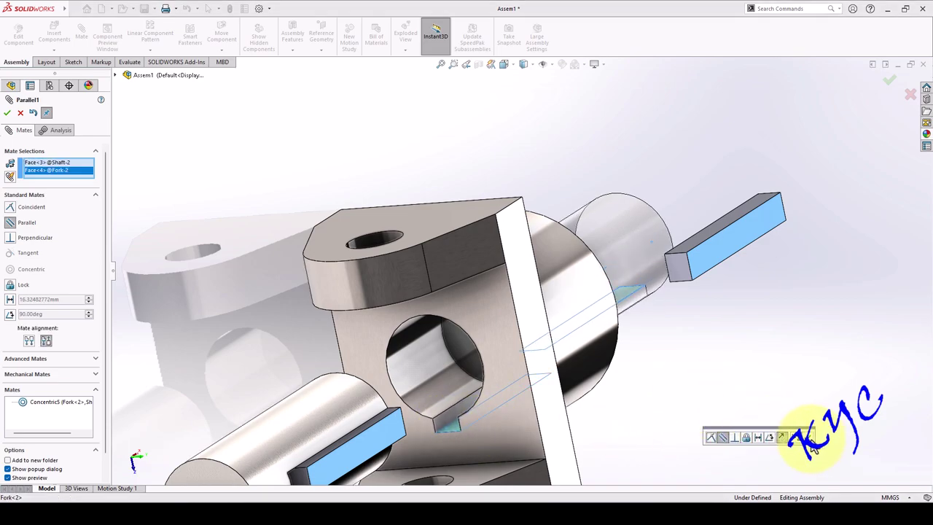
{"action": "left_click", "coordinate": [804, 437]}
Make the second shaft's end face coincident with the second fork's inner face, with the mate alignment flipped.
{"action": "scroll", "coordinate": [762, 408], "scroll_direction": "up", "scroll_amount": 3}
{"action": "middle_click_drag", "start_coordinate": [762, 408], "coordinate": [729, 355]}
{"action": "middle_click_drag", "start_coordinate": [657, 357], "coordinate": [679, 422]}
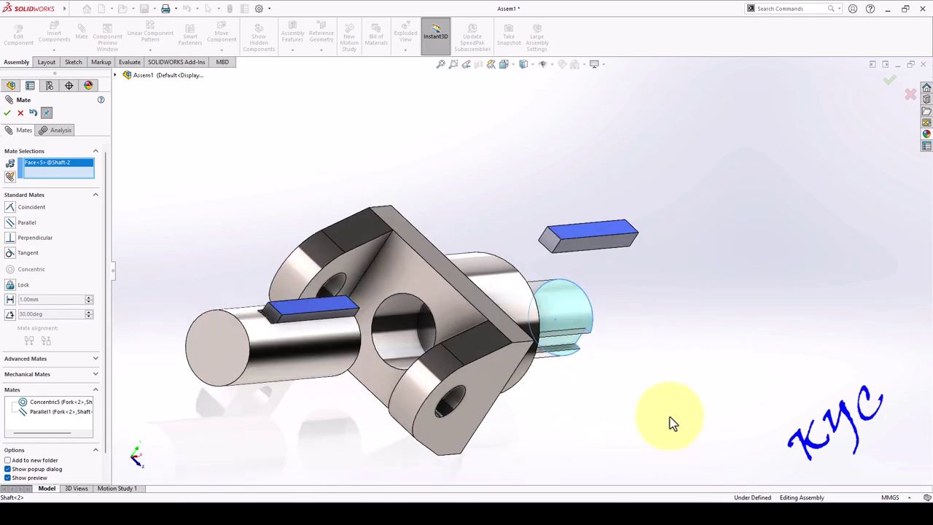
{"action": "left_click", "coordinate": [419, 284]}
{"action": "left_click", "coordinate": [530, 325]}
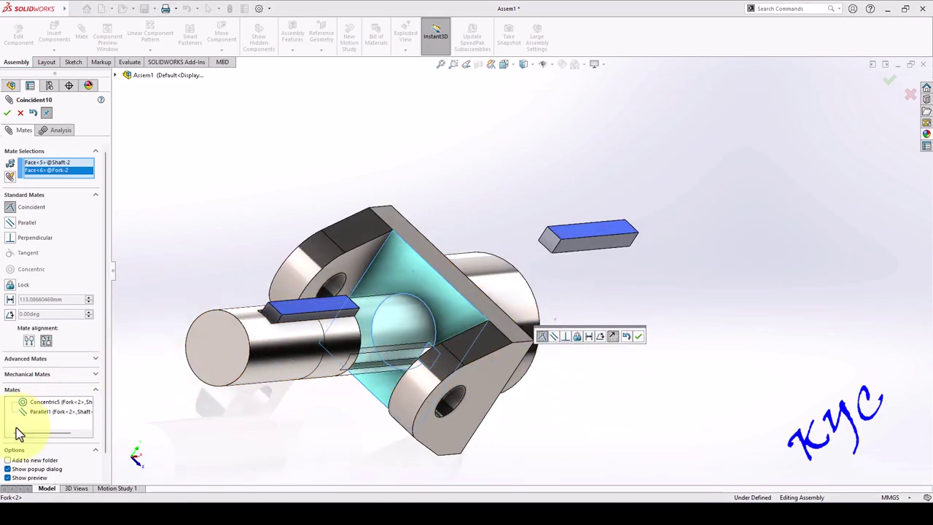
{"action": "left_click", "coordinate": [30, 341]}
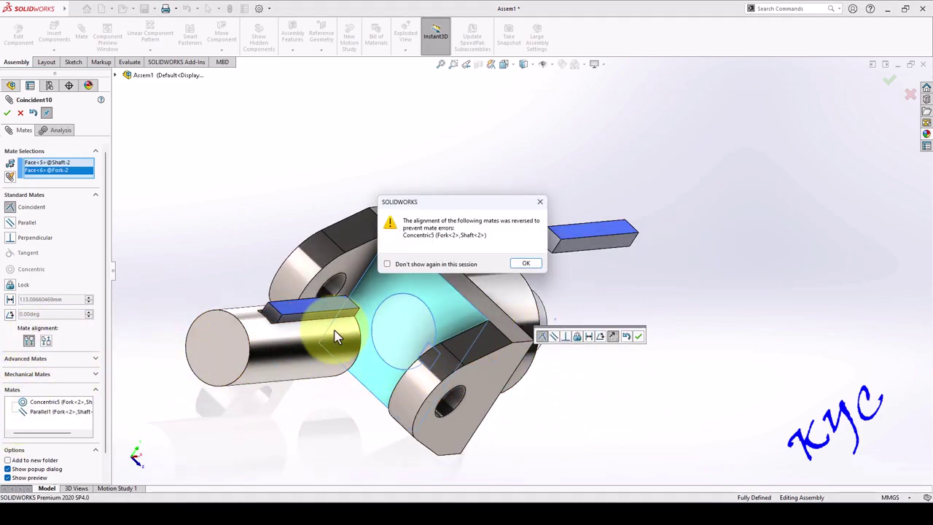
{"action": "left_click", "coordinate": [524, 265]}
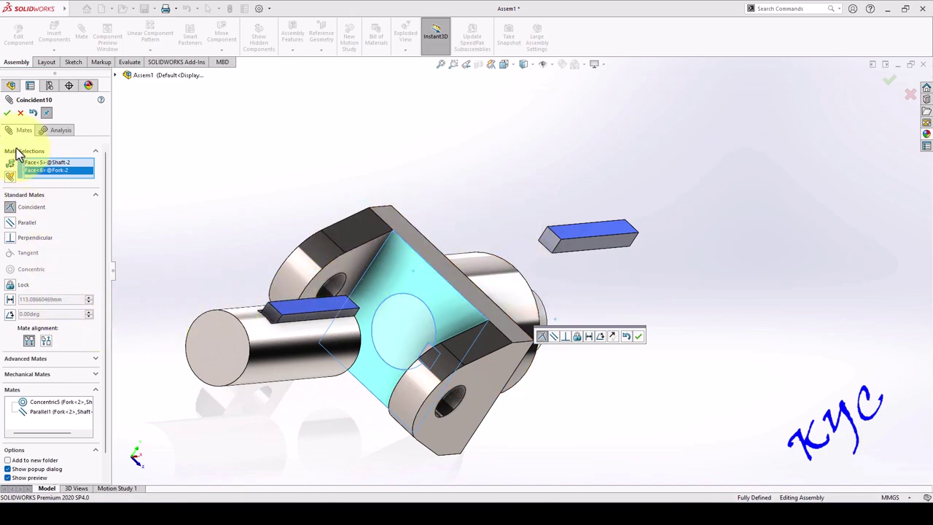
{"action": "left_click", "coordinate": [7, 112]}
Add a coincident mate between a long face of the second parallel key and the flat face of the second fork's keyway.
{"action": "middle_click_drag", "start_coordinate": [624, 306], "coordinate": [539, 374]}
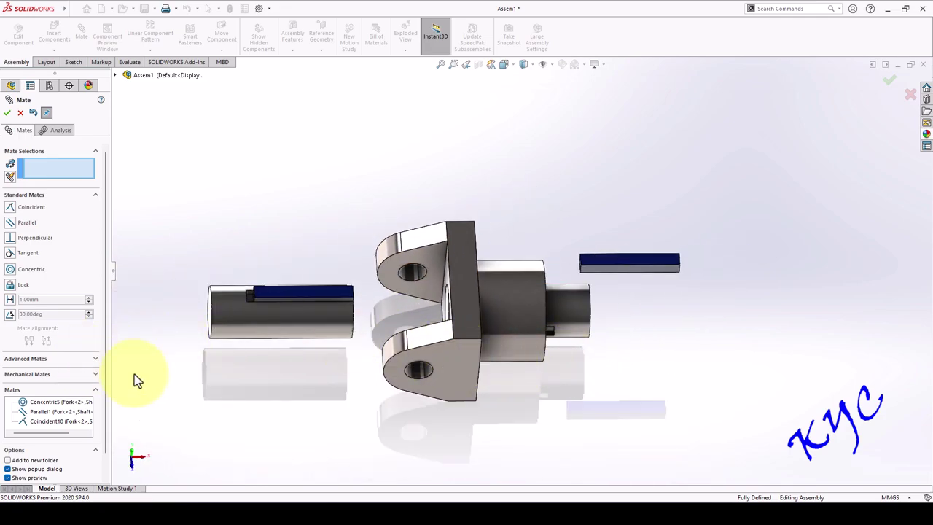
{"action": "middle_click_drag", "start_coordinate": [666, 326], "coordinate": [603, 277]}
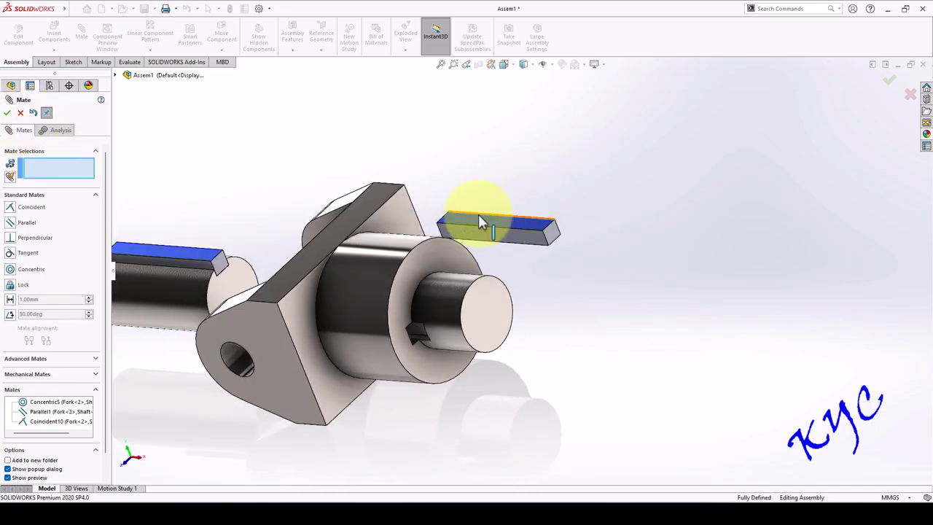
{"action": "middle_click_drag", "start_coordinate": [566, 329], "coordinate": [343, 333]}
{"action": "left_click", "coordinate": [441, 261]}
{"action": "scroll", "coordinate": [306, 335], "scroll_direction": "down", "scroll_amount": 3}
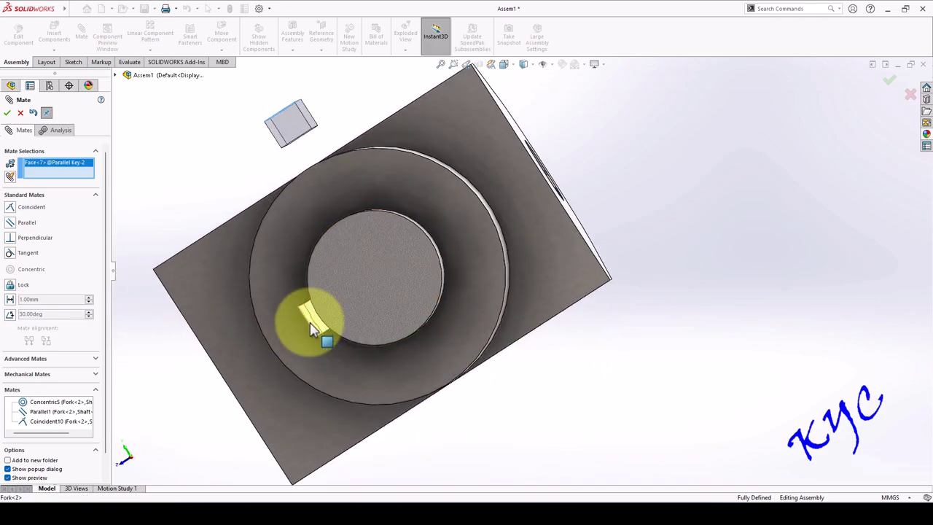
{"action": "left_click", "coordinate": [310, 328]}
{"action": "middle_click_drag", "start_coordinate": [630, 317], "coordinate": [641, 291]}
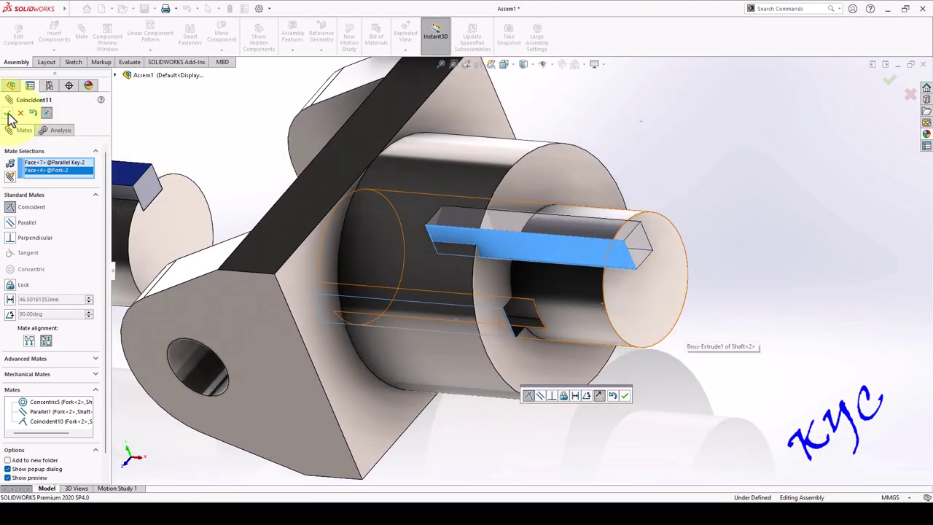
{"action": "left_click", "coordinate": [622, 394]}
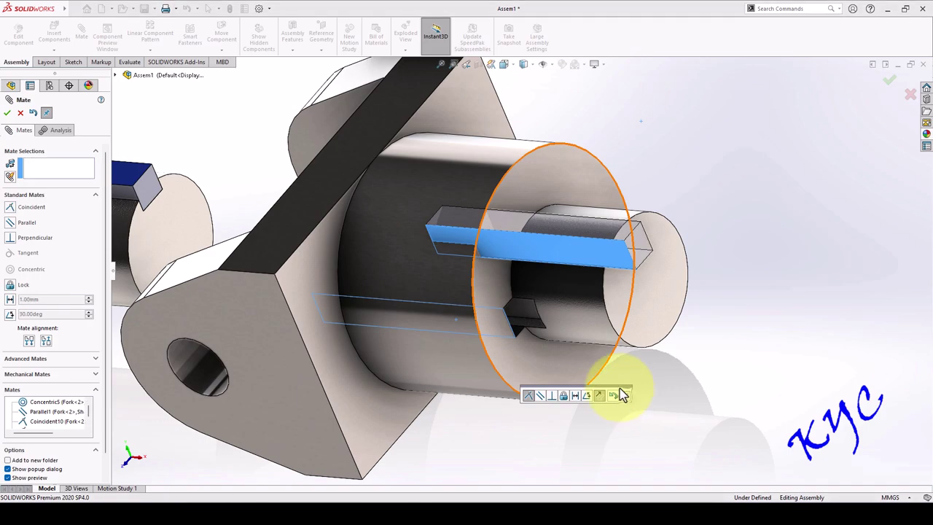
Add a coincident mate between the second key's adjacent long face and the adjoining face of the fork's keyway.
{"action": "left_click", "coordinate": [598, 235]}
{"action": "middle_click_drag", "start_coordinate": [642, 401], "coordinate": [597, 270]}
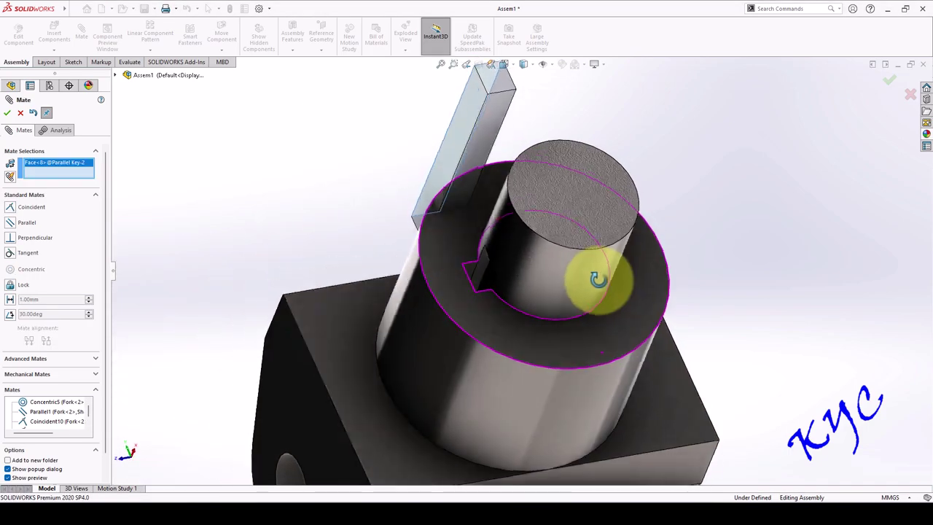
{"action": "left_click", "coordinate": [471, 274]}
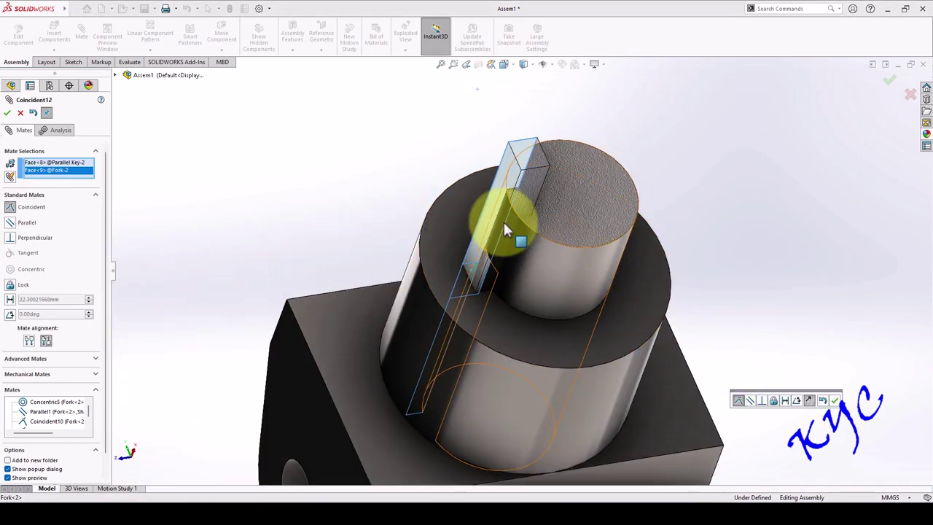
{"action": "left_click", "coordinate": [836, 401]}
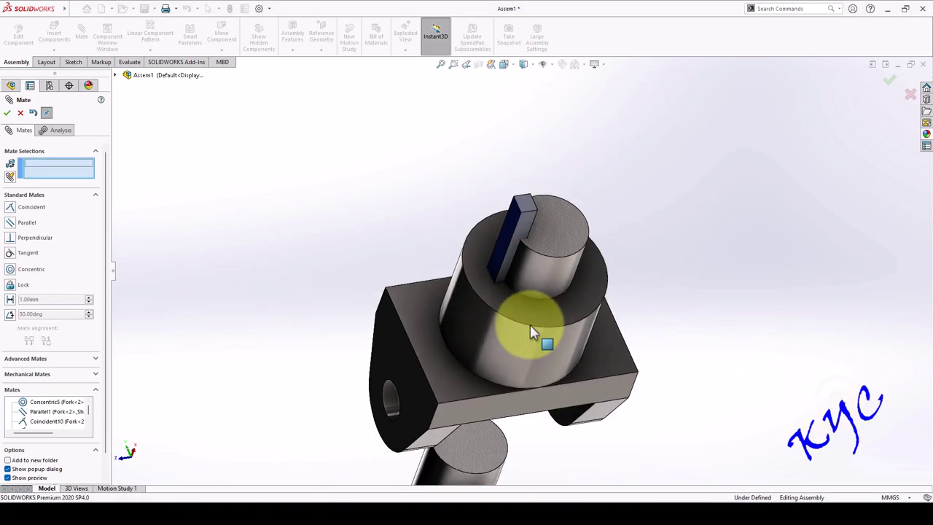
Slide the second key out and make its end face coincident with the second fork's inner face, finishing the Mate command.
{"action": "left_click_drag", "start_coordinate": [505, 233], "coordinate": [599, 126]}
{"action": "middle_click_drag", "start_coordinate": [641, 160], "coordinate": [685, 113]}
{"action": "left_click", "coordinate": [685, 113]}
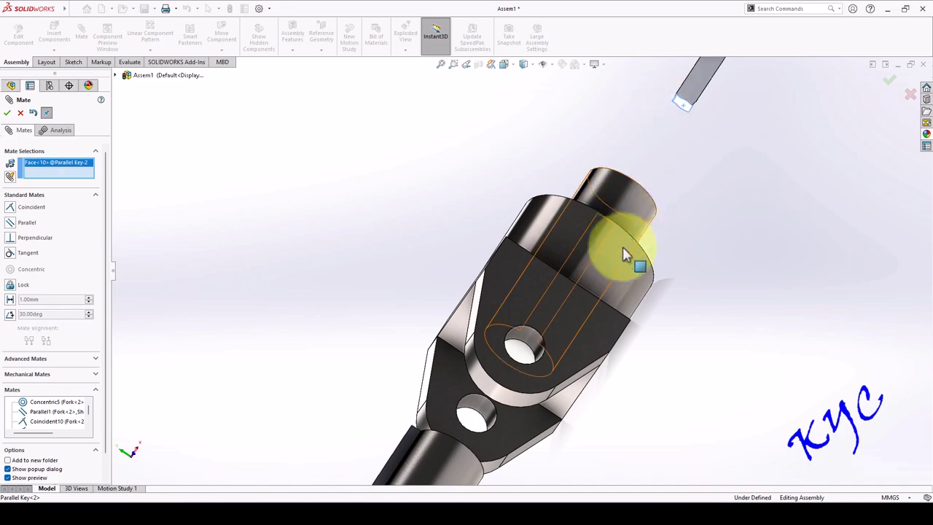
{"action": "middle_click_drag", "start_coordinate": [691, 360], "coordinate": [678, 248]}
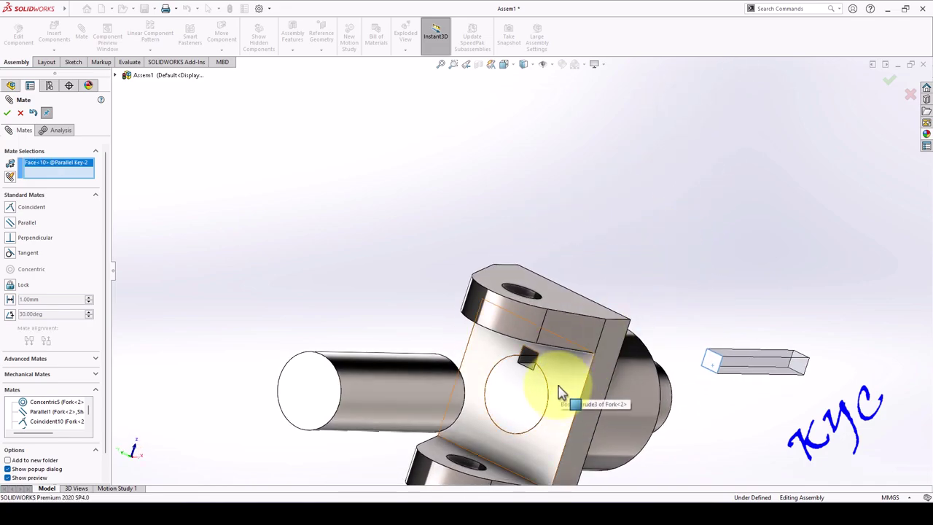
{"action": "left_click", "coordinate": [561, 392]}
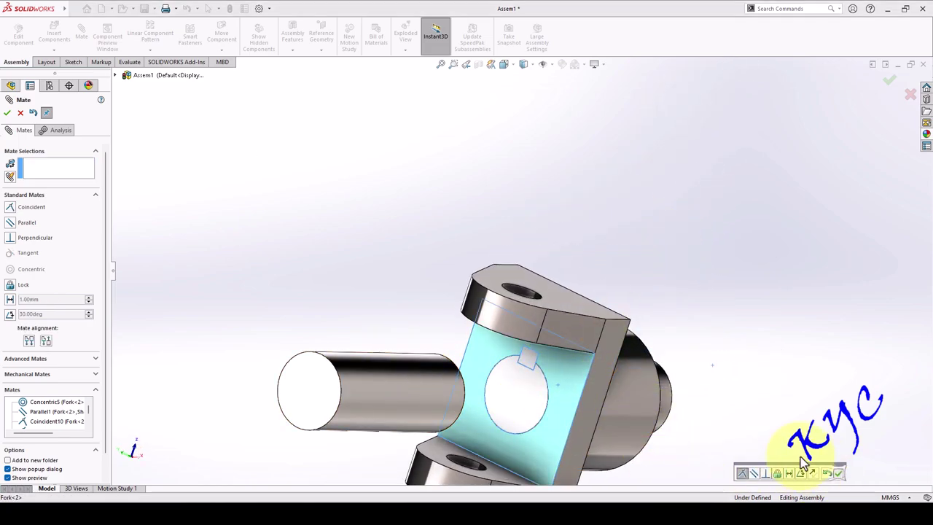
{"action": "left_click", "coordinate": [837, 473]}
{"action": "middle_click_drag", "start_coordinate": [733, 323], "coordinate": [665, 326]}
{"action": "left_click", "coordinate": [20, 114]}
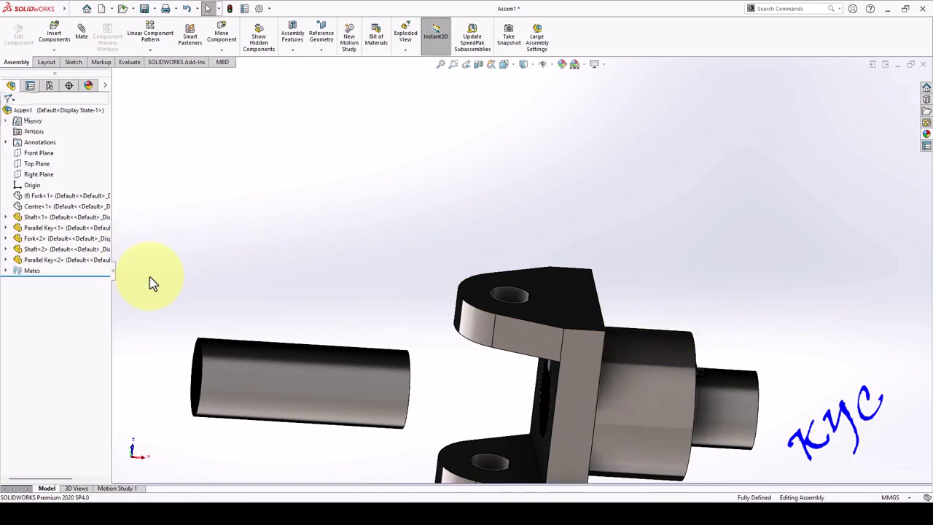
Show the hidden first fork and centre piece again in the assembly.
{"action": "right_click", "coordinate": [22, 197]}
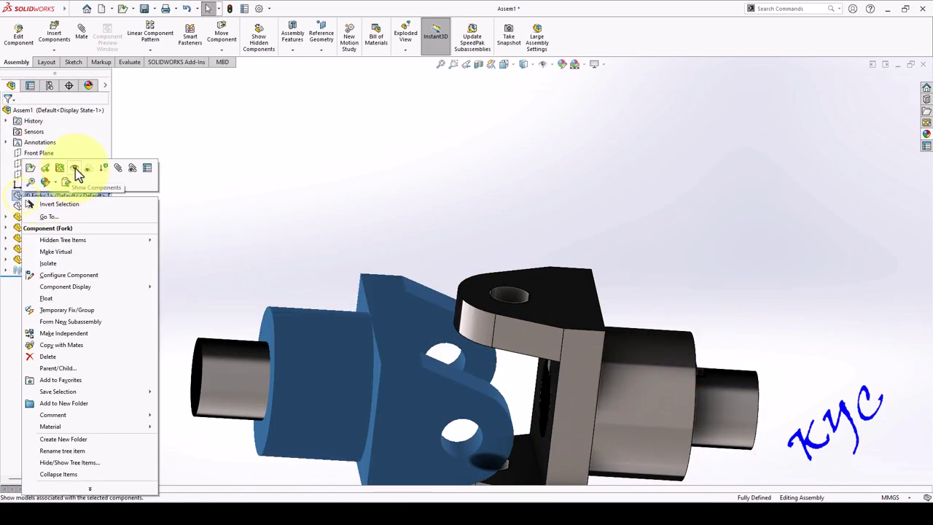
{"action": "key", "text": "Escape"}
{"action": "right_click", "coordinate": [47, 207]}
{"action": "left_click", "coordinate": [102, 178]}
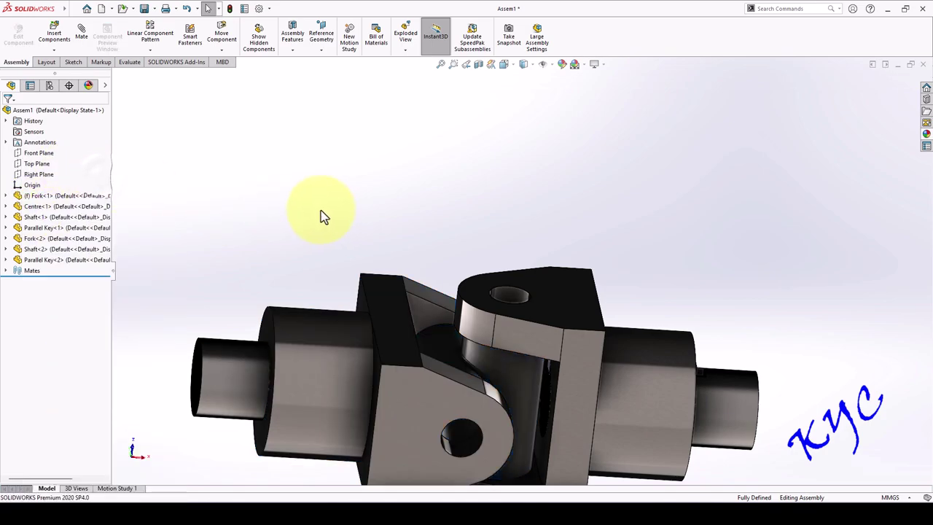
{"action": "scroll", "coordinate": [591, 291], "scroll_direction": "up", "scroll_amount": 3}
{"action": "middle_click_drag", "start_coordinate": [682, 234], "coordinate": [678, 251]}
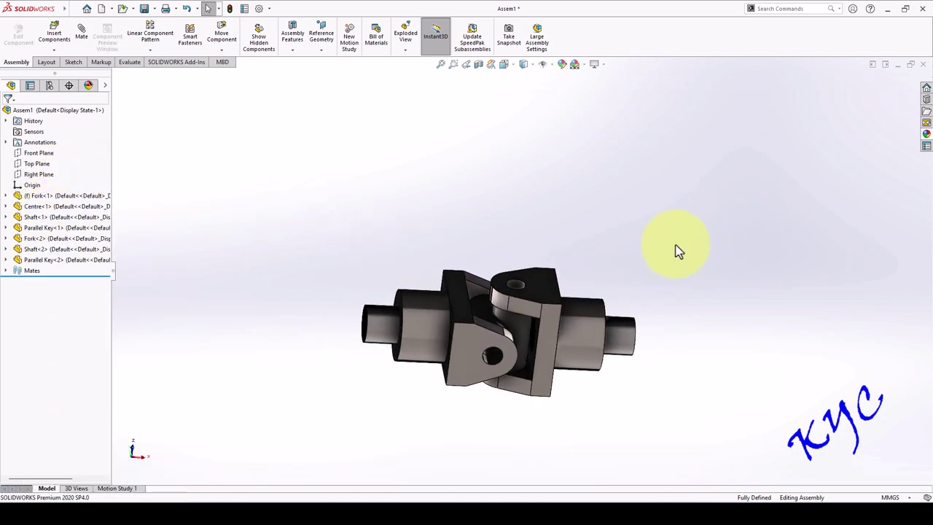
Run Interference Detection on the whole assembly and examine the result.
{"action": "left_click", "coordinate": [129, 63]}
{"action": "left_click", "coordinate": [46, 42]}
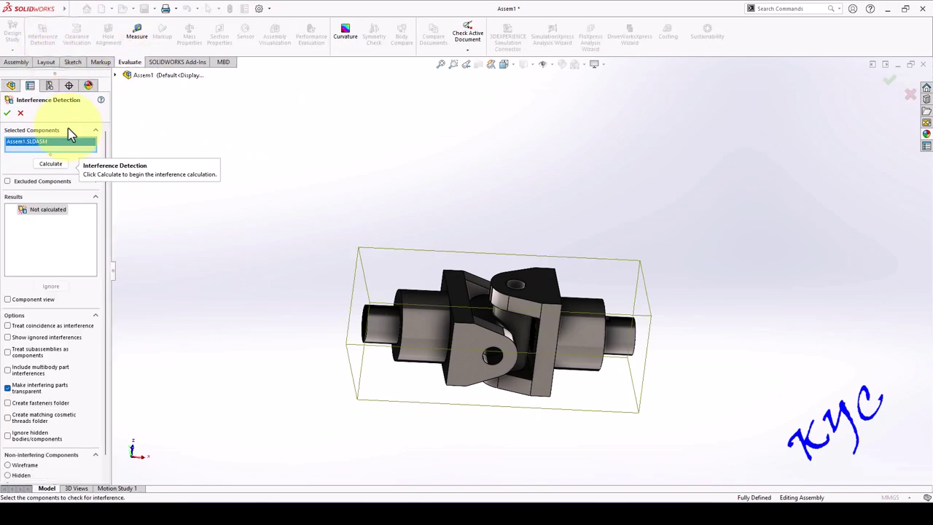
{"action": "left_click", "coordinate": [52, 165]}
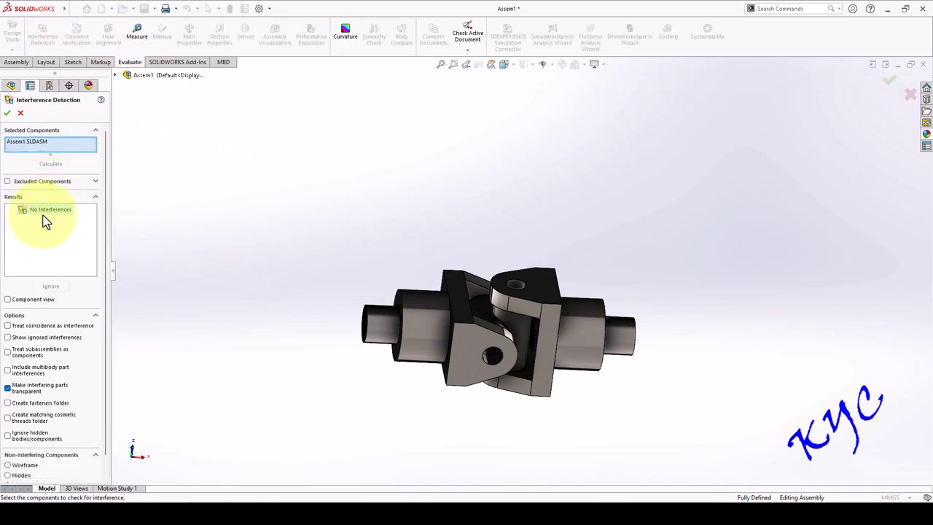
{"action": "middle_click_drag", "start_coordinate": [654, 326], "coordinate": [390, 317]}
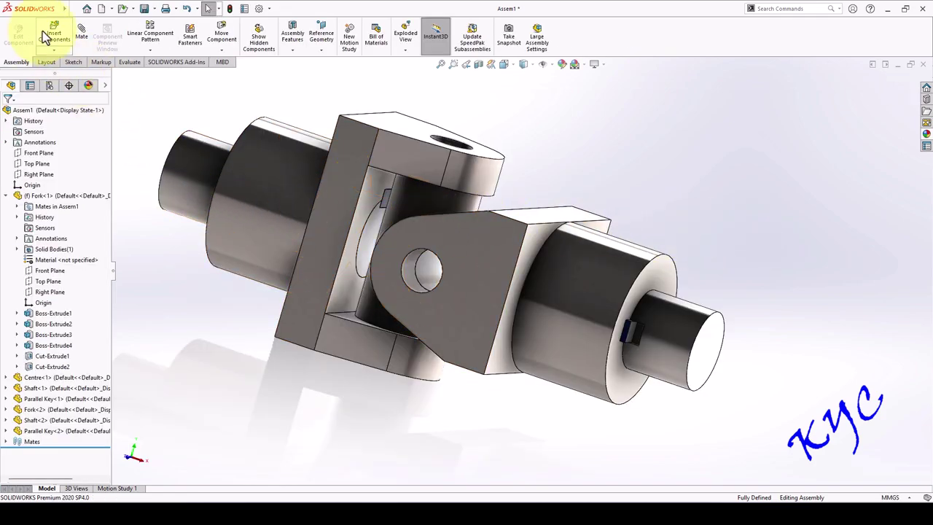
Insert the Pin part from the Universal Coupling folder, placed freely beside the end of the second shaft.
{"action": "left_click", "coordinate": [61, 36]}
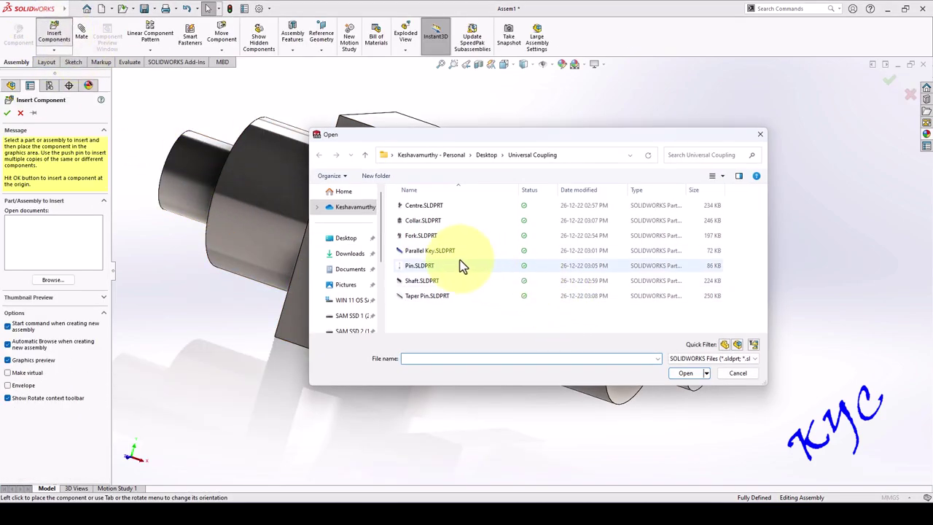
{"action": "left_click", "coordinate": [467, 266]}
{"action": "left_click", "coordinate": [685, 373]}
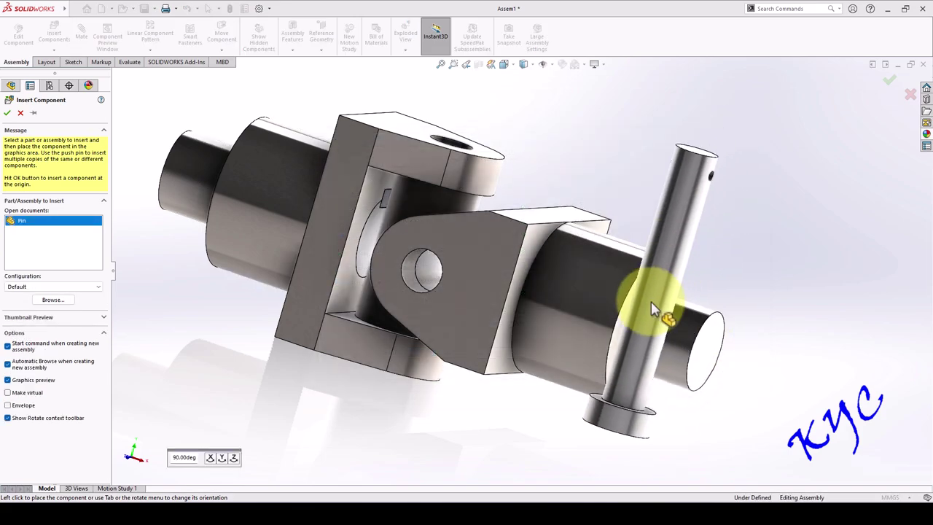
{"action": "left_click", "coordinate": [747, 357]}
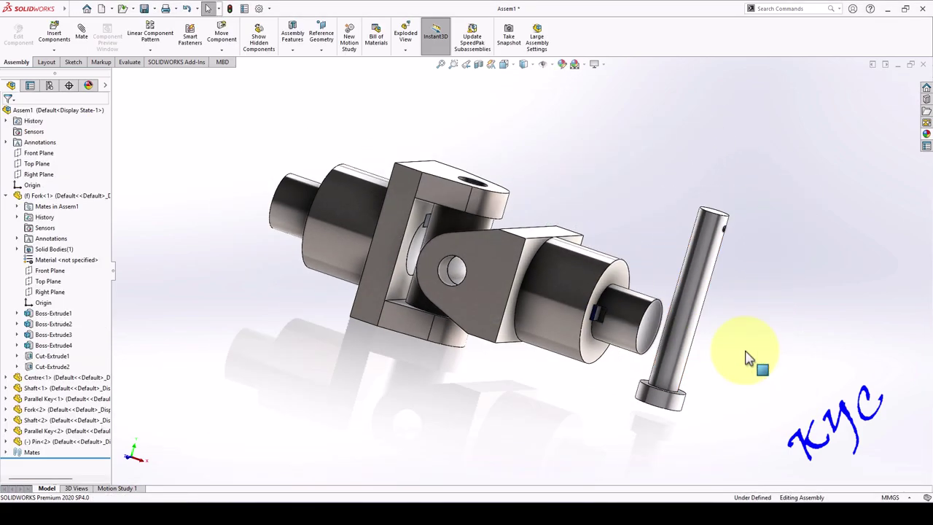
{"action": "middle_click_drag", "start_coordinate": [773, 320], "coordinate": [781, 162]}
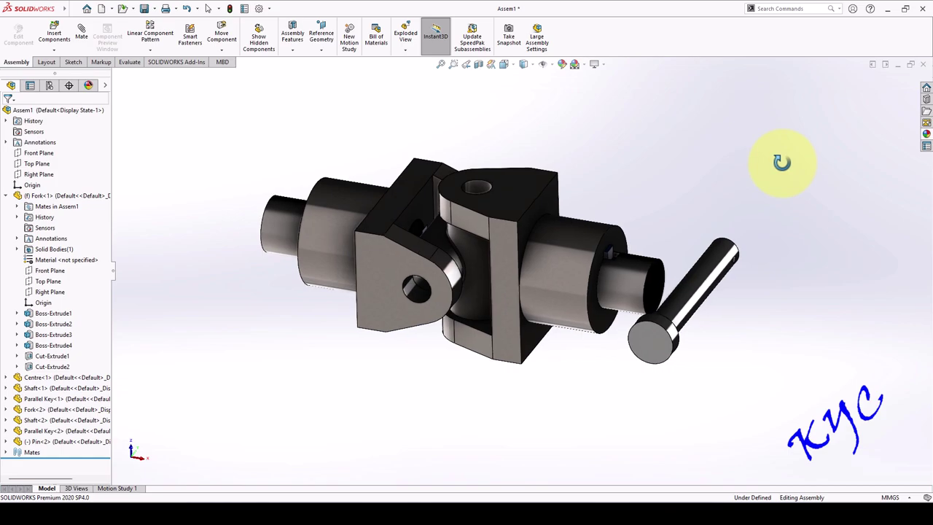
Mate the pin's cylindrical face concentric with the hole in the first fork's arm.
{"action": "left_click", "coordinate": [82, 35]}
{"action": "left_click", "coordinate": [705, 283]}
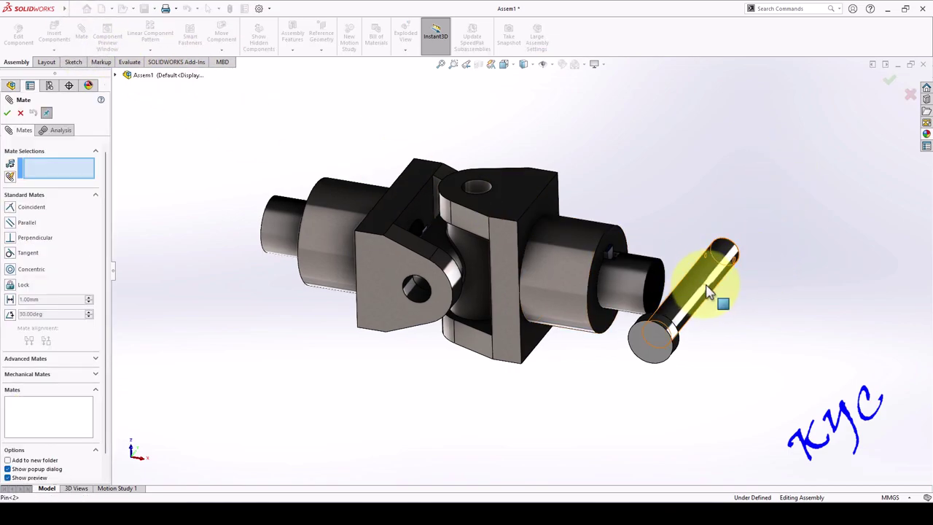
{"action": "left_click", "coordinate": [413, 295]}
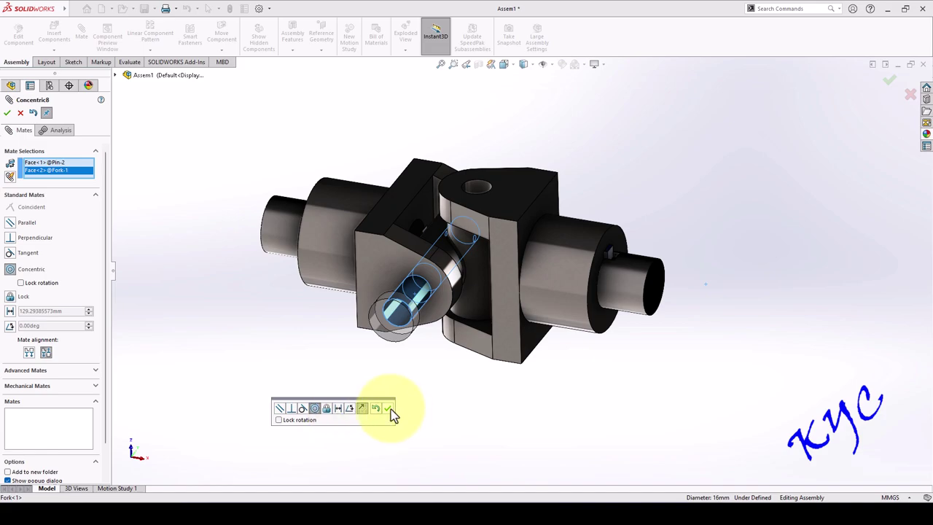
{"action": "left_click", "coordinate": [388, 408]}
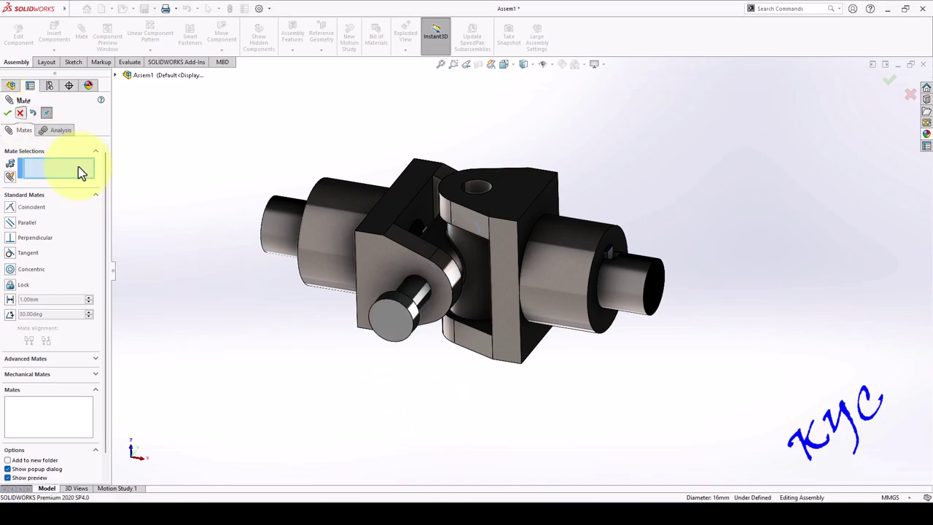
{"action": "key", "text": "Escape"}
Make the inner face of the pin's head coincident with the first fork's outer arm face, finishing the Mate command.
{"action": "middle_click_drag", "start_coordinate": [558, 371], "coordinate": [231, 228]}
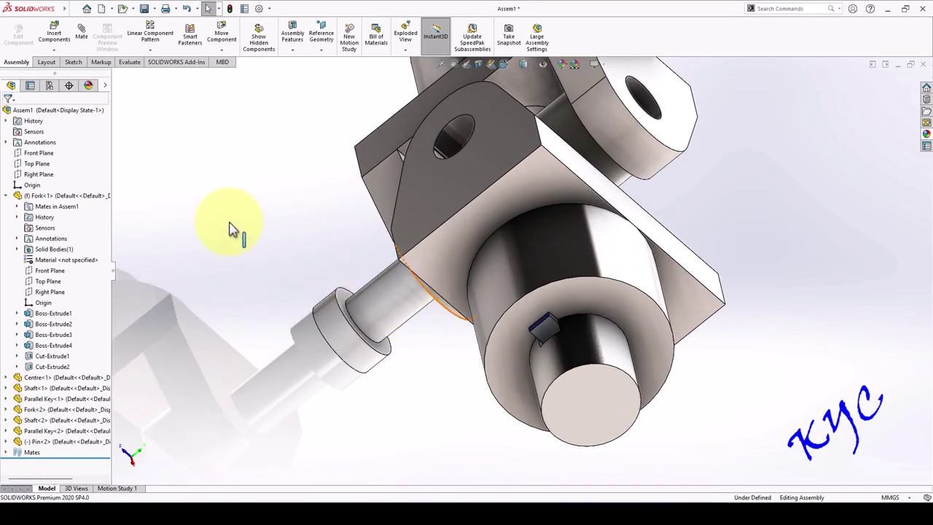
{"action": "left_click", "coordinate": [339, 296]}
{"action": "middle_click_drag", "start_coordinate": [298, 411], "coordinate": [388, 321]}
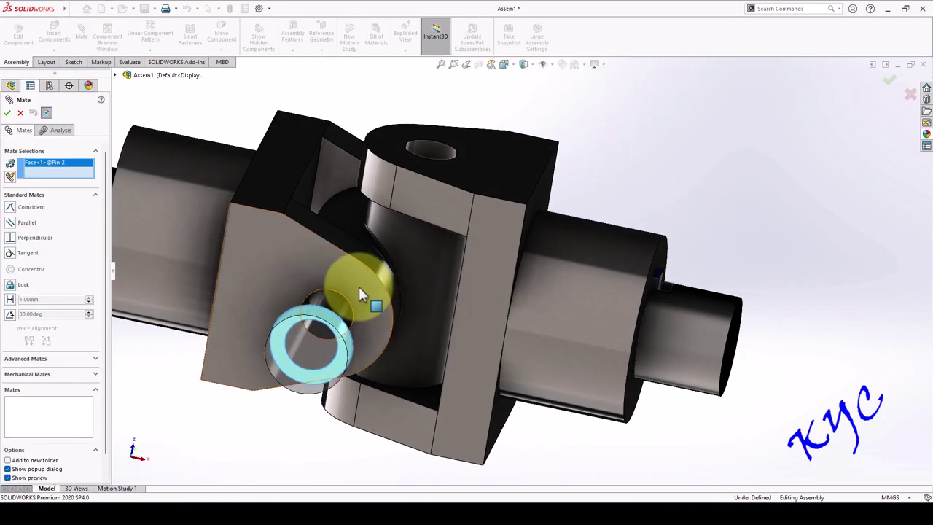
{"action": "left_click", "coordinate": [368, 288]}
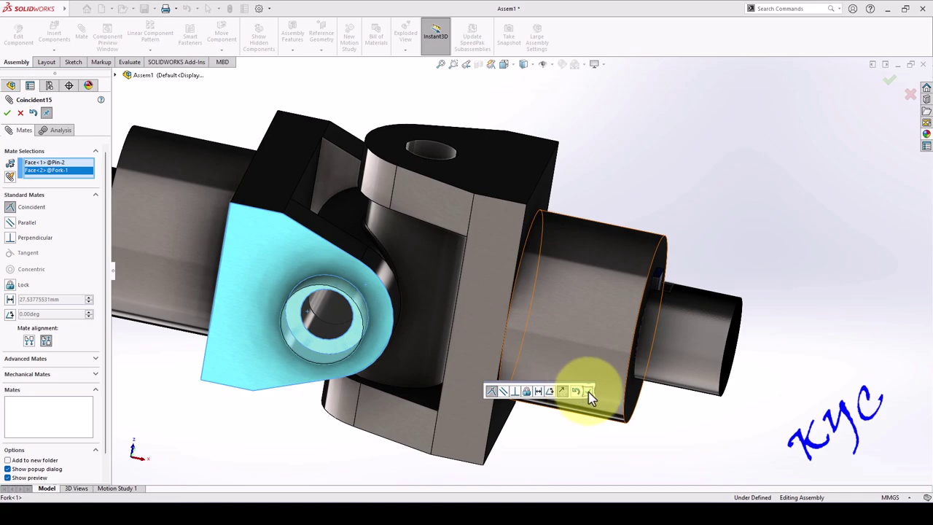
{"action": "left_click", "coordinate": [589, 392]}
{"action": "left_click", "coordinate": [21, 113]}
Test the pin's free rotation in the fork and examine its cross hole from the front view.
{"action": "middle_click_drag", "start_coordinate": [593, 209], "coordinate": [558, 322]}
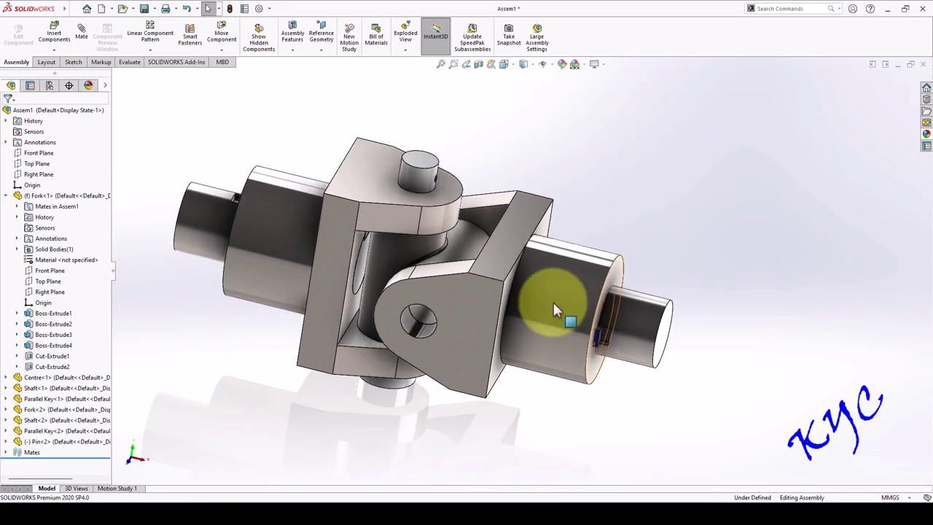
{"action": "left_click_drag", "start_coordinate": [412, 182], "coordinate": [422, 199]}
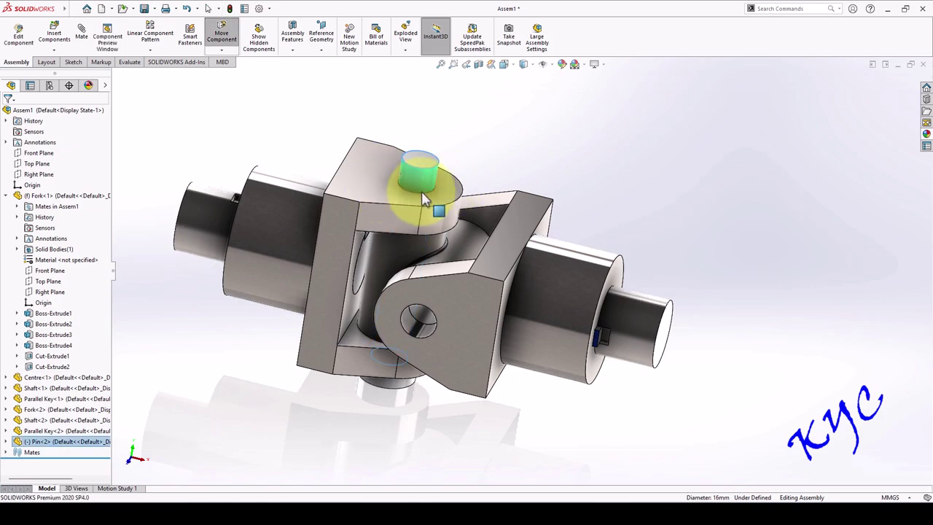
{"action": "key", "text": "ctrl+1"}
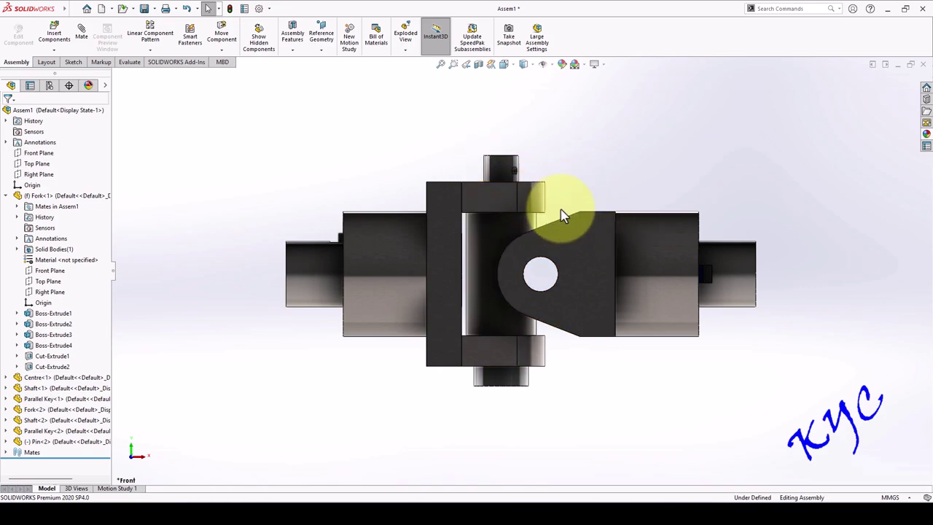
{"action": "scroll", "coordinate": [575, 177], "scroll_direction": "down", "scroll_amount": 2}
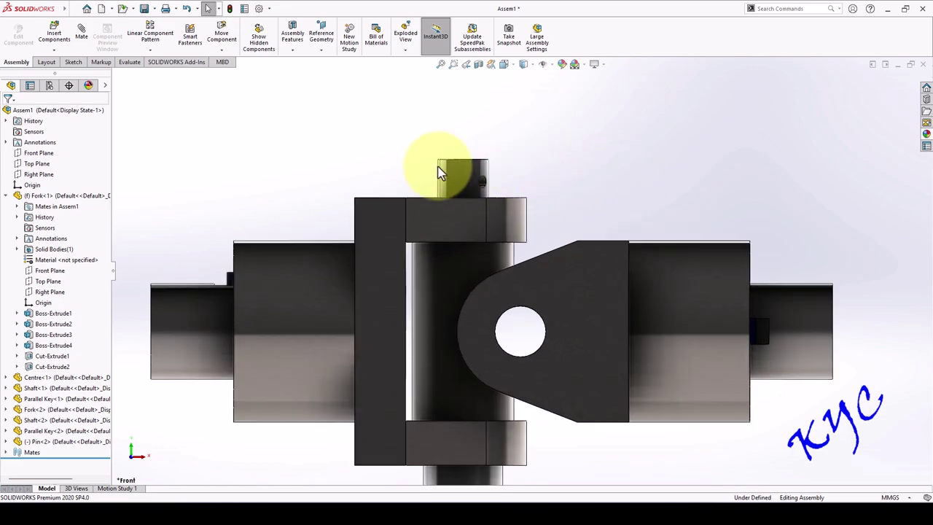
Turn on the display of temporary axes in the assembly.
{"action": "left_click", "coordinate": [551, 64]}
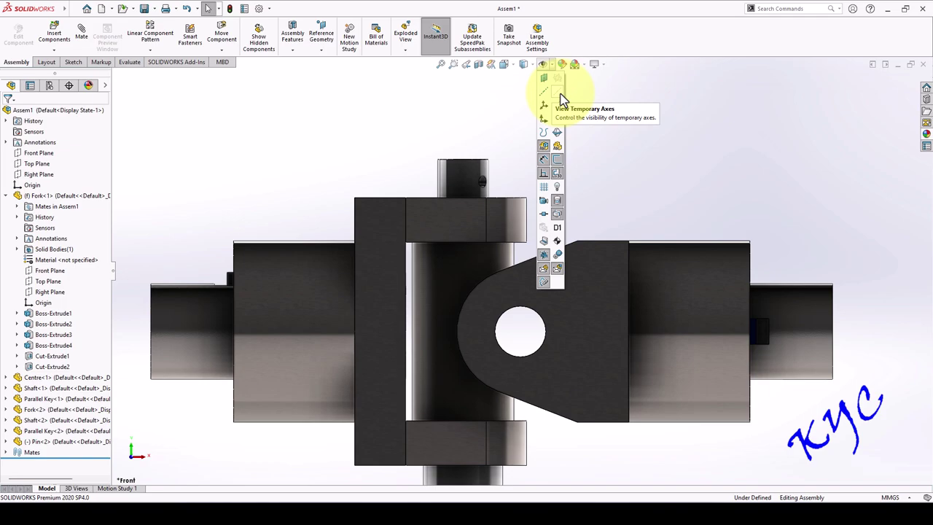
{"action": "middle_click_drag", "start_coordinate": [605, 190], "coordinate": [598, 184]}
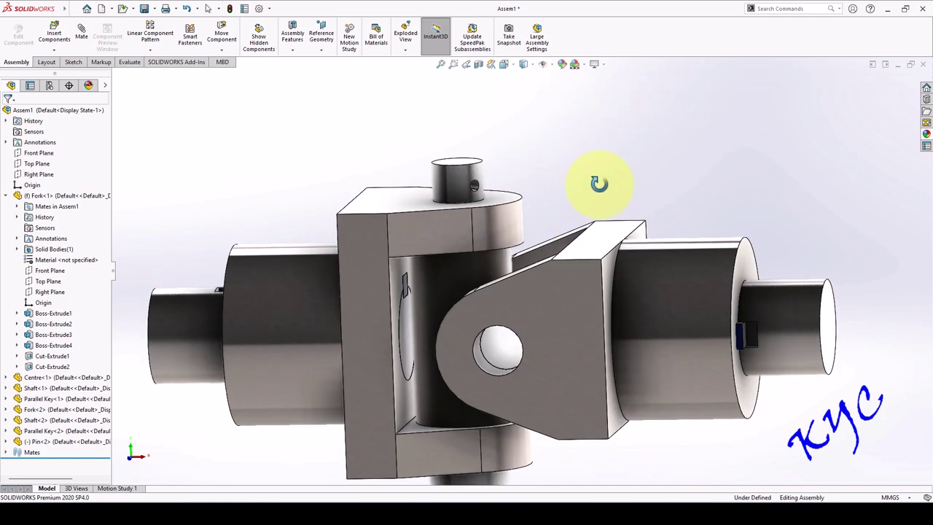
{"action": "key", "text": "z"}
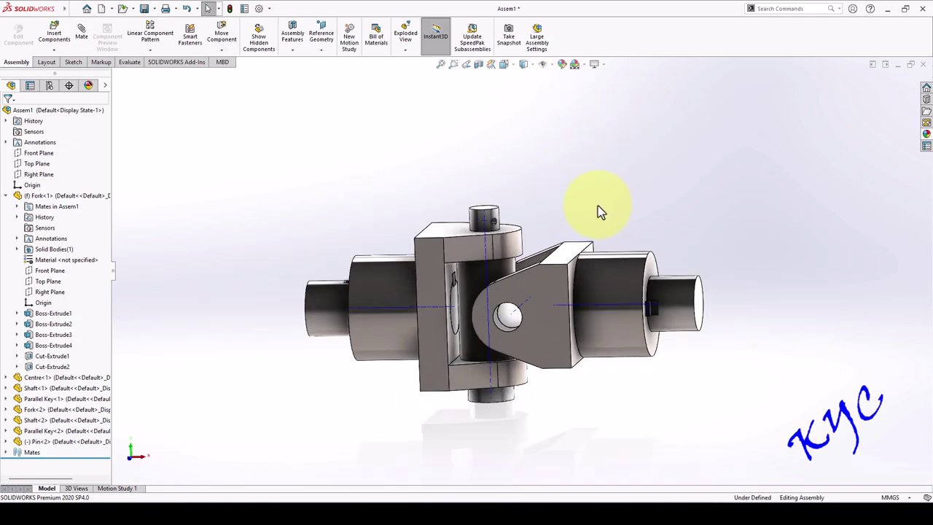
Mate the temporary axis of the pin's cross hole coincident with the assembly's Front Plane.
{"action": "left_click", "coordinate": [92, 43]}
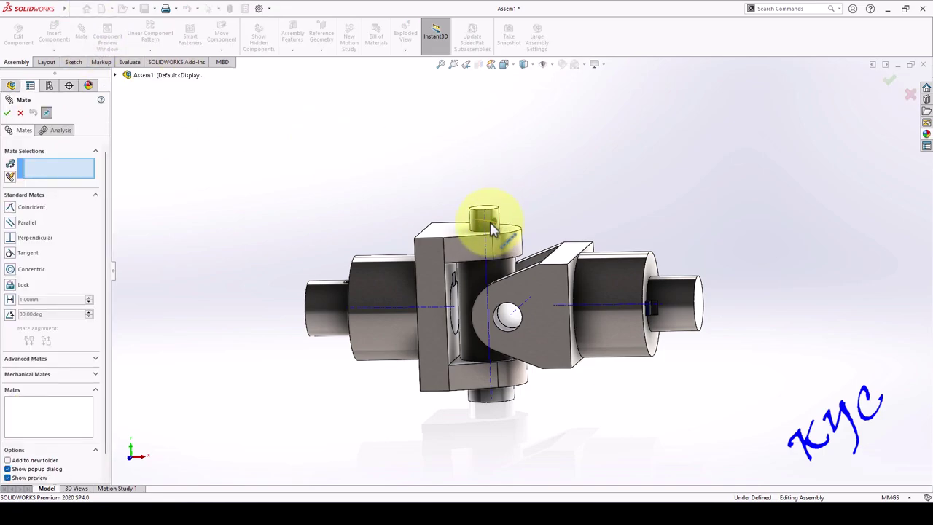
{"action": "left_click", "coordinate": [115, 75]}
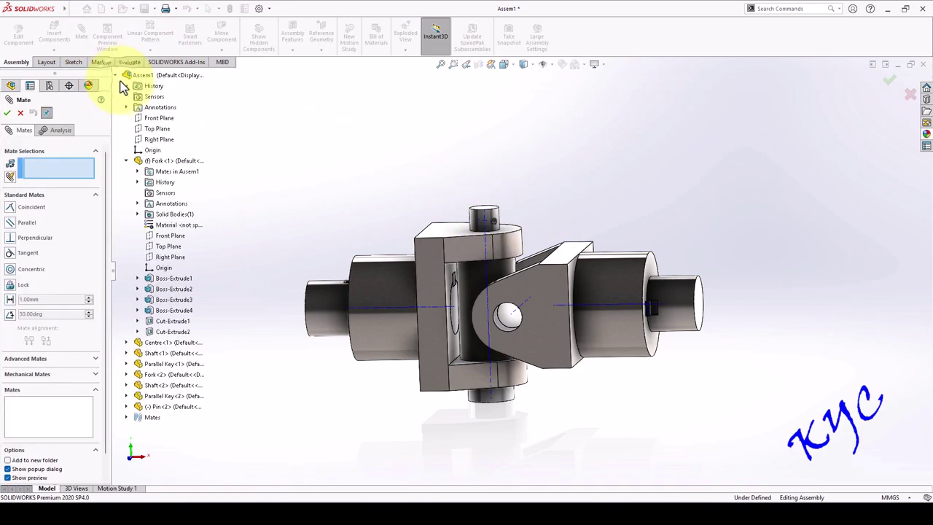
{"action": "left_click", "coordinate": [159, 119]}
{"action": "middle_click_drag", "start_coordinate": [531, 156], "coordinate": [512, 211]}
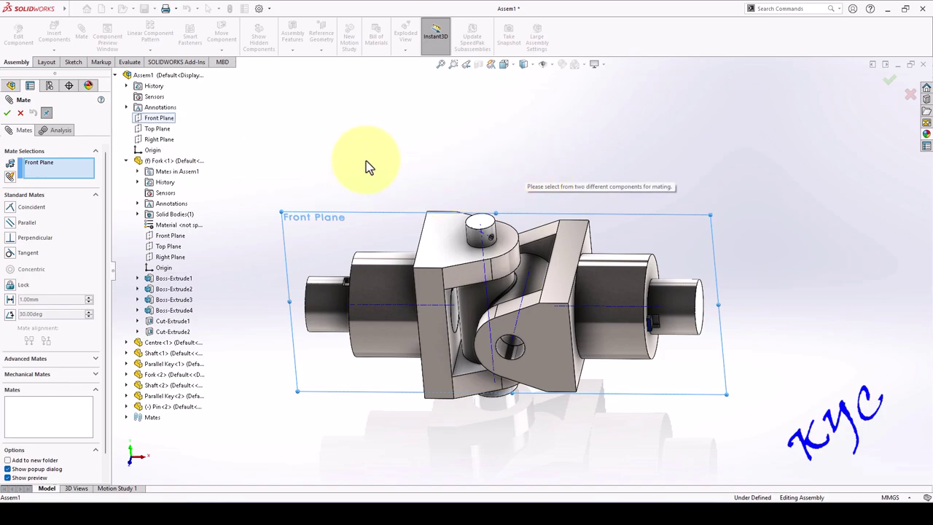
{"action": "left_click", "coordinate": [36, 167]}
{"action": "key", "text": "Delete"}
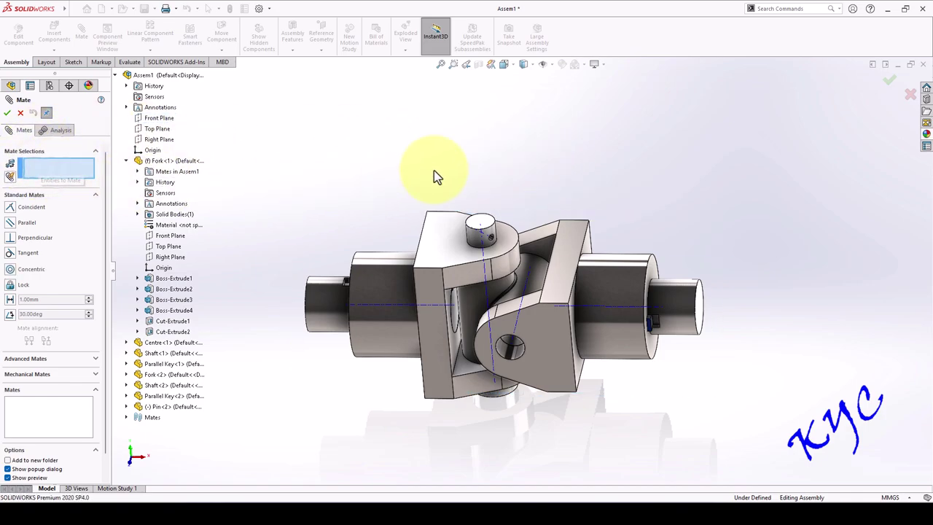
{"action": "left_click", "coordinate": [487, 237]}
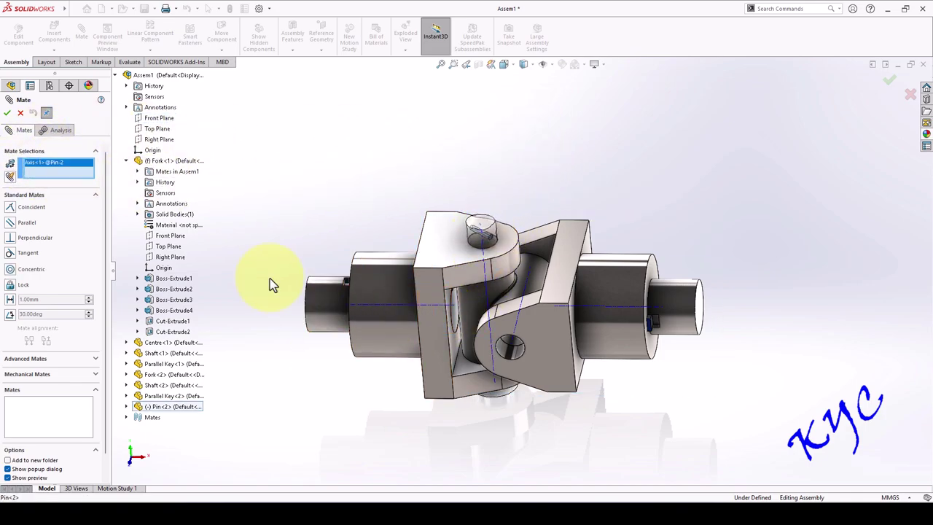
{"action": "left_click", "coordinate": [162, 119]}
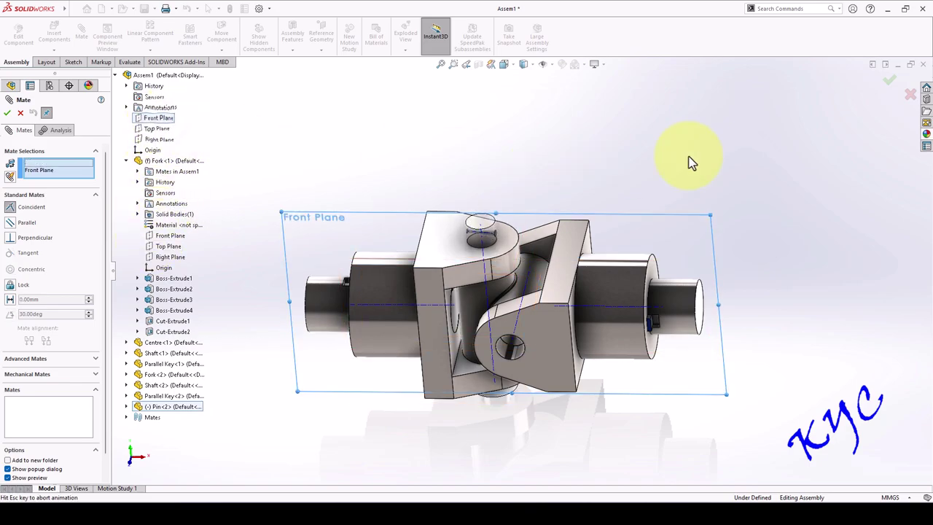
{"action": "left_click", "coordinate": [8, 113]}
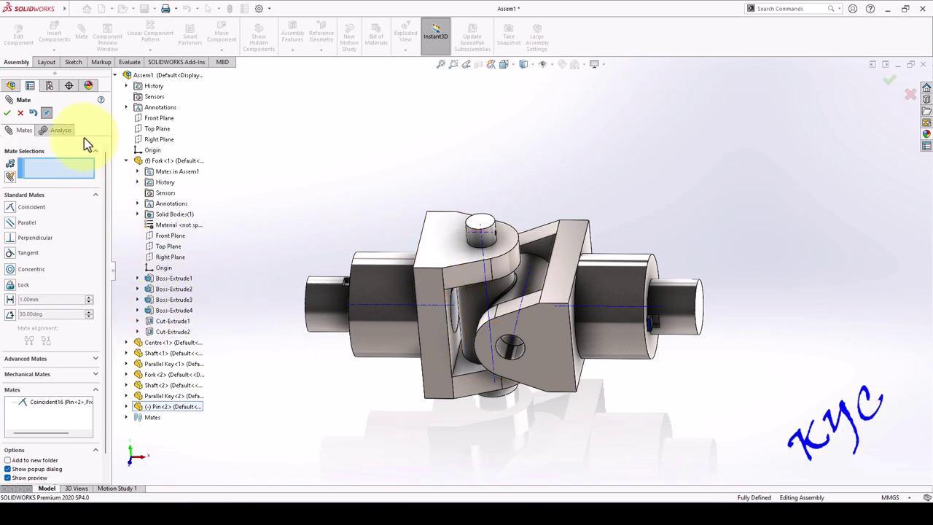
{"action": "left_click", "coordinate": [20, 113]}
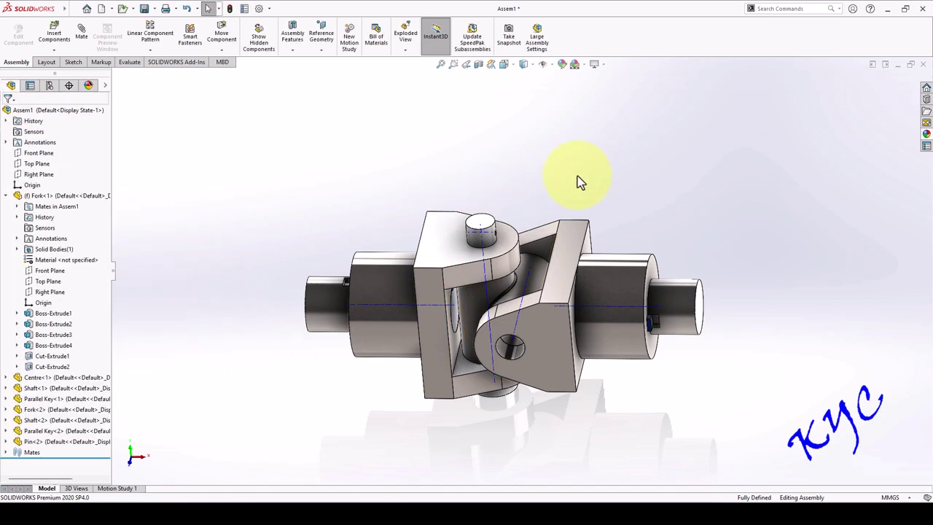
Turn off the display of temporary axes, viewing the assembly from the front.
{"action": "key", "text": "ctrl+1"}
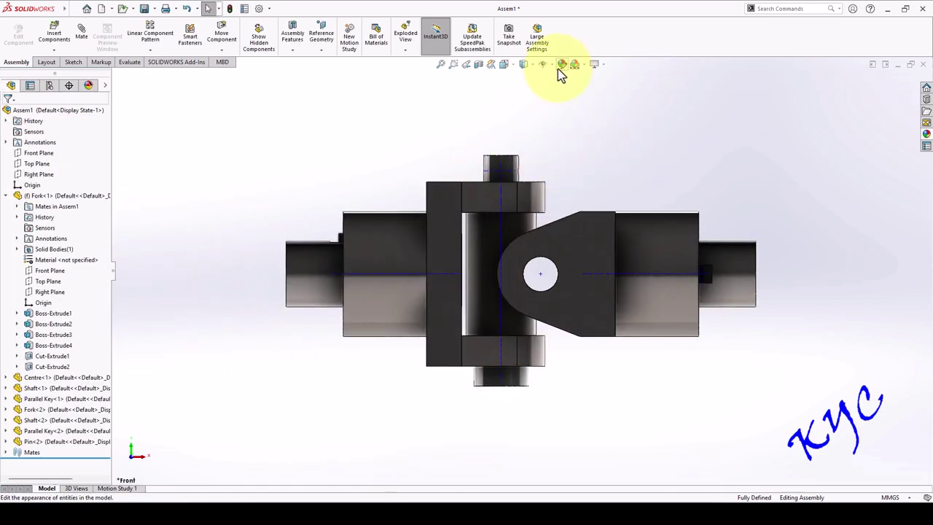
{"action": "left_click", "coordinate": [552, 66]}
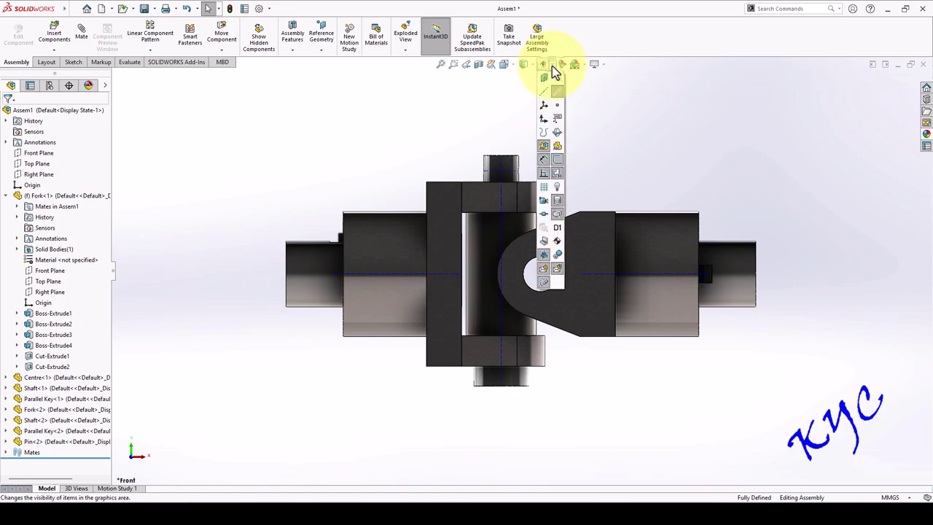
{"action": "left_click", "coordinate": [558, 99]}
Insert the Collar part from the Universal Coupling folder, placed freely beside the protruding end of the pin.
{"action": "middle_click_drag", "start_coordinate": [668, 157], "coordinate": [382, 195]}
{"action": "middle_click_drag", "start_coordinate": [526, 255], "coordinate": [386, 216]}
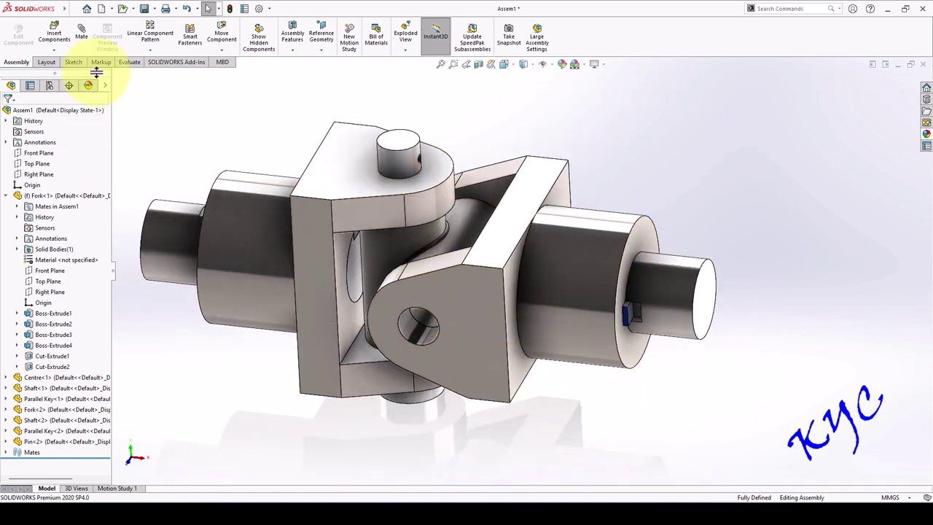
{"action": "left_click", "coordinate": [61, 39]}
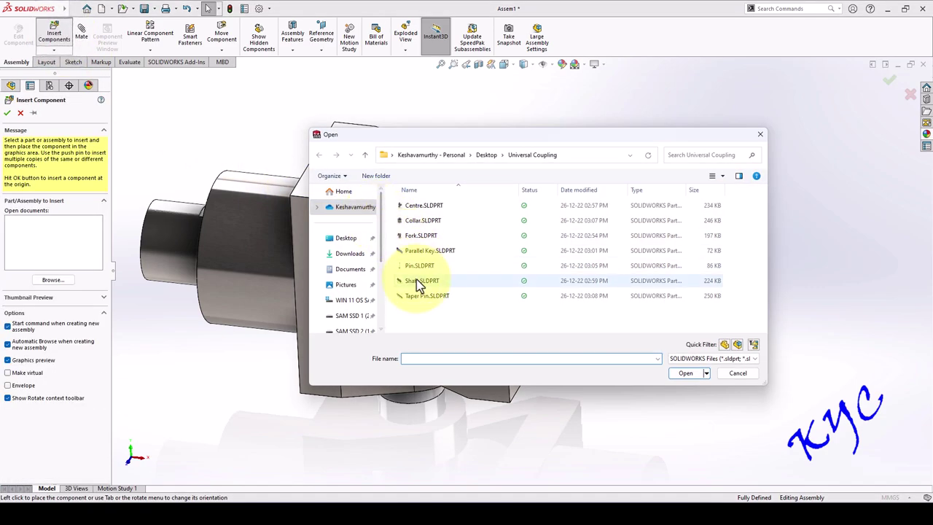
{"action": "left_click", "coordinate": [422, 220]}
{"action": "left_click", "coordinate": [696, 373]}
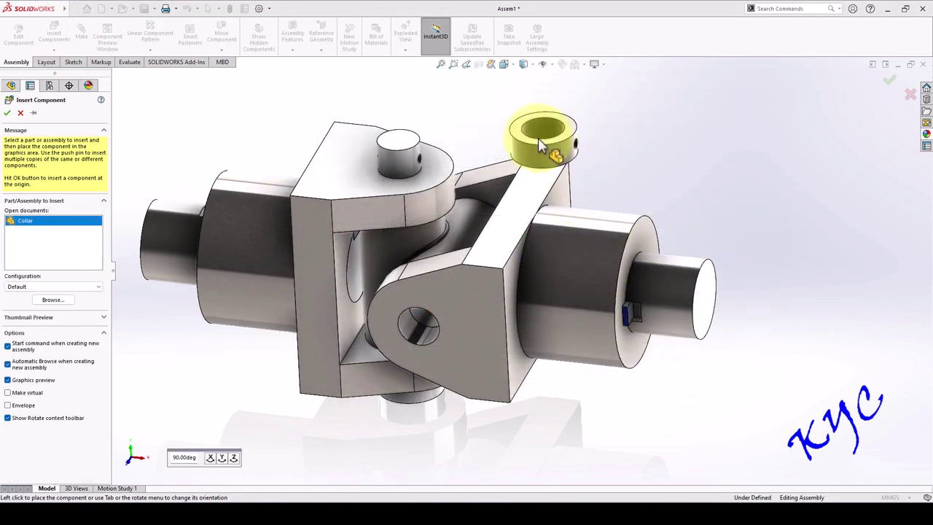
{"action": "left_click", "coordinate": [508, 130]}
Mate the collar's bore concentric with the pin's cylindrical face and slide the collar clear beyond the pin's end.
{"action": "middle_click_drag", "start_coordinate": [604, 144], "coordinate": [508, 168]}
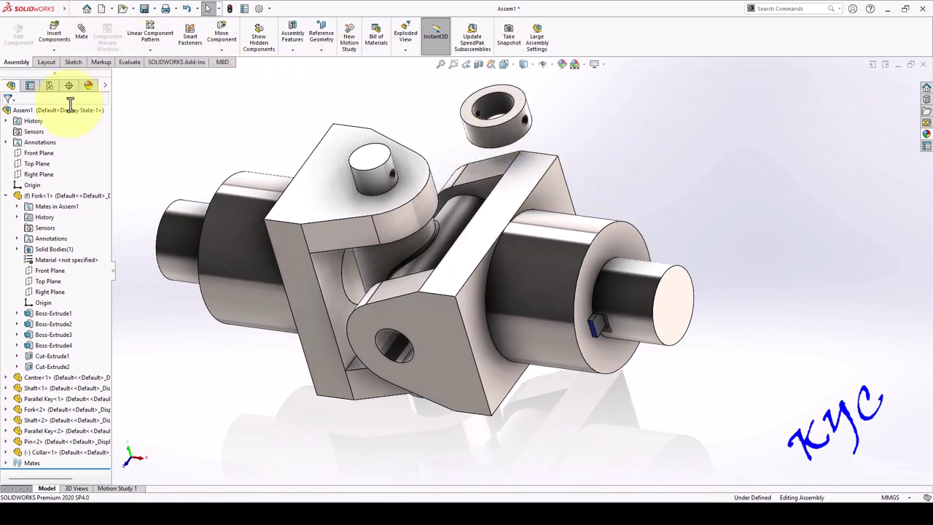
{"action": "left_click", "coordinate": [491, 107]}
{"action": "left_click", "coordinate": [370, 180]}
{"action": "left_click", "coordinate": [7, 112]}
{"action": "left_click_drag", "start_coordinate": [382, 203], "coordinate": [367, 102]}
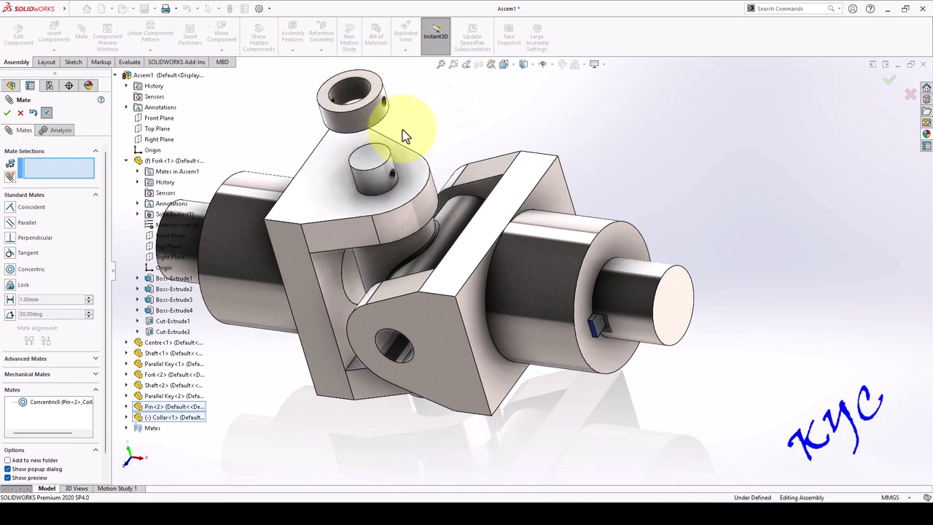
Make the collar's cross hole coincident with the pin's cross hole, finishing the Mate command.
{"action": "scroll", "coordinate": [393, 120], "scroll_direction": "down", "scroll_amount": 3}
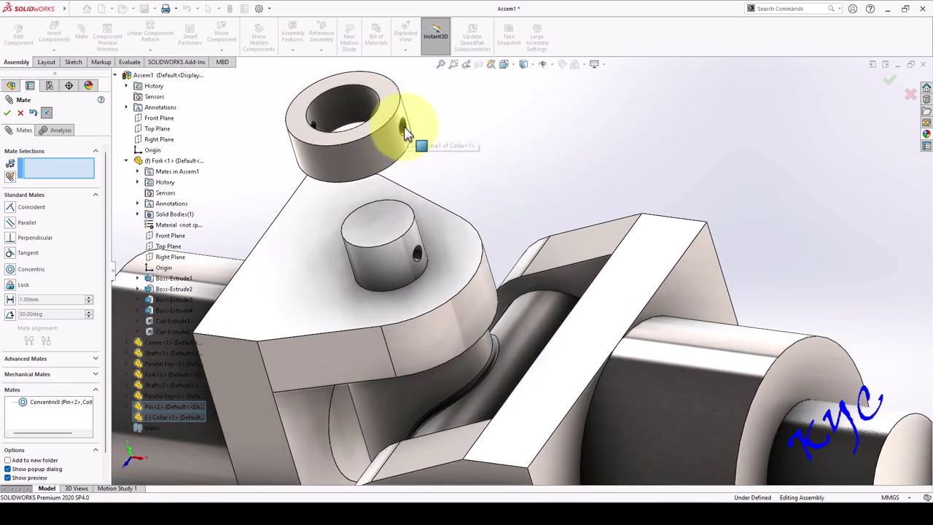
{"action": "left_click", "coordinate": [405, 132]}
{"action": "left_click", "coordinate": [421, 258]}
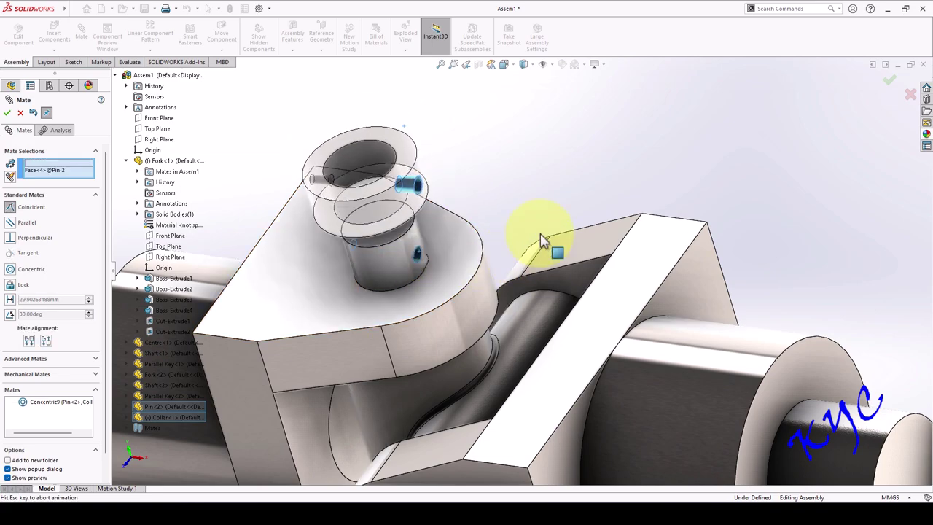
{"action": "left_click", "coordinate": [8, 113]}
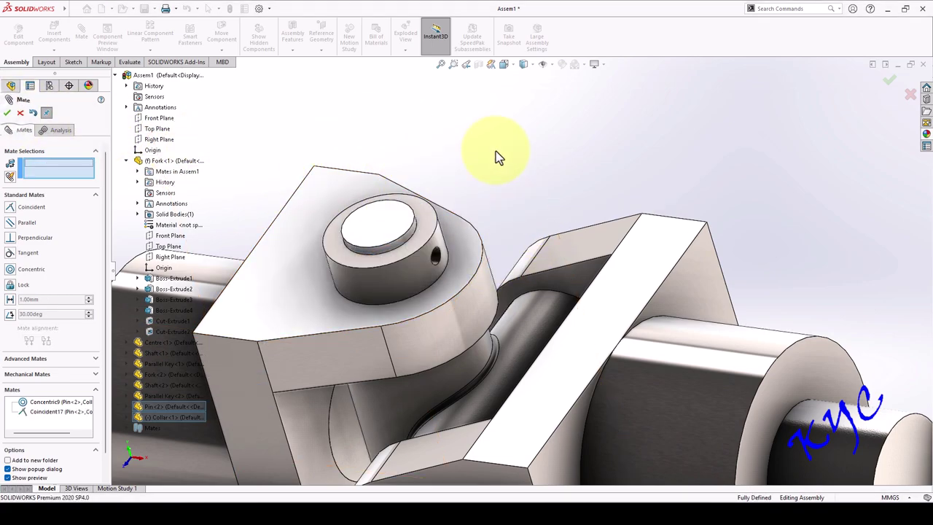
{"action": "left_click", "coordinate": [21, 115]}
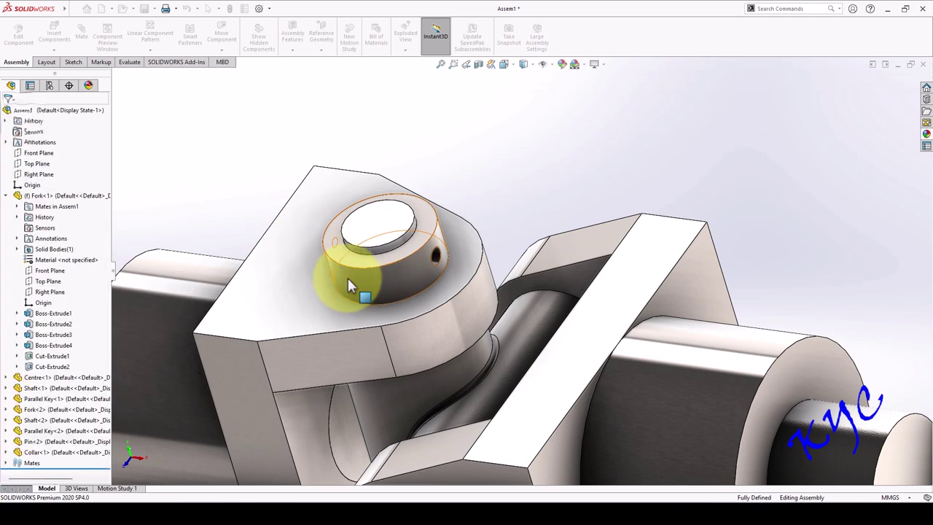
{"action": "left_click", "coordinate": [408, 283]}
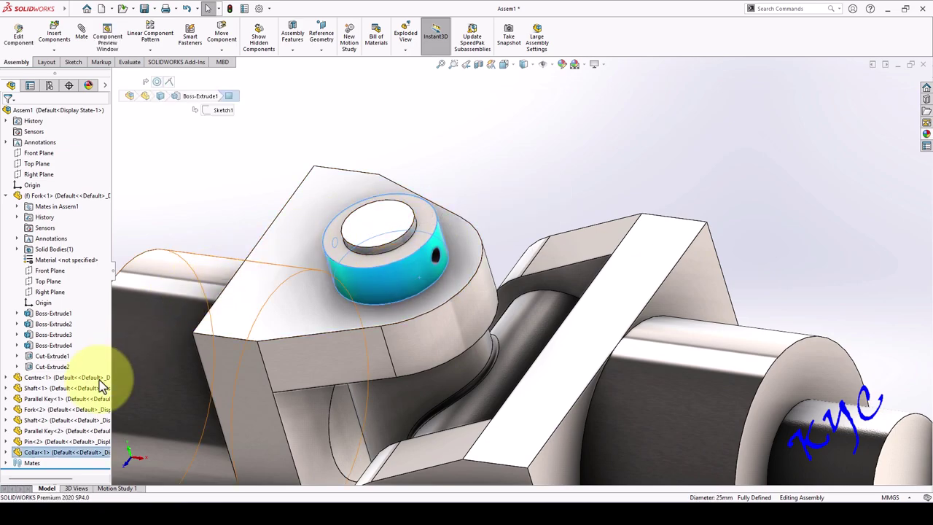
{"action": "left_click", "coordinate": [483, 173]}
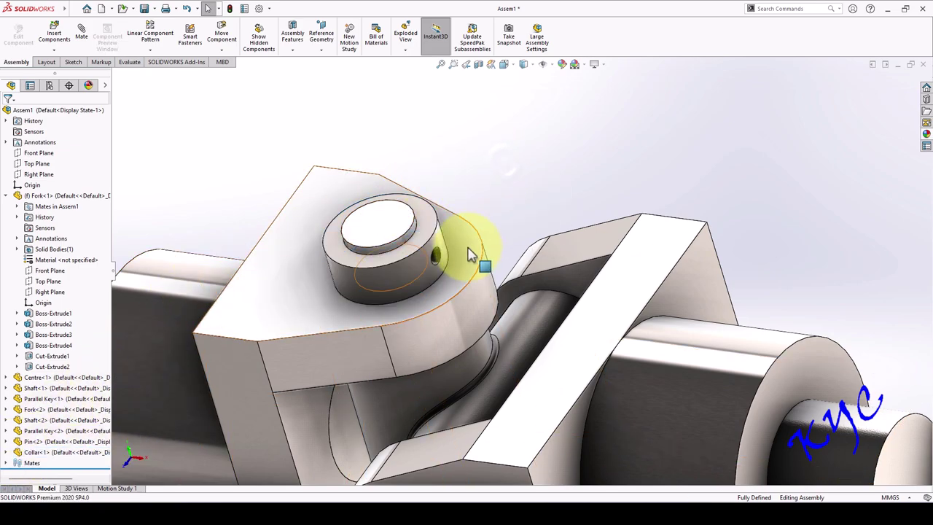
Insert the Taper Pin part from the Universal Coupling folder, placed freely above the collar.
{"action": "scroll", "coordinate": [510, 298], "scroll_direction": "up", "scroll_amount": 5}
{"action": "left_click", "coordinate": [55, 36]}
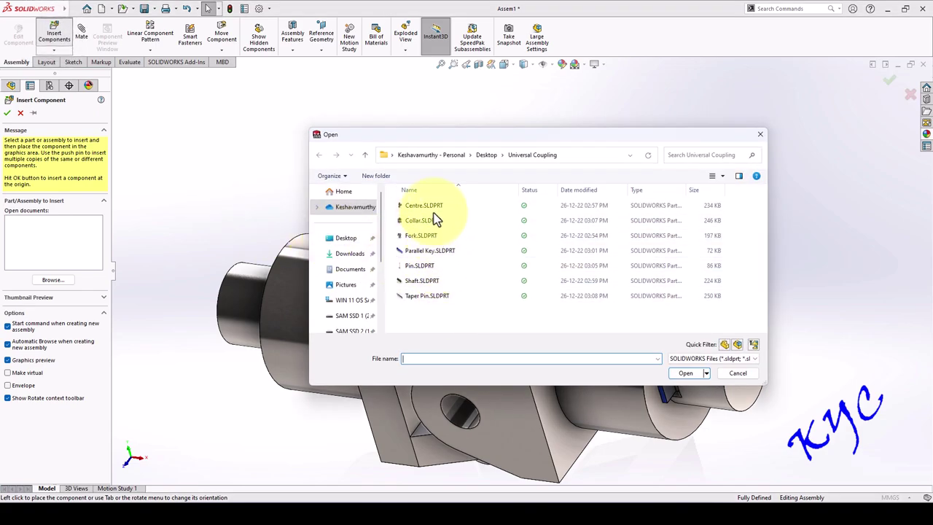
{"action": "left_click", "coordinate": [426, 296]}
{"action": "left_click", "coordinate": [685, 372]}
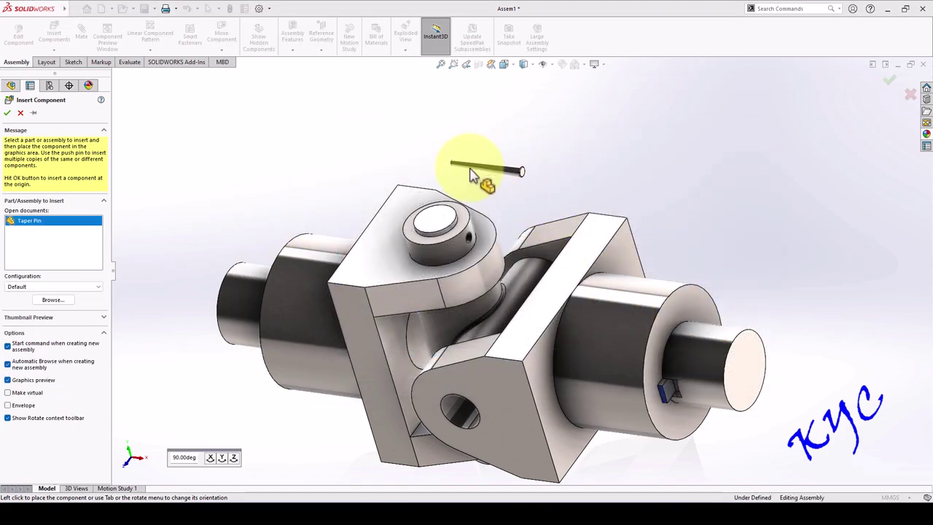
{"action": "left_click", "coordinate": [483, 169]}
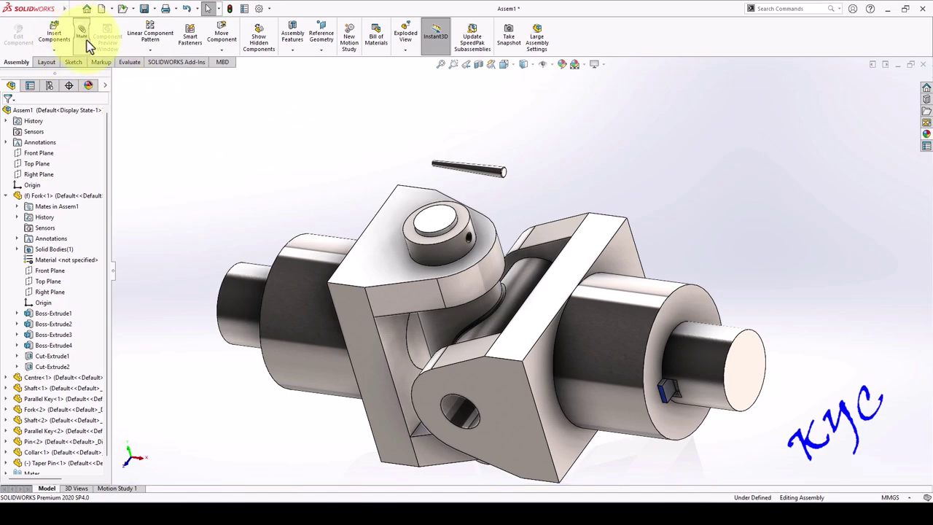
Mate the taper pin's tapered face coincident with the collar's cross hole, finishing the Mate command.
{"action": "key", "text": "m"}
{"action": "scroll", "coordinate": [490, 246], "scroll_direction": "down", "scroll_amount": 5}
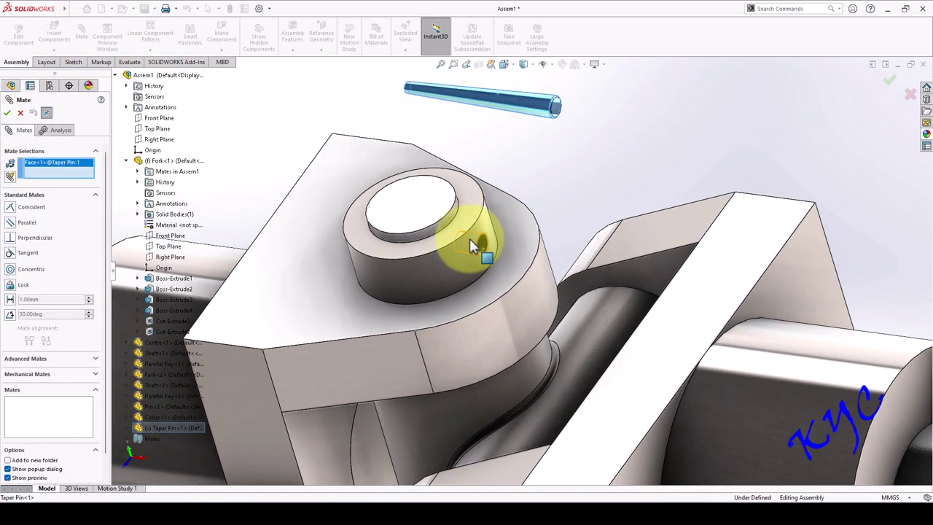
{"action": "left_click", "coordinate": [491, 248]}
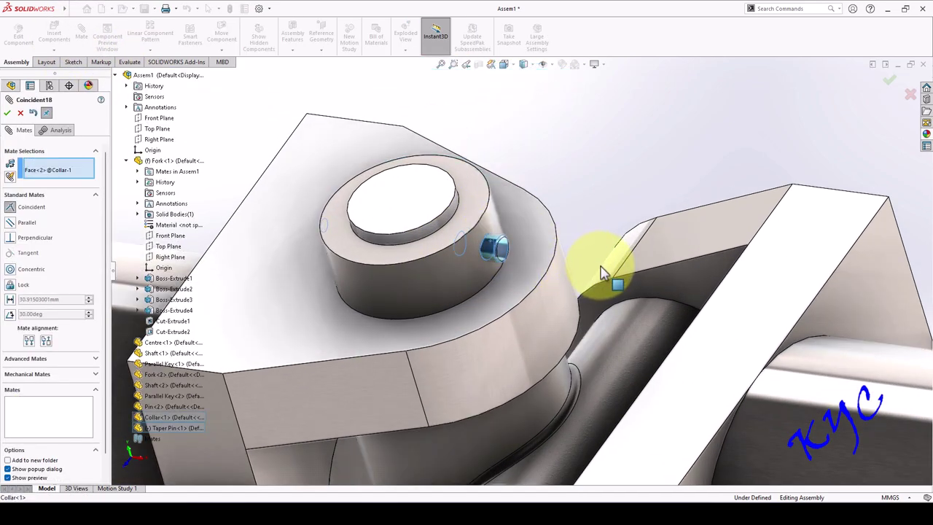
{"action": "left_click", "coordinate": [720, 254]}
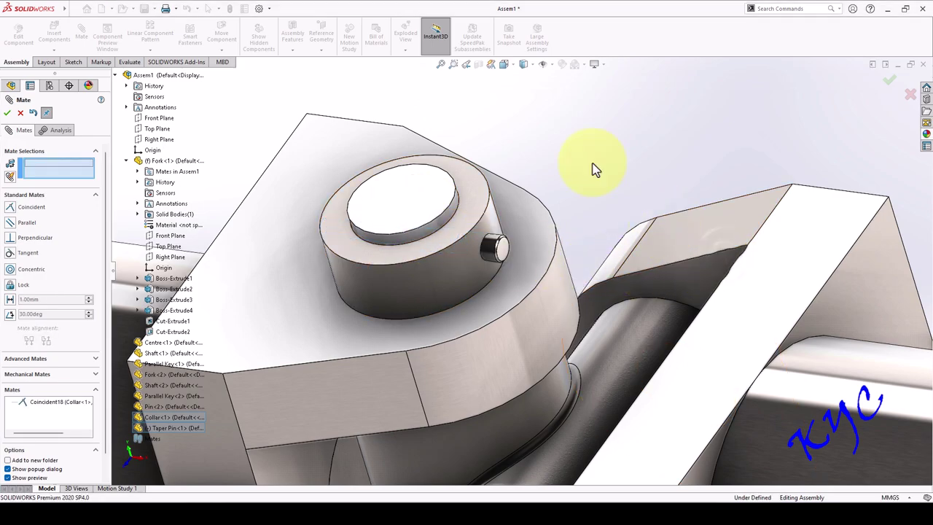
{"action": "left_click", "coordinate": [20, 114]}
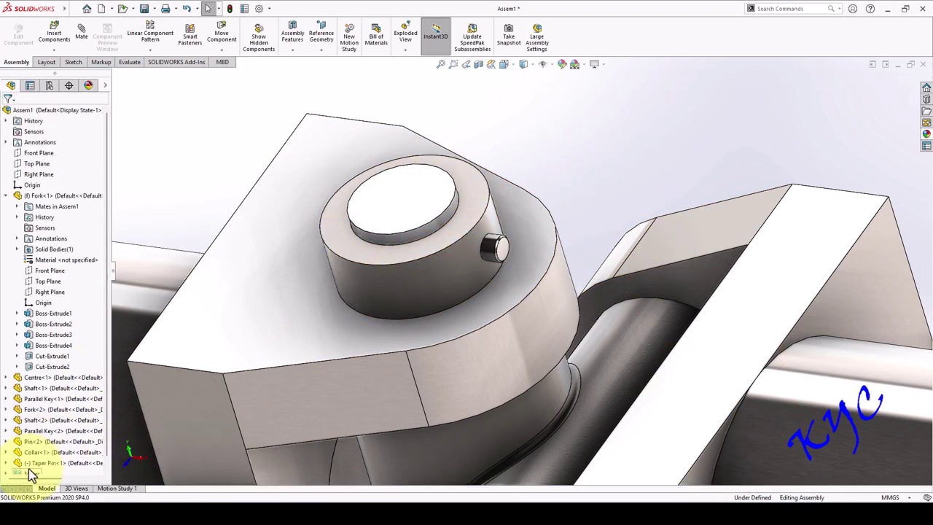
Slide the taper pin along the cross hole so it protrudes on both sides of the collar, checking it from the front and isometric views.
{"action": "left_click_drag", "start_coordinate": [493, 254], "coordinate": [494, 275]}
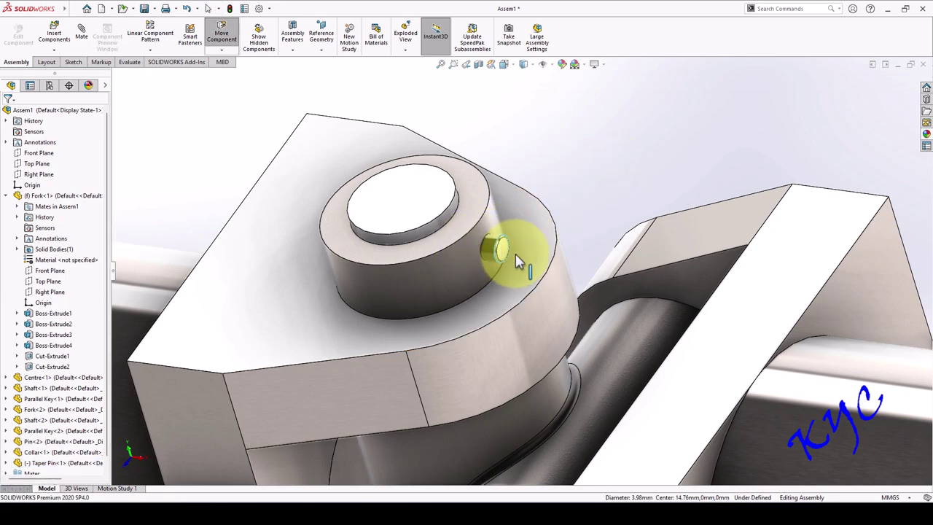
{"action": "left_click_drag", "start_coordinate": [507, 244], "coordinate": [508, 244]}
{"action": "scroll", "coordinate": [576, 175], "scroll_direction": "up", "scroll_amount": 5}
{"action": "middle_click_drag", "start_coordinate": [552, 214], "coordinate": [610, 188]}
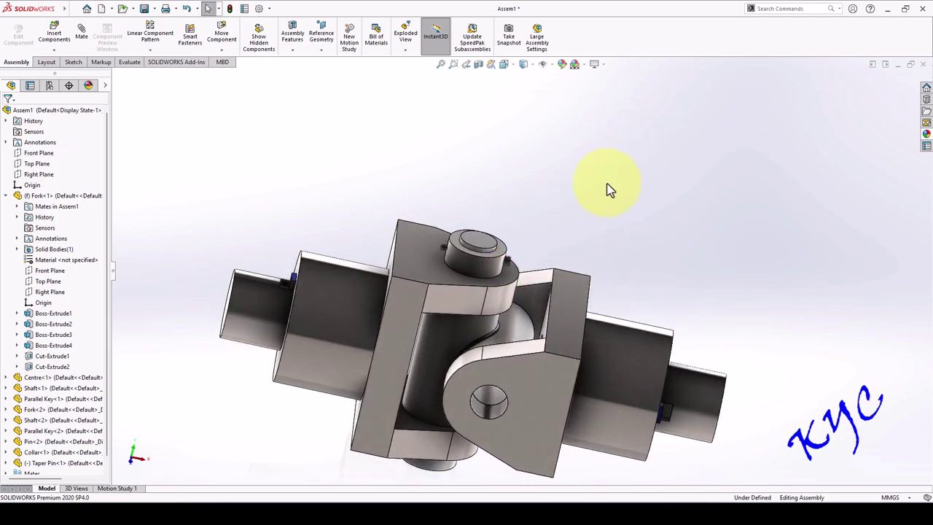
{"action": "key", "text": "ctrl+1"}
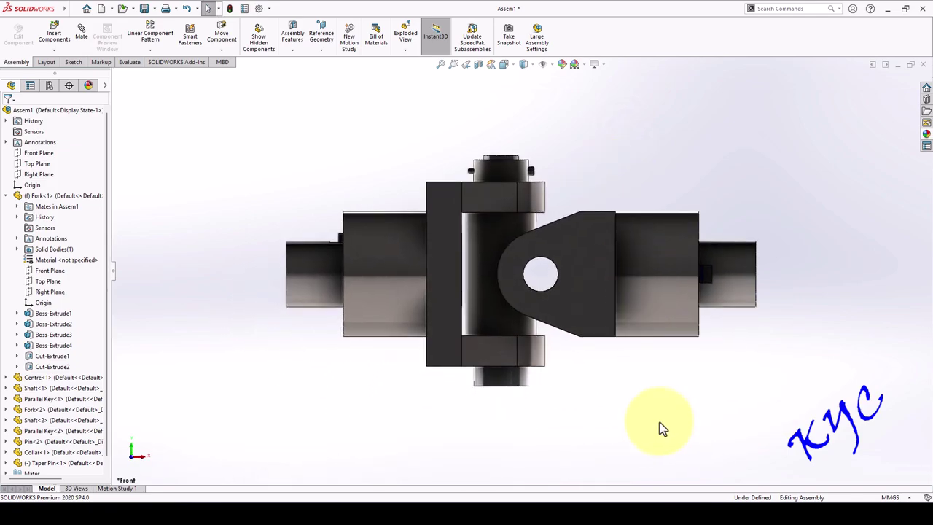
{"action": "key", "text": "ctrl+7"}
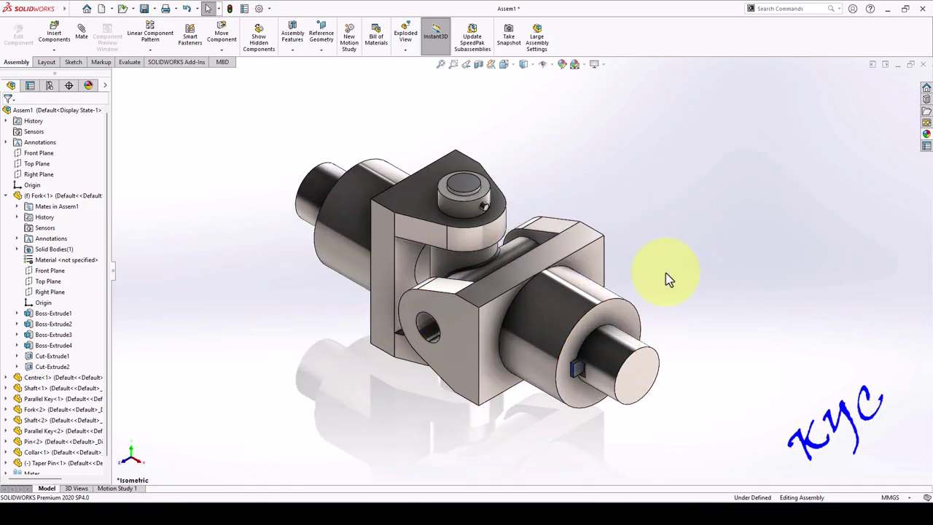
Copy the assembled pin from the underside of the coupling and place the copy freely beside the second fork.
{"action": "scroll", "coordinate": [665, 273], "scroll_direction": "down", "scroll_amount": 3}
{"action": "middle_click_drag", "start_coordinate": [389, 246], "coordinate": [398, 436]}
{"action": "left_click_drag", "start_coordinate": [396, 443], "coordinate": [787, 231], "text": "ctrl"}
{"action": "middle_click_drag", "start_coordinate": [815, 182], "coordinate": [757, 323]}
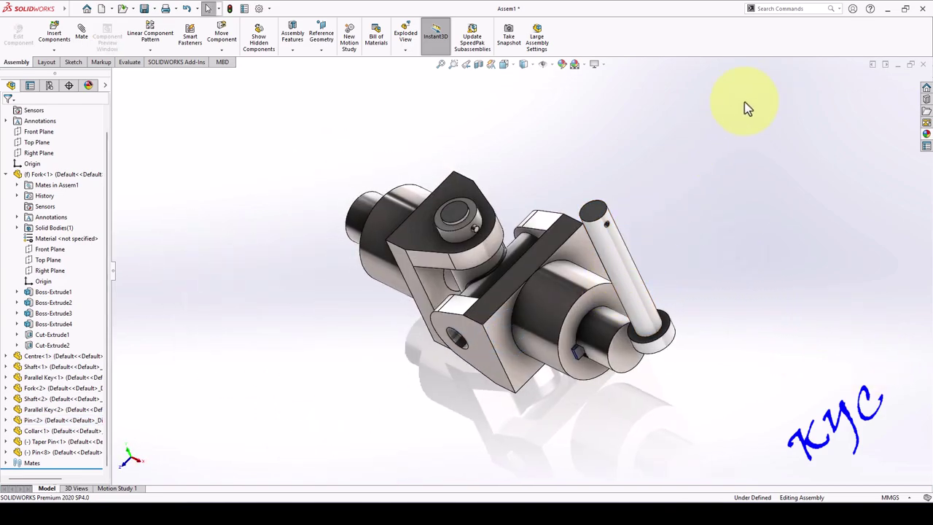
Mate the copied pin's cylindrical face concentric with the second fork's cross hole.
{"action": "left_click", "coordinate": [83, 38]}
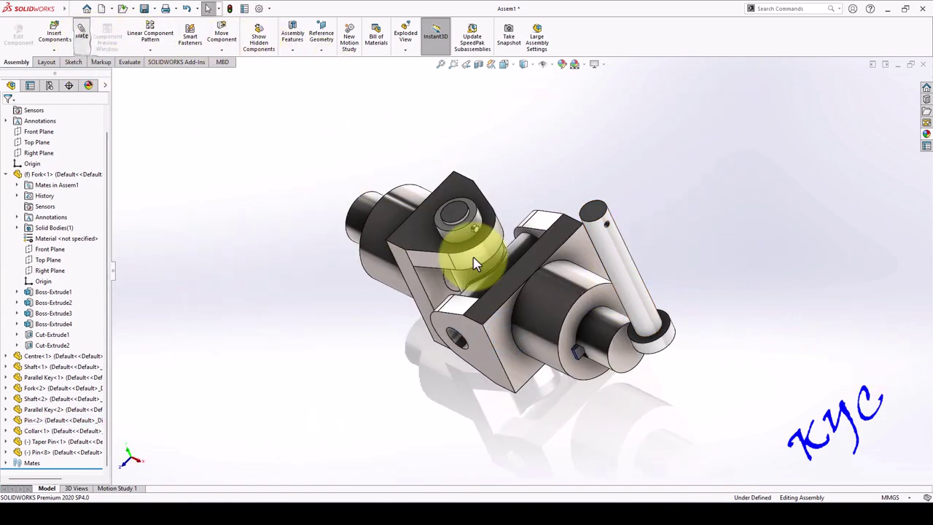
{"action": "left_click", "coordinate": [617, 274]}
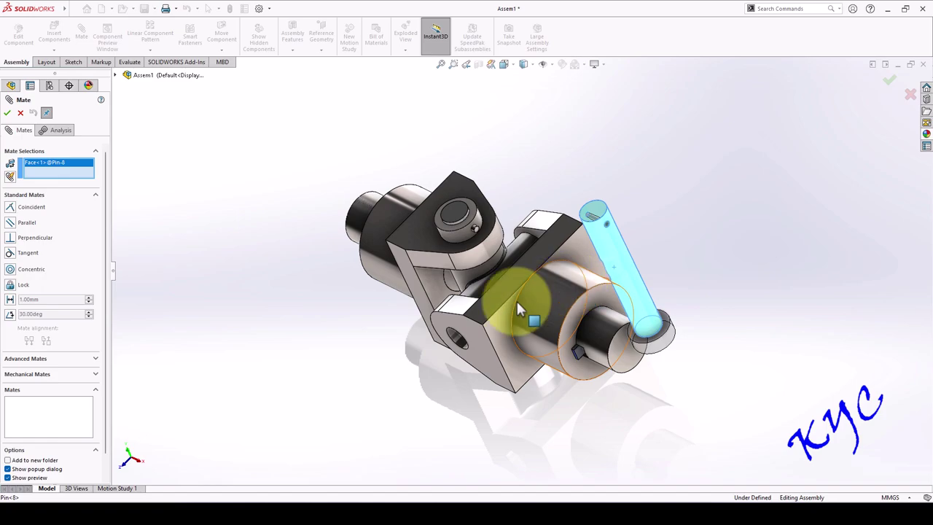
{"action": "left_click", "coordinate": [459, 345]}
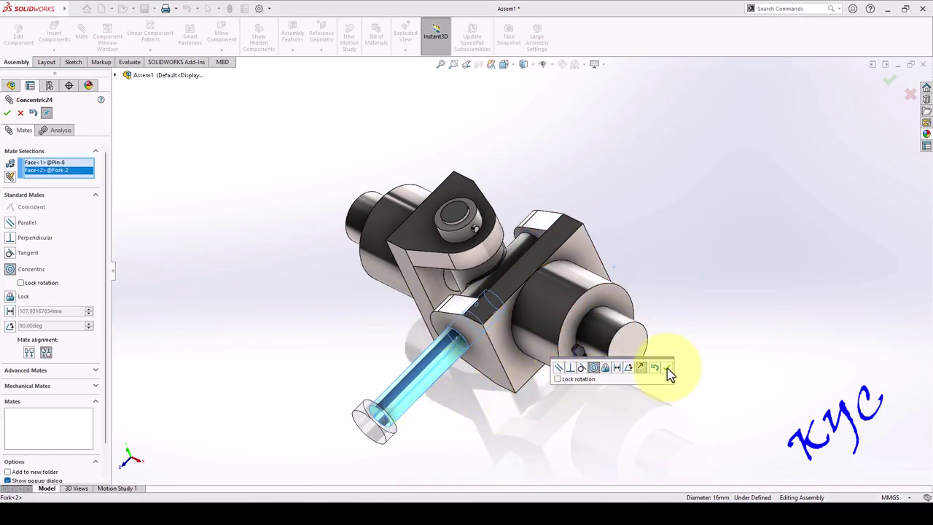
{"action": "left_click", "coordinate": [667, 367]}
Make the inner face of the copied pin's head coincident with the outer face of the second fork's arm.
{"action": "left_click", "coordinate": [514, 368]}
{"action": "middle_click_drag", "start_coordinate": [537, 387], "coordinate": [405, 436]}
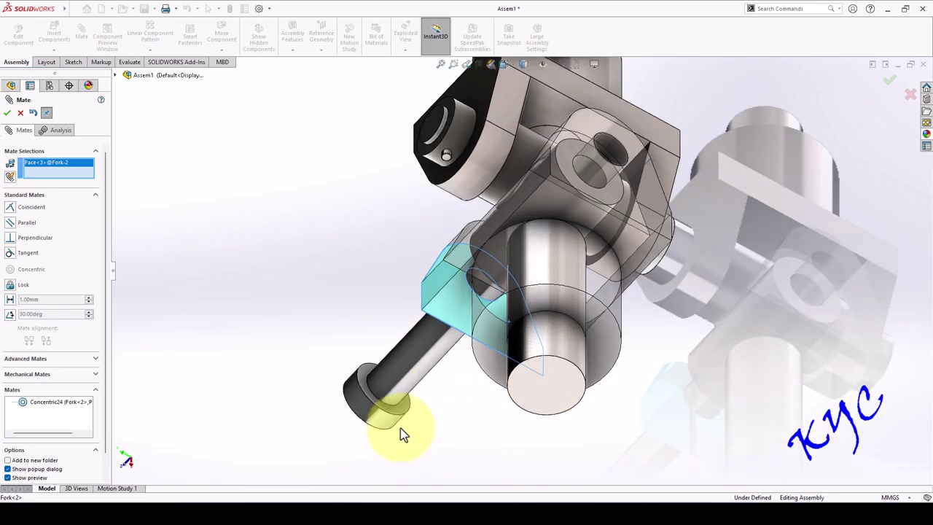
{"action": "left_click", "coordinate": [403, 410]}
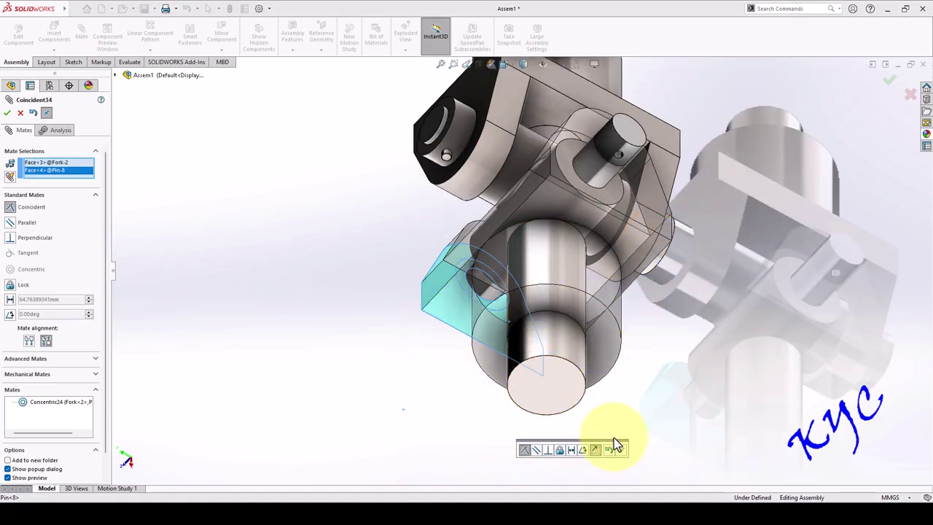
{"action": "left_click", "coordinate": [622, 451]}
Display temporary axes and make the axis of the copied pin's cross hole coincident with the assembly's Top Plane.
{"action": "middle_click_drag", "start_coordinate": [622, 451], "coordinate": [558, 69]}
{"action": "left_click", "coordinate": [554, 66]}
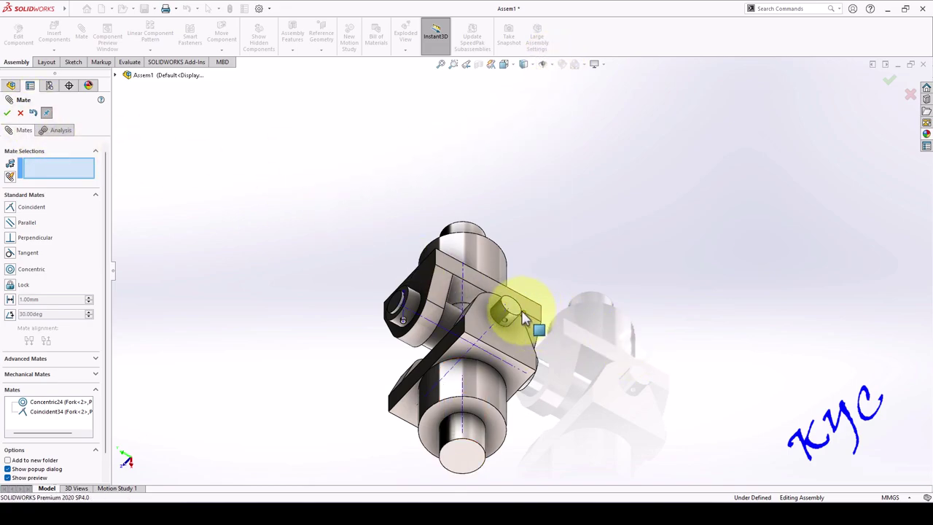
{"action": "scroll", "coordinate": [502, 321], "scroll_direction": "down", "scroll_amount": 3}
{"action": "left_click", "coordinate": [495, 318]}
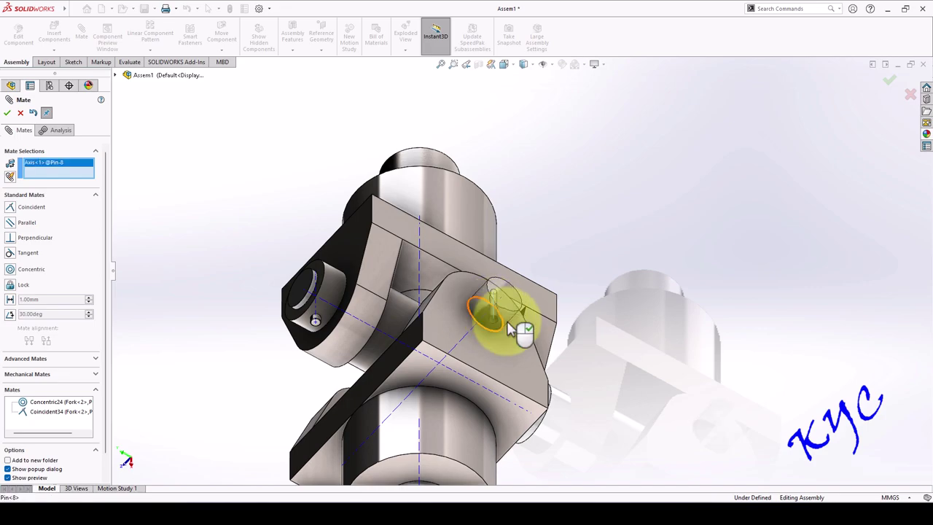
{"action": "left_click", "coordinate": [115, 75]}
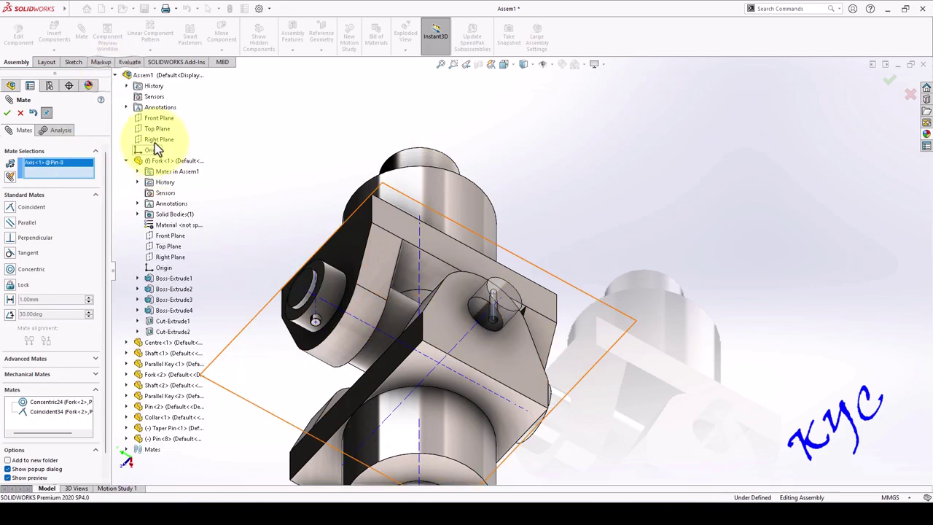
{"action": "left_click", "coordinate": [157, 129]}
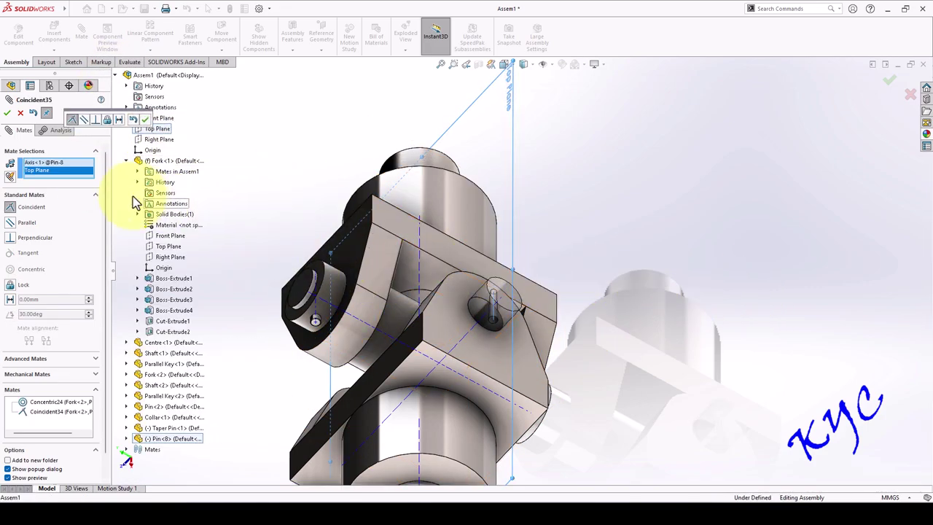
{"action": "middle_click_drag", "start_coordinate": [646, 284], "coordinate": [733, 306]}
{"action": "left_click", "coordinate": [7, 113]}
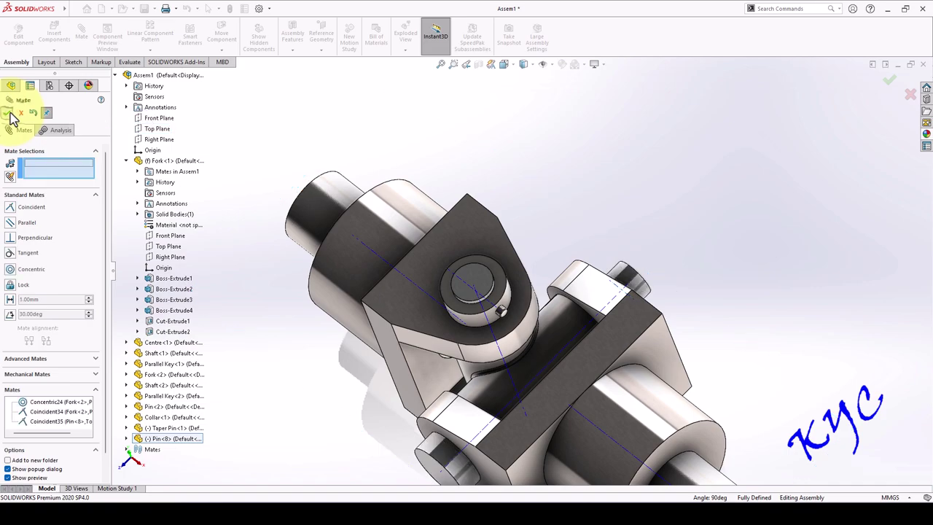
Finish the Mate command and copy the collar, placing the copy beside the protruding end of the second pin.
{"action": "middle_click", "coordinate": [684, 187]}
{"action": "scroll", "coordinate": [623, 339], "scroll_direction": "down", "scroll_amount": 2}
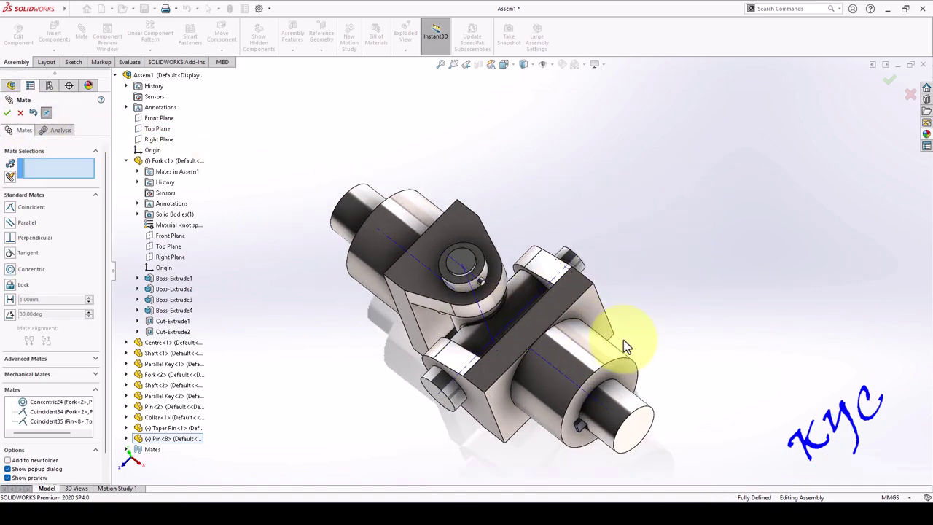
{"action": "middle_click_drag", "start_coordinate": [701, 298], "coordinate": [621, 216]}
{"action": "scroll", "coordinate": [621, 217], "scroll_direction": "down", "scroll_amount": 2}
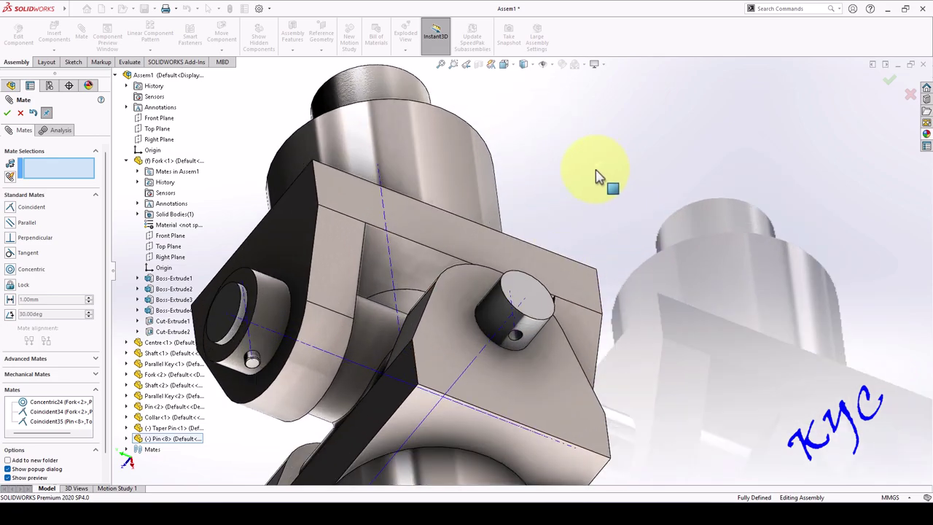
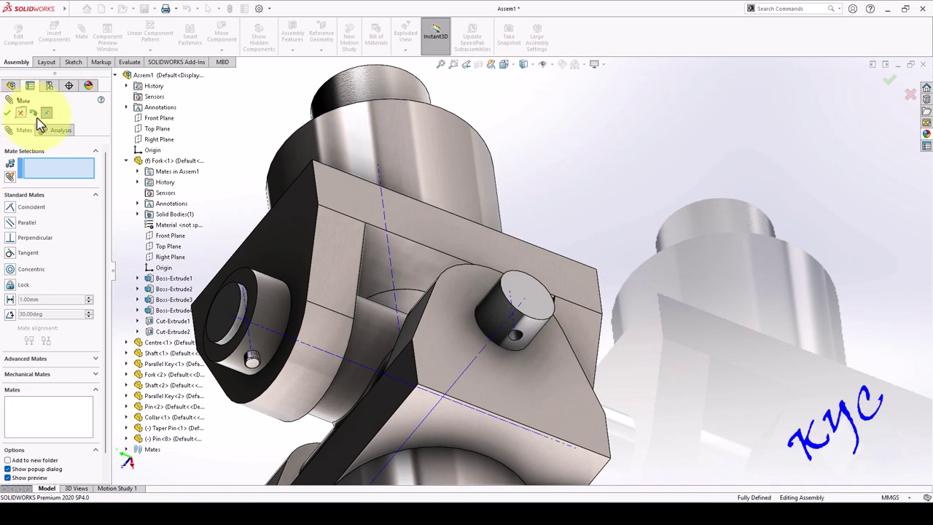
{"action": "left_click", "coordinate": [22, 113]}
{"action": "left_click_drag", "start_coordinate": [270, 291], "coordinate": [642, 248], "text": "ctrl"}
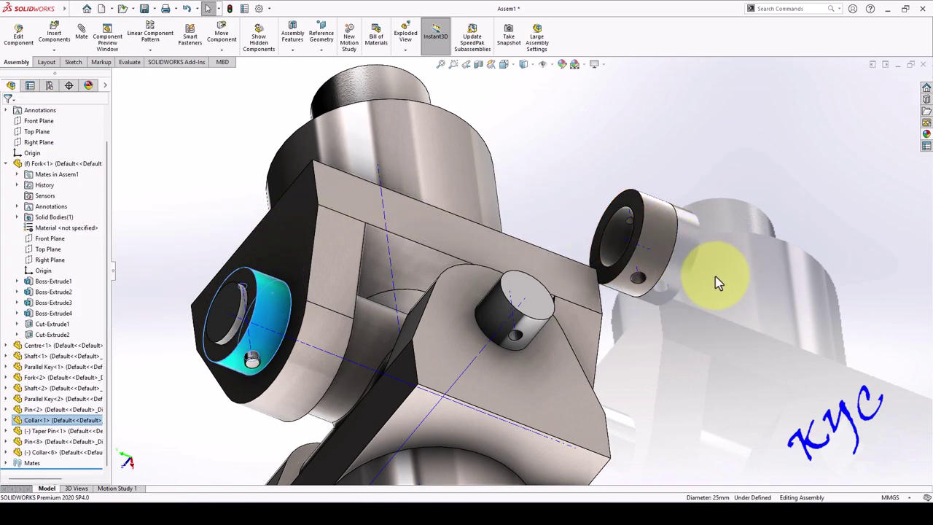
{"action": "left_click", "coordinate": [616, 227]}
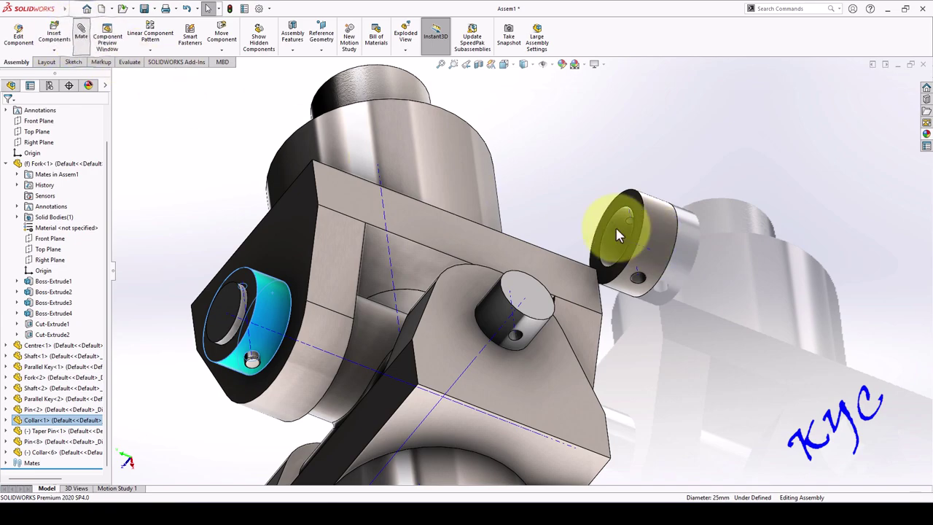
{"action": "left_click", "coordinate": [539, 337]}
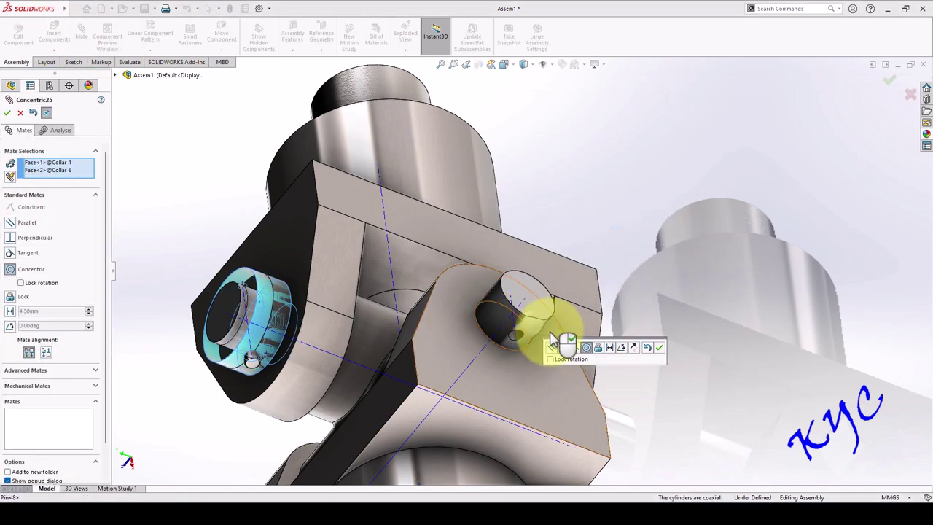
{"action": "key", "text": "Delete"}
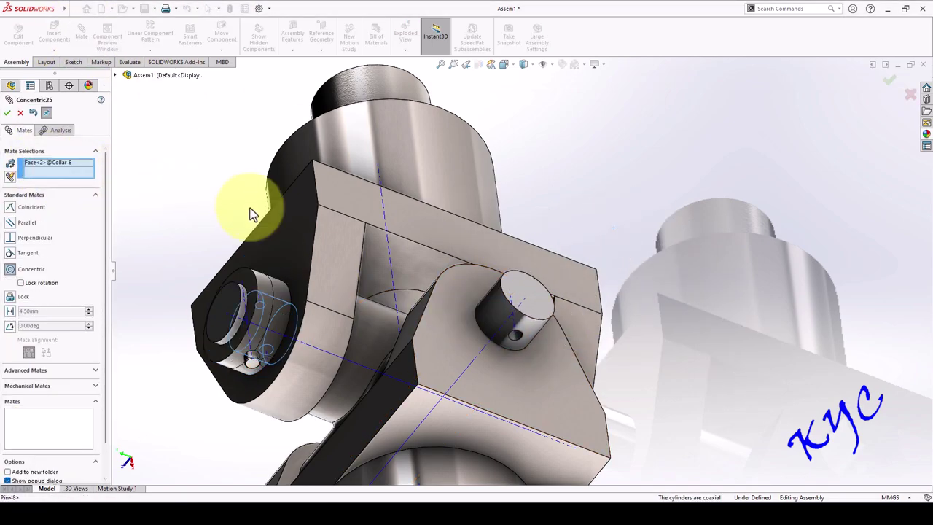
{"action": "key", "text": "Delete"}
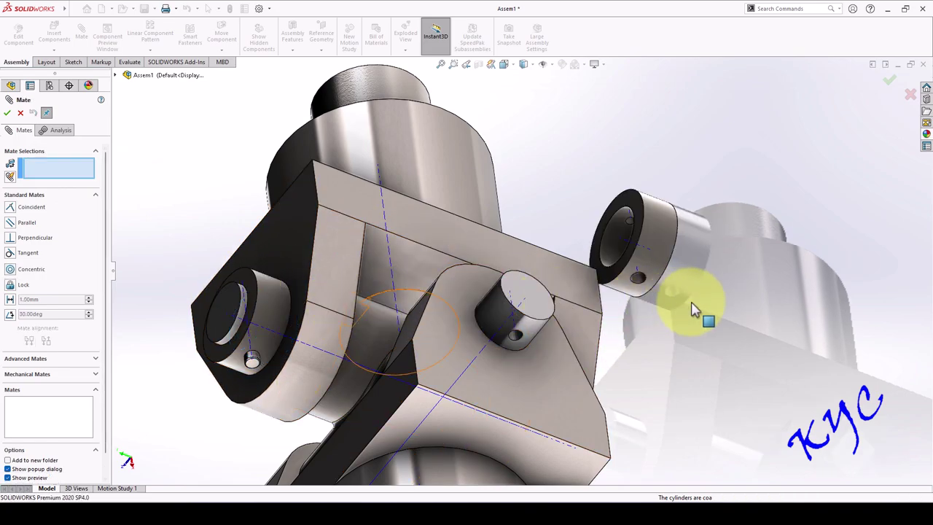
Mate the copied collar's bore concentric with the second pin and slide the collar clear beyond the pin's end.
{"action": "left_click", "coordinate": [492, 305]}
{"action": "left_click", "coordinate": [613, 230]}
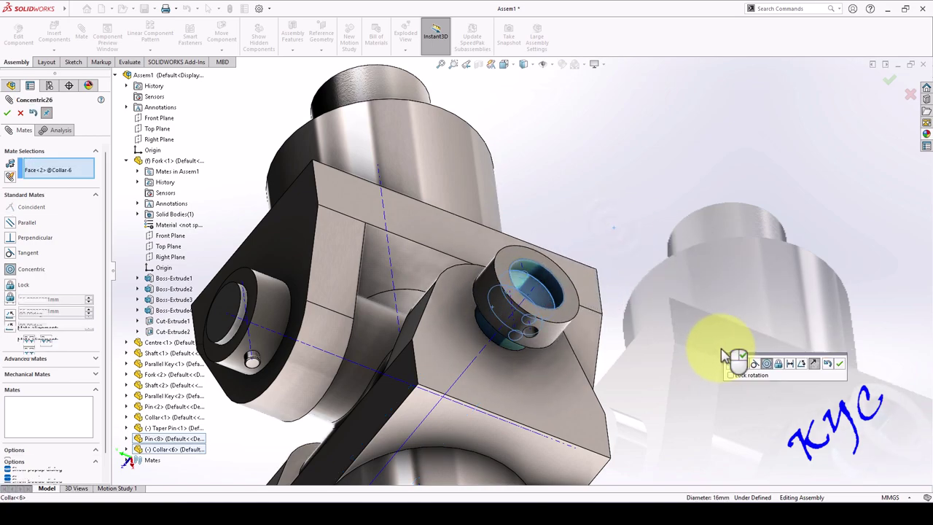
{"action": "left_click", "coordinate": [836, 365]}
{"action": "left_click_drag", "start_coordinate": [549, 325], "coordinate": [605, 230]}
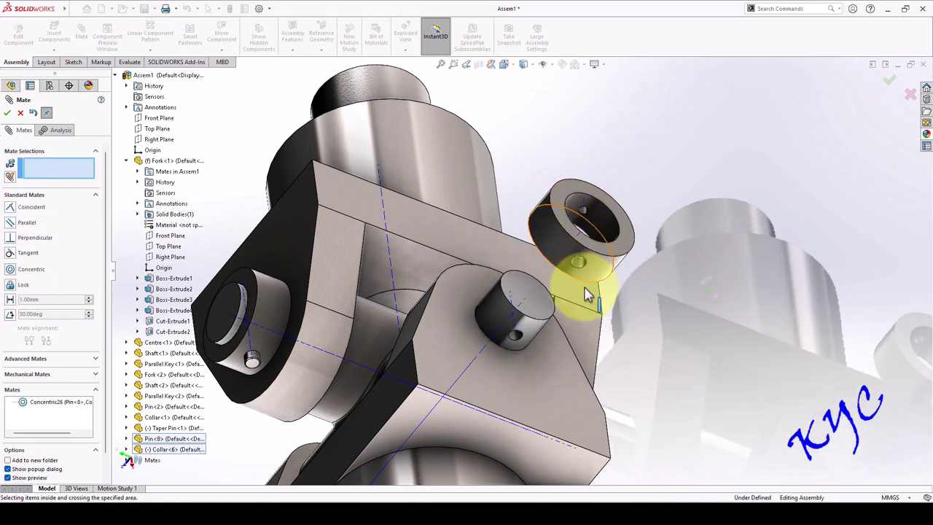
Make the copied collar's cross hole coincident with the second pin's cross hole.
{"action": "left_click", "coordinate": [516, 325]}
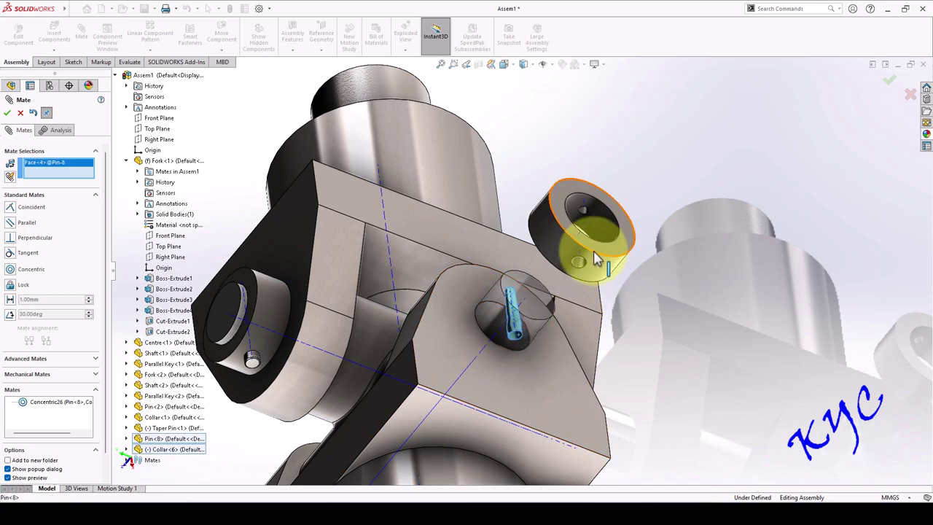
{"action": "left_click", "coordinate": [586, 268]}
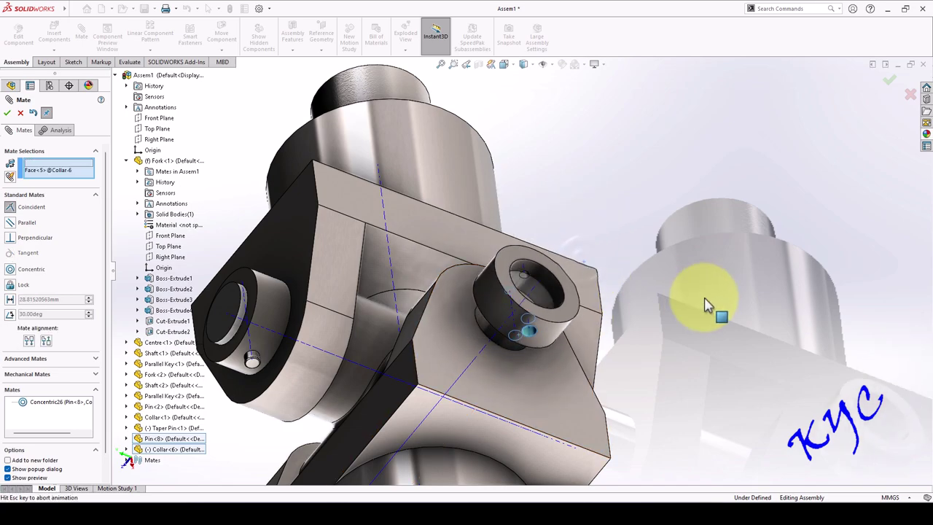
{"action": "left_click", "coordinate": [823, 313]}
{"action": "middle_click_drag", "start_coordinate": [733, 260], "coordinate": [711, 220]}
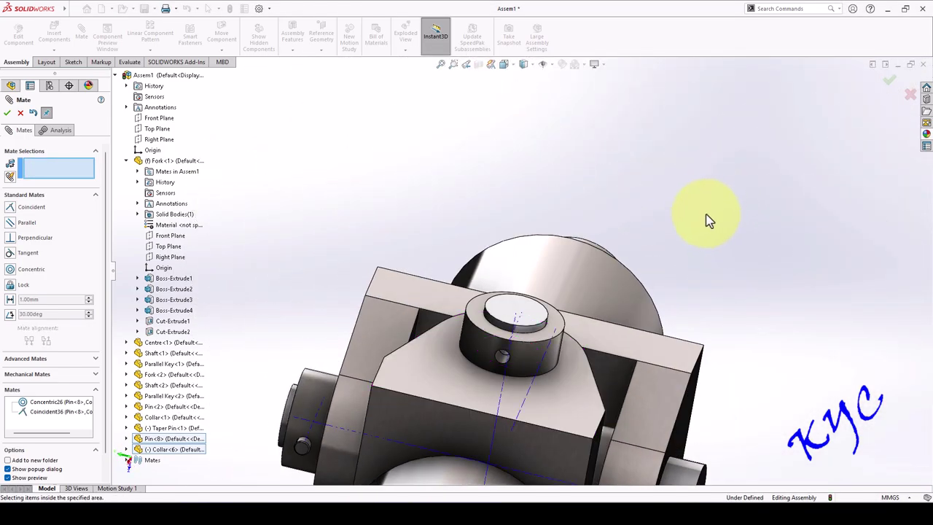
Examine the collars and pin cross holes in front, back, left and right views and up close at the fitted taper pin.
{"action": "key", "text": "ctrl+1"}
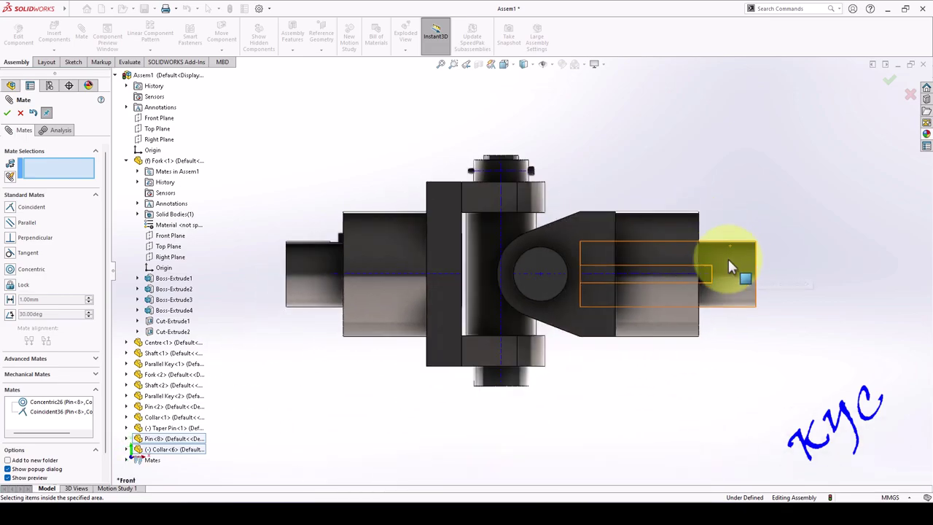
{"action": "key", "text": "ctrl+2"}
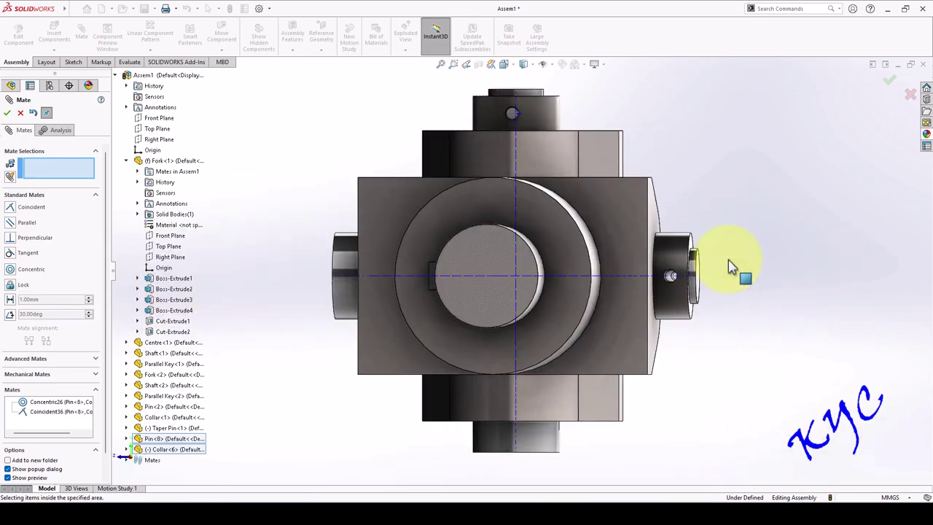
{"action": "key", "text": "ctrl+3"}
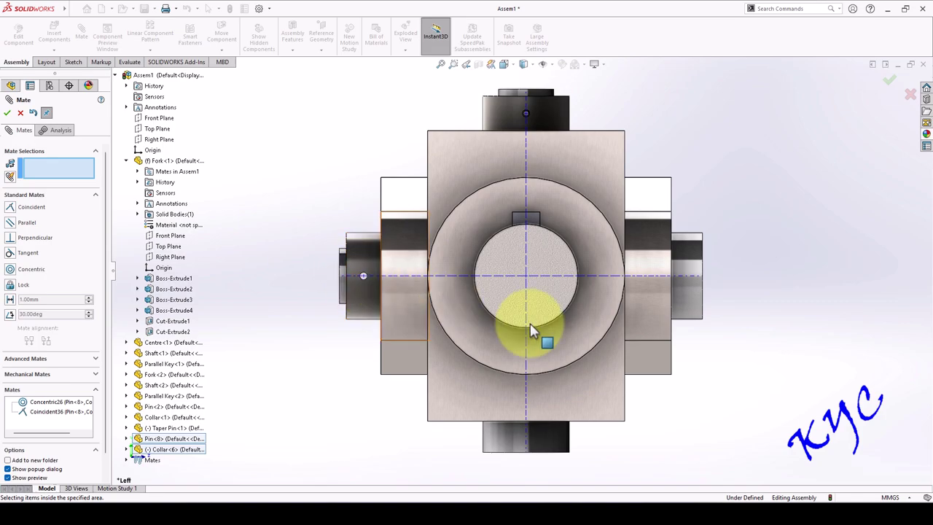
{"action": "key", "text": "ctrl+4"}
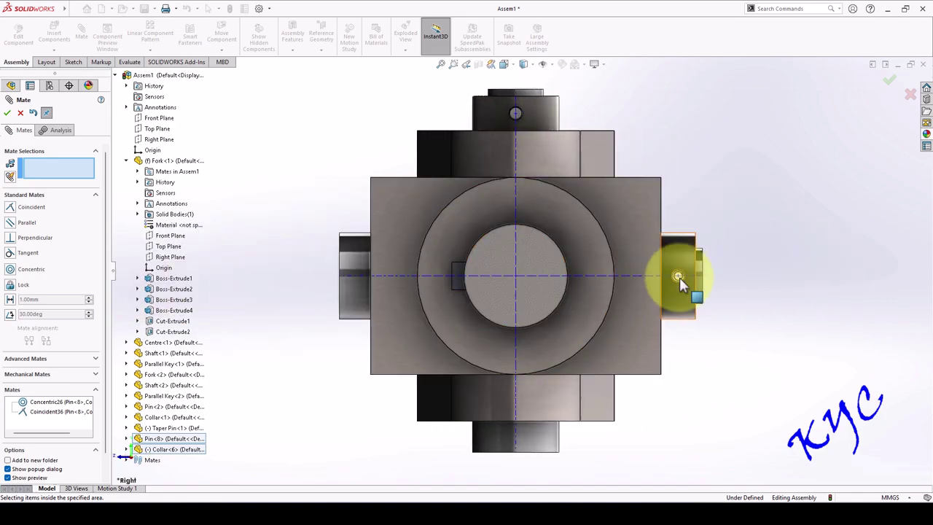
{"action": "scroll", "coordinate": [741, 288], "scroll_direction": "down", "scroll_amount": 10}
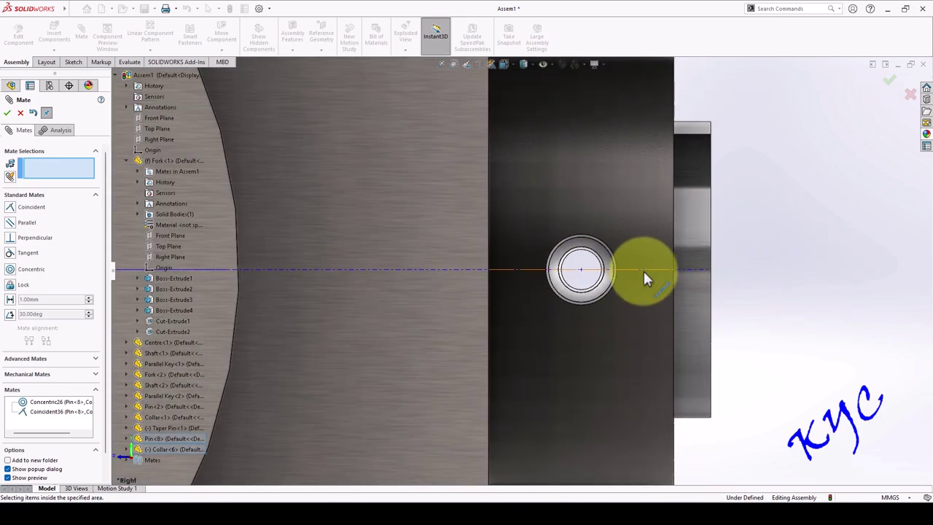
{"action": "scroll", "coordinate": [643, 271], "scroll_direction": "up", "scroll_amount": 10}
{"action": "middle_click_drag", "start_coordinate": [665, 260], "coordinate": [533, 286]}
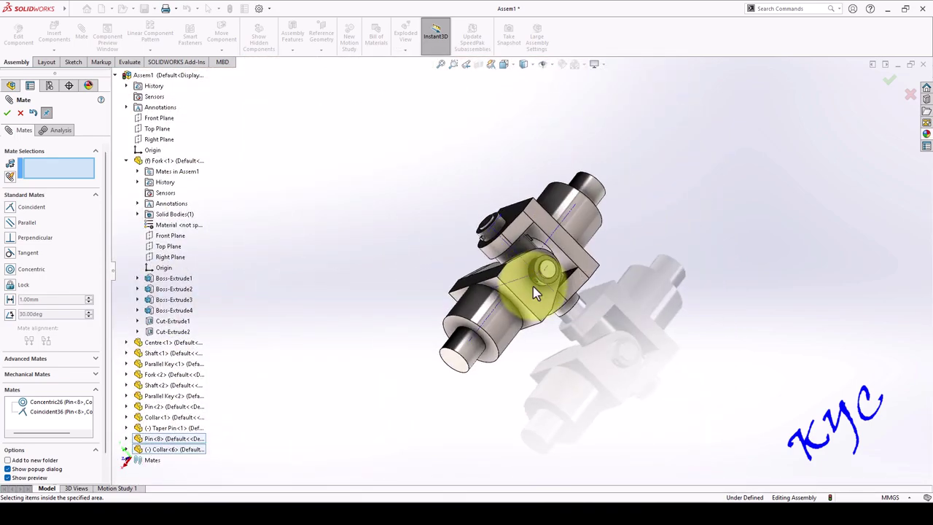
{"action": "scroll", "coordinate": [627, 292], "scroll_direction": "down", "scroll_amount": 5}
{"action": "scroll", "coordinate": [366, 228], "scroll_direction": "down", "scroll_amount": 4}
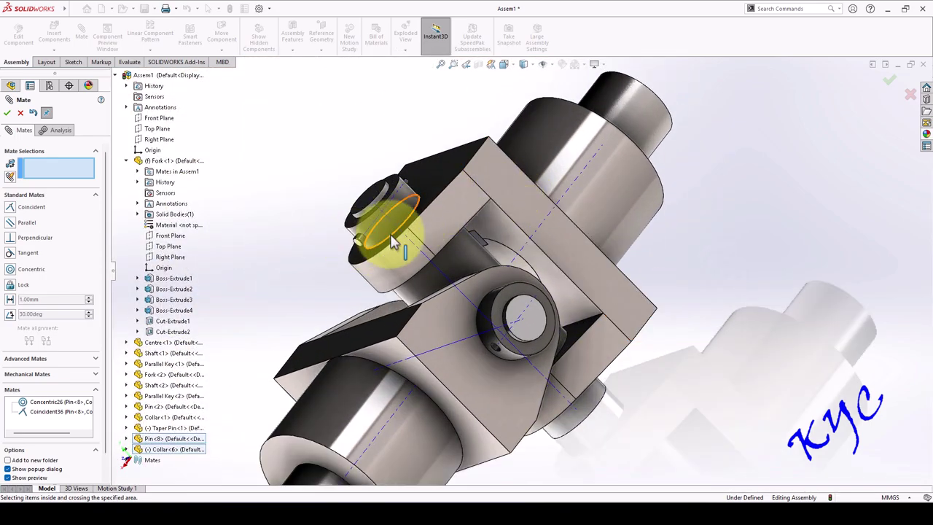
{"action": "scroll", "coordinate": [388, 244], "scroll_direction": "down", "scroll_amount": 5}
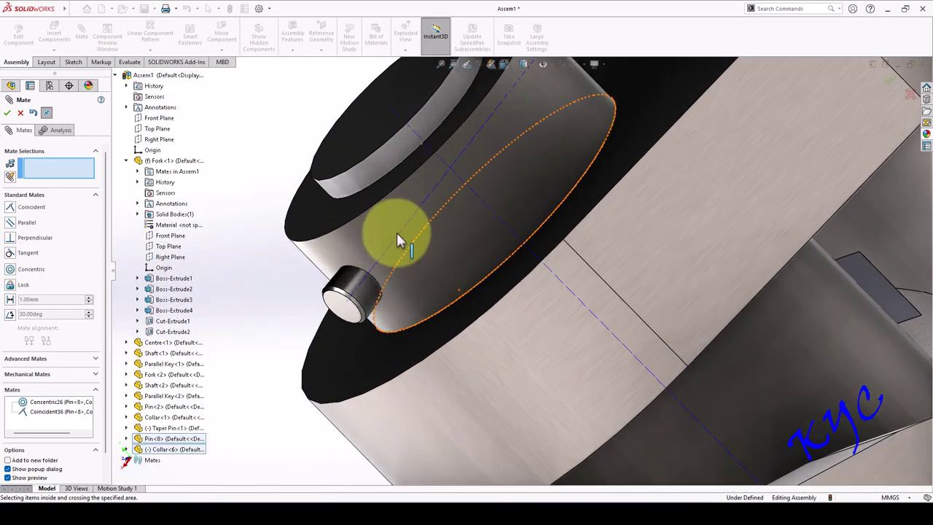
Hide the temporary axes in the assembly.
{"action": "left_click", "coordinate": [551, 67]}
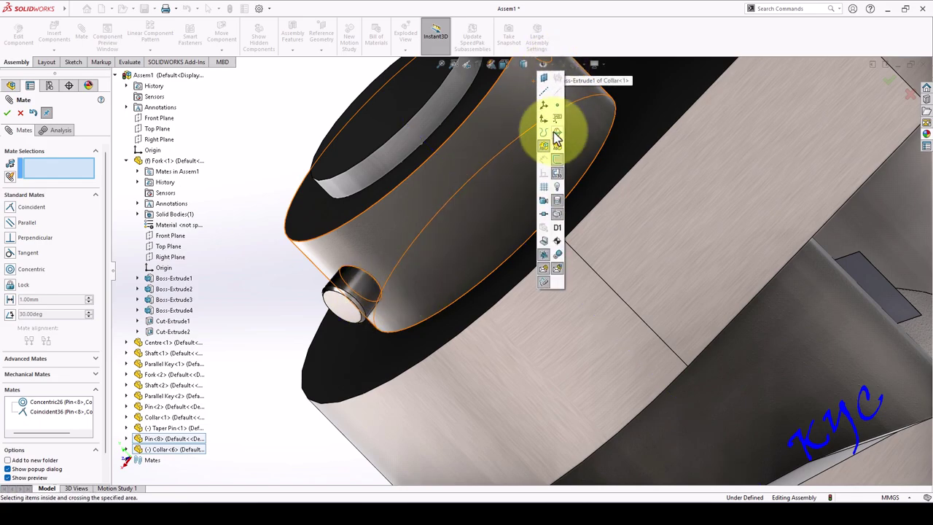
{"action": "scroll", "coordinate": [281, 311], "scroll_direction": "up", "scroll_amount": 5}
{"action": "middle_click_drag", "start_coordinate": [439, 321], "coordinate": [375, 228]}
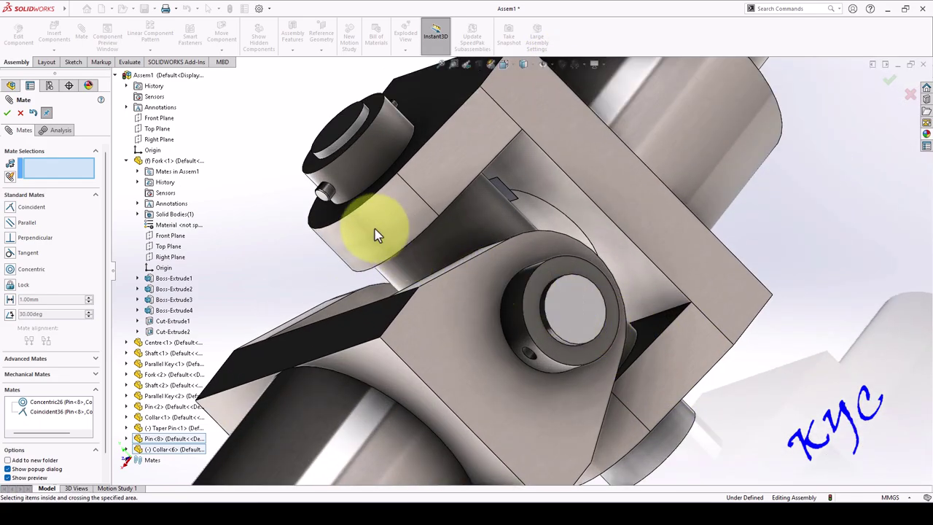
Leave the Mate command and copy the taper pin, placing the copy in open space beside the first fork.
{"action": "left_click", "coordinate": [20, 115]}
{"action": "left_click", "coordinate": [327, 189]}
{"action": "left_click_drag", "start_coordinate": [536, 299], "coordinate": [801, 321], "text": "ctrl"}
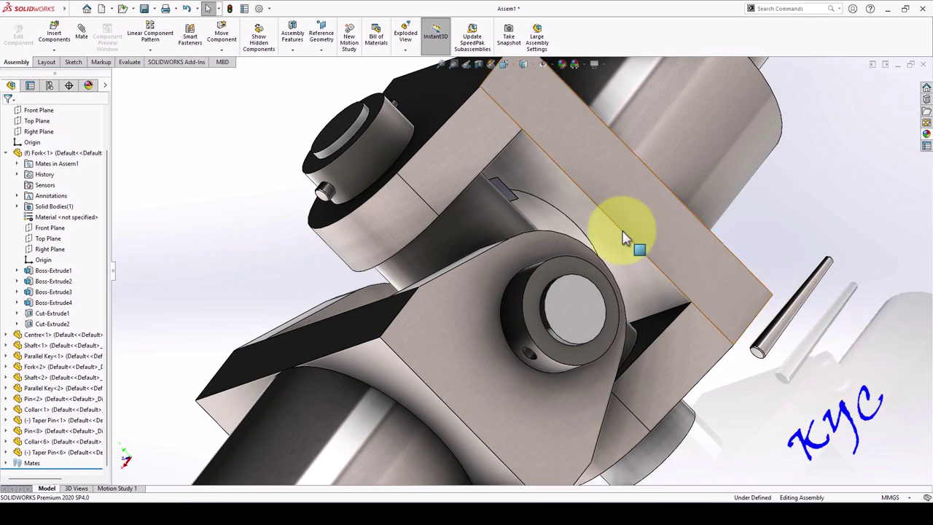
Mate the copied taper pin's conical face coincident with the tapered cross hole of the copied collar and close the Mate command.
{"action": "left_click", "coordinate": [81, 33]}
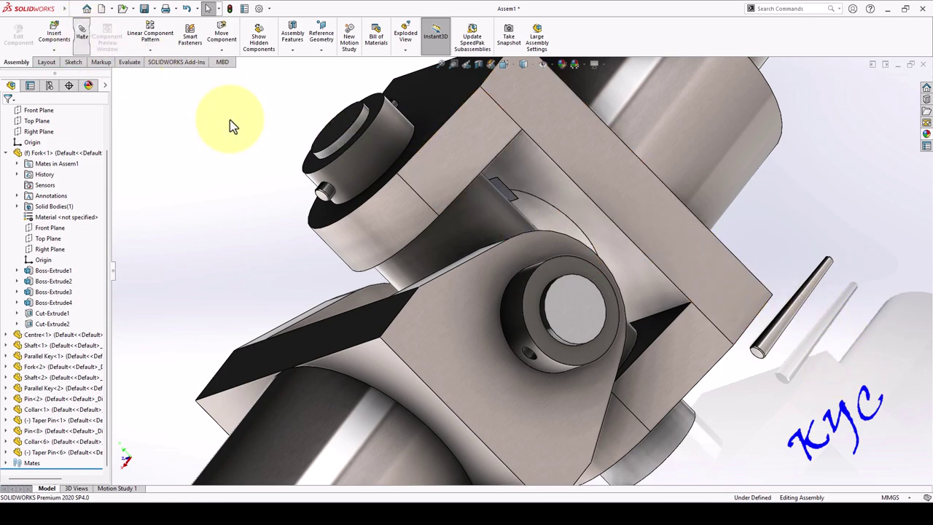
{"action": "left_click", "coordinate": [788, 325]}
{"action": "left_click", "coordinate": [529, 355]}
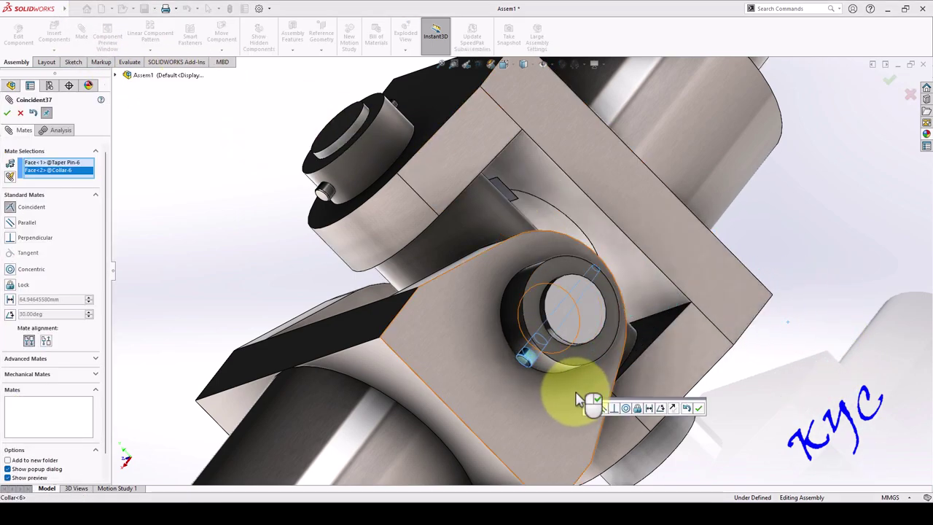
{"action": "left_click", "coordinate": [698, 408]}
{"action": "middle_click_drag", "start_coordinate": [781, 362], "coordinate": [656, 321]}
{"action": "left_click", "coordinate": [20, 114]}
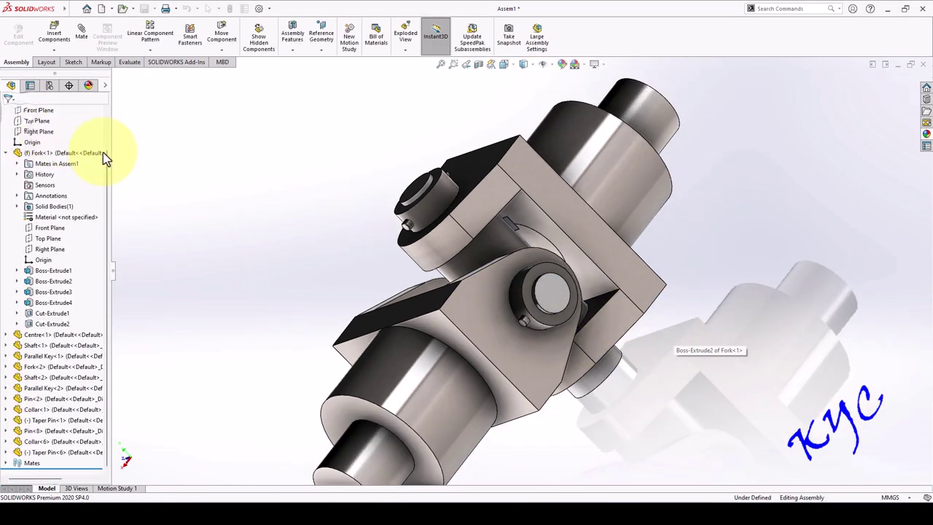
Show the finished assembly in isometric view and save it as Universal Coupling in the Universal Coupling folder.
{"action": "scroll", "coordinate": [656, 266], "scroll_direction": "down", "scroll_amount": 2}
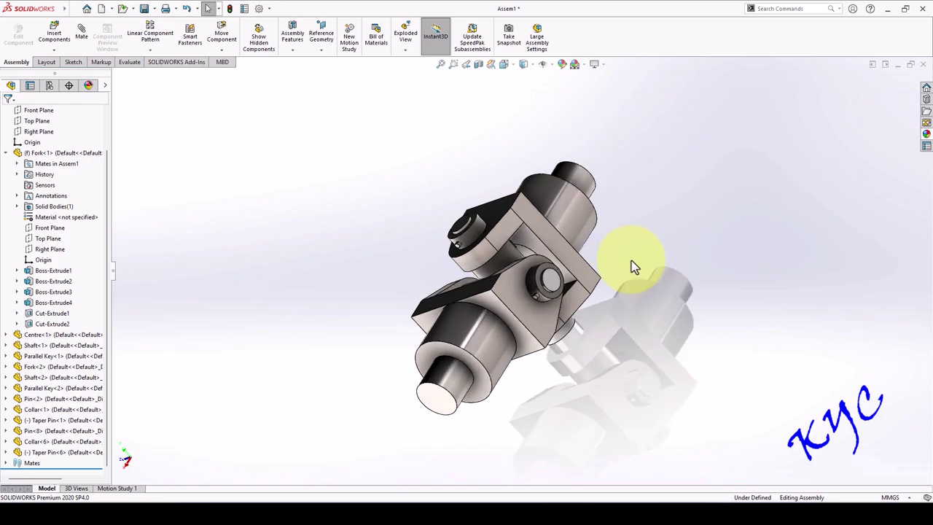
{"action": "key", "text": "ctrl+7"}
{"action": "scroll", "coordinate": [656, 280], "scroll_direction": "down", "scroll_amount": 3}
{"action": "scroll", "coordinate": [562, 250], "scroll_direction": "up", "scroll_amount": 2}
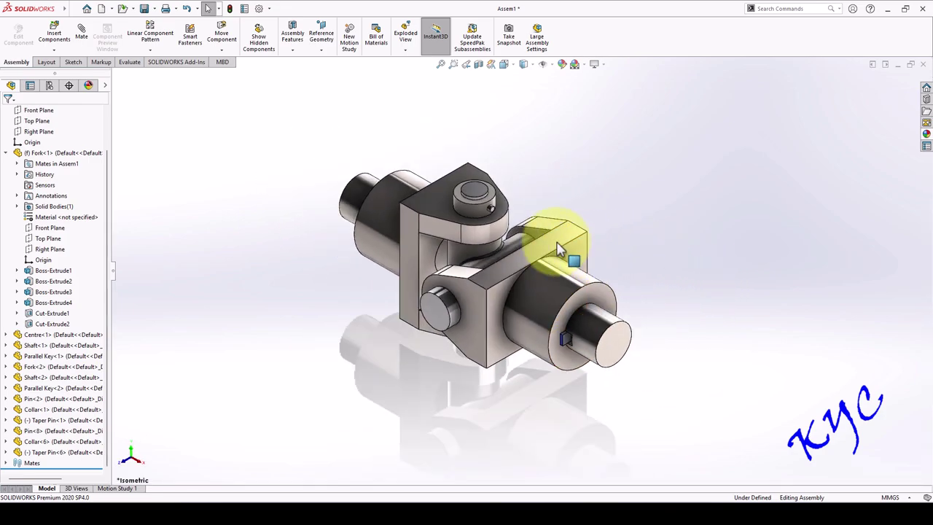
{"action": "scroll", "coordinate": [546, 267], "scroll_direction": "down", "scroll_amount": 4}
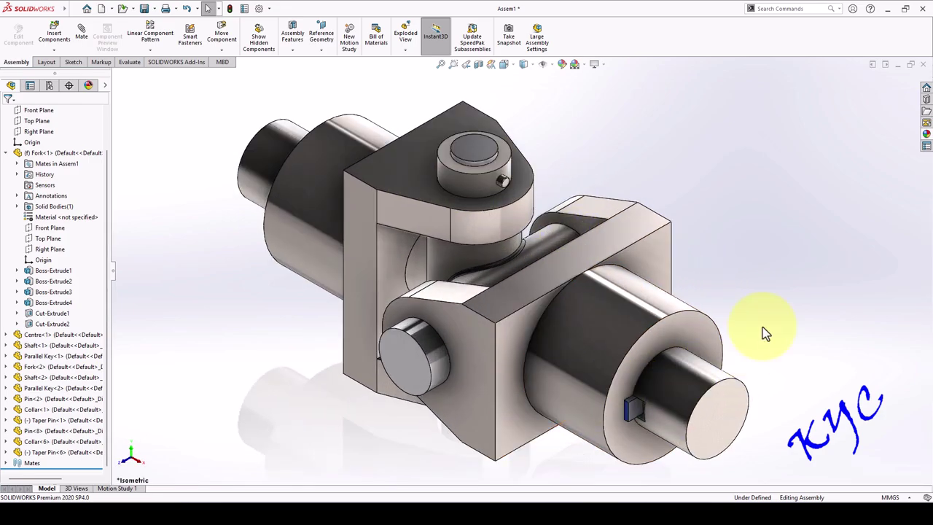
{"action": "key", "text": "ctrl+s"}
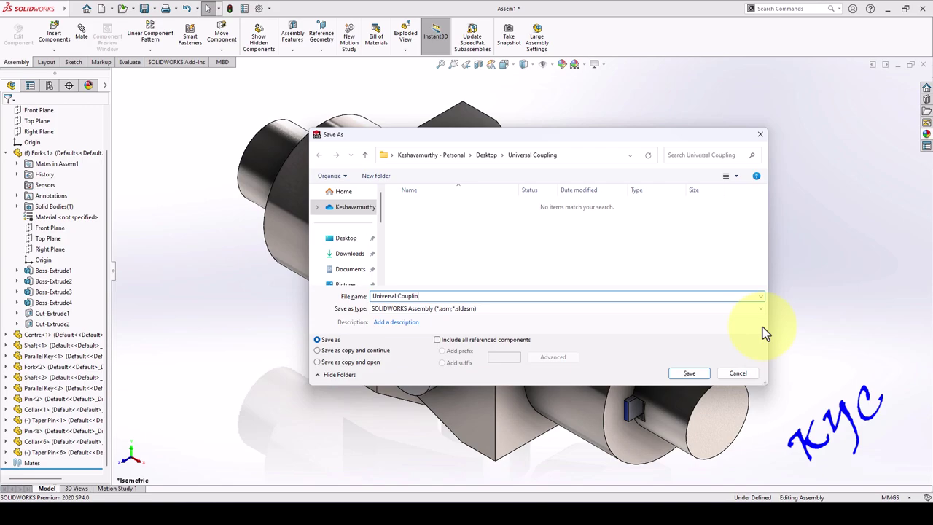
{"action": "key", "text": "Return"}
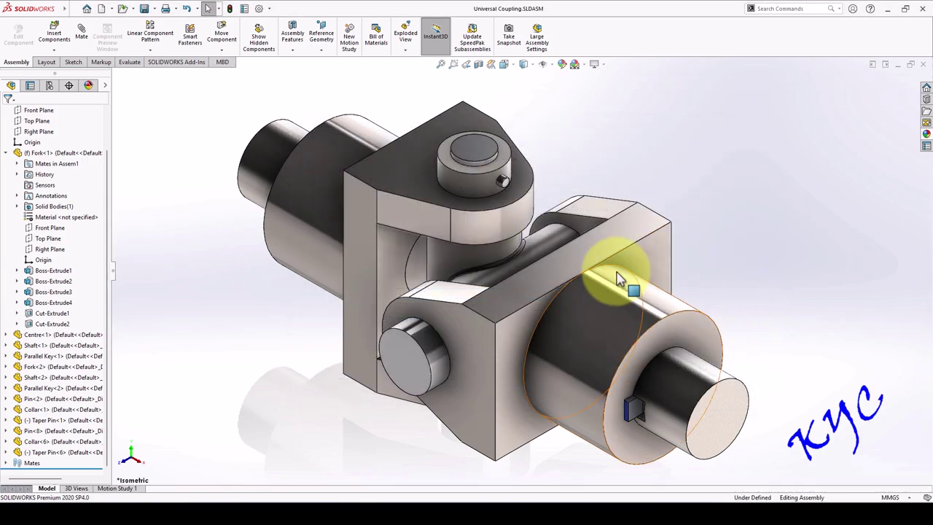
Make a drawing from the assembly on a custom sheet 297 mm wide and 210 mm high.
{"action": "left_click", "coordinate": [75, 10]}
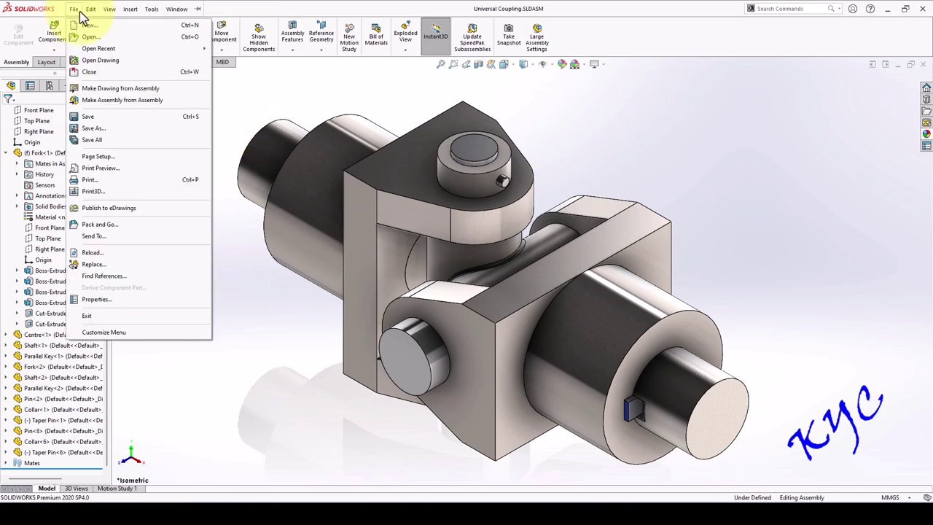
{"action": "left_click", "coordinate": [114, 89]}
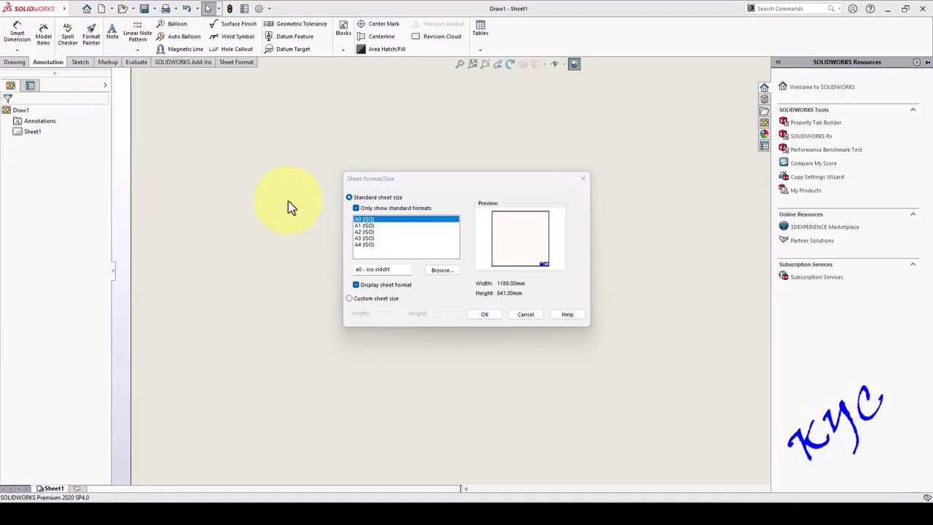
{"action": "left_click", "coordinate": [365, 244]}
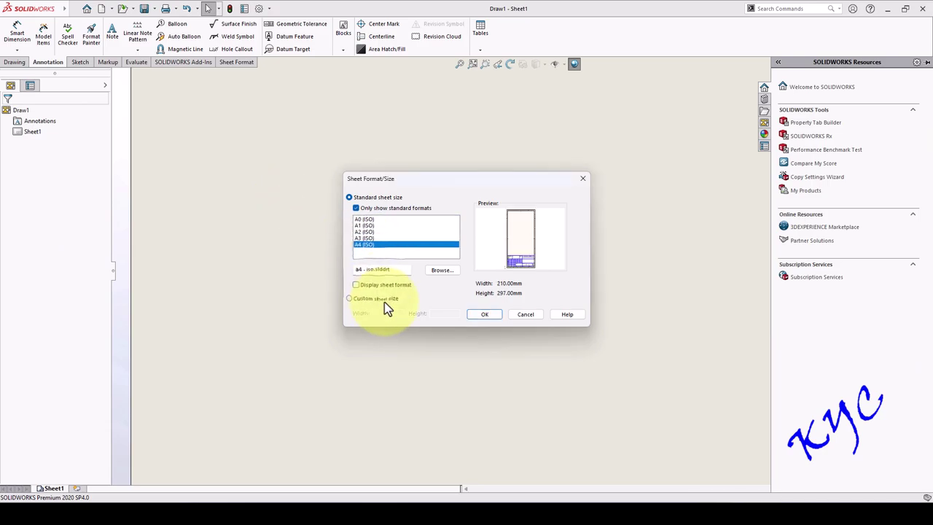
{"action": "left_click", "coordinate": [384, 299]}
{"action": "double_click", "coordinate": [393, 313]}
{"action": "type", "text": "297"}
{"action": "key", "text": "Tab"}
{"action": "type", "text": "210"}
{"action": "key", "text": "Return"}
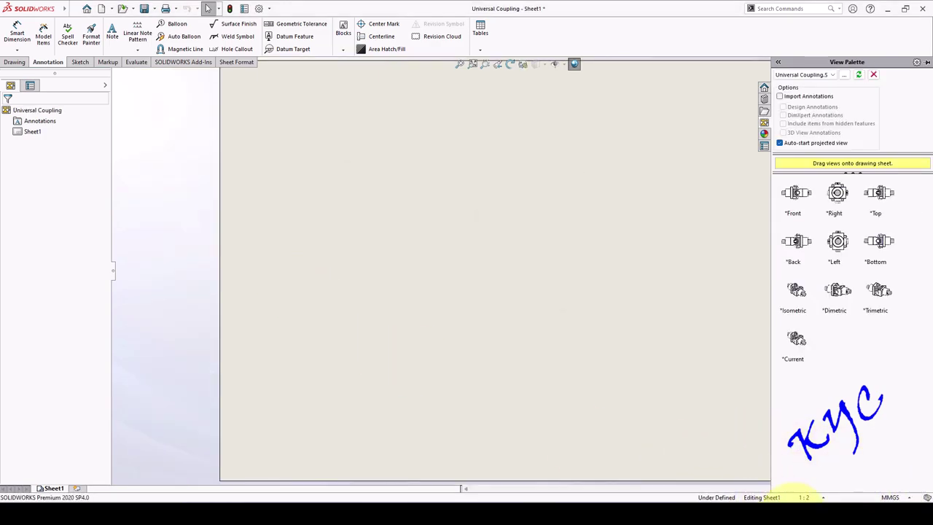
Apply first angle projection and a 1:2 scale in the properties of Sheet1.
{"action": "right_click", "coordinate": [54, 488]}
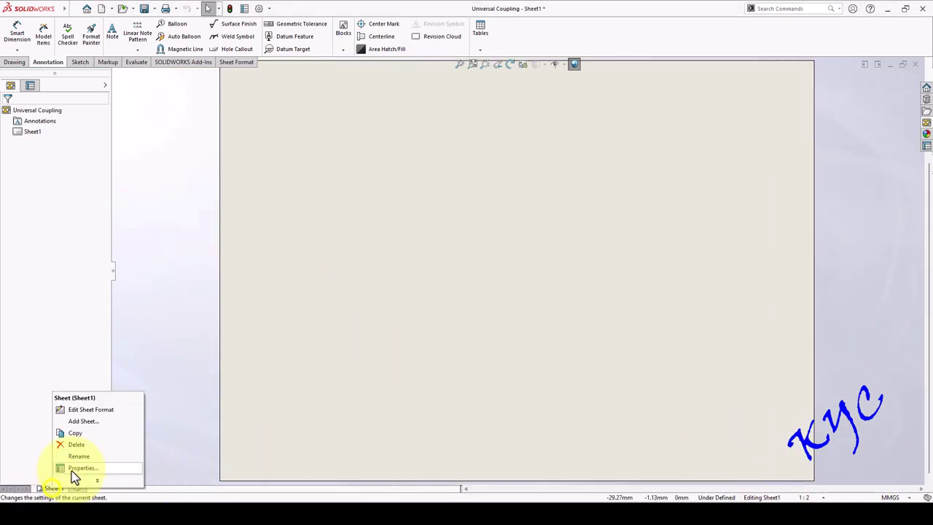
{"action": "left_click", "coordinate": [75, 471]}
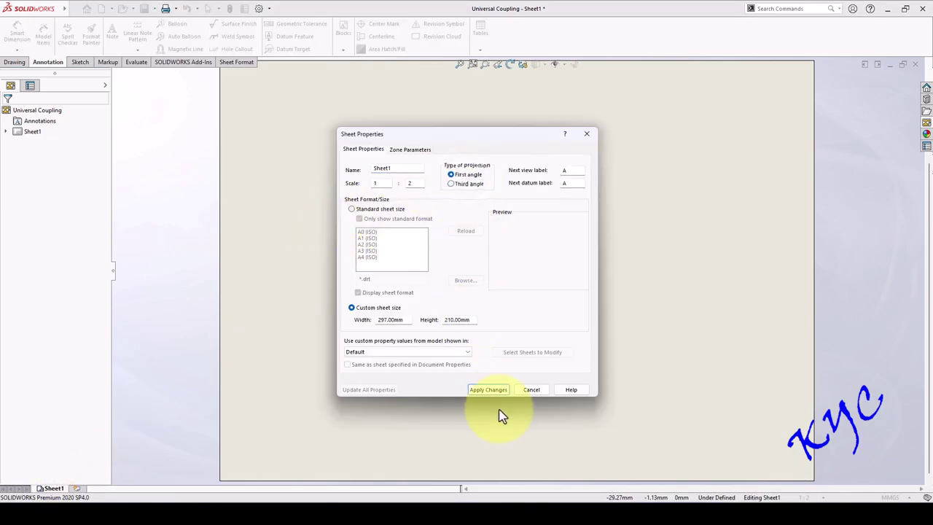
{"action": "left_click", "coordinate": [493, 390]}
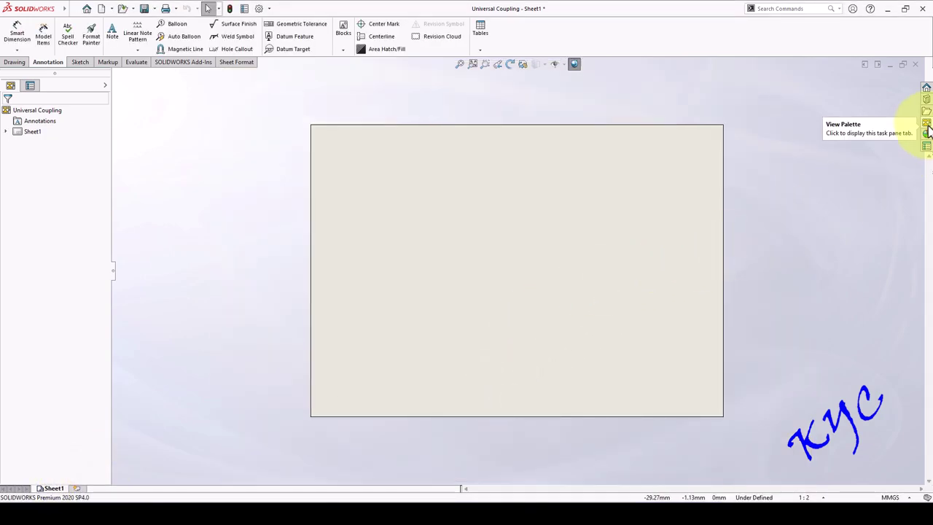
Place the assembly's Top view in the lower left area of the sheet without adding projected views.
{"action": "left_click", "coordinate": [926, 122]}
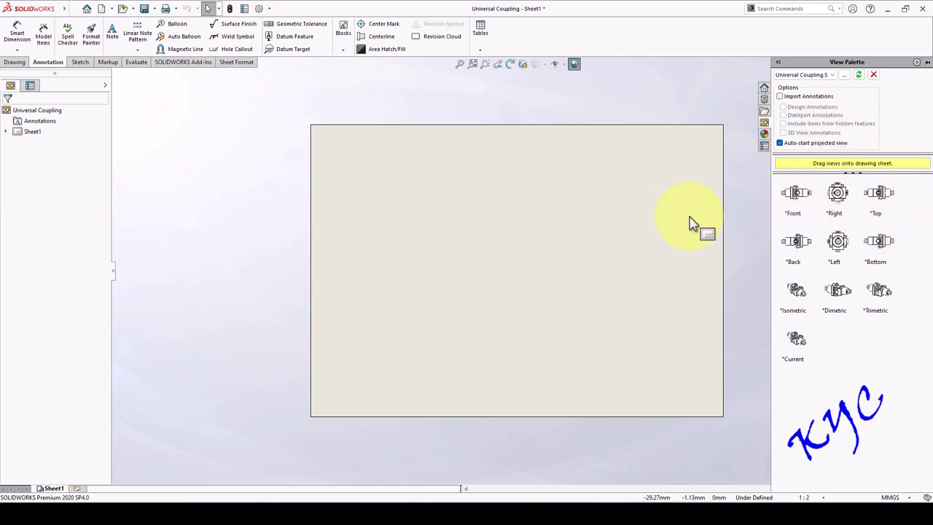
{"action": "scroll", "coordinate": [677, 229], "scroll_direction": "up", "scroll_amount": 2}
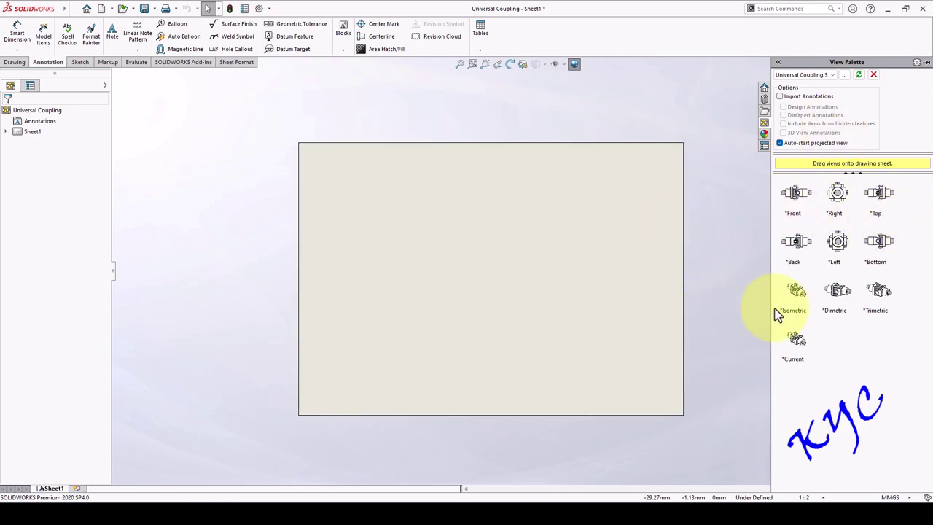
{"action": "left_click_drag", "start_coordinate": [879, 200], "coordinate": [392, 355]}
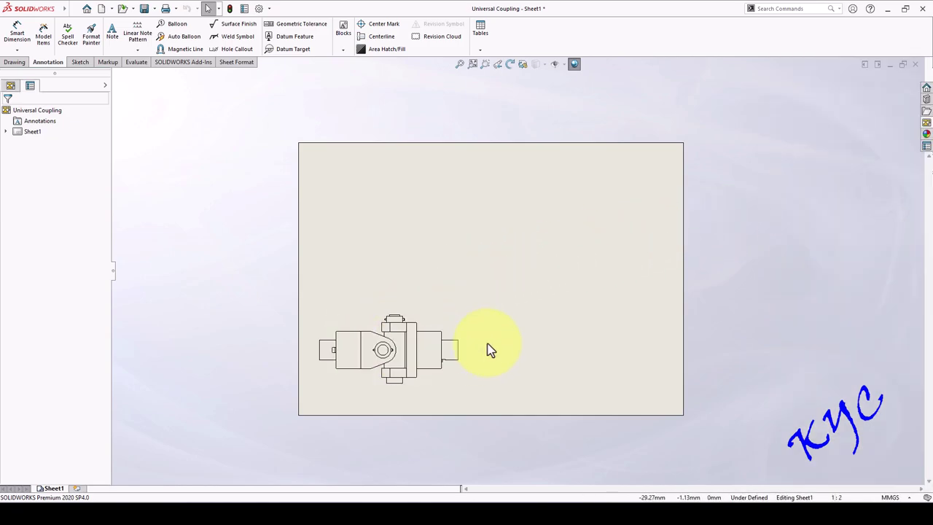
{"action": "key", "text": "Escape"}
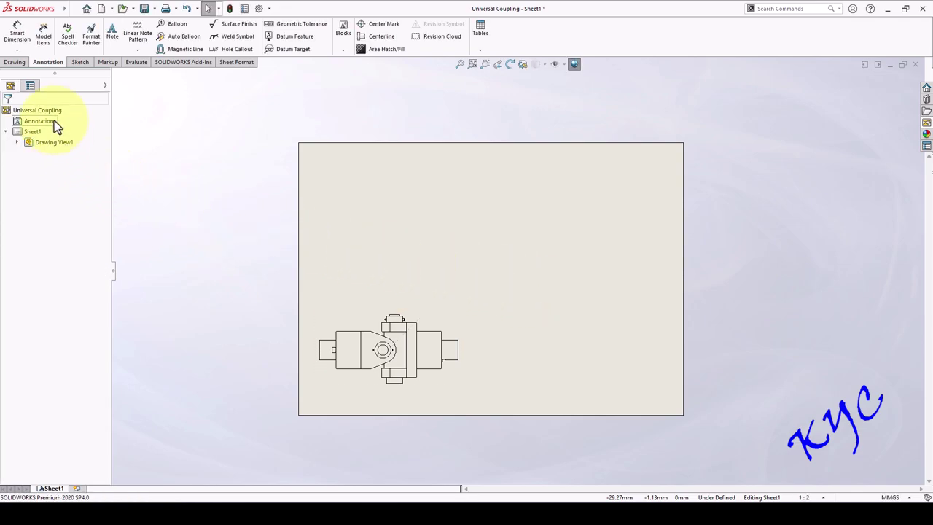
Create a half section of the top view through the centre of its pin circle with auto hatching, placing the section above it.
{"action": "left_click", "coordinate": [16, 62]}
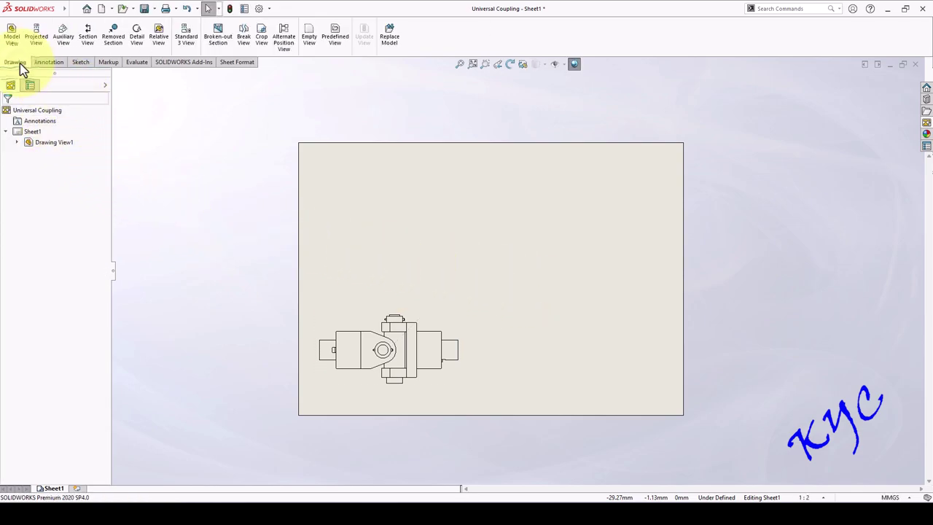
{"action": "left_click", "coordinate": [88, 38]}
{"action": "left_click", "coordinate": [70, 127]}
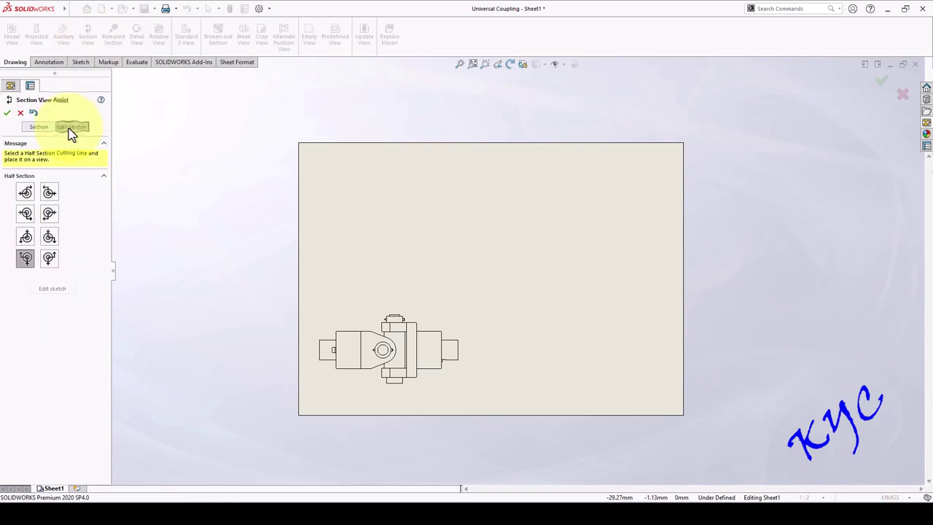
{"action": "left_click", "coordinate": [25, 260]}
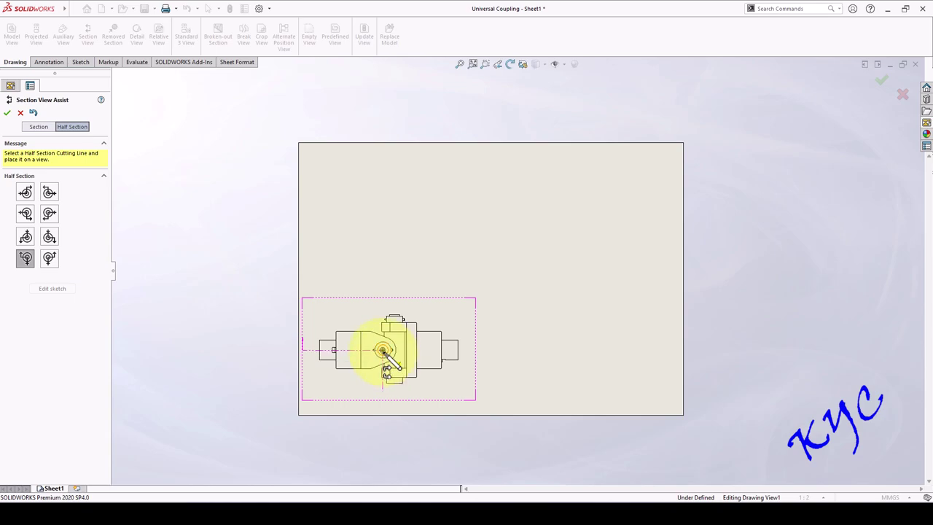
{"action": "left_click", "coordinate": [382, 350]}
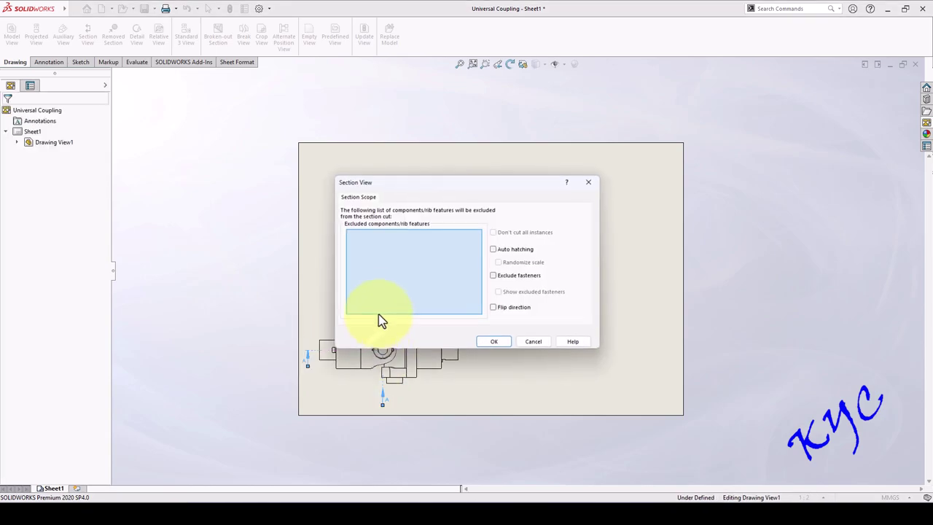
{"action": "left_click", "coordinate": [510, 249]}
{"action": "left_click", "coordinate": [499, 343]}
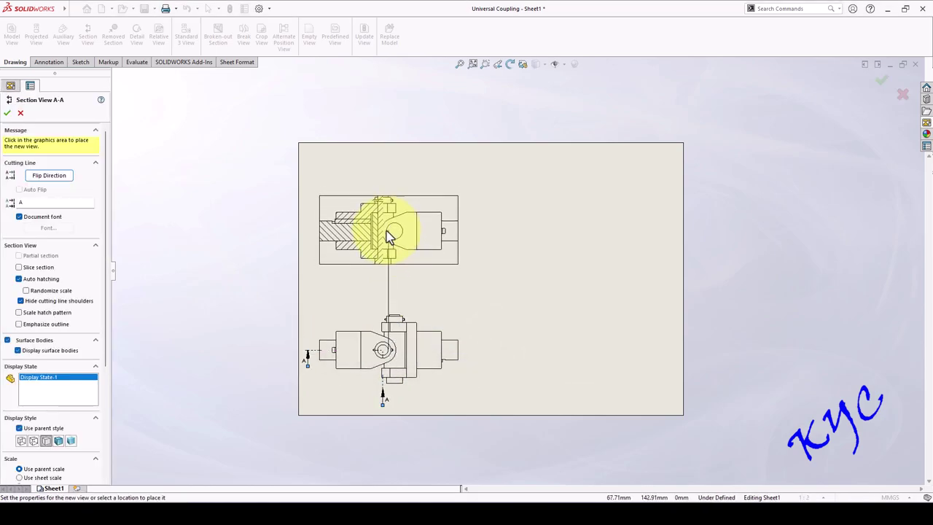
{"action": "left_click", "coordinate": [389, 244]}
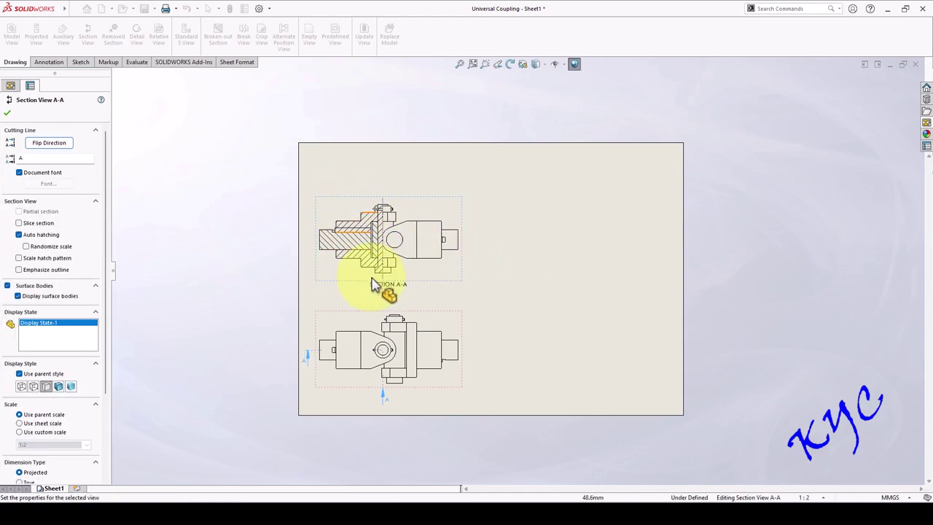
{"action": "left_click", "coordinate": [235, 239]}
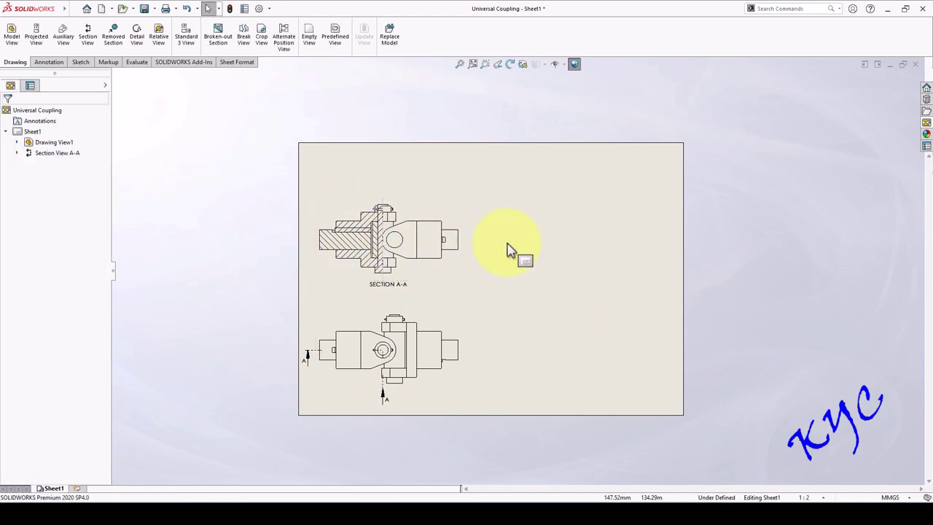
Project a side view beside Section A-A and an isometric view above it from the section view.
{"action": "left_click", "coordinate": [42, 46]}
{"action": "left_click", "coordinate": [446, 239]}
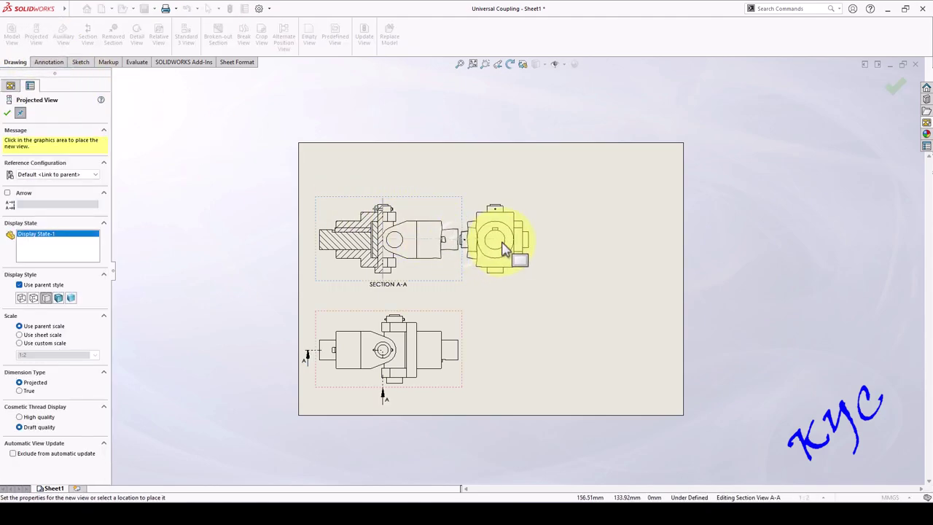
{"action": "left_click", "coordinate": [516, 247]}
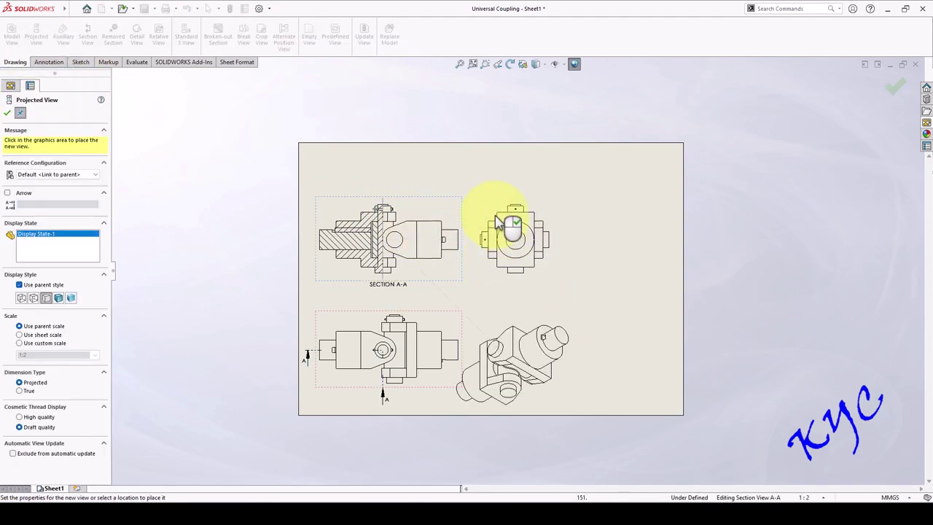
{"action": "left_click", "coordinate": [479, 148]}
{"action": "key", "text": "Escape"}
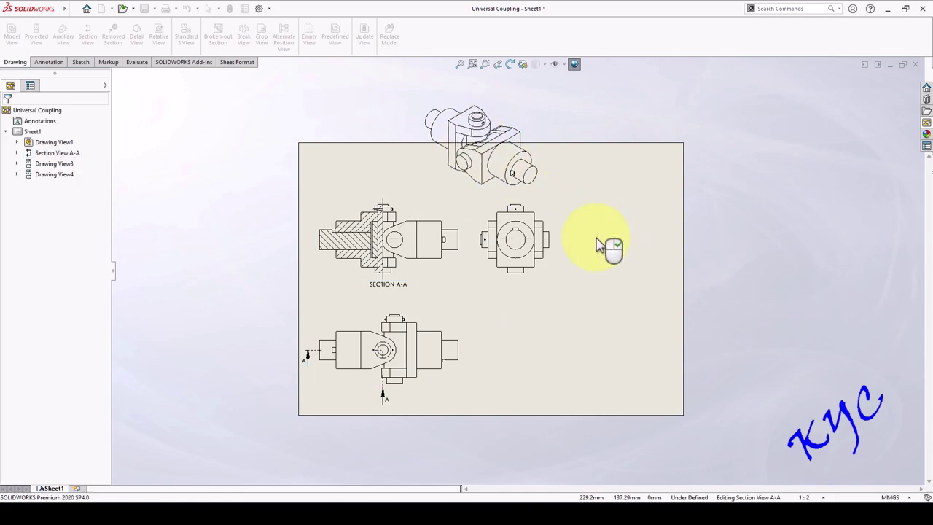
Move the side view closer to the section, shift the aligned views up, and place the isometric view in the sheet's upper right area.
{"action": "left_click_drag", "start_coordinate": [551, 281], "coordinate": [537, 277]}
{"action": "left_click", "coordinate": [495, 322]}
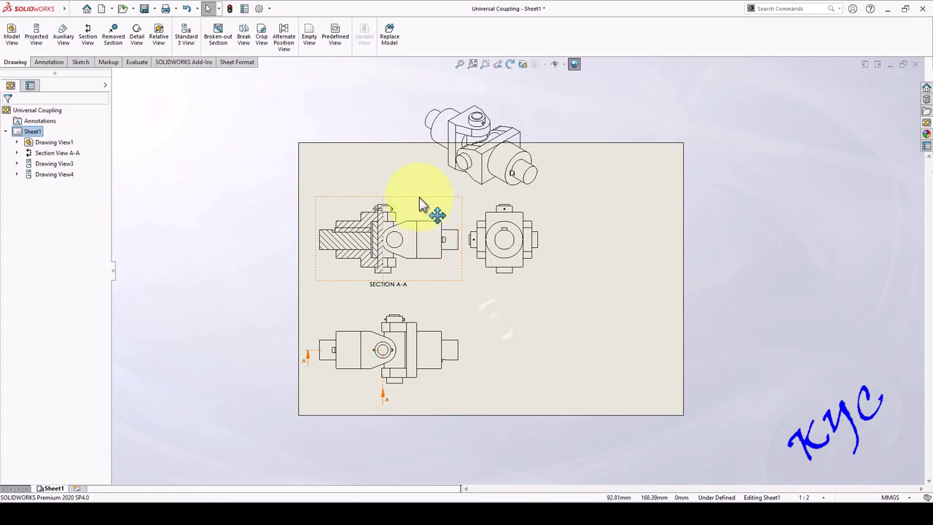
{"action": "left_click_drag", "start_coordinate": [421, 204], "coordinate": [416, 177]}
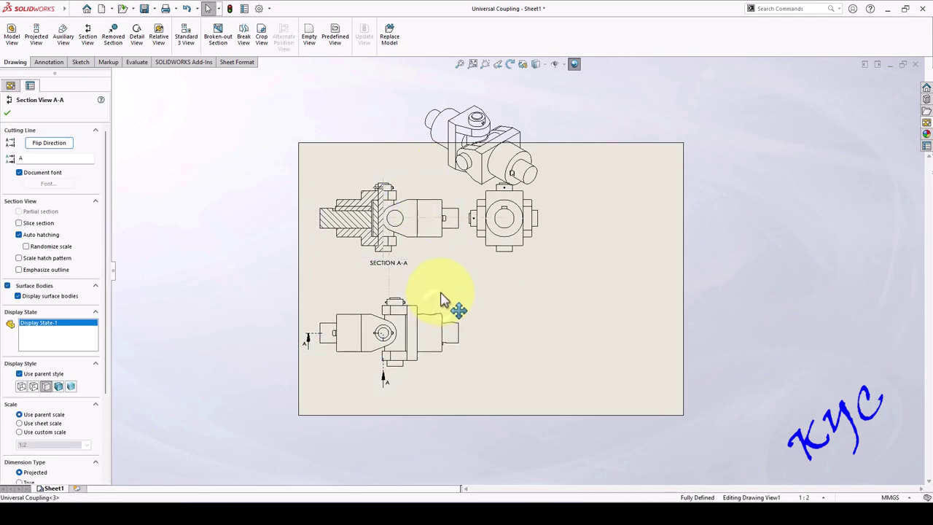
{"action": "left_click", "coordinate": [561, 300]}
{"action": "mouse_move", "coordinate": [560, 169]}
{"action": "left_mouse_down"}
{"action": "mouse_move", "coordinate": [659, 232]}
{"action": "mouse_move", "coordinate": [687, 230]}
{"action": "left_mouse_up"}
{"action": "left_click", "coordinate": [757, 264]}
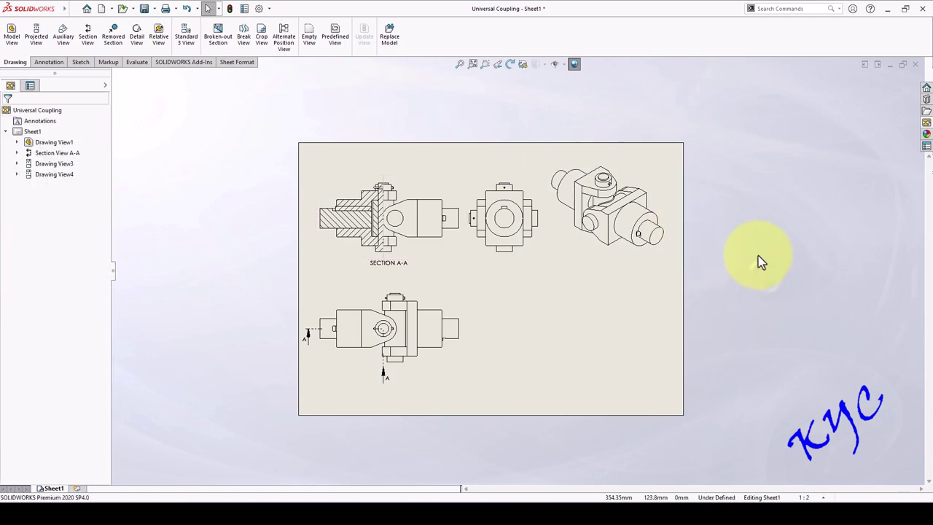
Set the isometric view's display style to Shaded With Edges.
{"action": "scroll", "coordinate": [759, 262], "scroll_direction": "down", "scroll_amount": 2}
{"action": "left_click", "coordinate": [649, 263]}
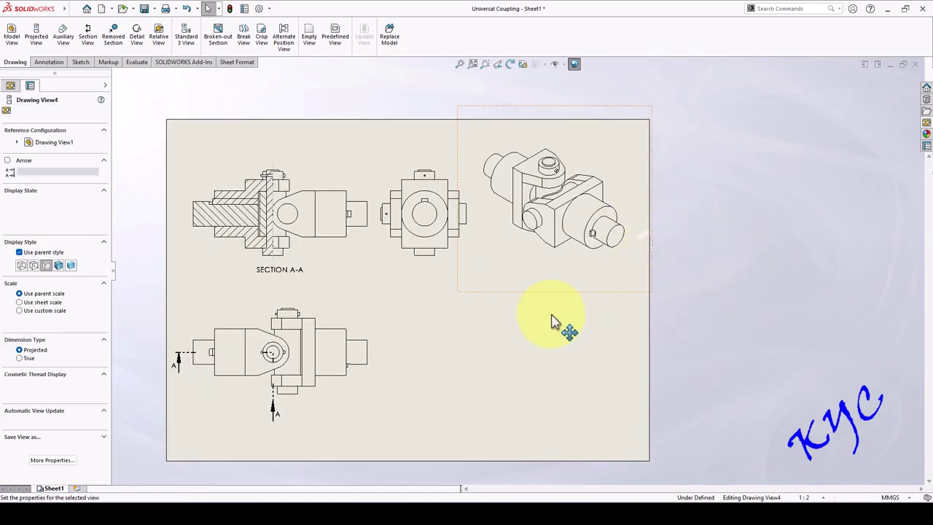
{"action": "left_click", "coordinate": [59, 266]}
{"action": "left_click", "coordinate": [596, 359]}
{"action": "scroll", "coordinate": [656, 213], "scroll_direction": "down", "scroll_amount": 3}
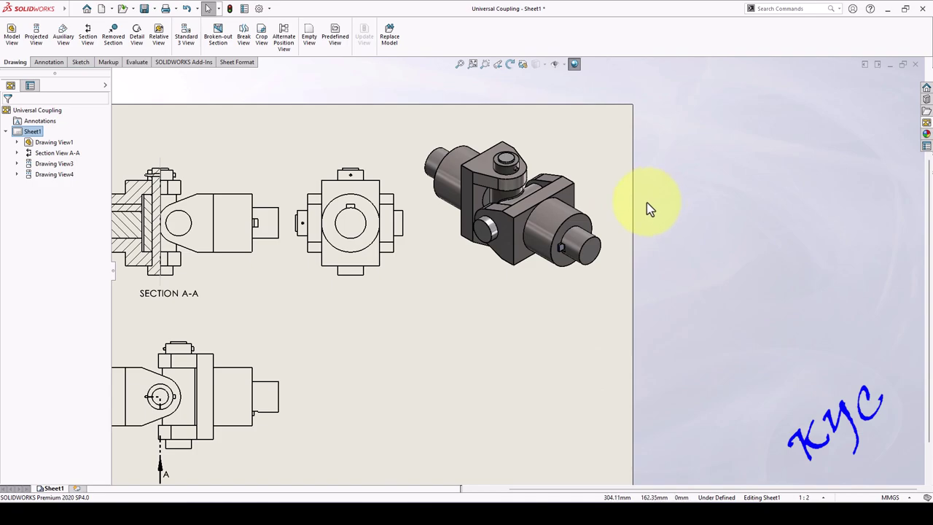
Add auto balloons to the isometric view in a square layout, with circular item-number balloons and leaders attached to edges.
{"action": "left_click", "coordinate": [448, 353]}
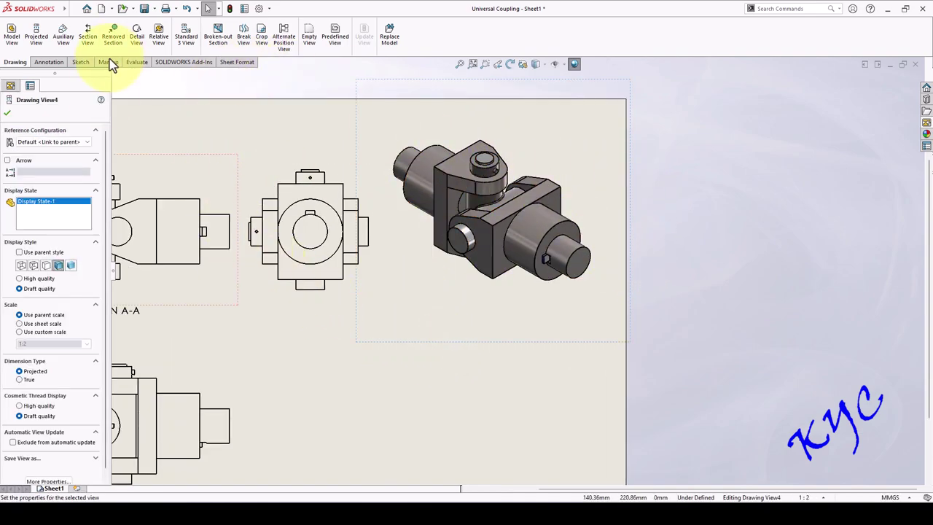
{"action": "left_click", "coordinate": [48, 62]}
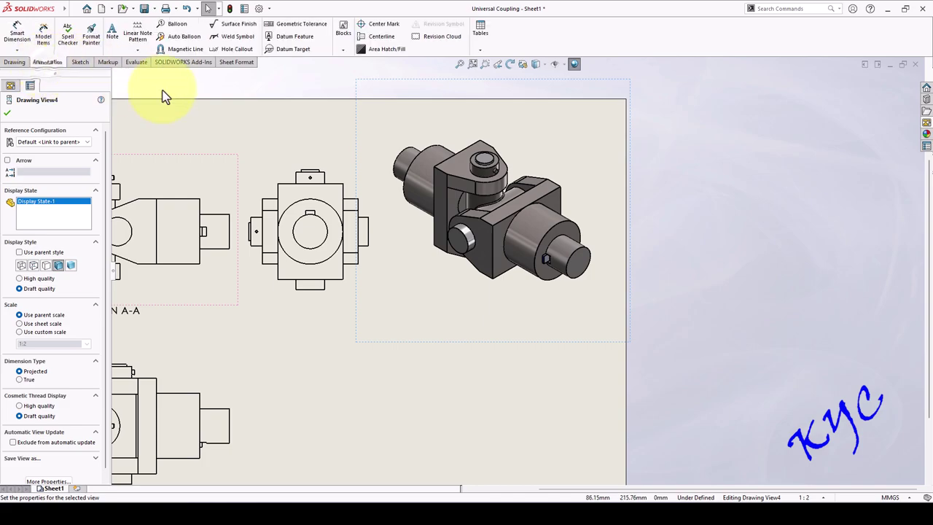
{"action": "left_click", "coordinate": [185, 37]}
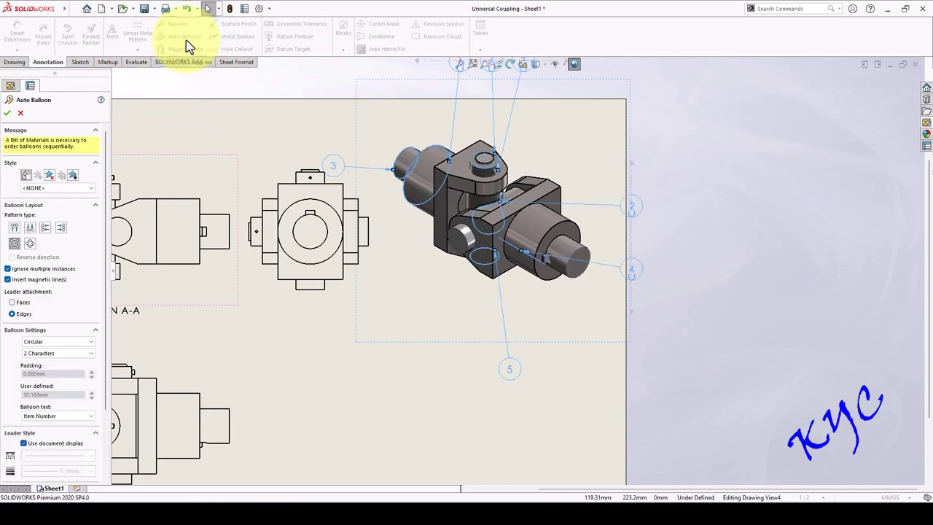
{"action": "left_click", "coordinate": [7, 113]}
Move the item balloons close around the isometric view so that they lie within the sheet.
{"action": "scroll", "coordinate": [600, 150], "scroll_direction": "down", "scroll_amount": 2}
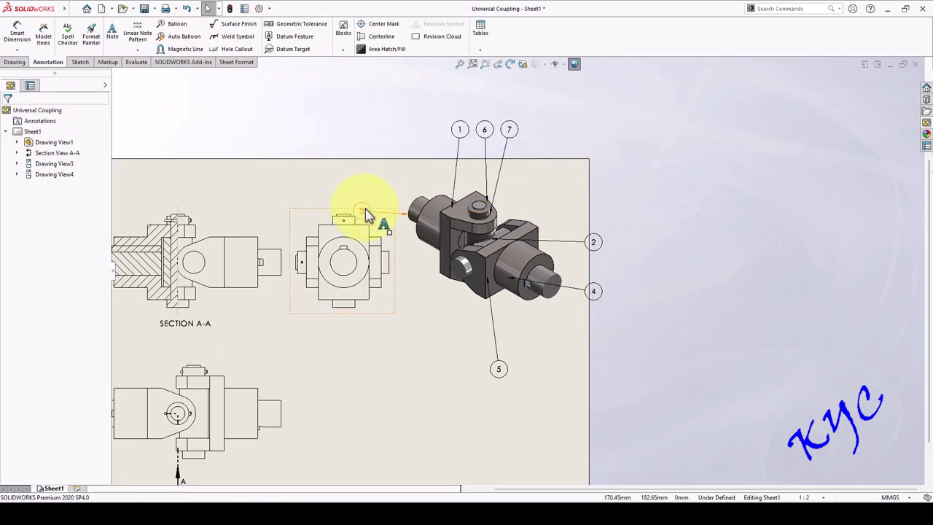
{"action": "left_click_drag", "start_coordinate": [459, 128], "coordinate": [488, 173]}
{"action": "left_click_drag", "start_coordinate": [508, 129], "coordinate": [523, 202]}
{"action": "left_click_drag", "start_coordinate": [593, 242], "coordinate": [545, 212]}
{"action": "left_click_drag", "start_coordinate": [593, 291], "coordinate": [514, 325]}
{"action": "left_click_drag", "start_coordinate": [498, 369], "coordinate": [495, 361]}
{"action": "left_click_drag", "start_coordinate": [493, 324], "coordinate": [490, 323]}
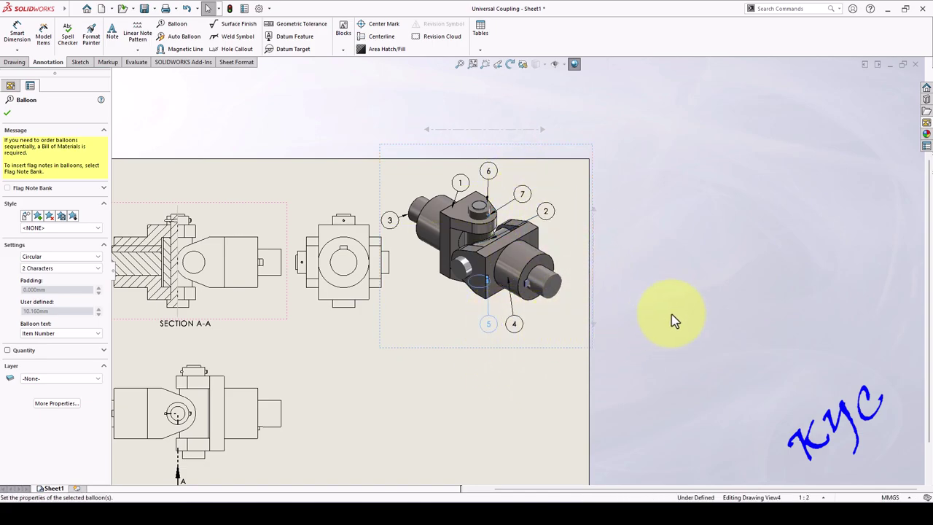
{"action": "key", "text": "Escape"}
{"action": "scroll", "coordinate": [649, 292], "scroll_direction": "down", "scroll_amount": 1}
{"action": "left_click_drag", "start_coordinate": [430, 161], "coordinate": [435, 167]}
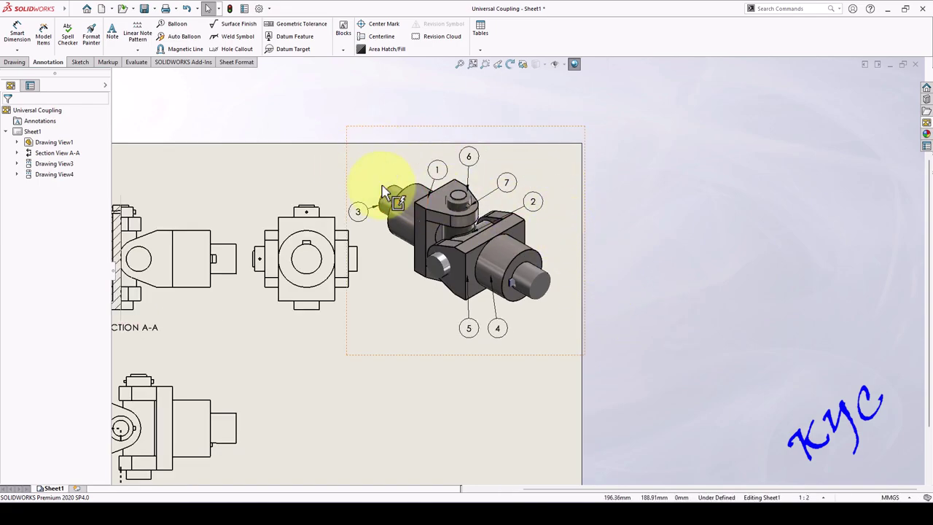
Insert a top-level-only bill of materials from the isometric view using the bom-standard template, placed below that view.
{"action": "scroll", "coordinate": [579, 343], "scroll_direction": "up", "scroll_amount": 2}
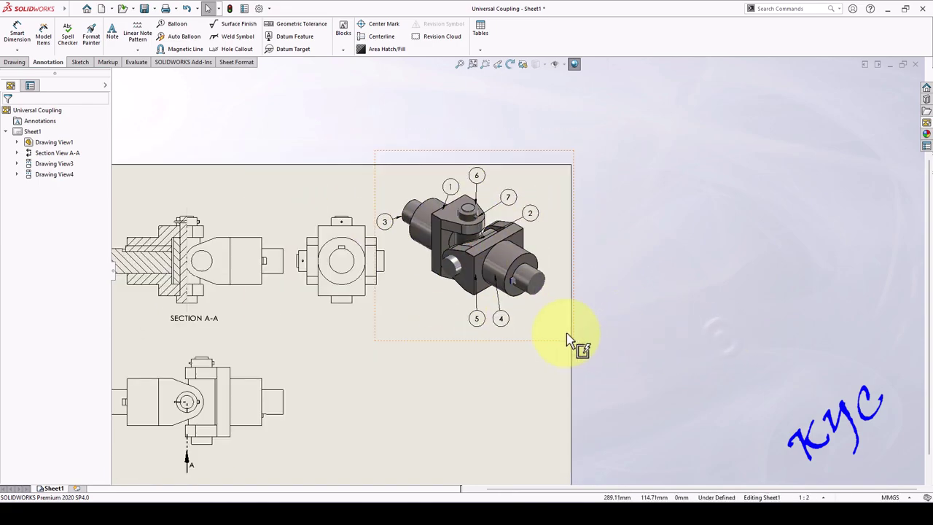
{"action": "left_click", "coordinate": [543, 328]}
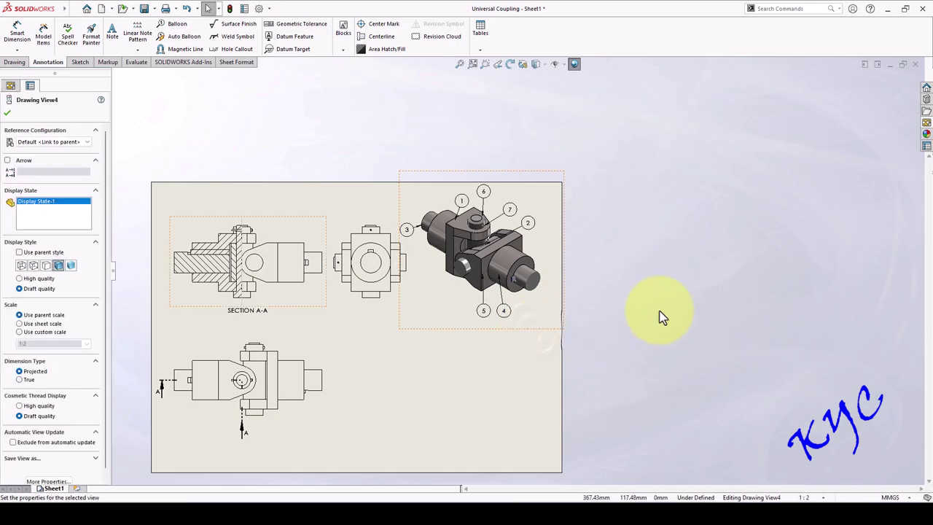
{"action": "left_click", "coordinate": [480, 32]}
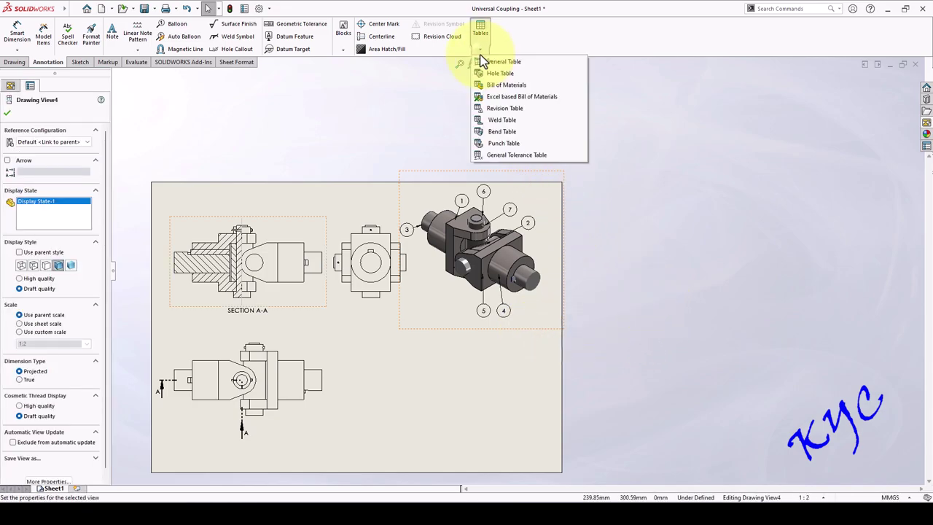
{"action": "left_click", "coordinate": [505, 86]}
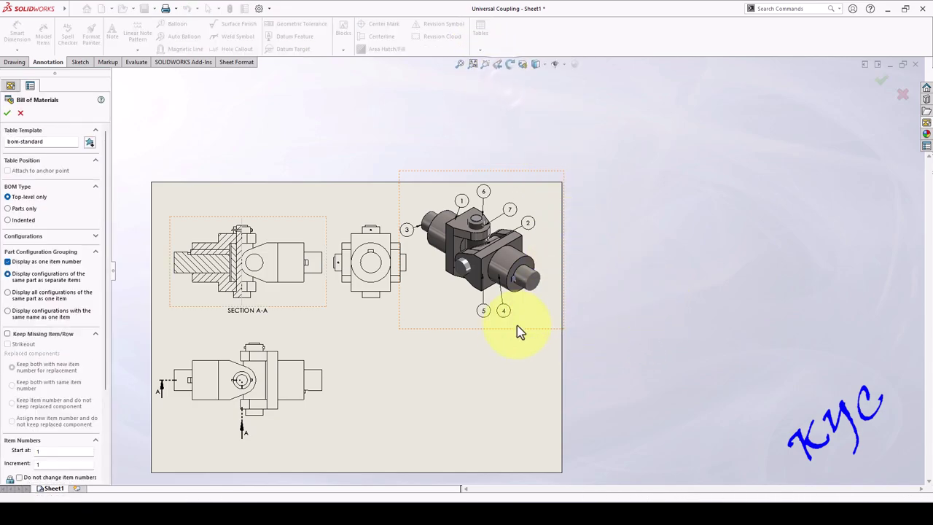
{"action": "left_click", "coordinate": [8, 113]}
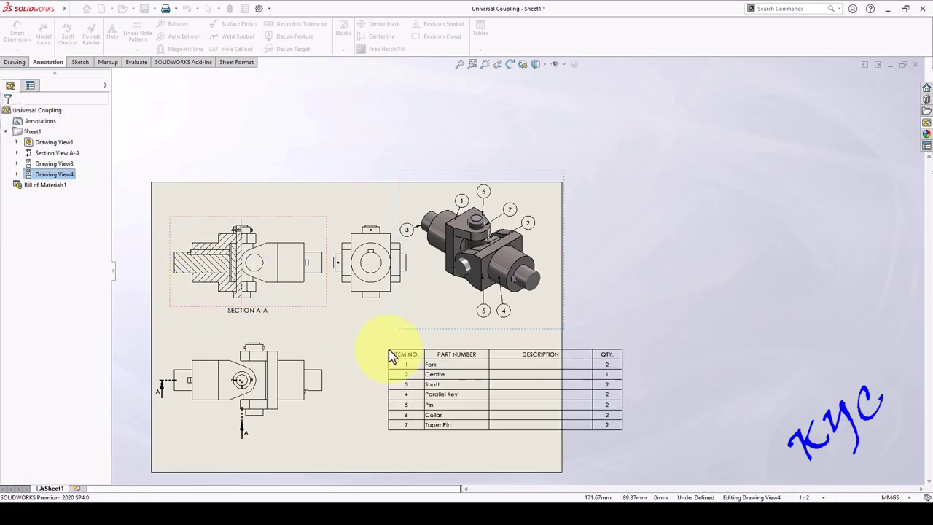
{"action": "left_click", "coordinate": [380, 352]}
Delete the empty DESCRIPTION column from the bill of materials.
{"action": "left_click", "coordinate": [537, 347]}
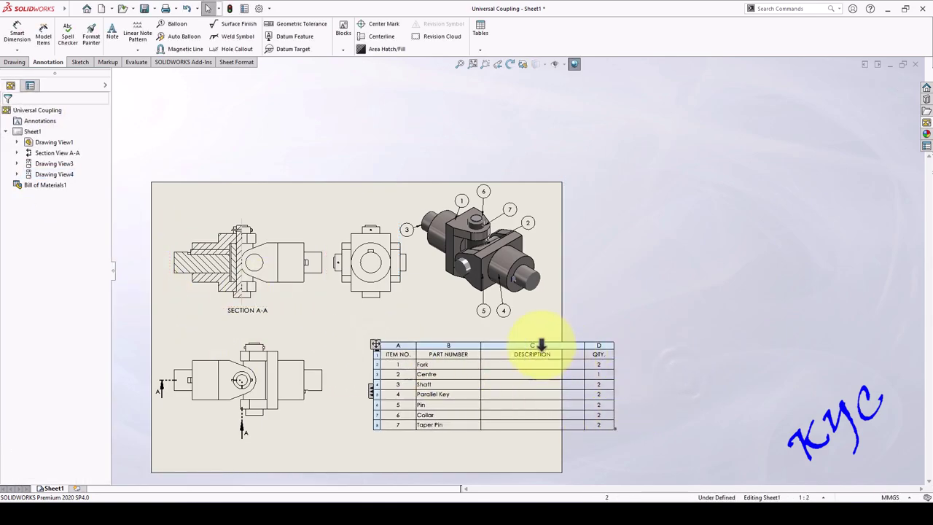
{"action": "right_click", "coordinate": [539, 347]}
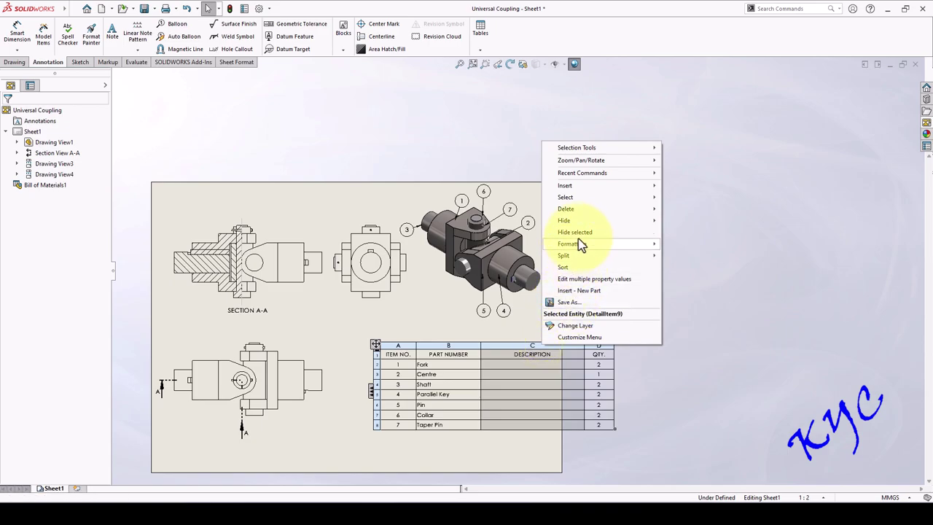
{"action": "mouse_move", "coordinate": [583, 211]}
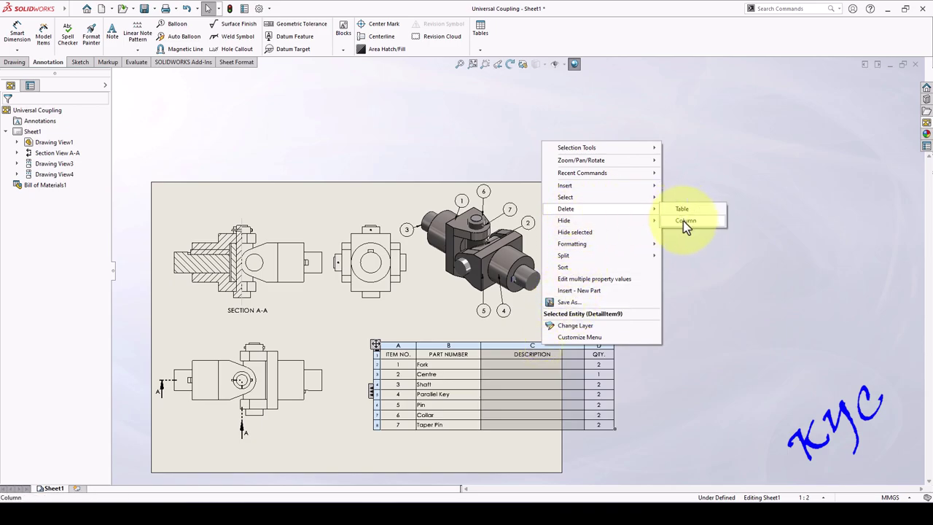
{"action": "left_click", "coordinate": [683, 221]}
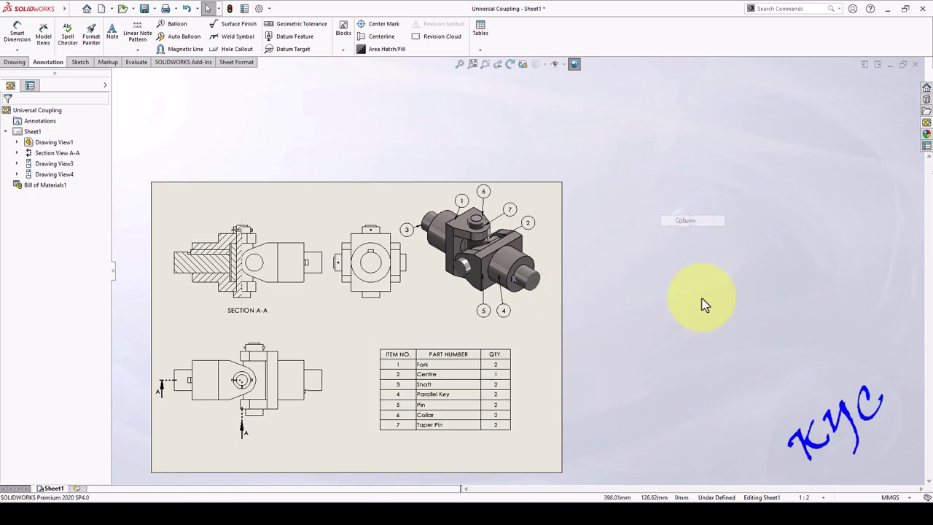
Rename the PART NUMBER heading as DESCRIPTION and move the bill of materials further into the sheet's lower right corner.
{"action": "double_click", "coordinate": [464, 356]}
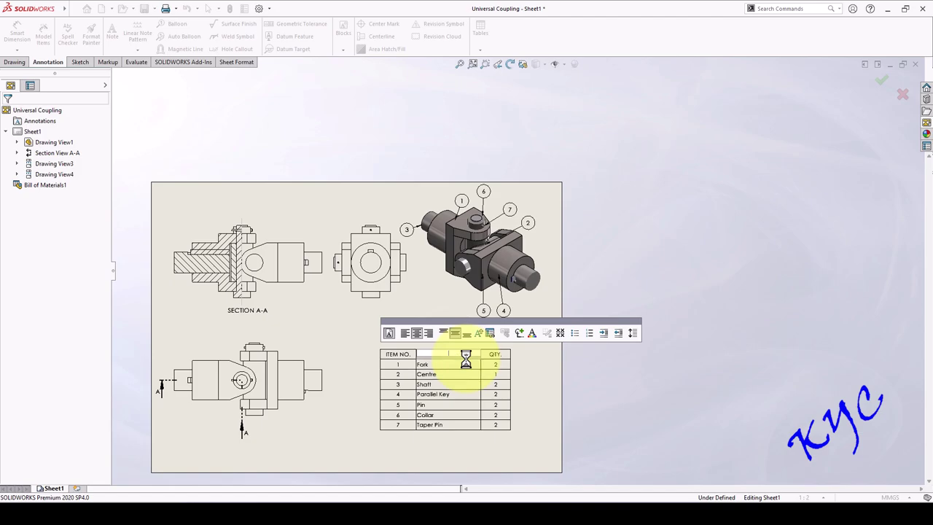
{"action": "key", "text": "Caps_Lock"}
{"action": "type", "text": "DESCRIPTION"}
{"action": "left_click", "coordinate": [697, 381]}
{"action": "left_click", "coordinate": [399, 368]}
{"action": "left_click_drag", "start_coordinate": [379, 351], "coordinate": [399, 367]}
{"action": "left_click", "coordinate": [547, 324]}
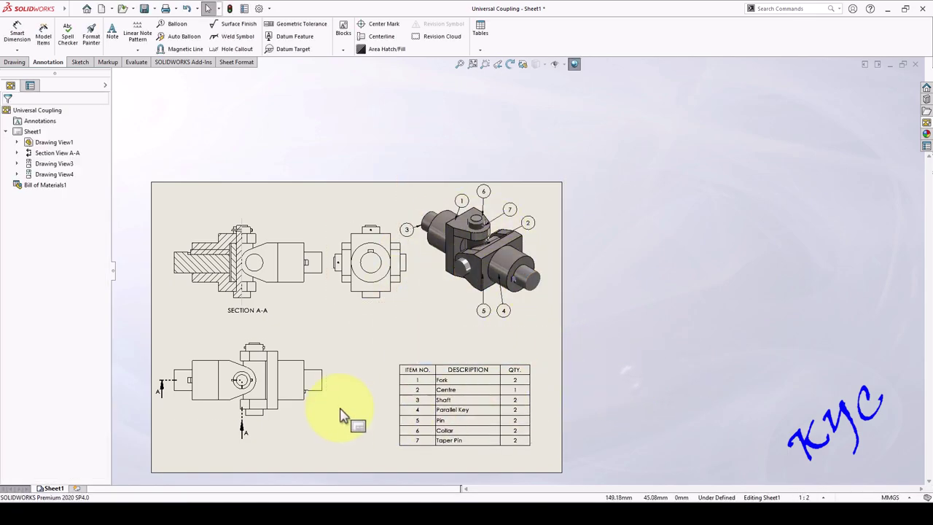
Dimension the diameter of the right-hand shaft end in the top view, placing the dimension outside the shaft.
{"action": "key", "text": "f"}
{"action": "scroll", "coordinate": [533, 219], "scroll_direction": "down", "scroll_amount": 3}
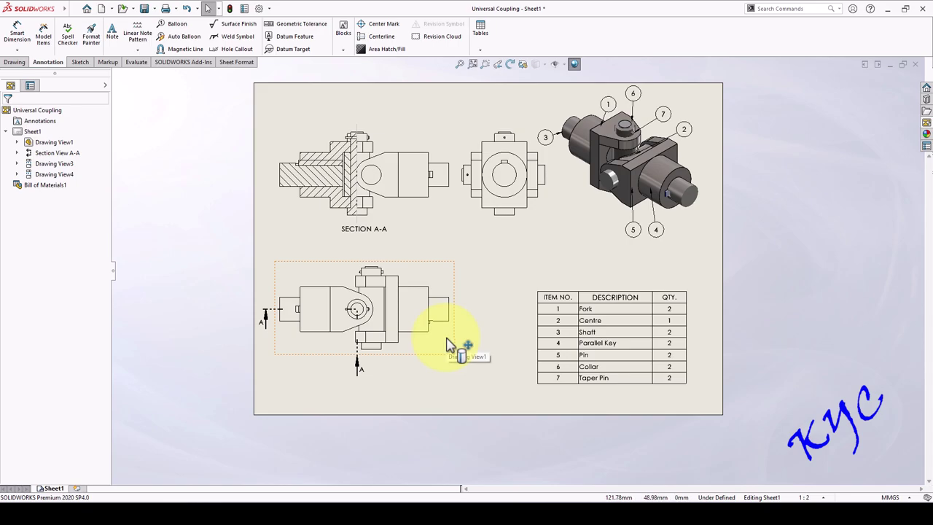
{"action": "left_click", "coordinate": [17, 37]}
{"action": "left_click", "coordinate": [451, 311]}
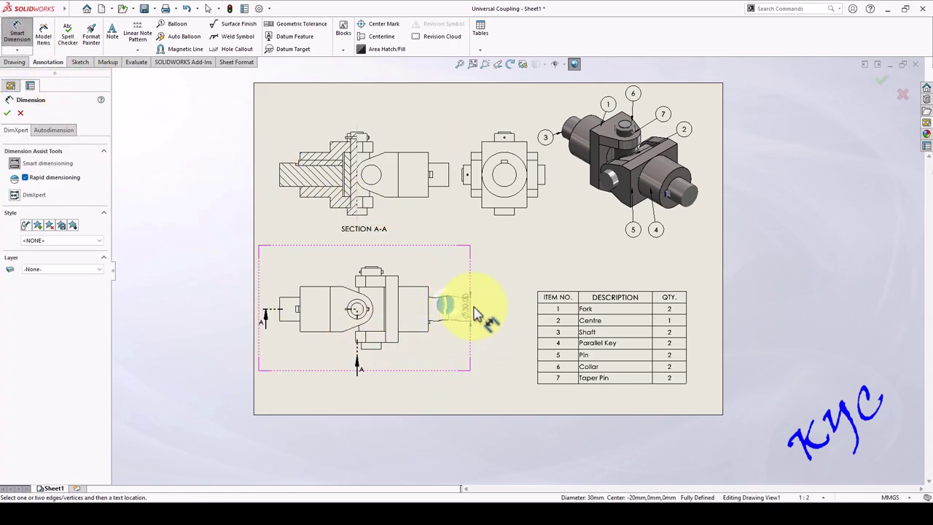
{"action": "left_click", "coordinate": [485, 310]}
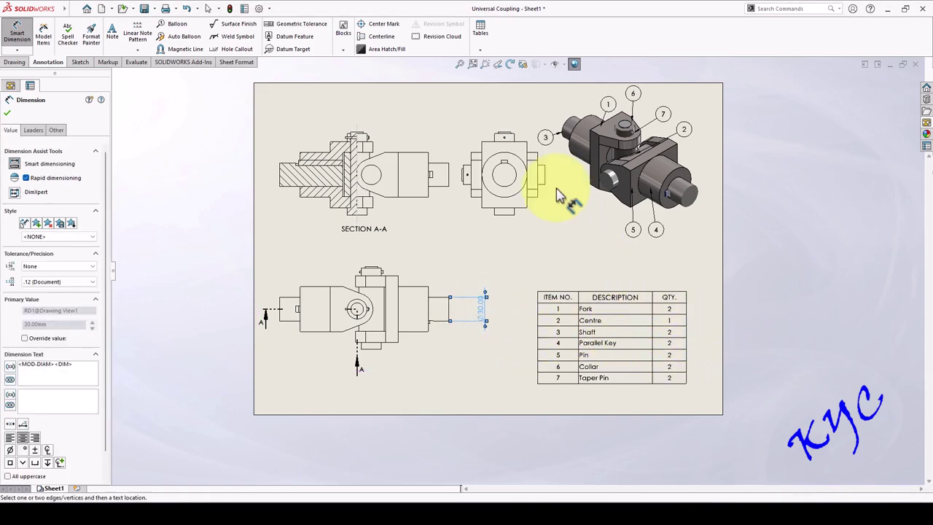
Set the drawing's document properties to remove trailing zeroes from dimensions.
{"action": "key", "text": "Escape"}
{"action": "left_click", "coordinate": [259, 8]}
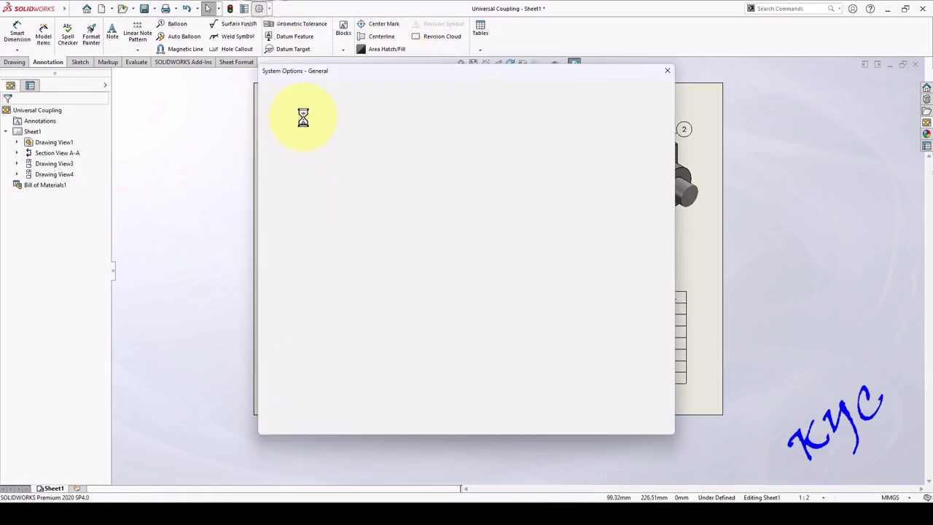
{"action": "left_click", "coordinate": [339, 88]}
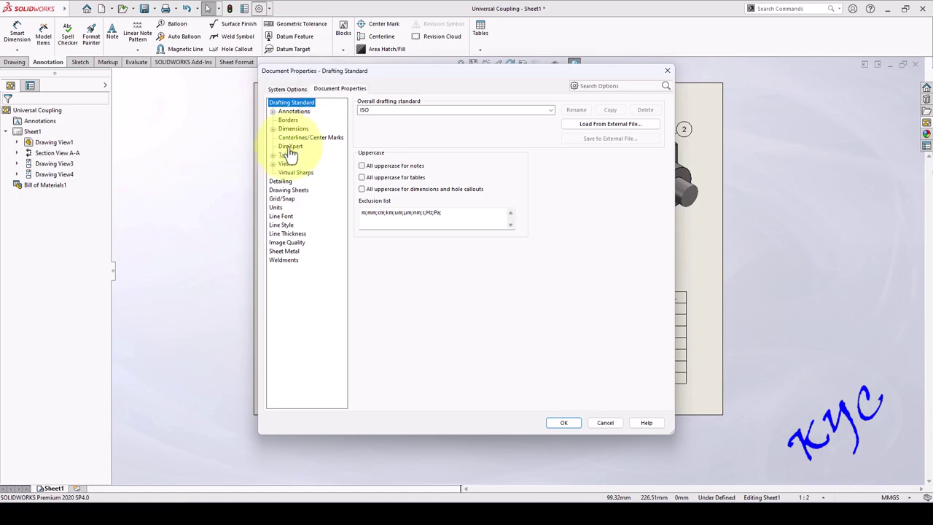
{"action": "left_click", "coordinate": [292, 128]}
{"action": "left_click", "coordinate": [451, 365]}
{"action": "left_click", "coordinate": [430, 377]}
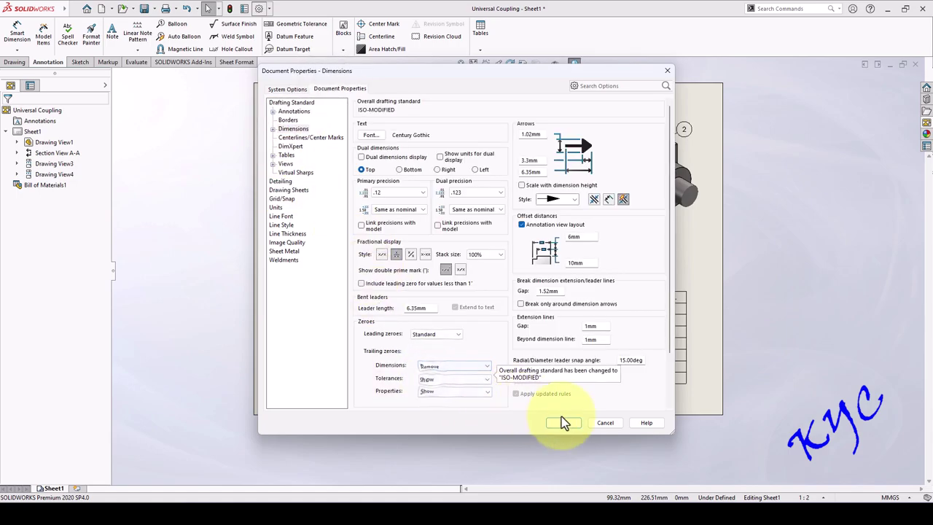
{"action": "left_click", "coordinate": [563, 423]}
Move the shaft-end diameter dimension in the top view closer to the shaft.
{"action": "scroll", "coordinate": [490, 319], "scroll_direction": "down", "scroll_amount": 2}
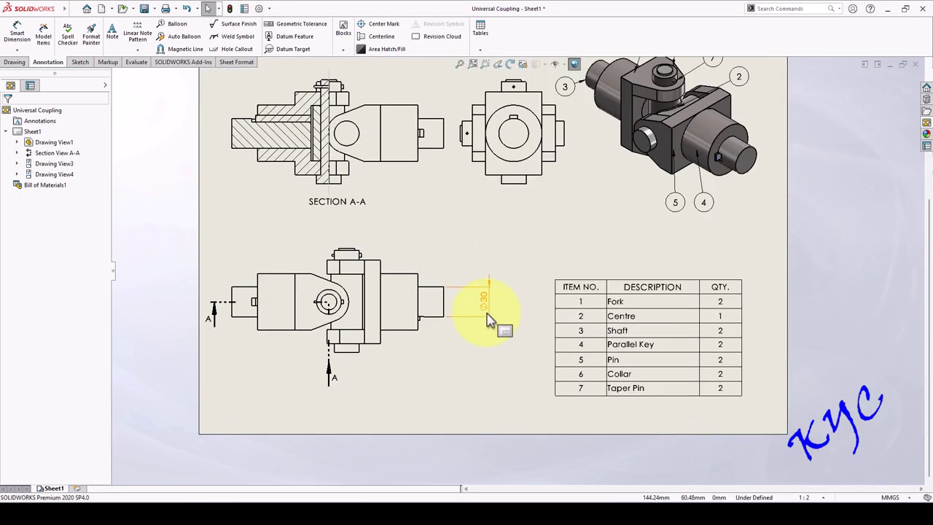
{"action": "left_click", "coordinate": [475, 313]}
{"action": "key", "text": "Escape"}
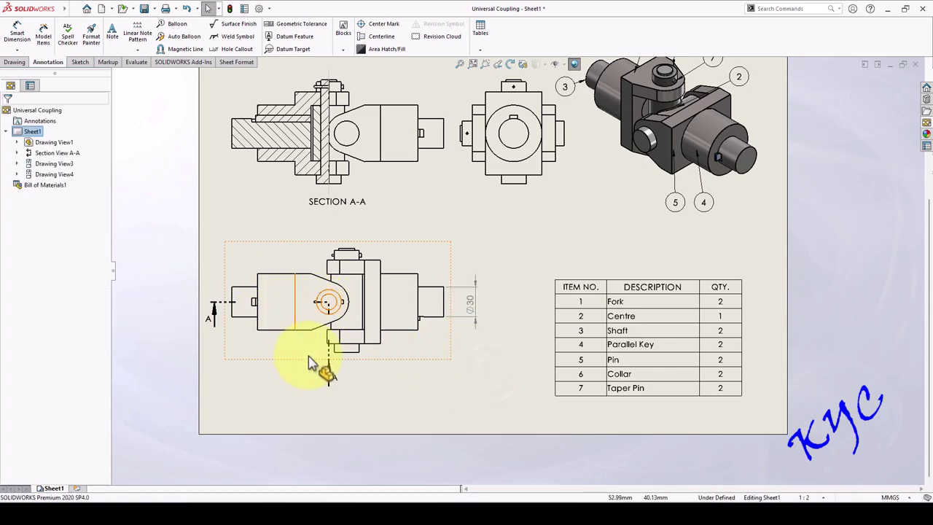
Dimension the diameter of the pin circle and the radius of the fork's rounded end in section view A-A.
{"action": "left_click", "coordinate": [19, 34]}
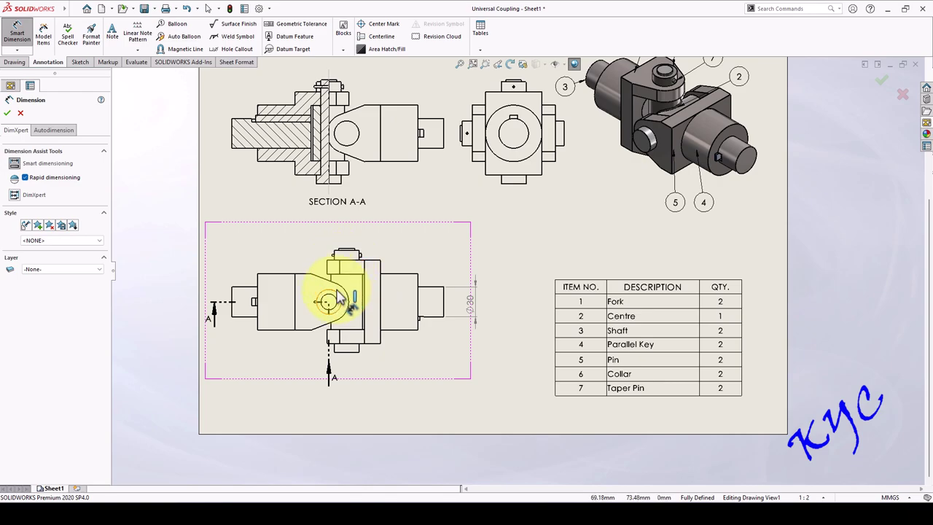
{"action": "left_click", "coordinate": [358, 141]}
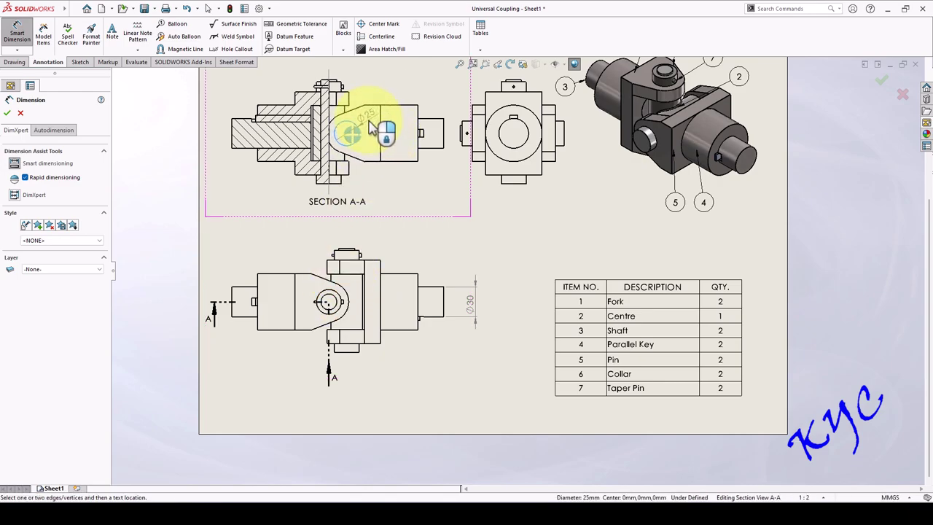
{"action": "left_click", "coordinate": [355, 119]}
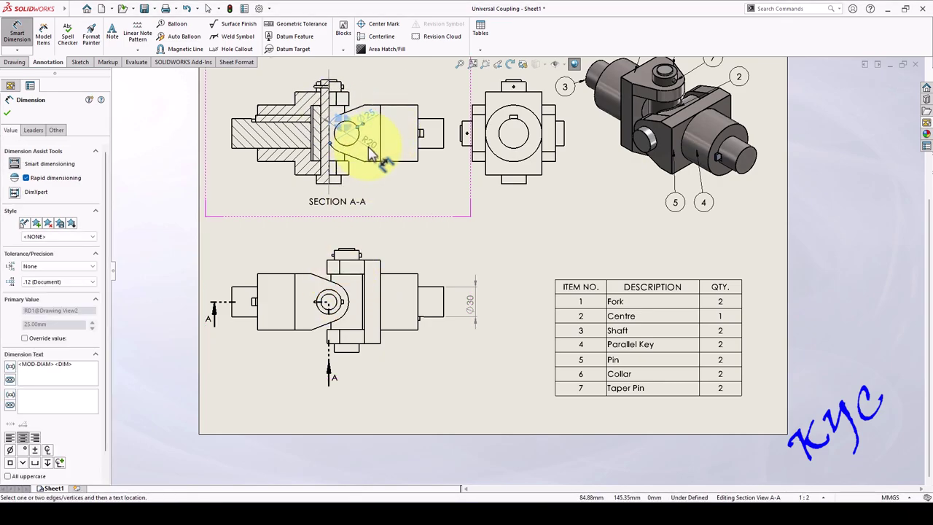
Dimension the diameter of the fork's large hub circle in the side view, placing the dimension below the view.
{"action": "scroll", "coordinate": [437, 202], "scroll_direction": "up", "scroll_amount": 3}
{"action": "scroll", "coordinate": [478, 205], "scroll_direction": "down", "scroll_amount": 2}
{"action": "scroll", "coordinate": [535, 215], "scroll_direction": "down", "scroll_amount": 2}
{"action": "left_click", "coordinate": [508, 258]}
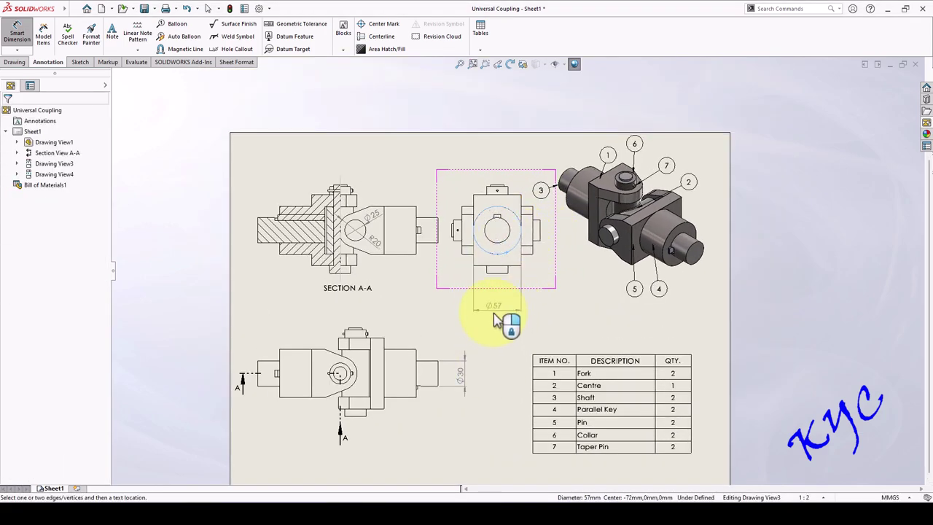
{"action": "left_click", "coordinate": [494, 321]}
{"action": "left_click", "coordinate": [543, 299]}
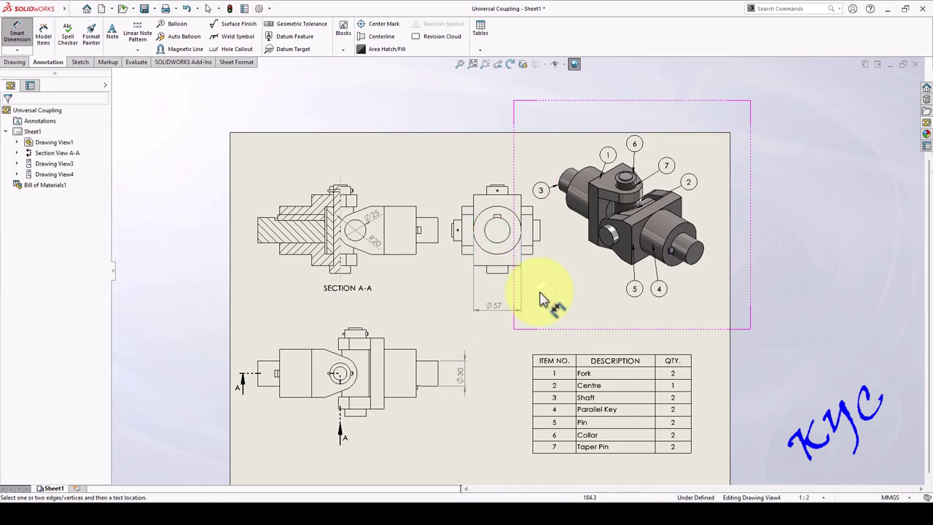
{"action": "left_click", "coordinate": [445, 364]}
{"action": "scroll", "coordinate": [499, 433], "scroll_direction": "up", "scroll_amount": 2}
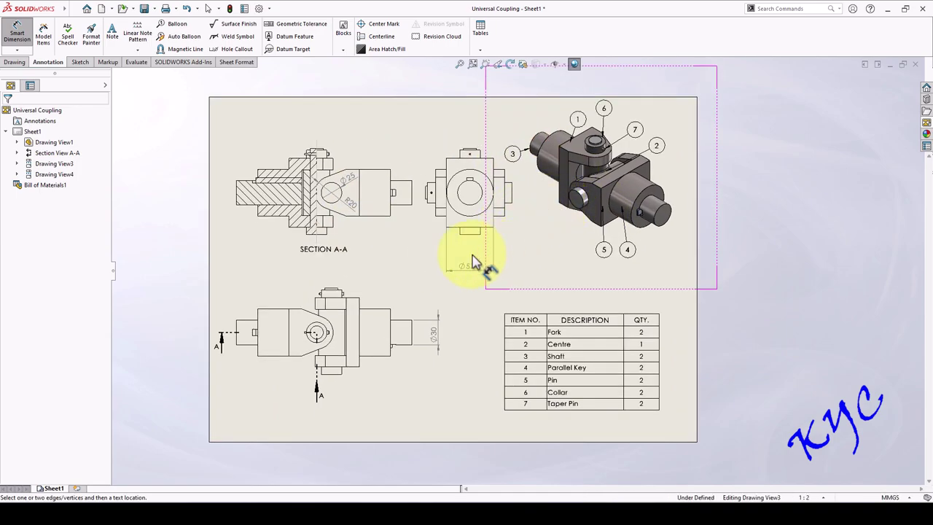
{"action": "key", "text": "f"}
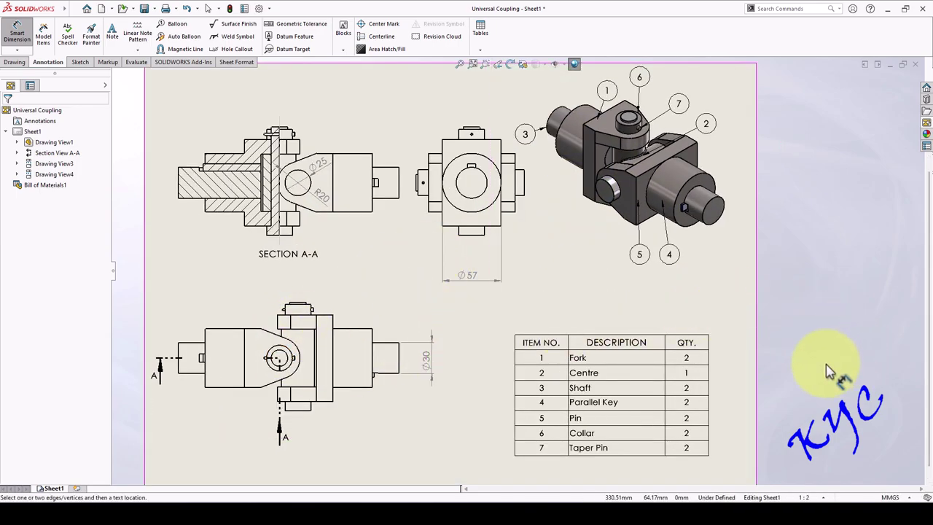